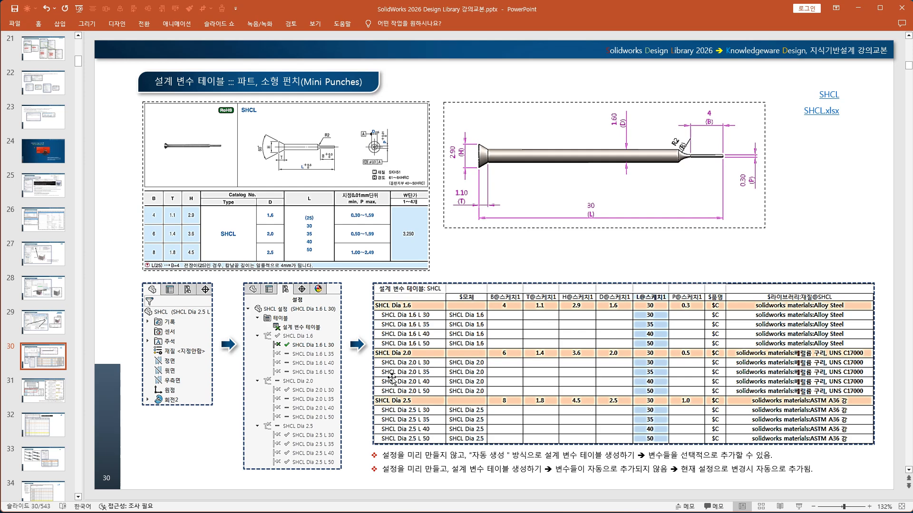
Step: Review the design table slides 31 to 33 and return to slide 30 on the SHCL mini punches
{"action": "left_click", "coordinate": [57, 399]}
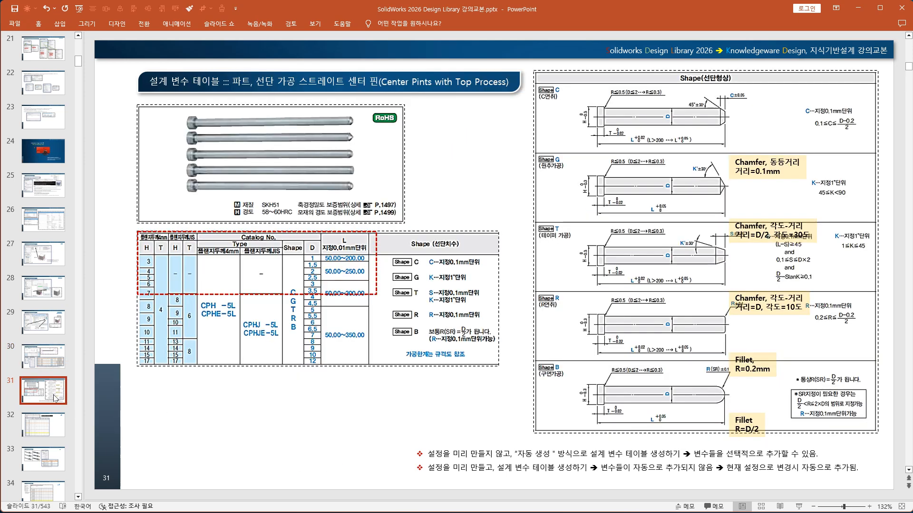
{"action": "left_click", "coordinate": [53, 427]}
{"action": "left_click", "coordinate": [53, 462]}
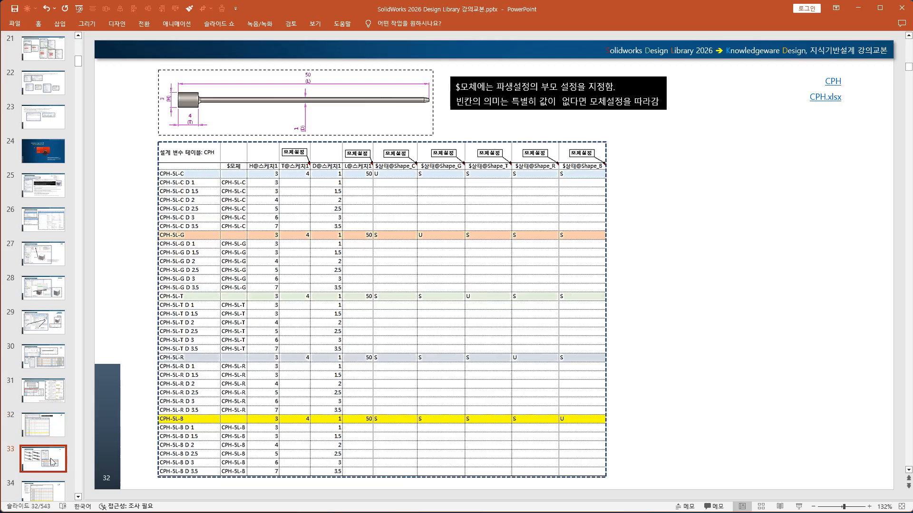
{"action": "left_click", "coordinate": [47, 428]}
{"action": "left_click", "coordinate": [52, 401]}
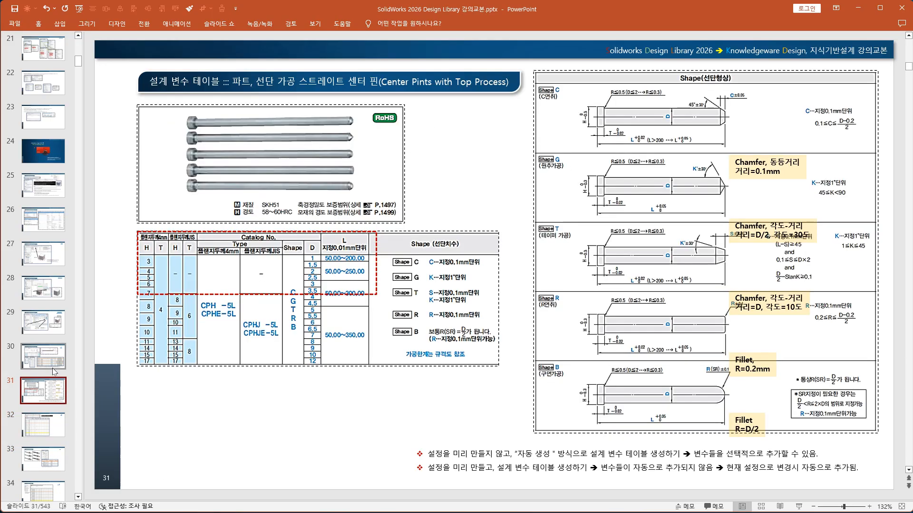
{"action": "left_click", "coordinate": [54, 372]}
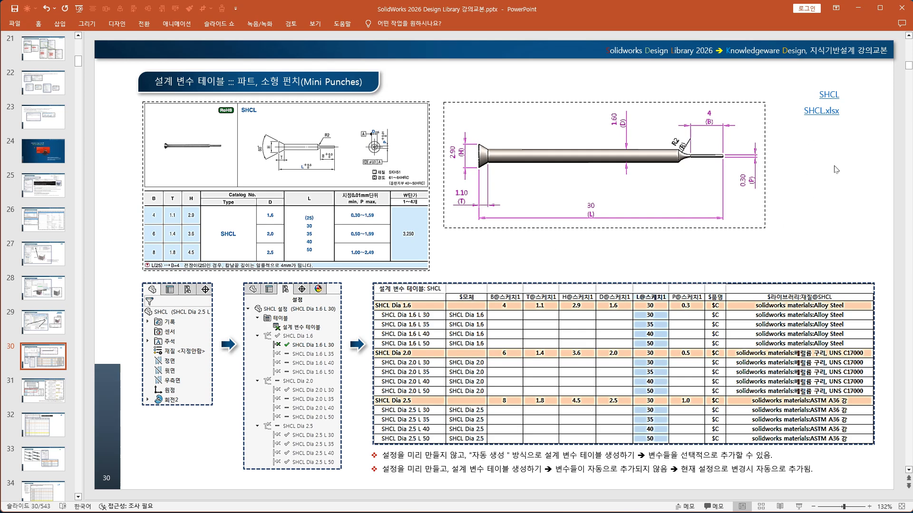
Step: Switch to SOLIDWORKS and create a new part from the Part_MM user template with Z up
{"action": "double_click", "coordinate": [829, 94]}
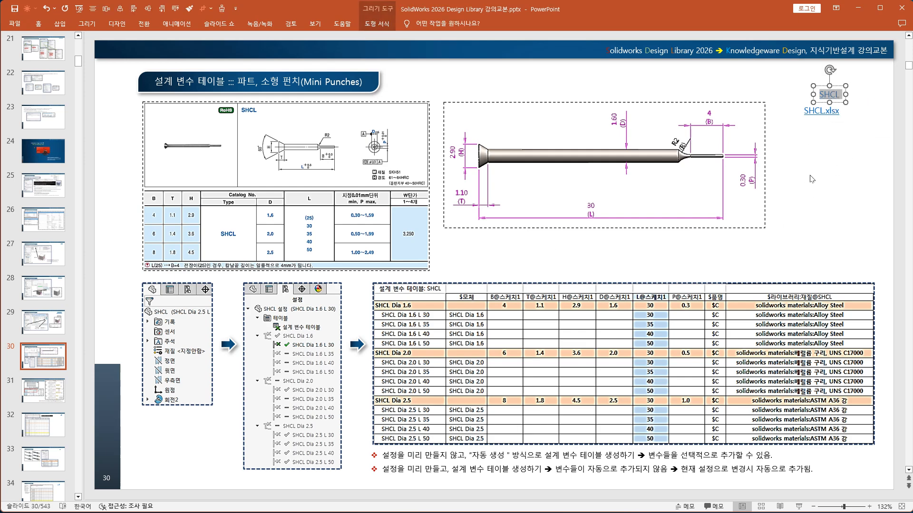
{"action": "left_click", "coordinate": [811, 179]}
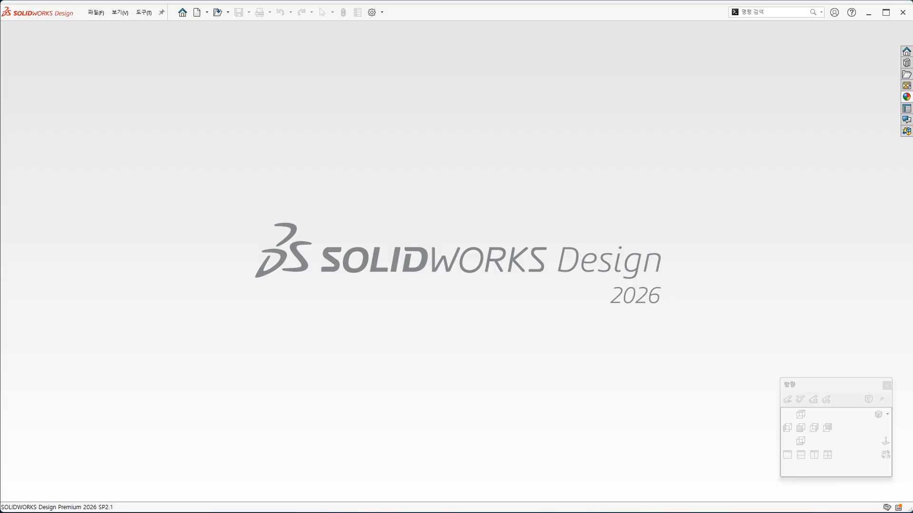
{"action": "left_click", "coordinate": [95, 13]}
{"action": "left_click", "coordinate": [109, 26]}
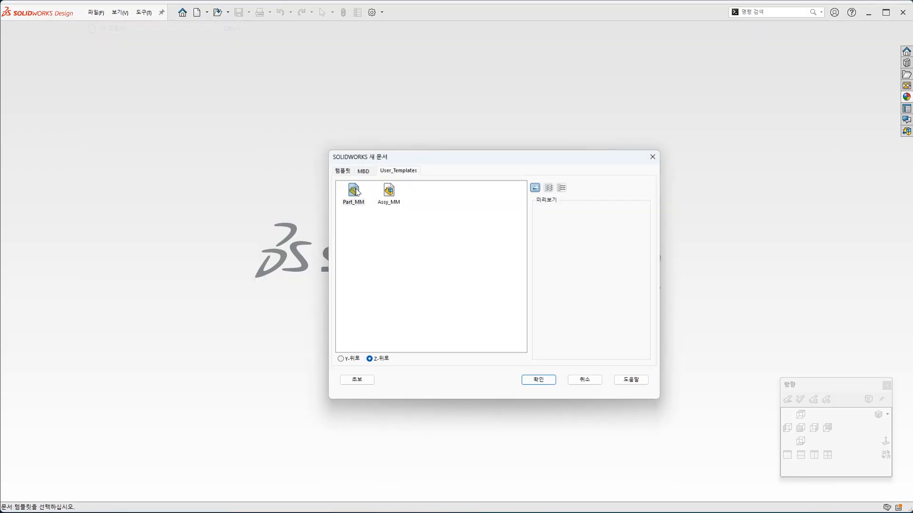
{"action": "left_click", "coordinate": [545, 378]}
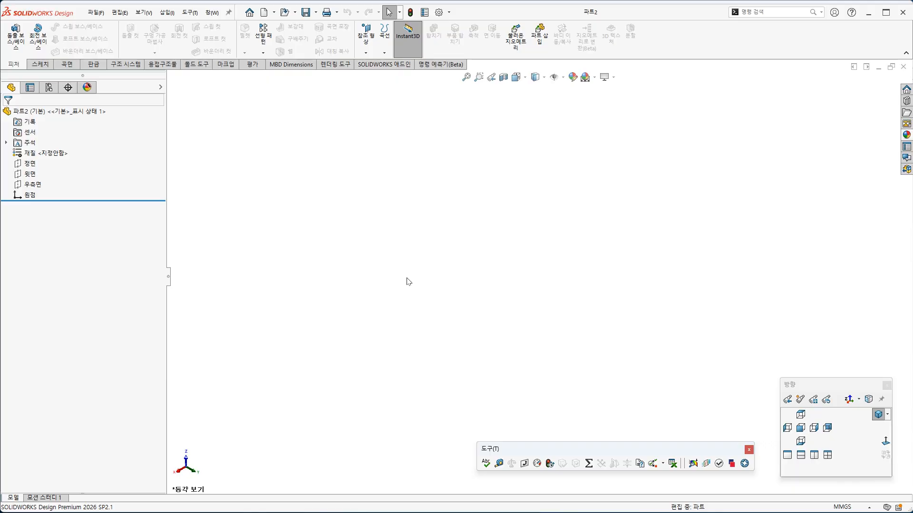
Step: Save the new part as SHCL_T in the 실습자료 folder
{"action": "key", "text": "ctrl+s"}
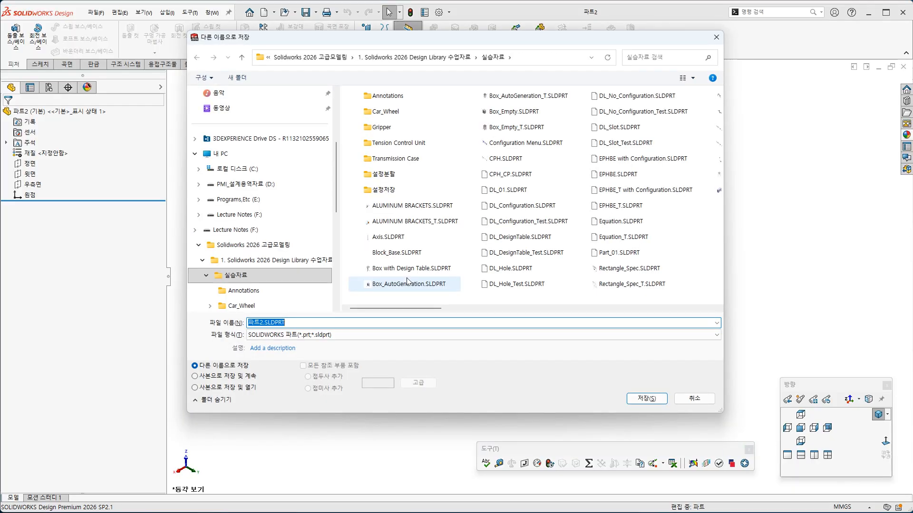
{"action": "type", "text": "SHCL_T"}
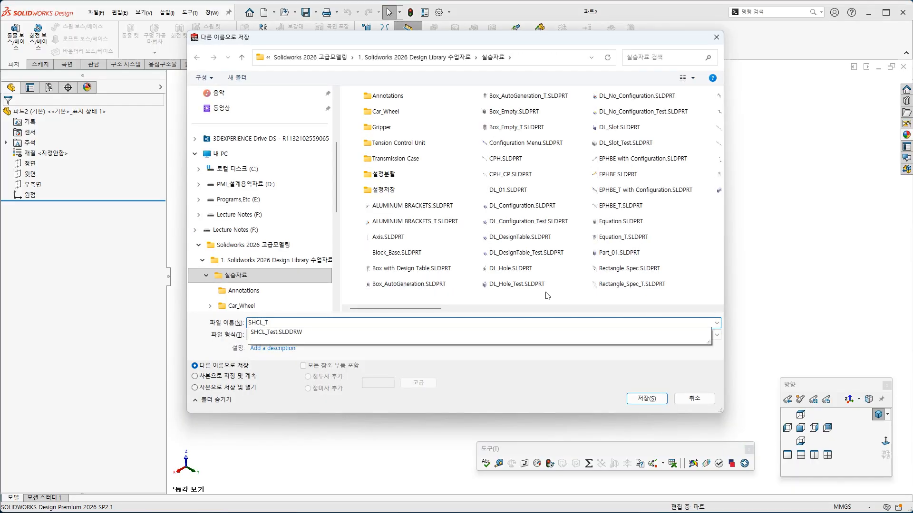
{"action": "left_click", "coordinate": [539, 393]}
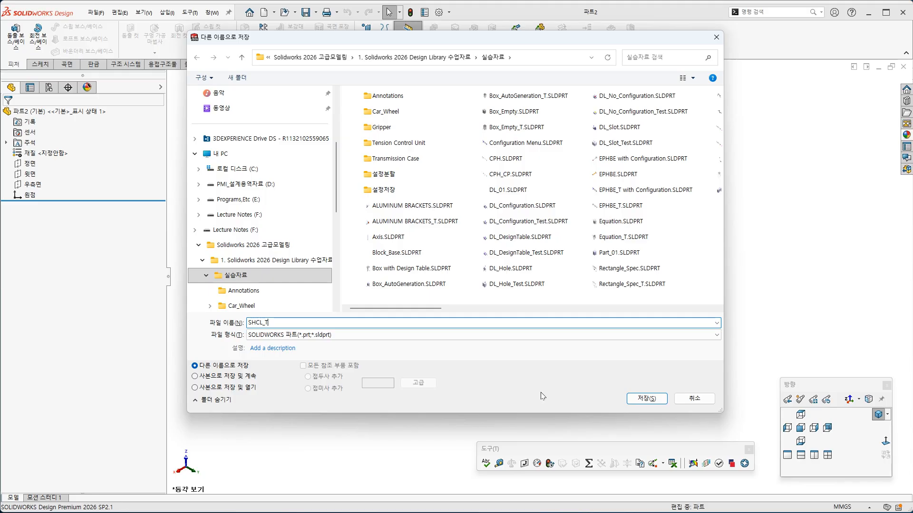
{"action": "left_click", "coordinate": [641, 398]}
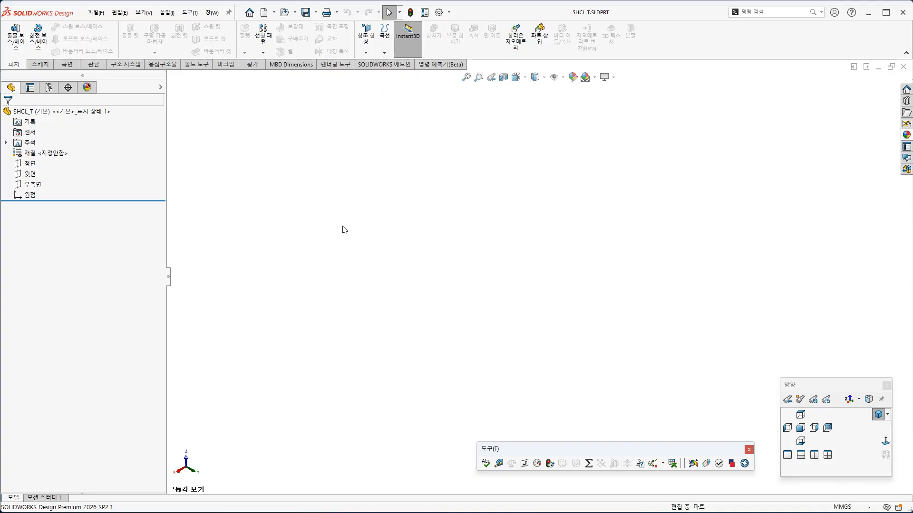
Step: Sketch horizontal and vertical midpoint construction lines through the origin on the front plane, the vertical one about 211 mm long
{"action": "left_click", "coordinate": [30, 163]}
{"action": "left_click", "coordinate": [52, 152]}
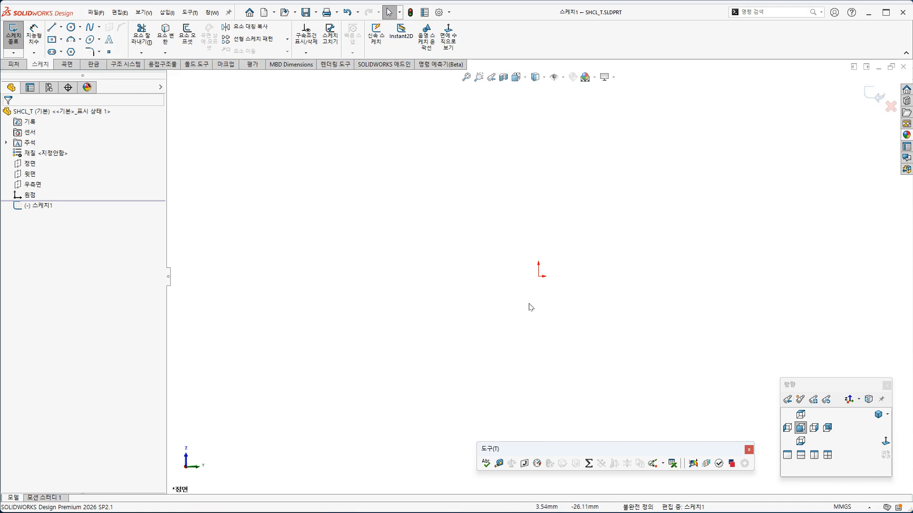
{"action": "key", "text": "s"}
{"action": "key", "text": "l"}
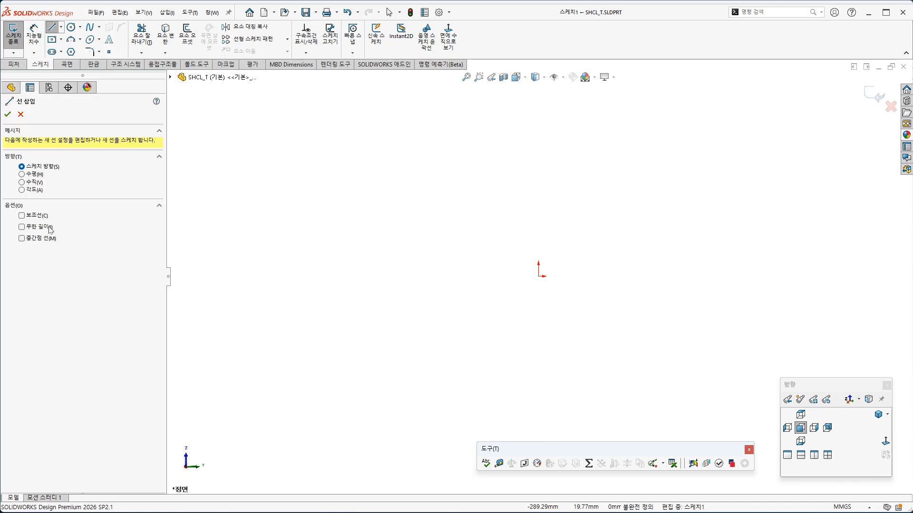
{"action": "left_click", "coordinate": [41, 240]}
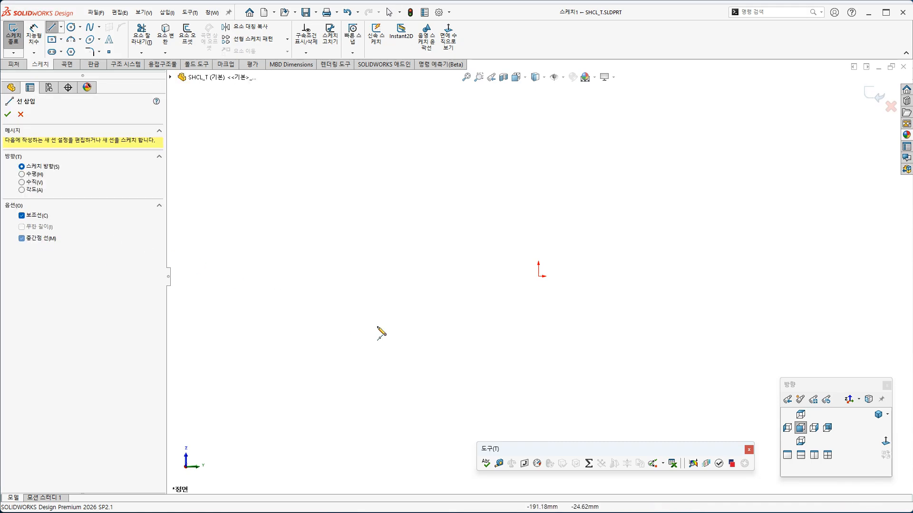
{"action": "left_click", "coordinate": [538, 276]}
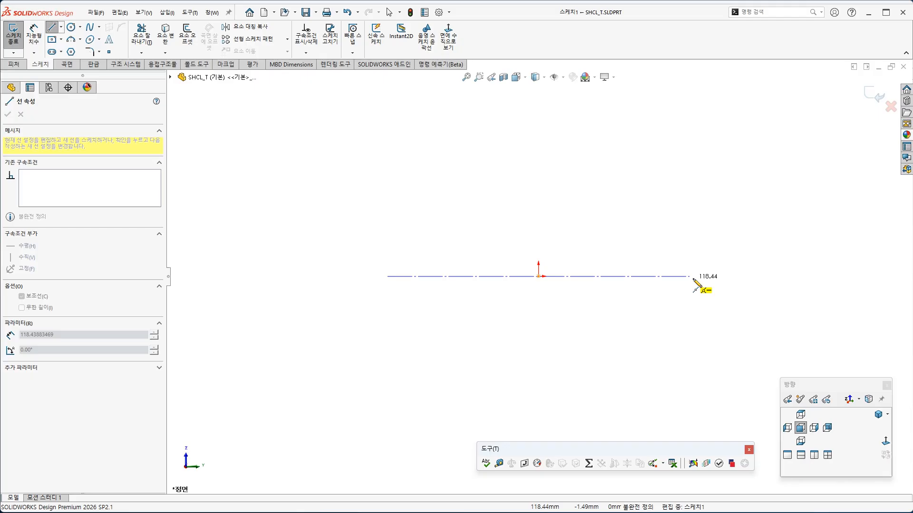
{"action": "left_click", "coordinate": [742, 277]}
{"action": "left_click", "coordinate": [538, 276]}
{"action": "left_click", "coordinate": [538, 412]}
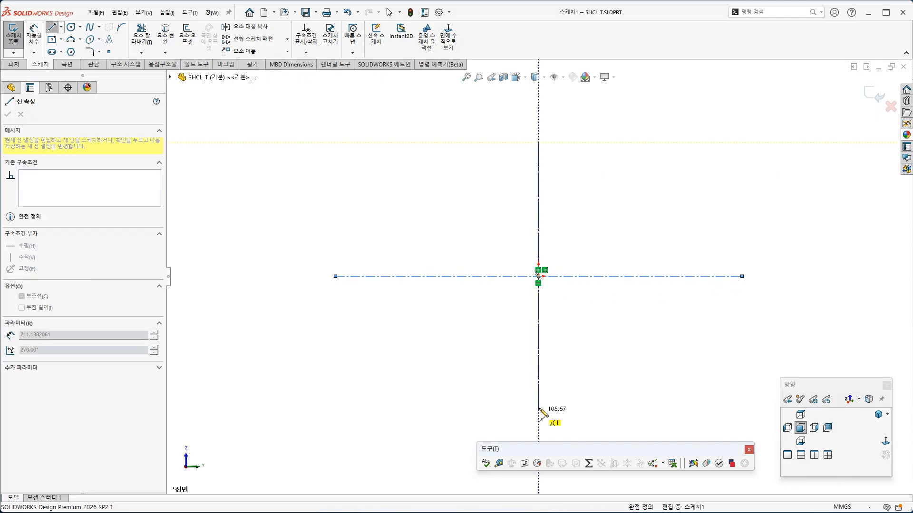
{"action": "key", "text": "Escape"}
Step: Lengthen the horizontal construction line symmetrically about the origin
{"action": "mouse_move", "coordinate": [646, 341]}
{"action": "middle_mouse_down", "text": "ctrl"}
{"action": "mouse_move", "coordinate": [543, 340]}
{"action": "mouse_move", "coordinate": [486, 353]}
{"action": "middle_mouse_up", "text": "ctrl"}
{"action": "left_click_drag", "start_coordinate": [582, 286], "coordinate": [704, 286]}
{"action": "left_click", "coordinate": [448, 325]}
{"action": "scroll", "coordinate": [426, 295], "scroll_direction": "down", "scroll_amount": 2}
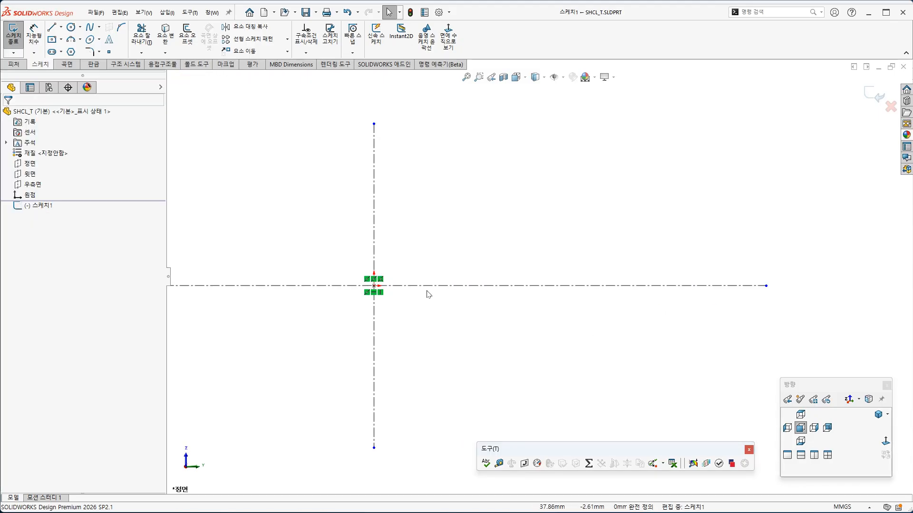
Step: Sketch a closed stepped half-profile about 192 mm long above the horizontal centerline, with a sloped head at the origin and a narrower tip
{"action": "key", "text": "s"}
{"action": "left_click", "coordinate": [523, 333]}
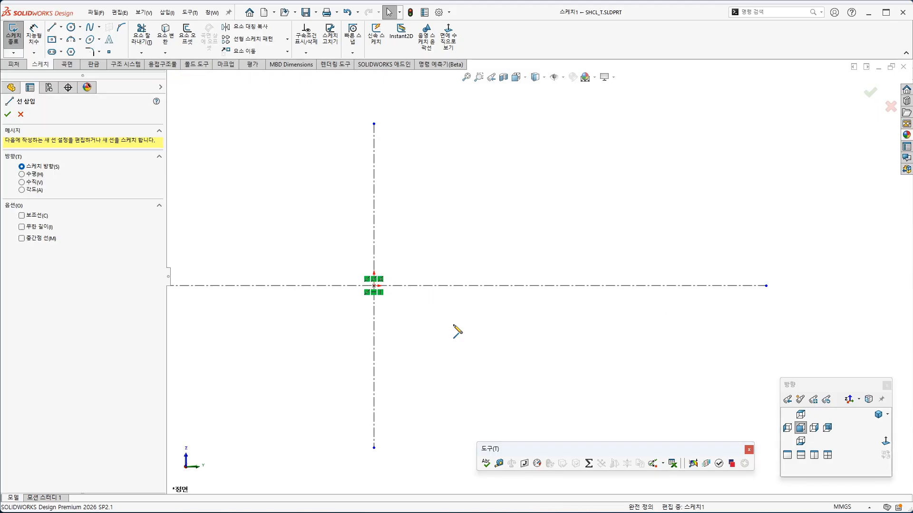
{"action": "left_click", "coordinate": [374, 285]}
{"action": "left_click", "coordinate": [374, 241]}
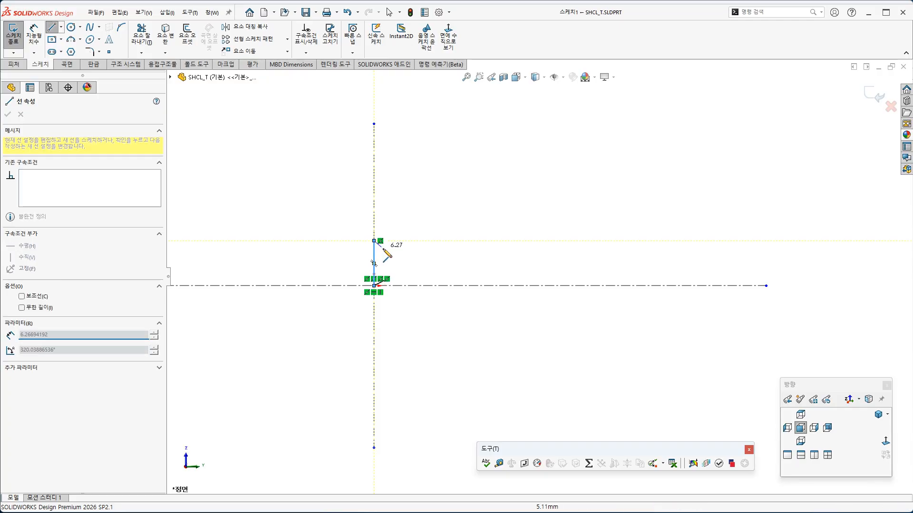
{"action": "left_click", "coordinate": [600, 259]}
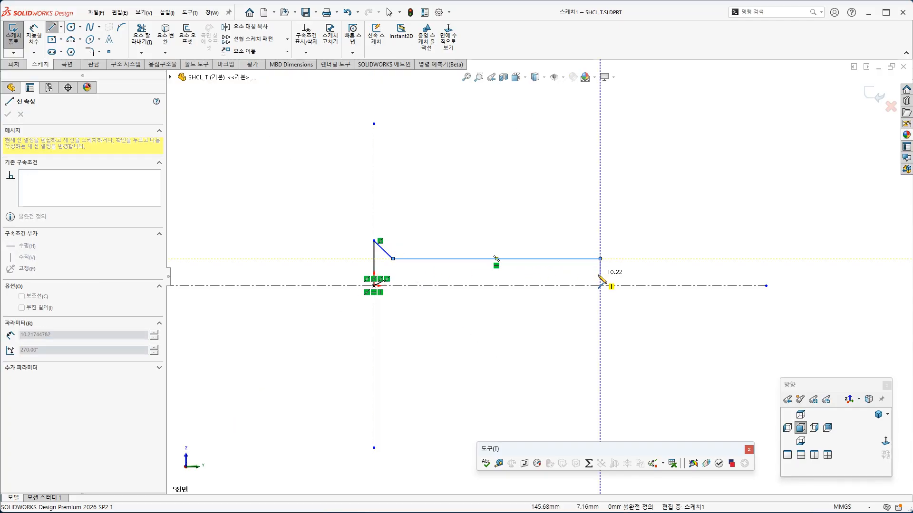
{"action": "left_click", "coordinate": [600, 273]}
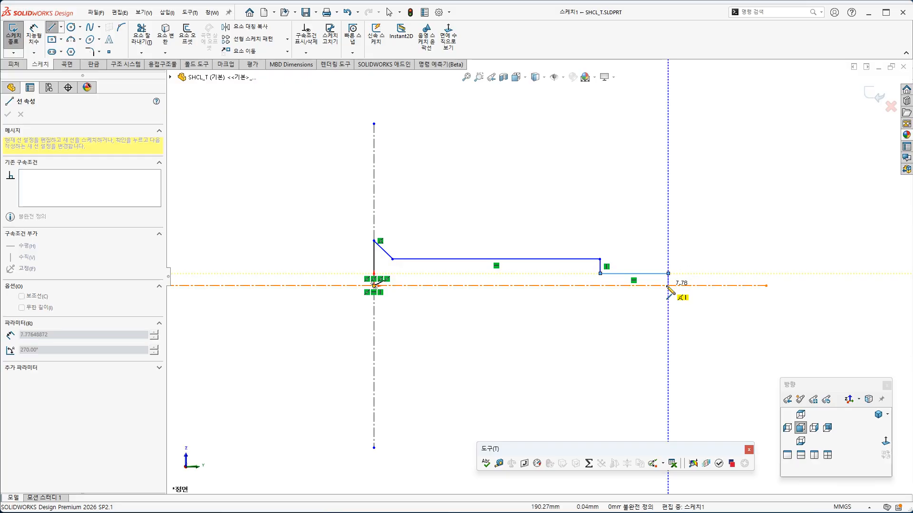
{"action": "left_click", "coordinate": [667, 286]}
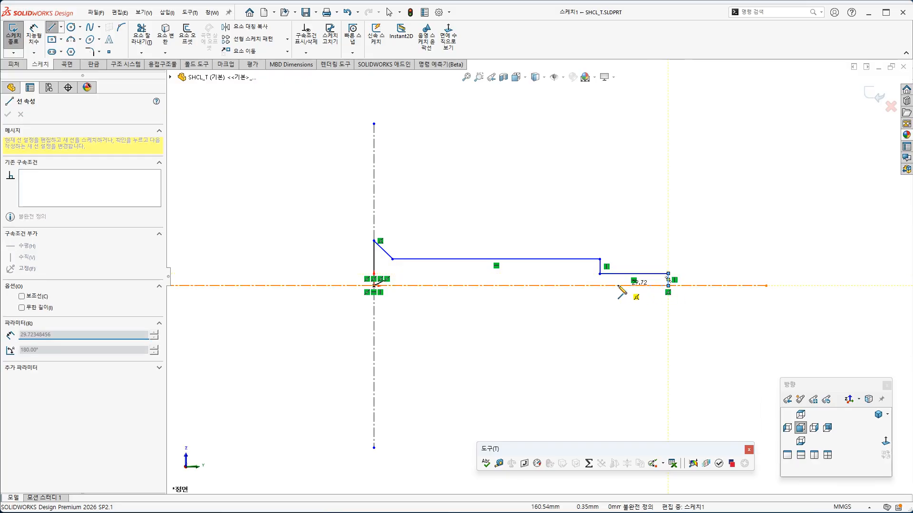
{"action": "left_click", "coordinate": [374, 286]}
{"action": "key", "text": "Escape"}
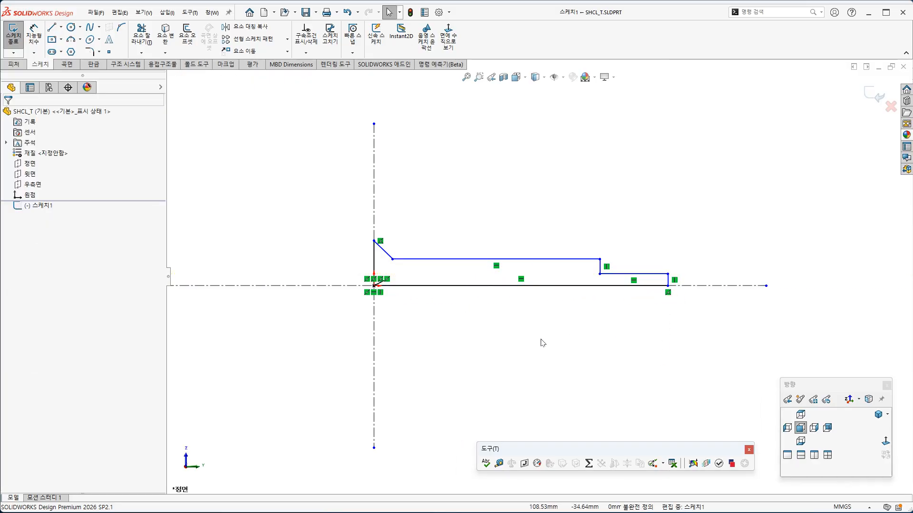
Step: Convert the half-profile's base line along the horizontal centerline to construction geometry
{"action": "scroll", "coordinate": [644, 296], "scroll_direction": "down", "scroll_amount": 1}
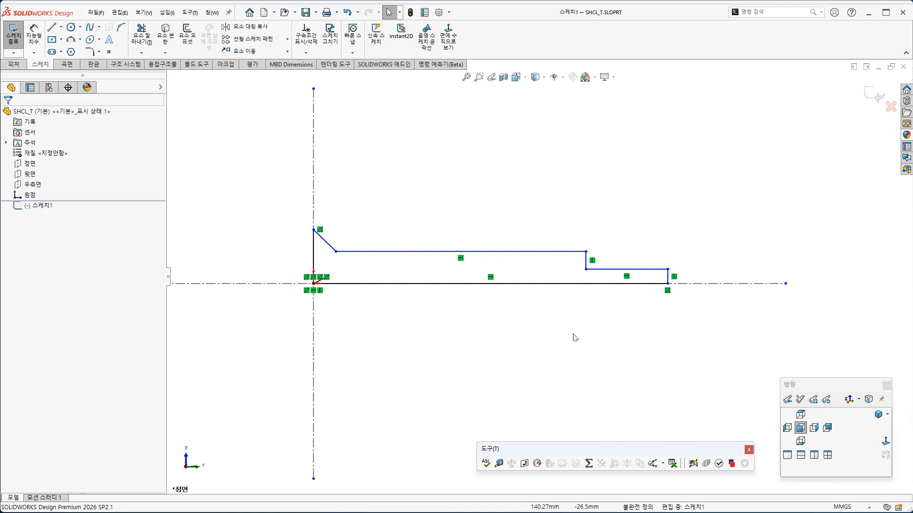
{"action": "left_click", "coordinate": [470, 284]}
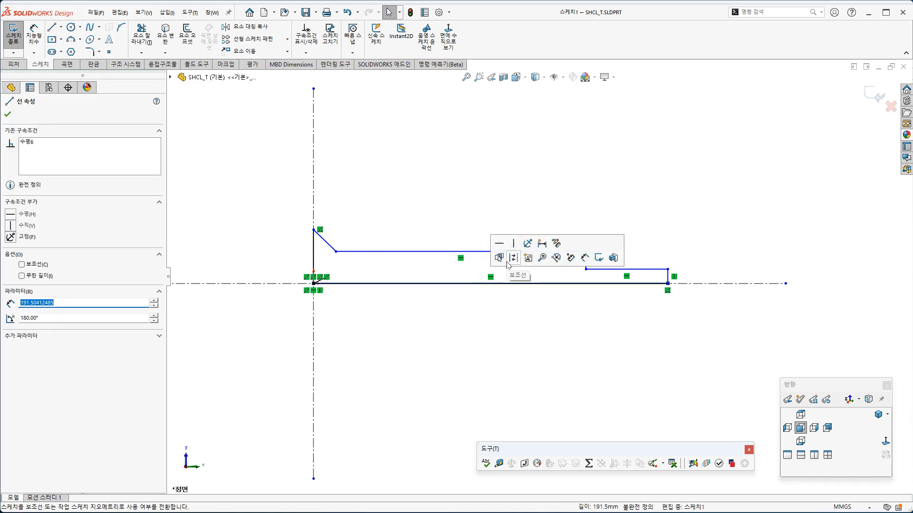
{"action": "left_click", "coordinate": [514, 314]}
Step: Mirror the six chained lines of the punch half-profile about the horizontal centerline, keeping the originals
{"action": "right_click", "coordinate": [454, 252]}
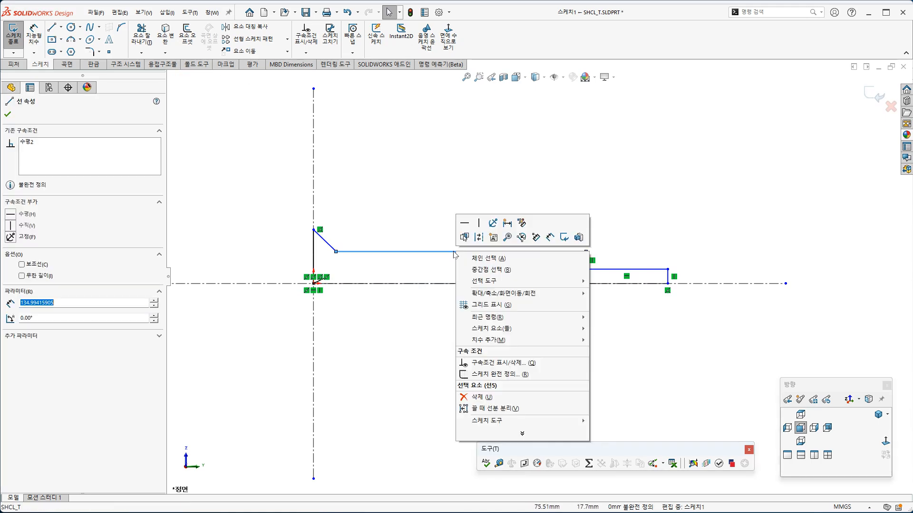
{"action": "left_click", "coordinate": [497, 262]}
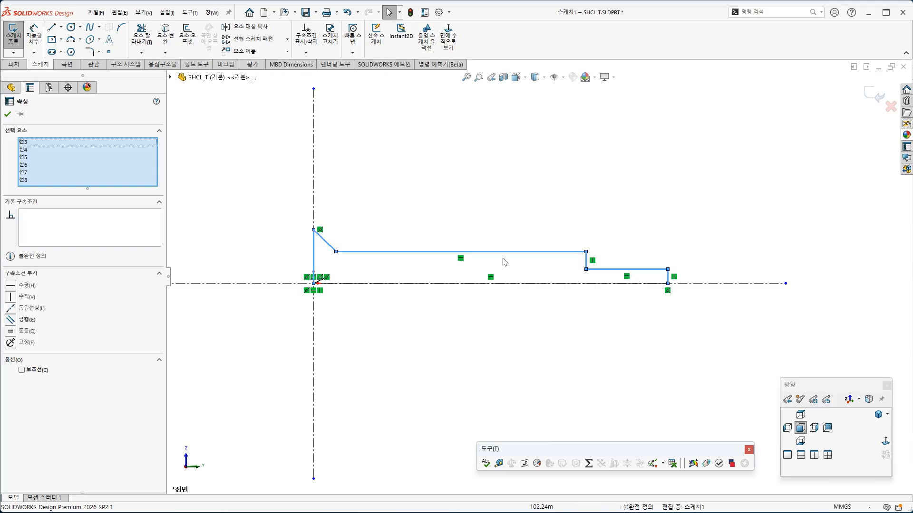
{"action": "left_click", "coordinate": [234, 27]}
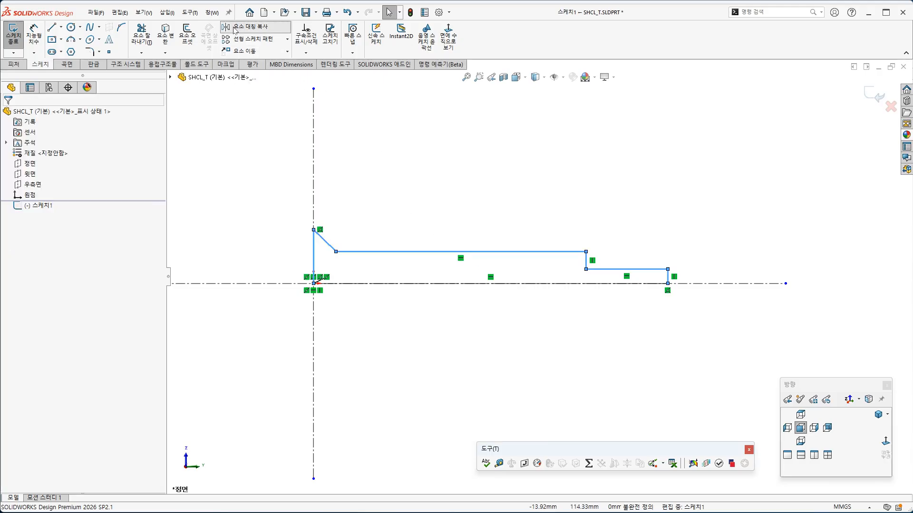
{"action": "left_click", "coordinate": [242, 284]}
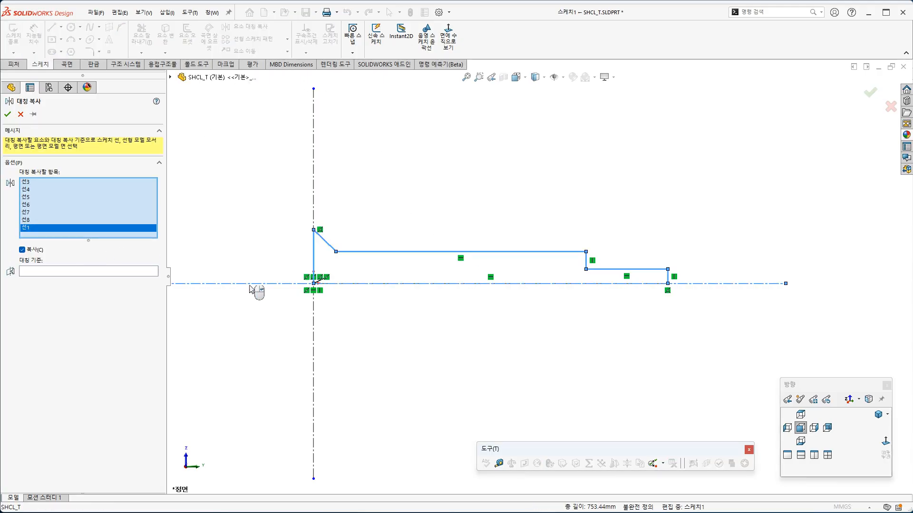
{"action": "right_click", "coordinate": [43, 231]}
{"action": "left_click", "coordinate": [52, 245]}
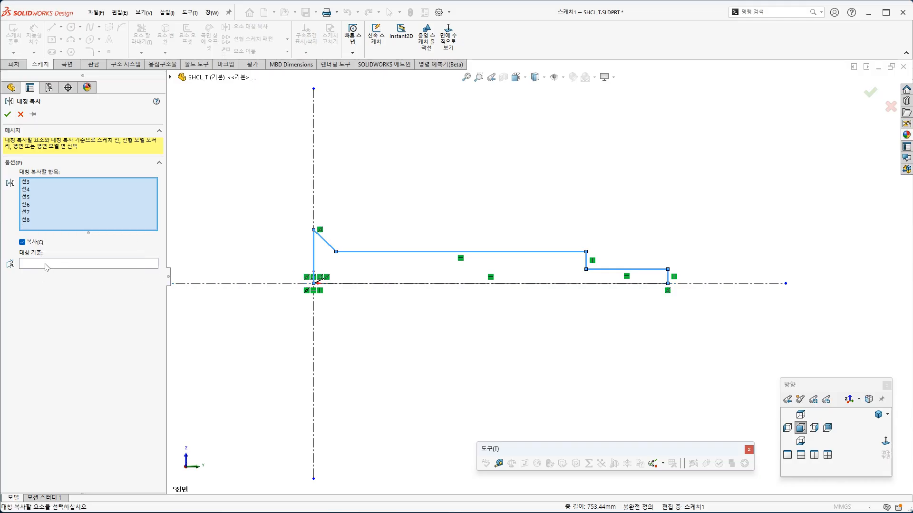
{"action": "left_click", "coordinate": [47, 266]}
{"action": "left_click", "coordinate": [278, 284]}
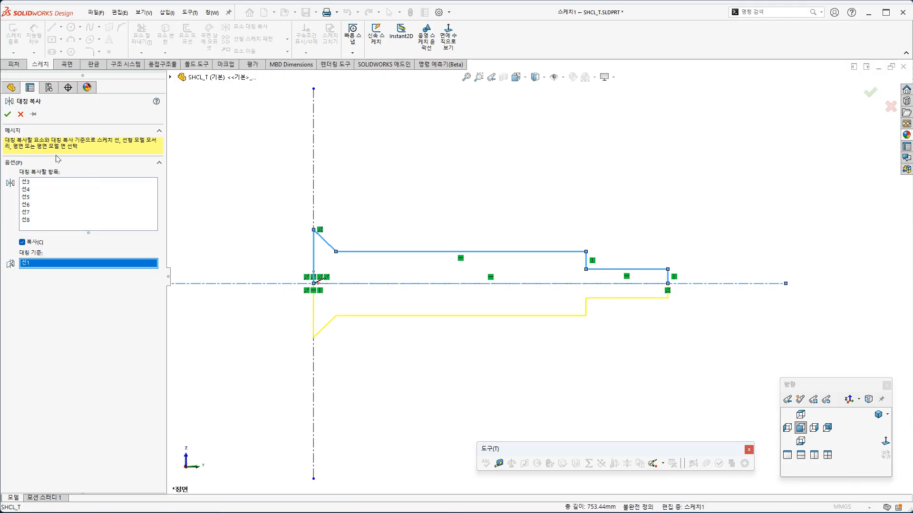
{"action": "left_click", "coordinate": [7, 115]}
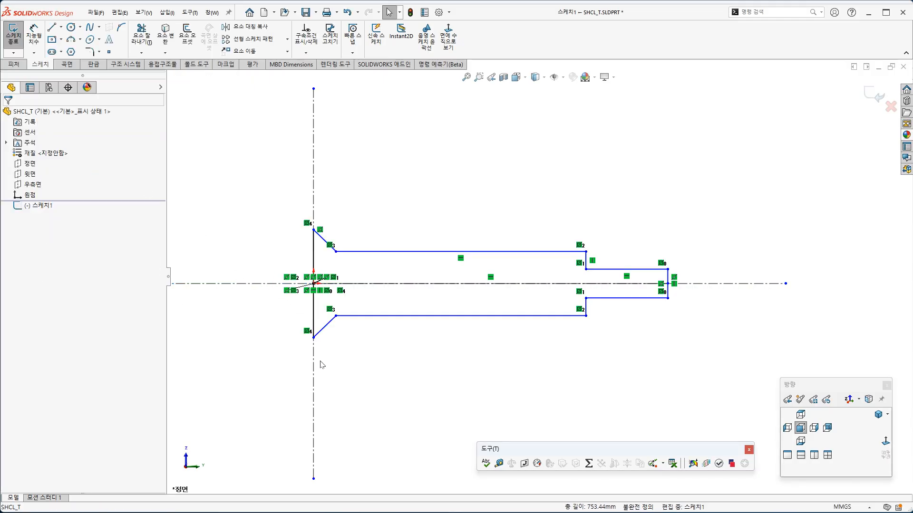
{"action": "left_click", "coordinate": [313, 308]}
{"action": "left_click", "coordinate": [336, 334]}
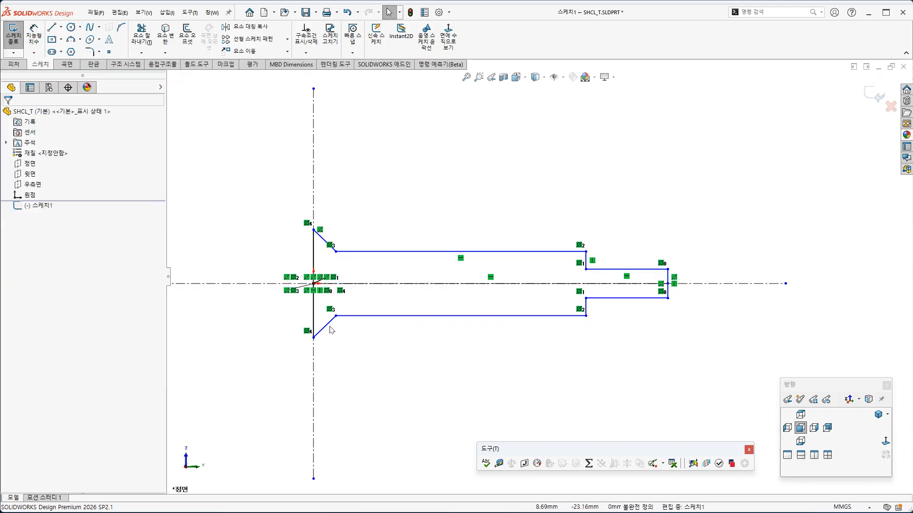
{"action": "left_click", "coordinate": [325, 327]}
{"action": "left_click", "coordinate": [407, 315], "text": "ctrl"}
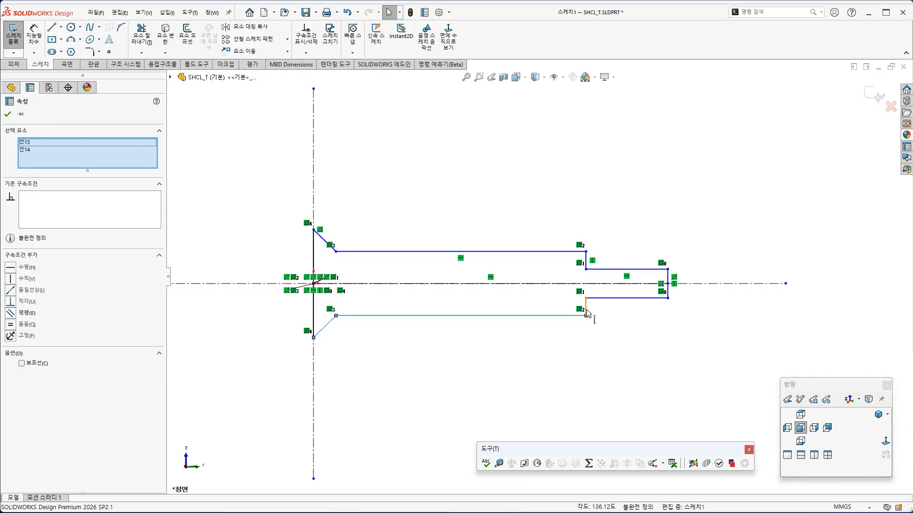
{"action": "left_click", "coordinate": [587, 309], "text": "ctrl"}
{"action": "left_click", "coordinate": [646, 298], "text": "ctrl"}
{"action": "left_click", "coordinate": [668, 292], "text": "ctrl"}
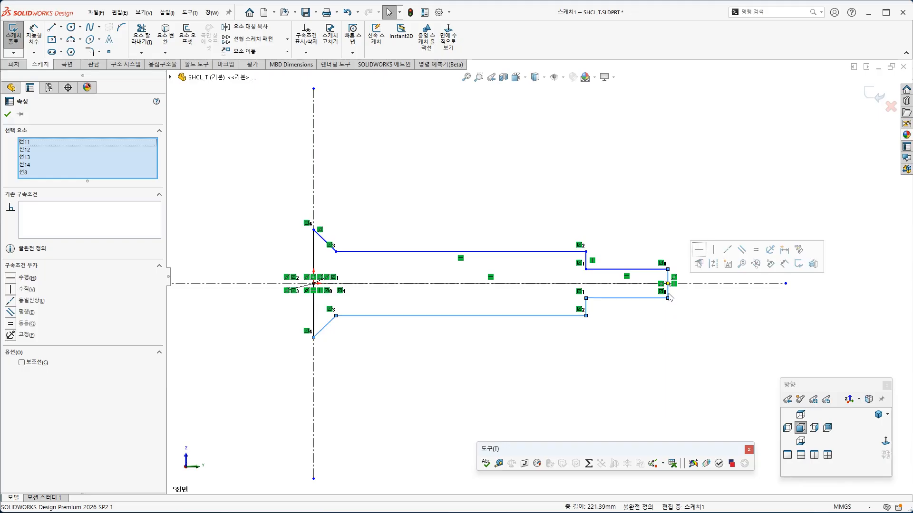
{"action": "key", "text": "Escape"}
{"action": "scroll", "coordinate": [670, 298], "scroll_direction": "down", "scroll_amount": 1}
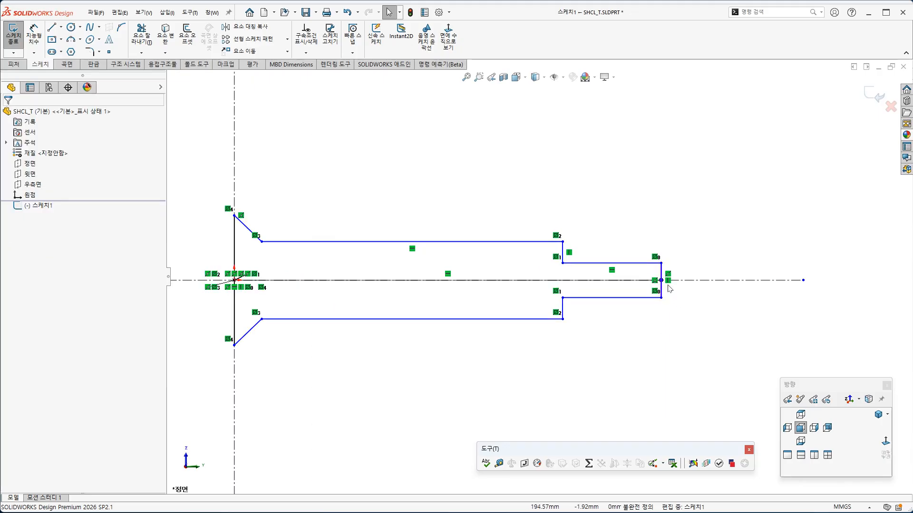
{"action": "left_click", "coordinate": [604, 282]}
{"action": "left_click", "coordinate": [679, 323]}
{"action": "left_click_drag", "start_coordinate": [214, 263], "coordinate": [671, 301]}
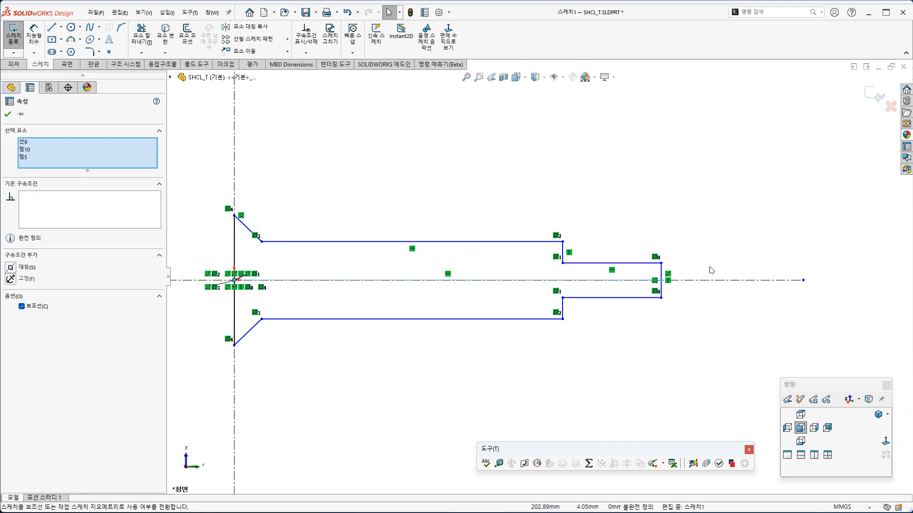
{"action": "left_click", "coordinate": [702, 320]}
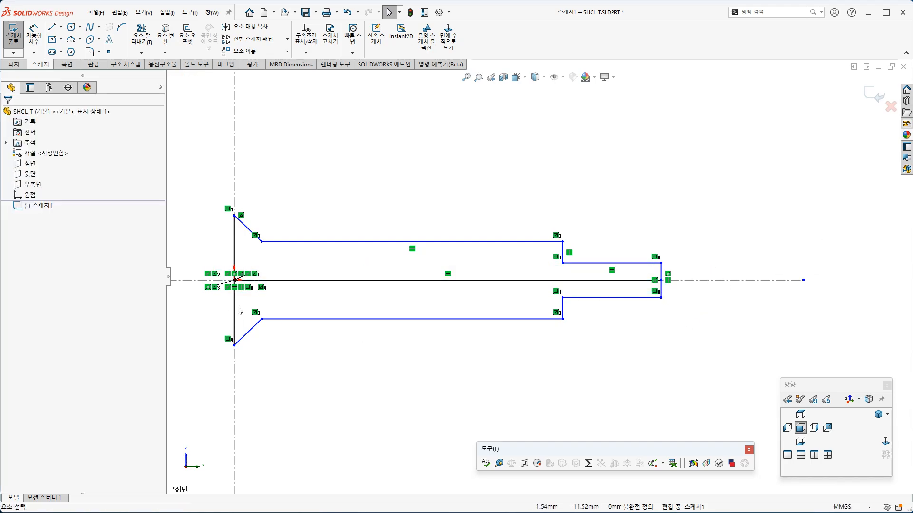
Step: Trim the head and tip end lines below the horizontal centerline, keeping the trimmed pieces as construction geometry
{"action": "left_click", "coordinate": [143, 37]}
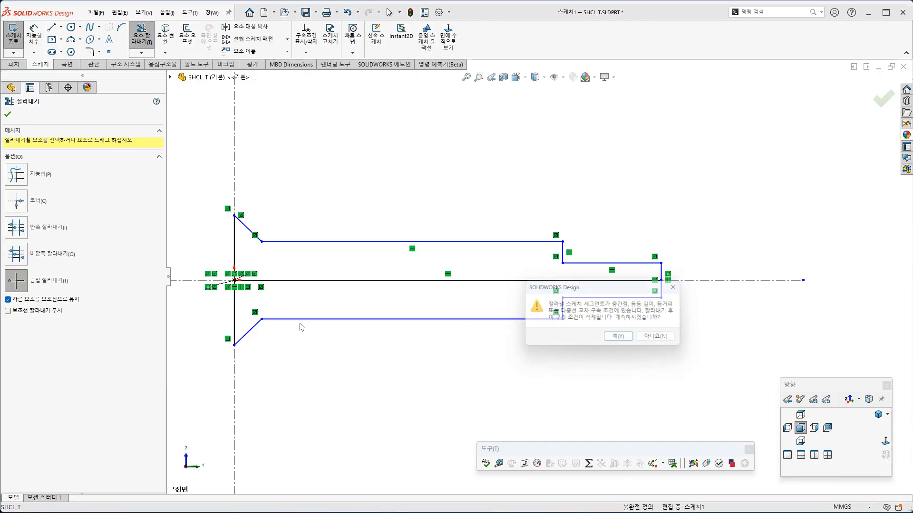
{"action": "left_click", "coordinate": [234, 318]}
{"action": "left_click", "coordinate": [620, 338]}
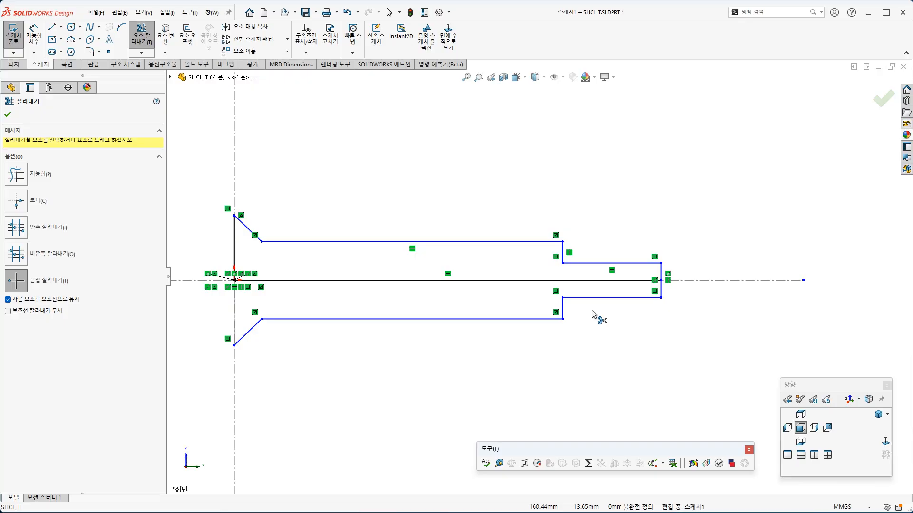
{"action": "left_click", "coordinate": [660, 290]}
{"action": "left_click", "coordinate": [624, 338]}
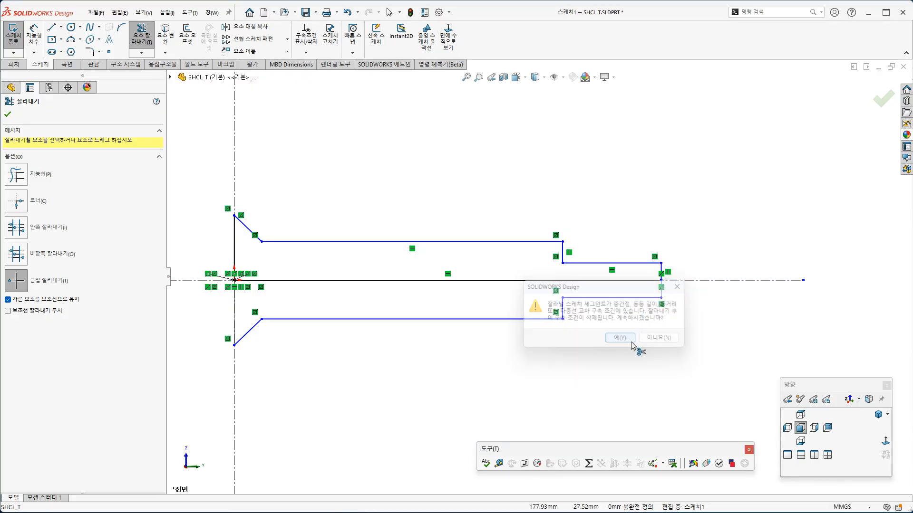
{"action": "key", "text": "Escape"}
Step: Convert the mirrored lower half of the punch profile to construction geometry
{"action": "left_click_drag", "start_coordinate": [208, 296], "coordinate": [732, 386]}
{"action": "left_click", "coordinate": [769, 351]}
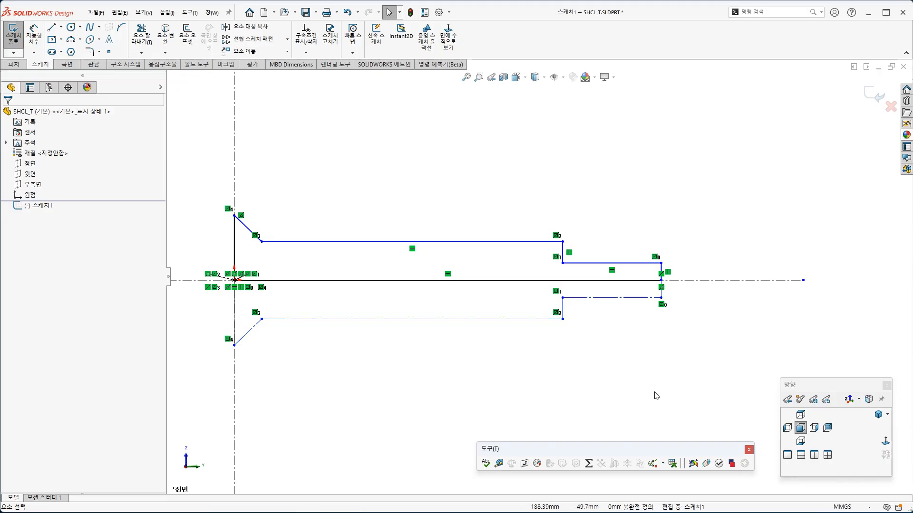
{"action": "middle_click_drag", "start_coordinate": [625, 391], "coordinate": [669, 385], "text": "ctrl"}
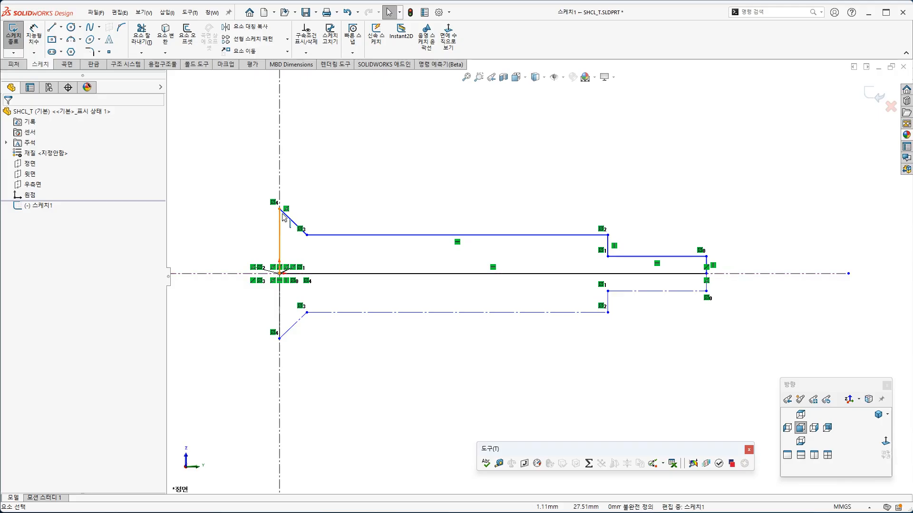
Step: Switch to the practice files folder, open 소형 스트레이트 펀치.pdf to view the SHCL catalog page, and close it
{"action": "key", "text": "alt+Tab"}
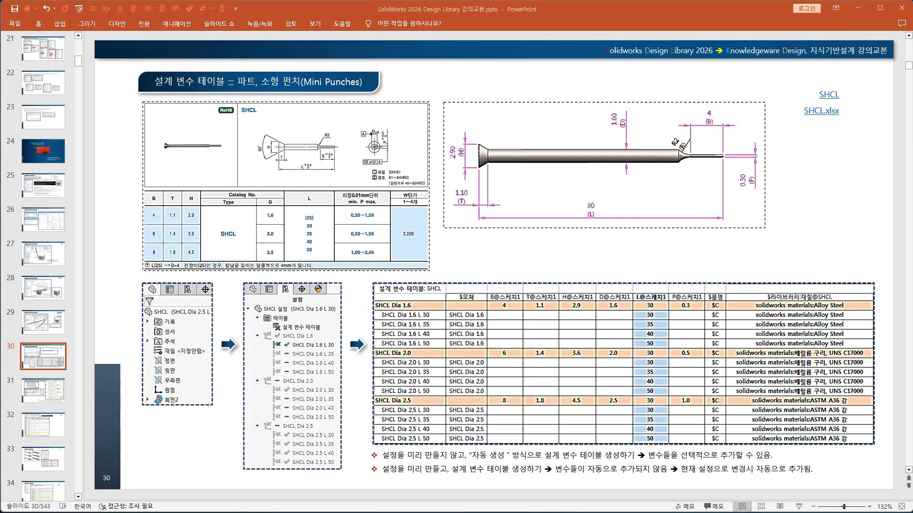
{"action": "key", "text": "alt+Tab"}
{"action": "left_click", "coordinate": [737, 152]}
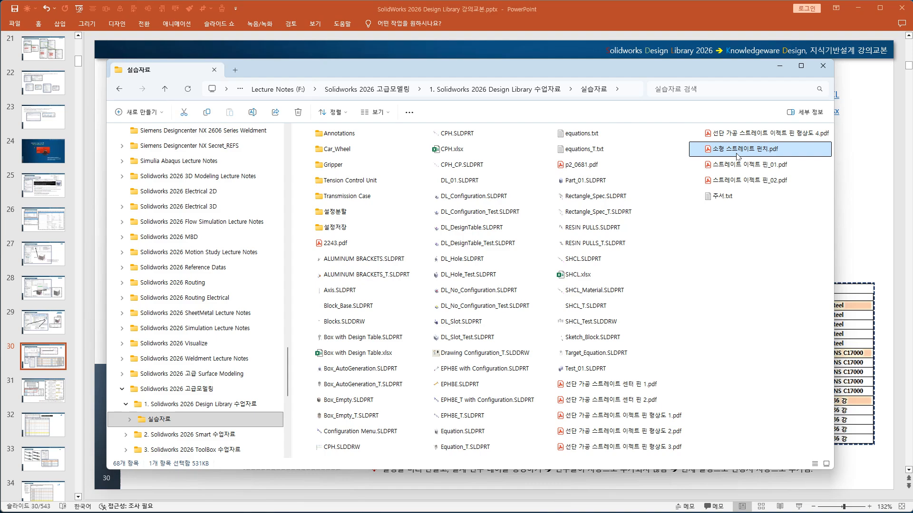
{"action": "double_click", "coordinate": [738, 156]}
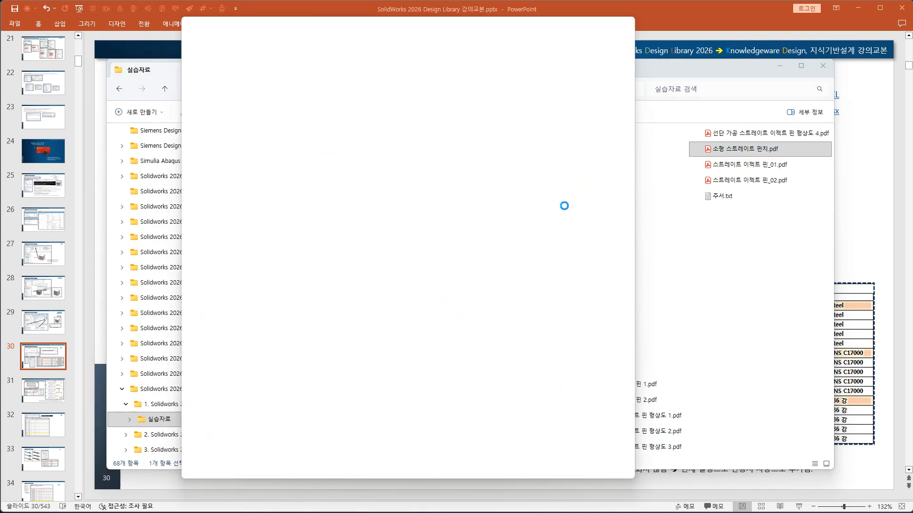
{"action": "left_click", "coordinate": [303, 68]}
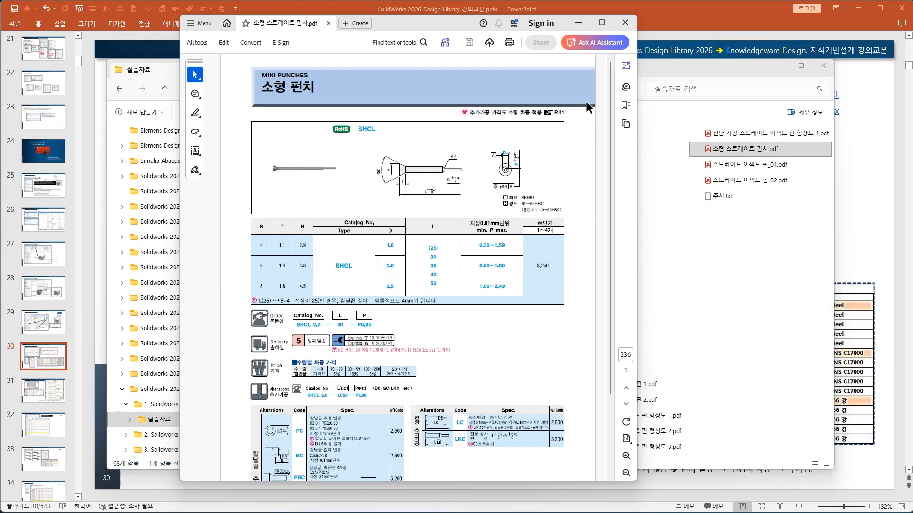
{"action": "left_click", "coordinate": [629, 21]}
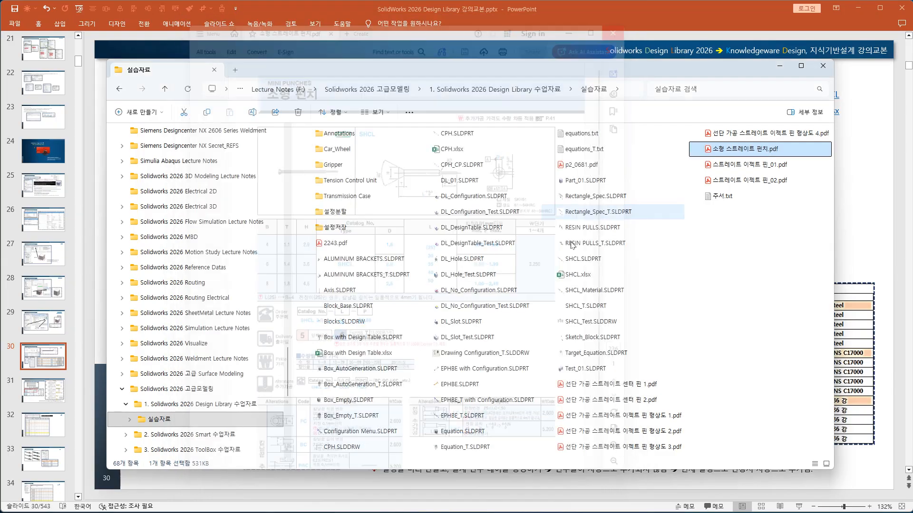
{"action": "key", "text": "alt+F4"}
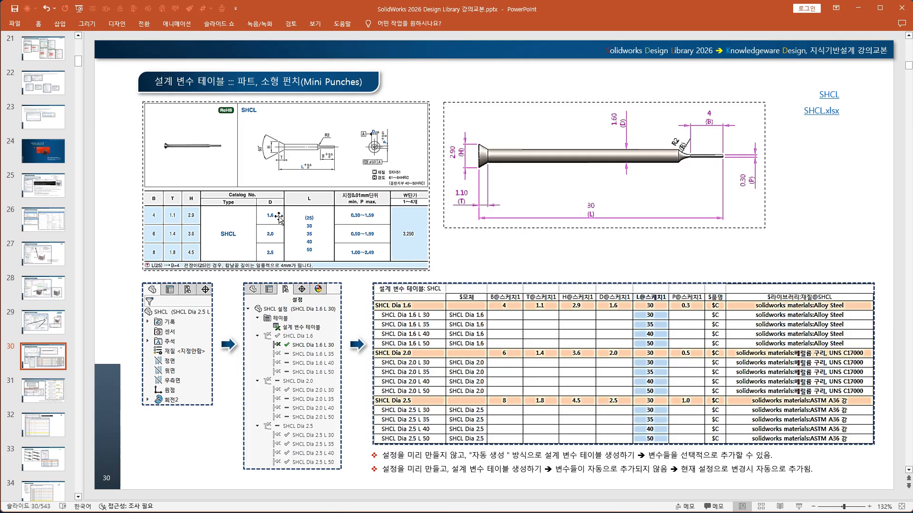
Step: Reopen 소형 스트레이트 펀치.pdf and enlarge the SHCL drawing and size table to examine dimensions B, T, H, D, L and P
{"action": "key", "text": "alt+Tab"}
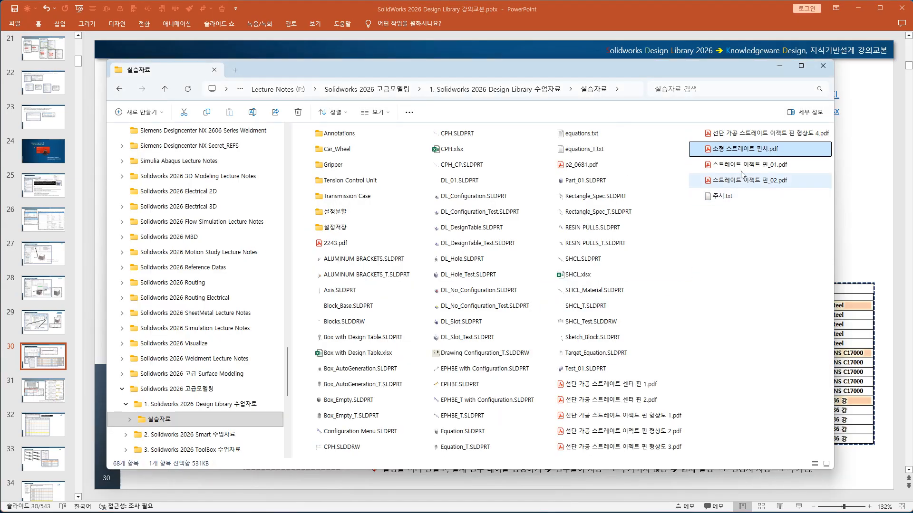
{"action": "double_click", "coordinate": [751, 150]}
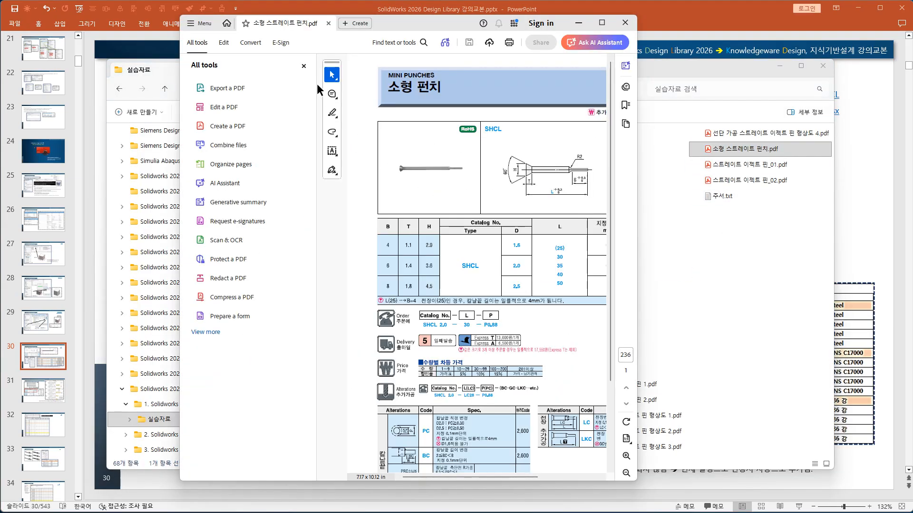
{"action": "left_click", "coordinate": [303, 66]}
{"action": "scroll", "coordinate": [371, 165], "scroll_direction": "up", "scroll_amount": 5, "text": "ctrl"}
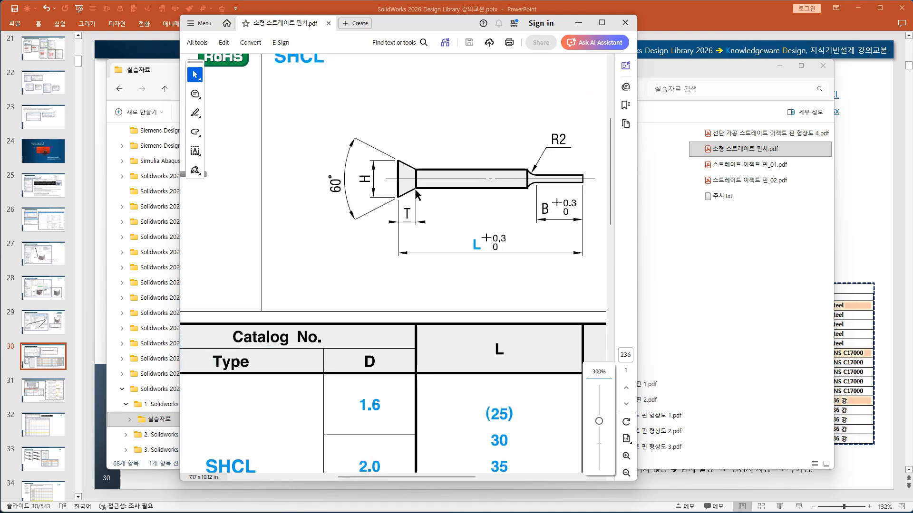
{"action": "left_click_drag", "start_coordinate": [637, 223], "coordinate": [892, 233]}
{"action": "scroll", "coordinate": [626, 238], "scroll_direction": "down", "scroll_amount": 3, "text": "ctrl"}
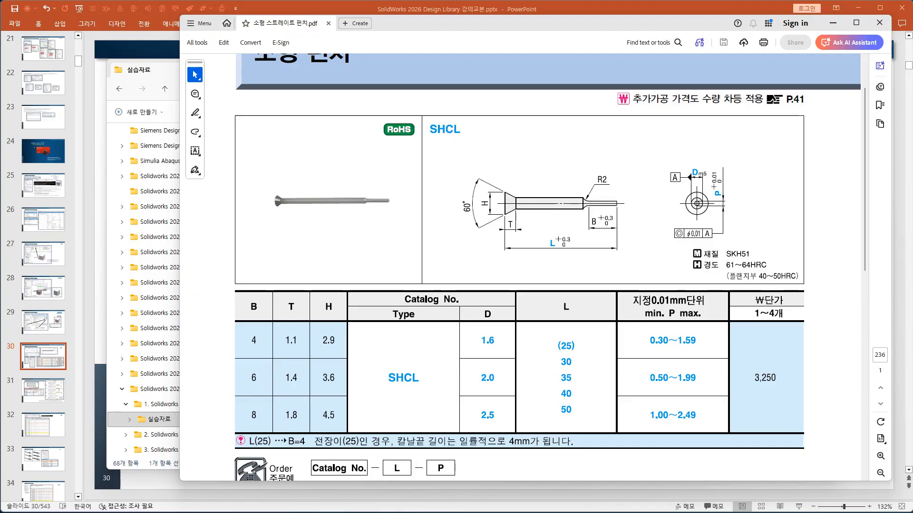
Step: Return to SOLIDWORKS and dimension the head height between its upper and lower outer corners, named H, at 2.9 mm
{"action": "key", "text": "alt+Tab"}
{"action": "key", "text": "s"}
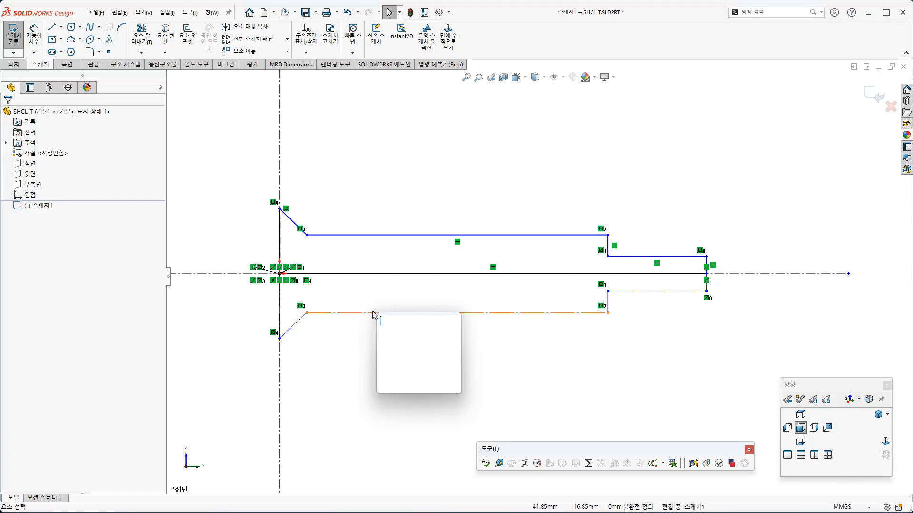
{"action": "left_click", "coordinate": [407, 325]}
{"action": "left_click", "coordinate": [279, 209]}
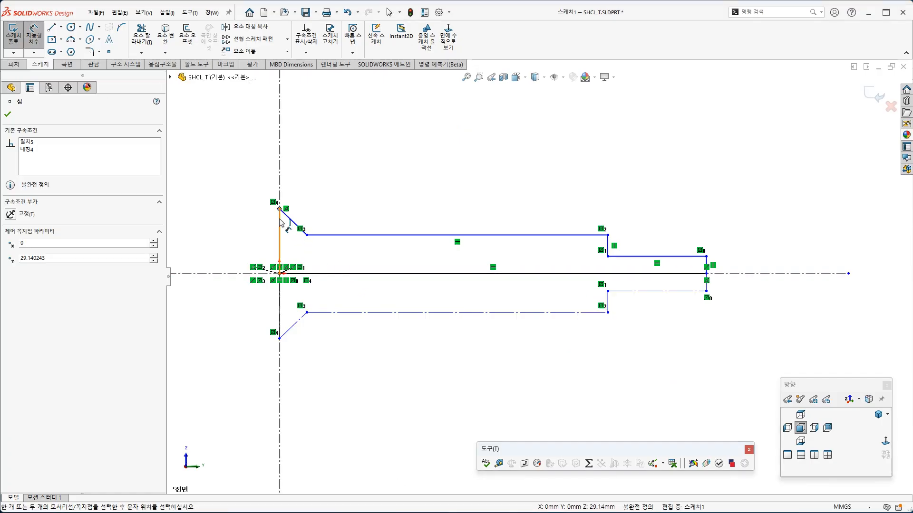
{"action": "left_click", "coordinate": [279, 339]}
{"action": "left_click", "coordinate": [237, 292]}
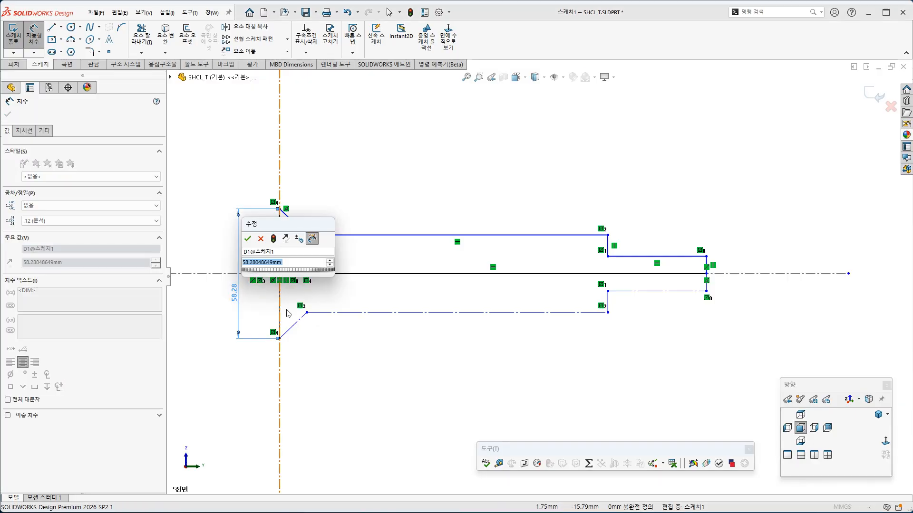
{"action": "left_click", "coordinate": [277, 252]}
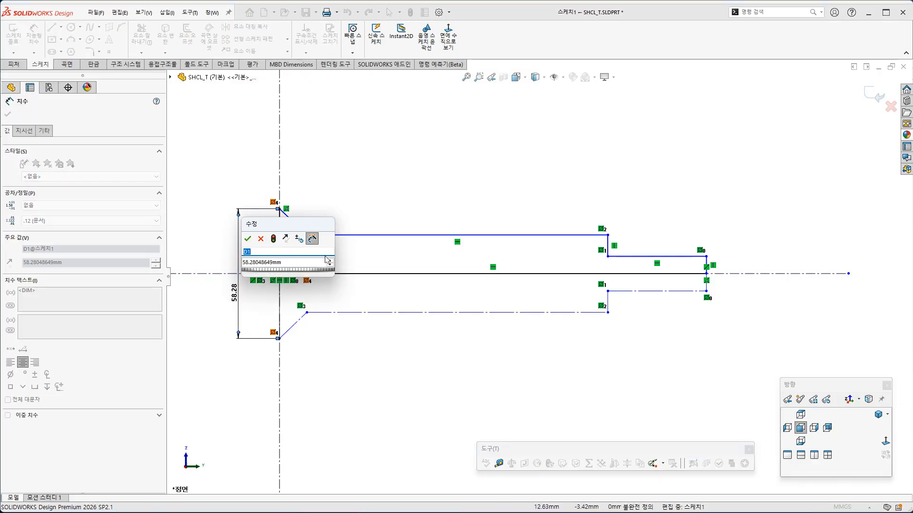
{"action": "type", "text": "H"}
{"action": "key", "text": "Tab"}
{"action": "type", "text": "2.9"}
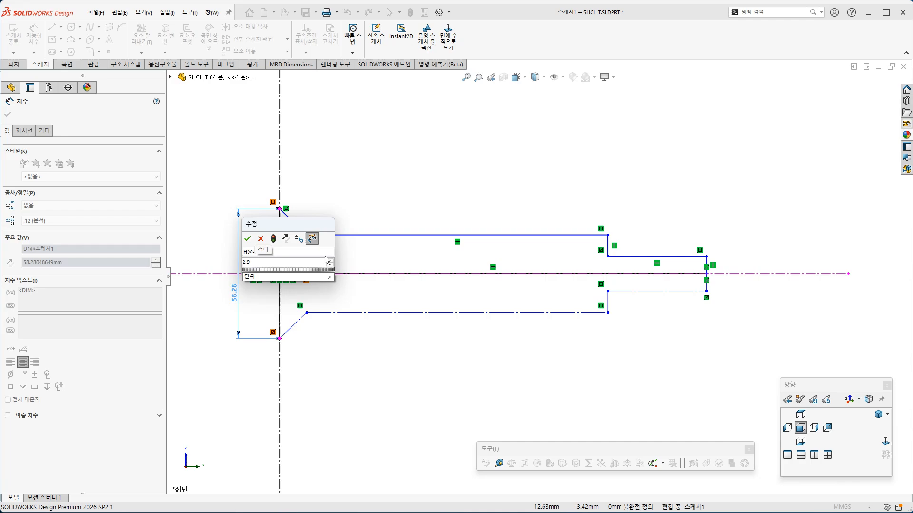
{"action": "key", "text": "Return"}
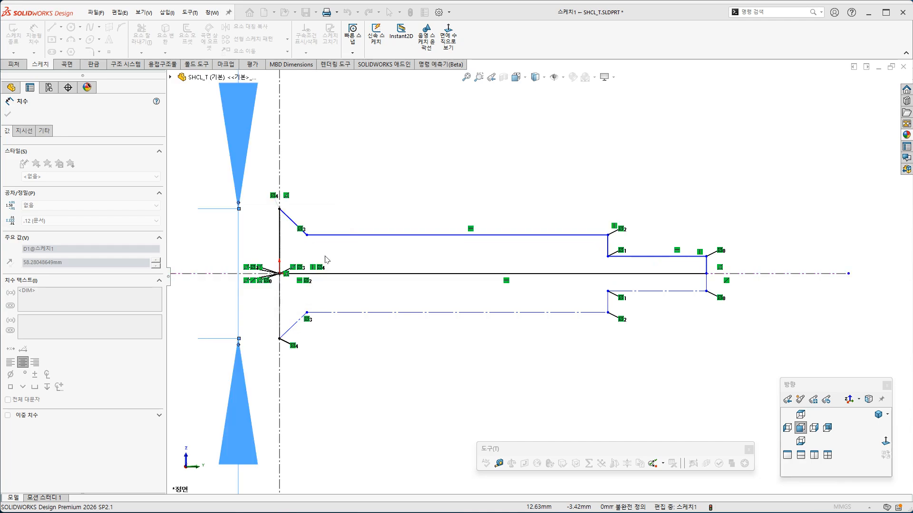
{"action": "key", "text": "Escape"}
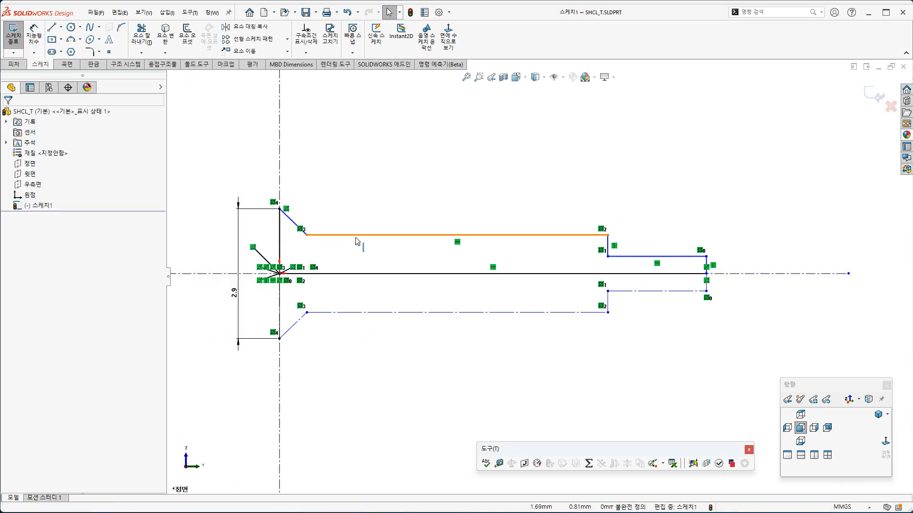
Step: Dimension the sloped head's horizontal length from the head end line to the shank corner, named T, at 1.1 mm
{"action": "key", "text": "s"}
{"action": "left_click", "coordinate": [400, 242]}
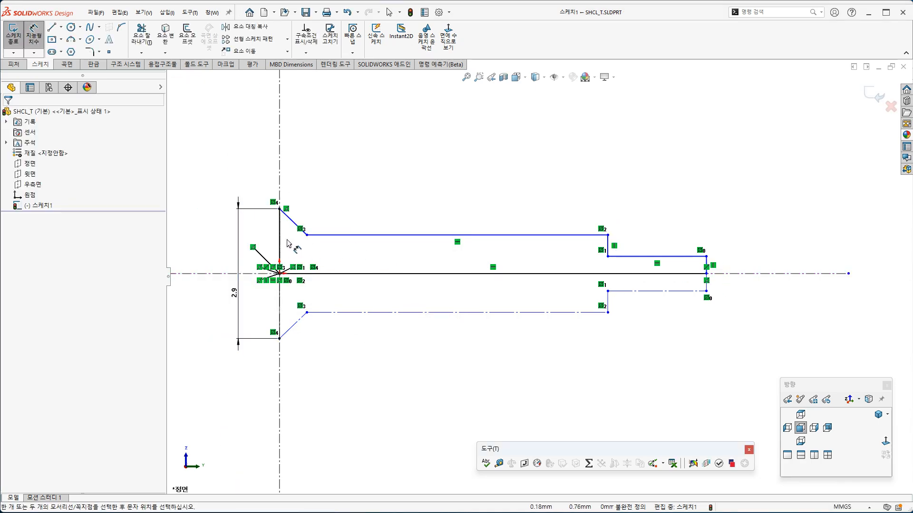
{"action": "left_click", "coordinate": [307, 236]}
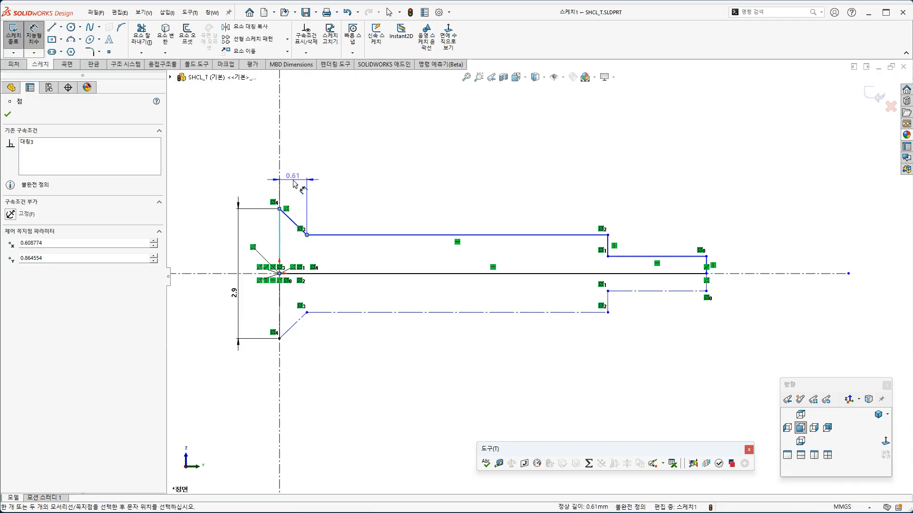
{"action": "left_click", "coordinate": [314, 180]}
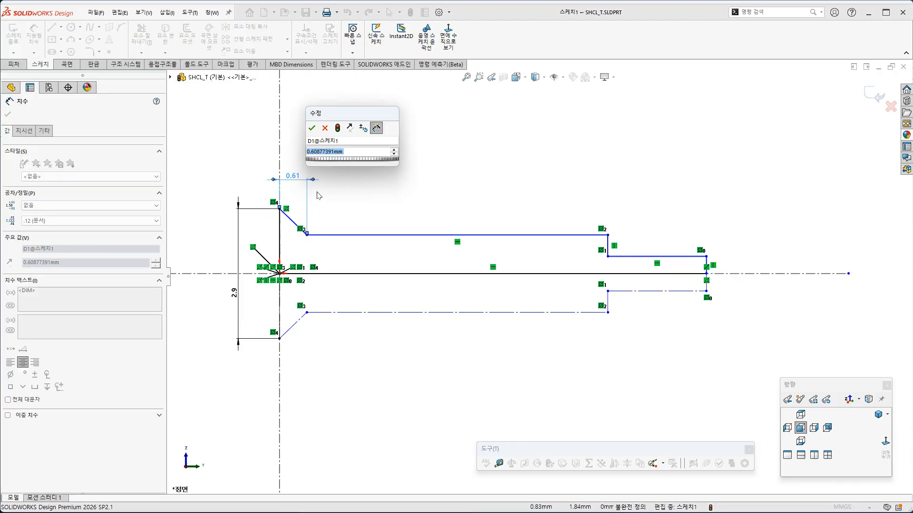
{"action": "left_click", "coordinate": [348, 141]}
{"action": "type", "text": "T"}
{"action": "key", "text": "Tab"}
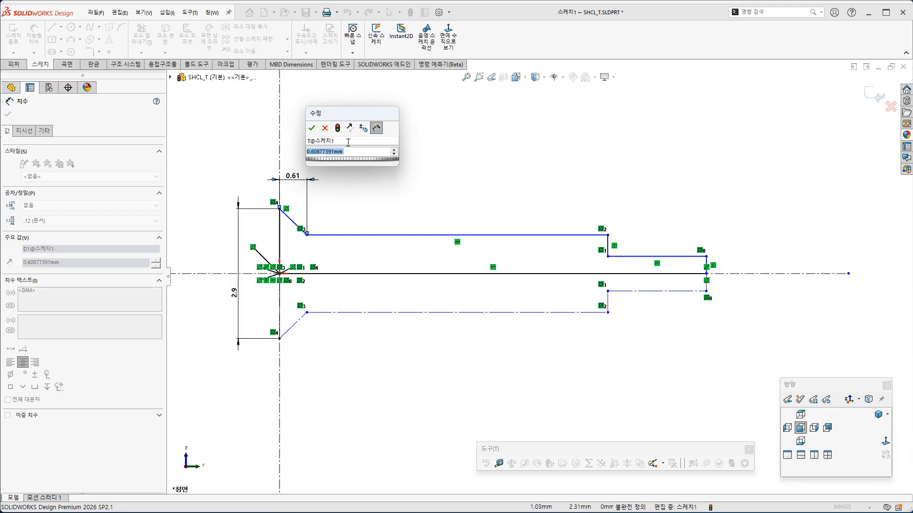
{"action": "type", "text": "1.1"}
{"action": "key", "text": "Return"}
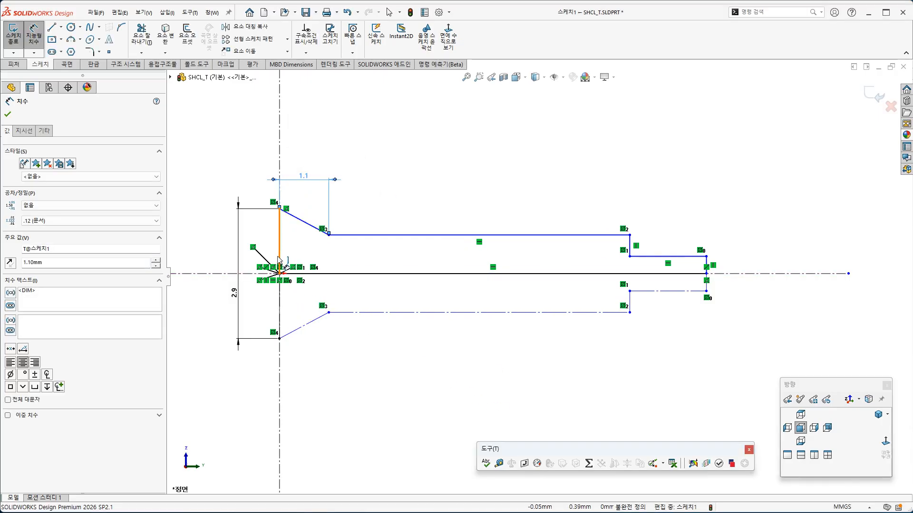
Step: Dimension the punch's overall length from the origin at the head end to the tip end, named L, at 30 mm
{"action": "left_click", "coordinate": [280, 273]}
{"action": "left_click", "coordinate": [707, 274]}
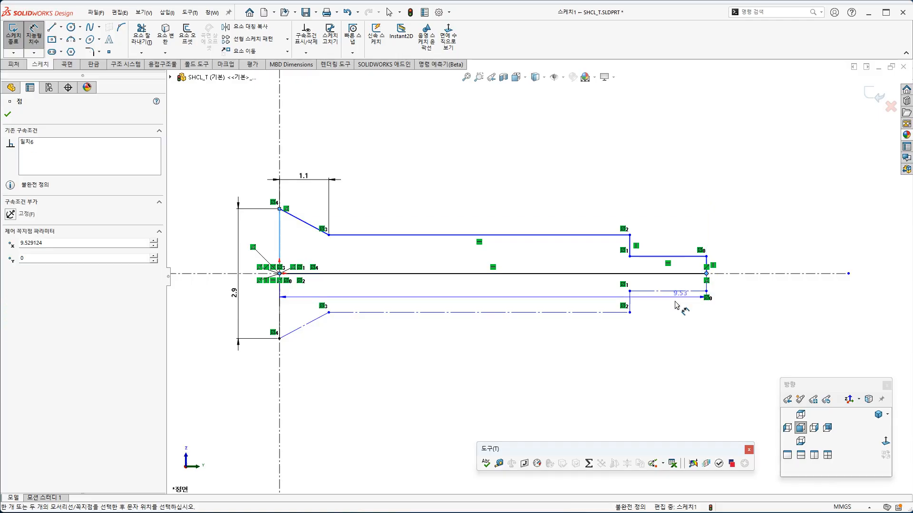
{"action": "left_click", "coordinate": [488, 351]}
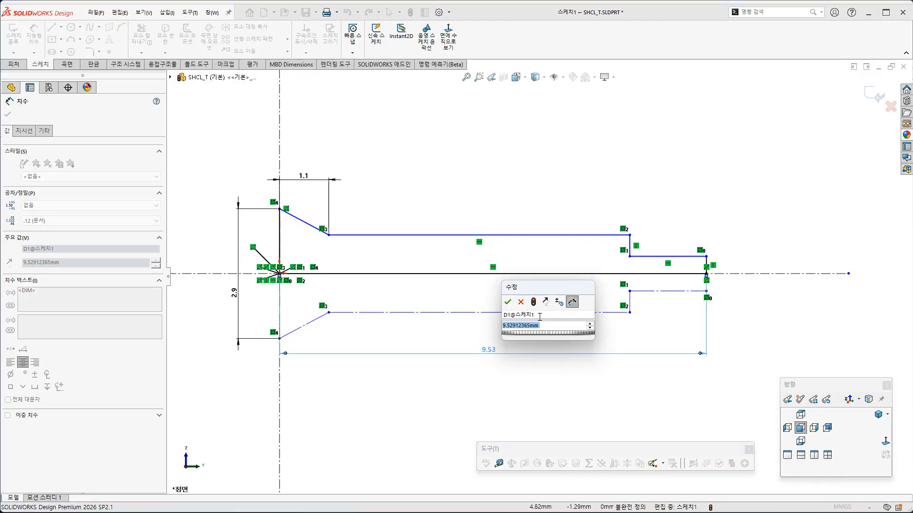
{"action": "left_click", "coordinate": [546, 315]}
{"action": "type", "text": "L"}
{"action": "key", "text": "Tab"}
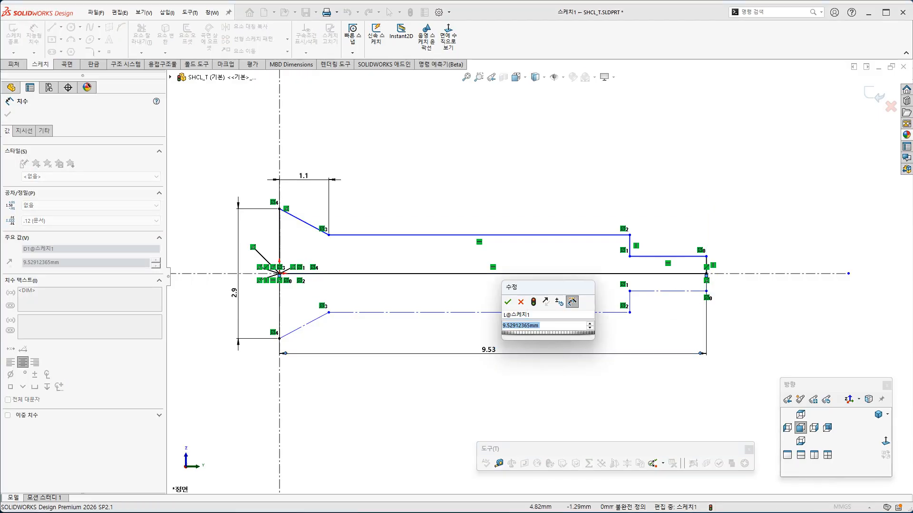
{"action": "type", "text": "30"}
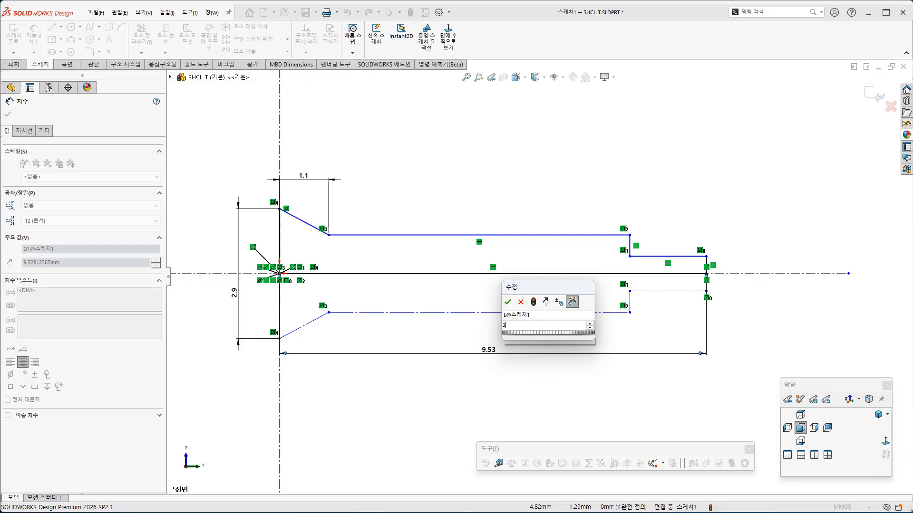
{"action": "key", "text": "Return"}
{"action": "scroll", "coordinate": [546, 333], "scroll_direction": "up", "scroll_amount": 5}
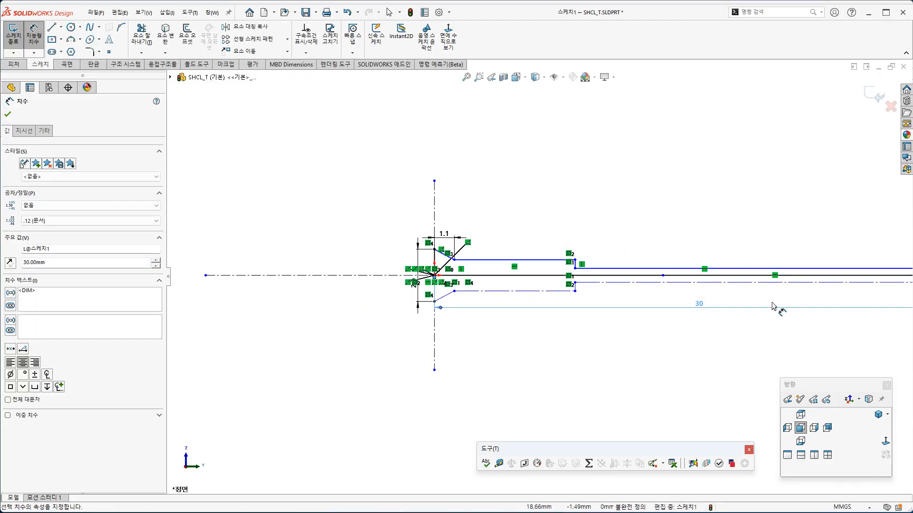
{"action": "scroll", "coordinate": [694, 314], "scroll_direction": "up", "scroll_amount": 3}
{"action": "middle_click_drag", "start_coordinate": [685, 325], "coordinate": [574, 348], "text": "ctrl"}
{"action": "scroll", "coordinate": [534, 315], "scroll_direction": "down", "scroll_amount": 3}
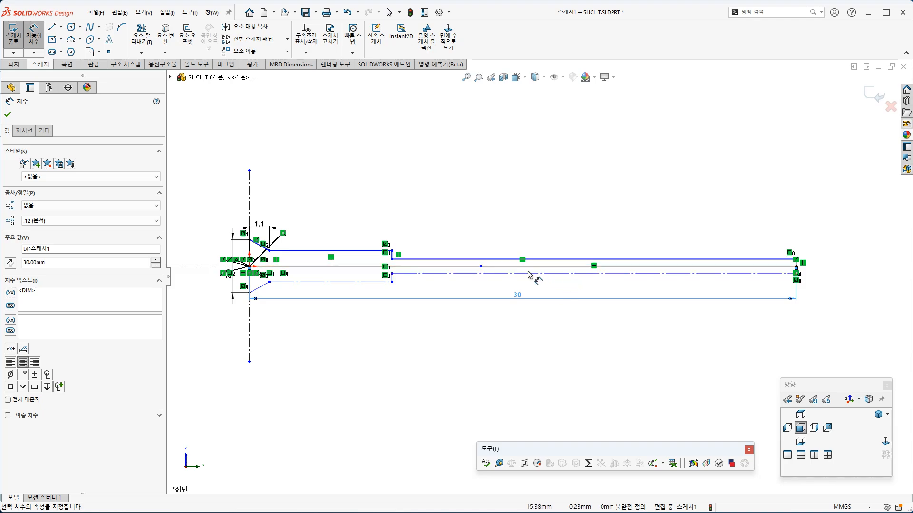
{"action": "key", "text": "Escape"}
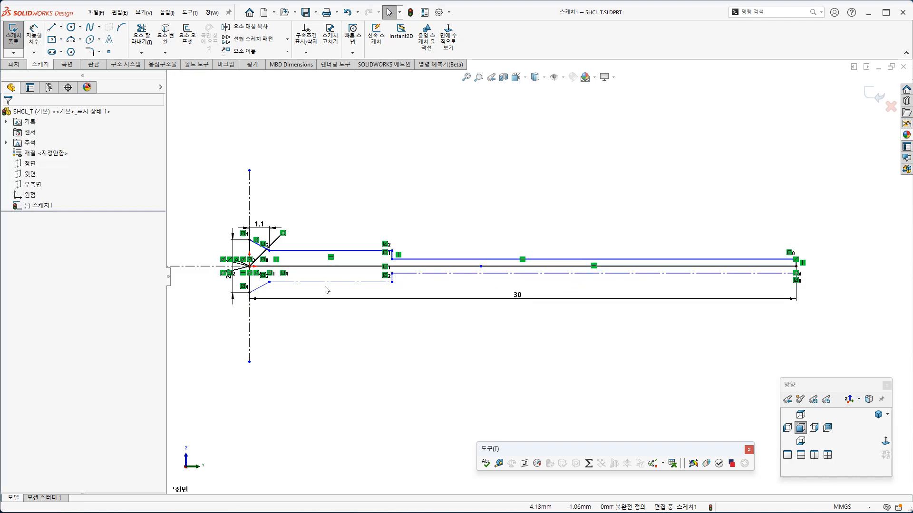
Step: Move the inner corner of the shank-to-tip step along the axis toward the tip, about 24.2 mm from the origin
{"action": "scroll", "coordinate": [405, 257], "scroll_direction": "down", "scroll_amount": 7}
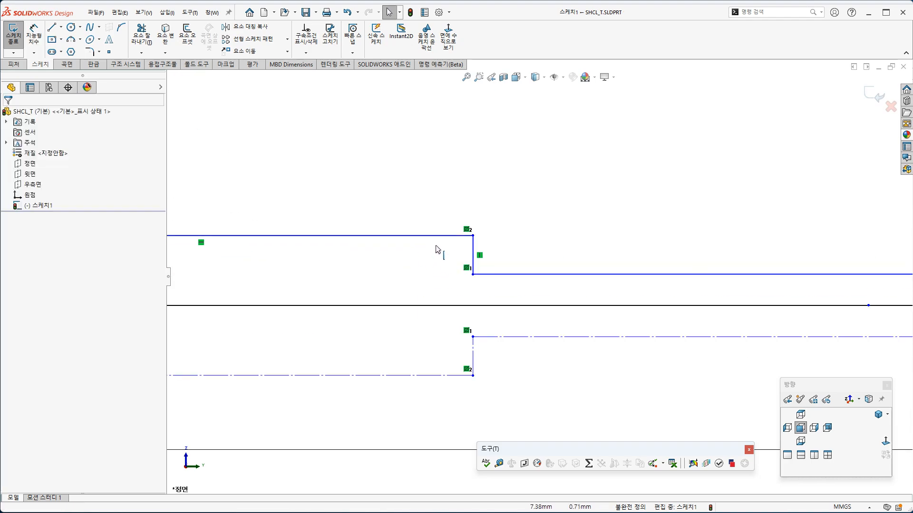
{"action": "key", "text": "f"}
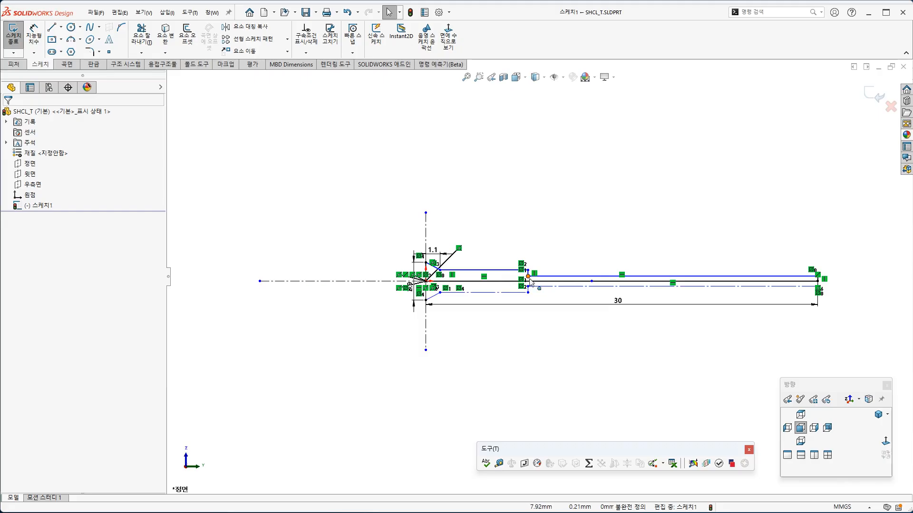
{"action": "left_click_drag", "start_coordinate": [527, 280], "coordinate": [741, 275]}
{"action": "scroll", "coordinate": [806, 287], "scroll_direction": "down", "scroll_amount": 5}
{"action": "scroll", "coordinate": [803, 287], "scroll_direction": "down", "scroll_amount": 2}
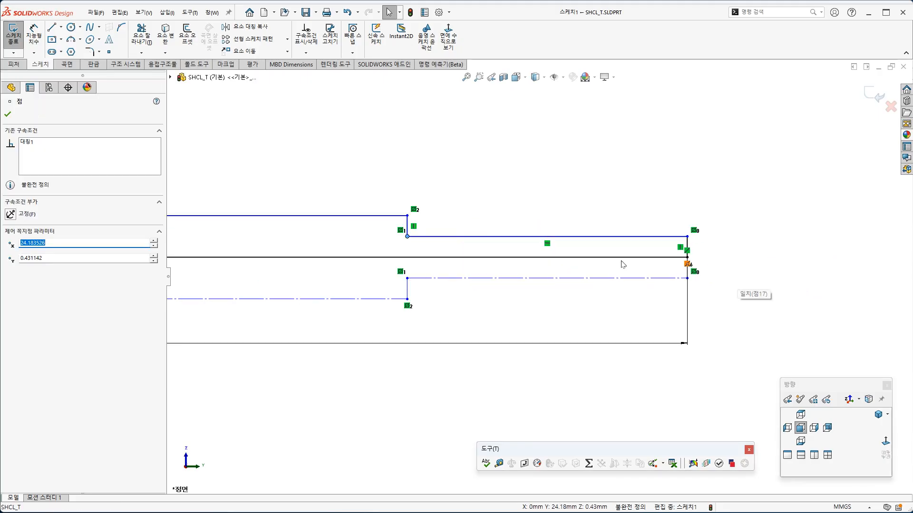
{"action": "scroll", "coordinate": [452, 197], "scroll_direction": "down", "scroll_amount": 2}
{"action": "key", "text": "Escape"}
Step: Draw a 3-point arc from the shank's upper end corner to the upper tip line and make it tangent there, radius about 4.2 mm
{"action": "key", "text": "s"}
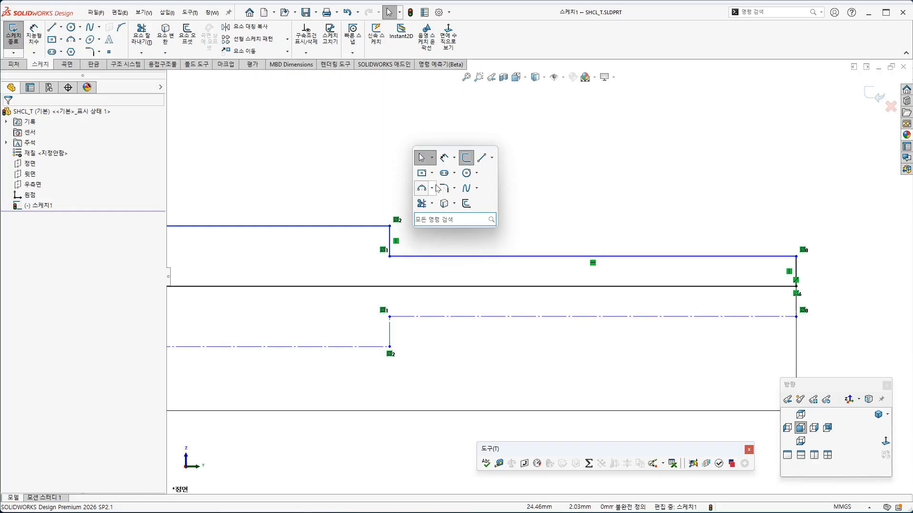
{"action": "left_click", "coordinate": [421, 188]}
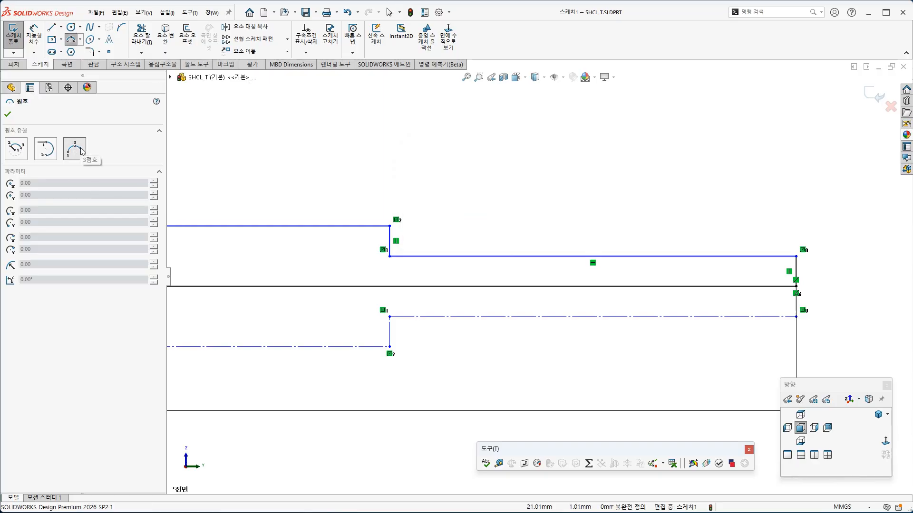
{"action": "left_click", "coordinate": [390, 225]}
{"action": "left_click", "coordinate": [507, 257]}
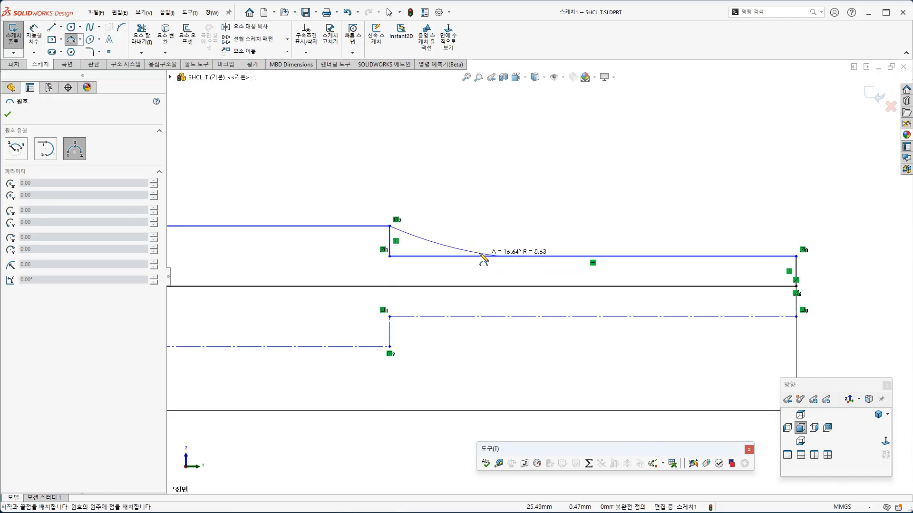
{"action": "left_click", "coordinate": [463, 252]}
{"action": "key", "text": "Escape"}
{"action": "left_click_drag", "start_coordinate": [484, 266], "coordinate": [479, 243]}
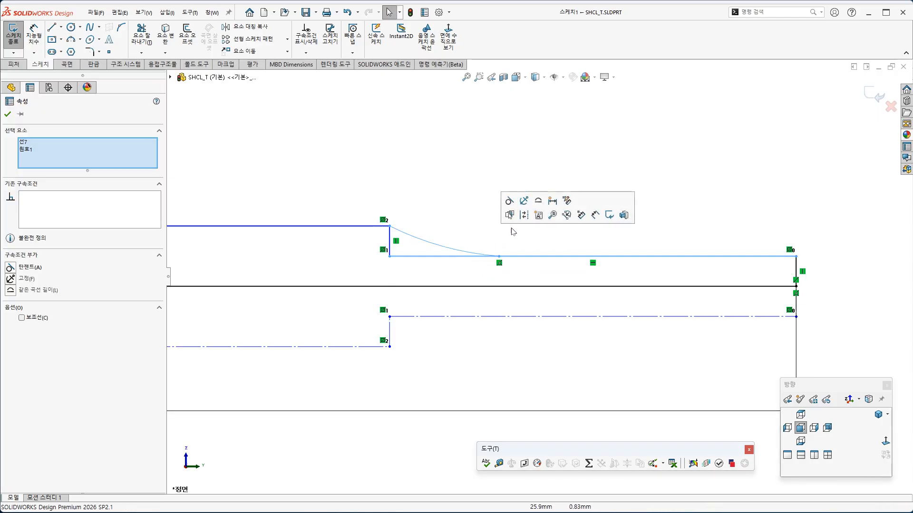
{"action": "key", "text": "Escape"}
Step: Dimension the radius of the arc between shank and tip at 2 mm
{"action": "key", "text": "s"}
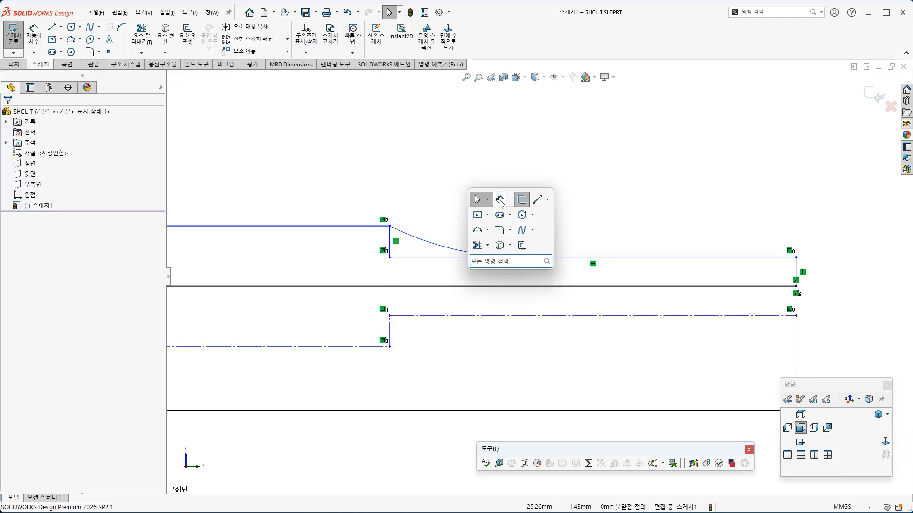
{"action": "left_click", "coordinate": [500, 200]}
{"action": "left_click", "coordinate": [438, 241]}
{"action": "left_click", "coordinate": [480, 221]}
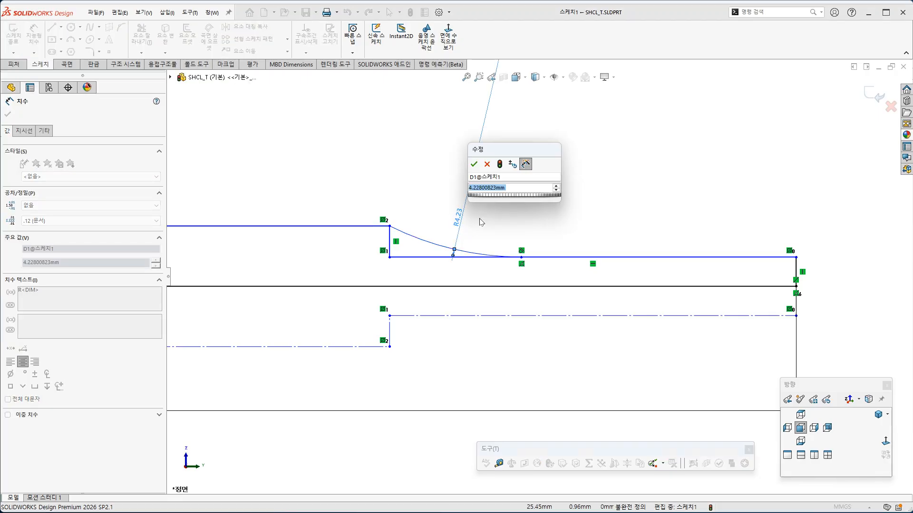
{"action": "type", "text": "2"}
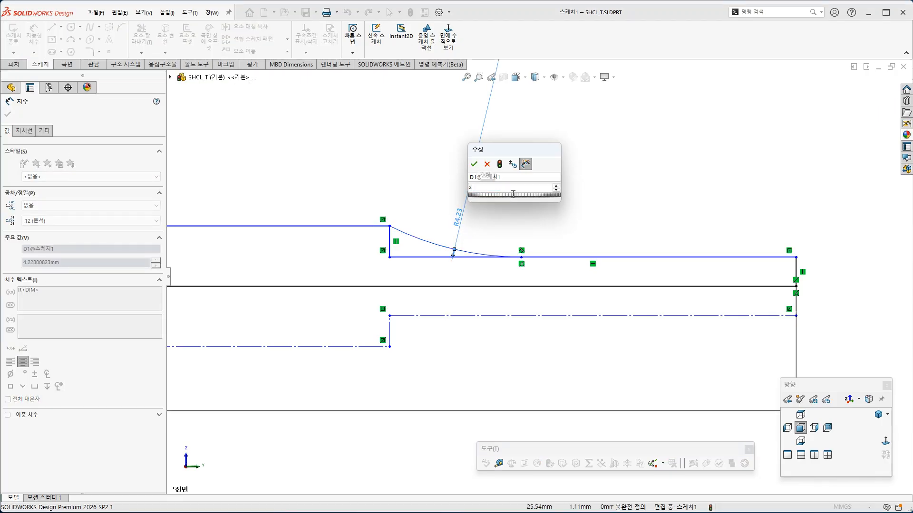
{"action": "key", "text": "Return"}
{"action": "key", "text": "Escape"}
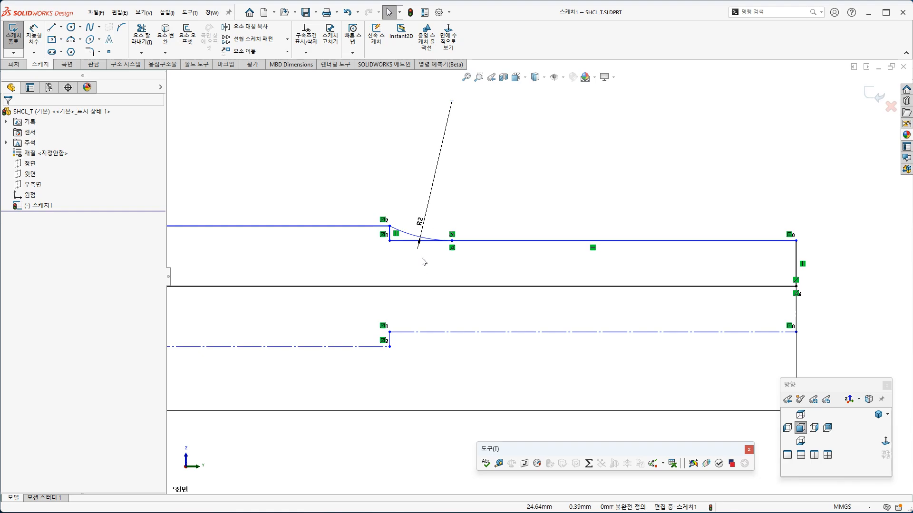
Step: Name the transition arc's radius dimension R
{"action": "double_click", "coordinate": [420, 223]}
{"action": "left_click", "coordinate": [467, 185]}
{"action": "type", "text": "R@스케치1"}
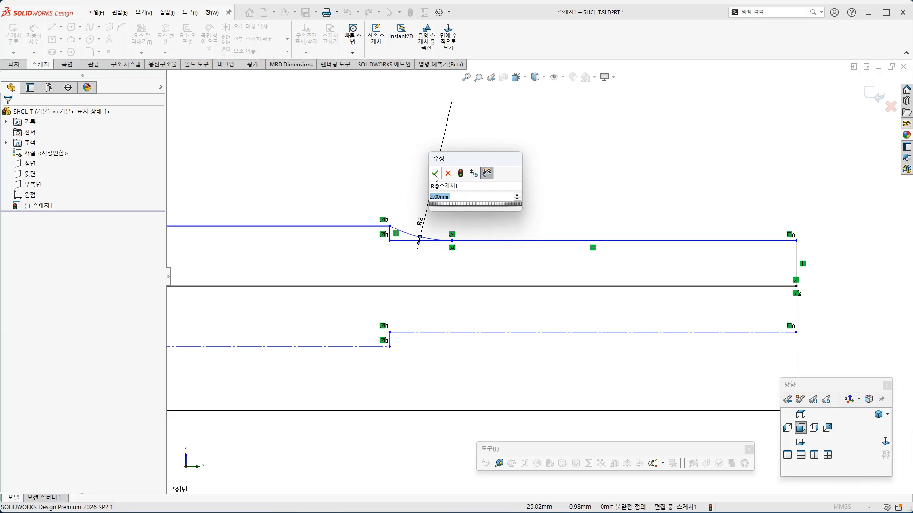
{"action": "left_click", "coordinate": [434, 173]}
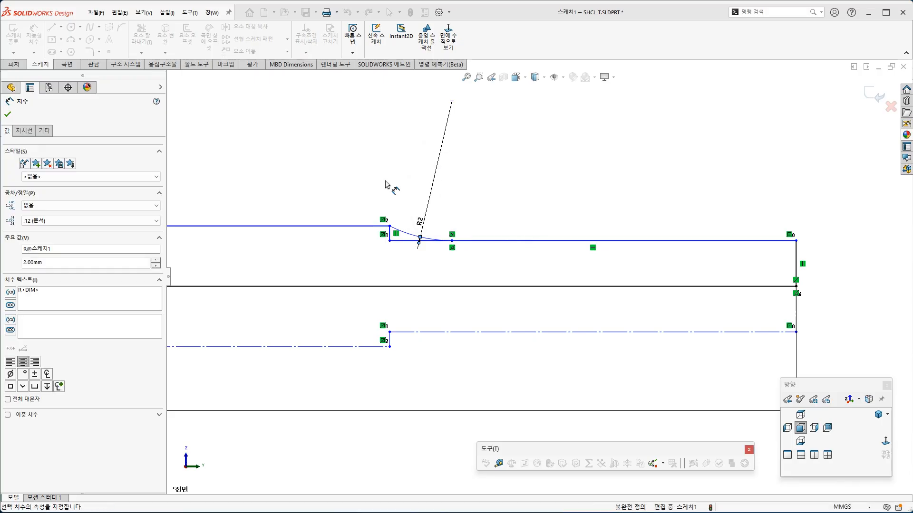
{"action": "left_click", "coordinate": [386, 204]}
Step: Trim the step lines beneath the transition arc to the closest intersection, keeping the trimmed entities as construction geometry
{"action": "scroll", "coordinate": [379, 259], "scroll_direction": "down", "scroll_amount": 4}
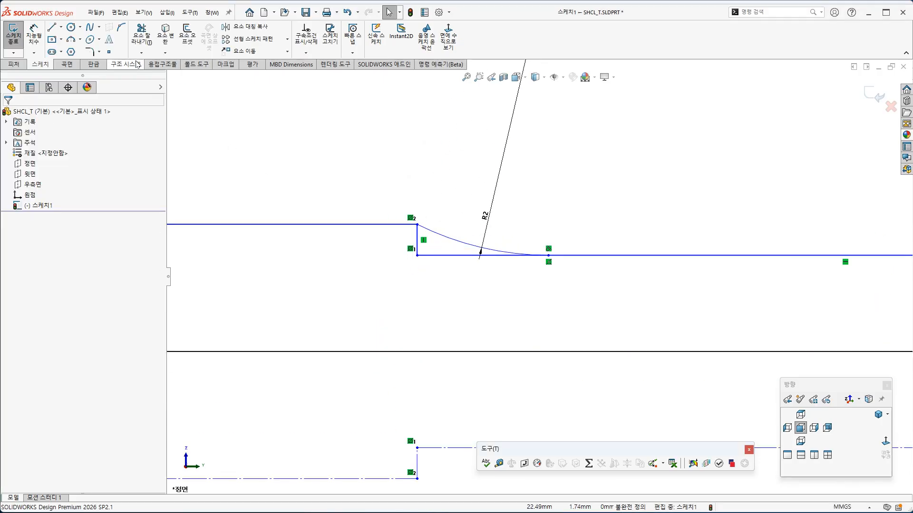
{"action": "left_click", "coordinate": [140, 38]}
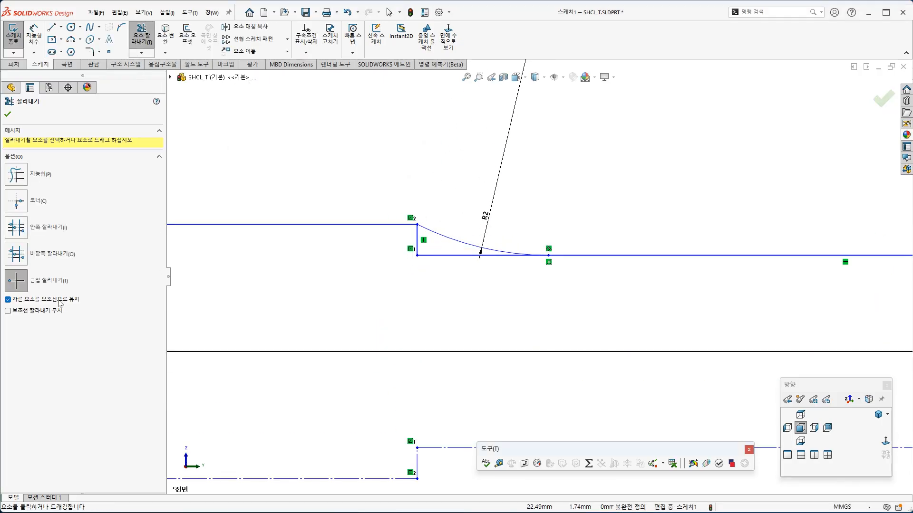
{"action": "left_click", "coordinate": [450, 256]}
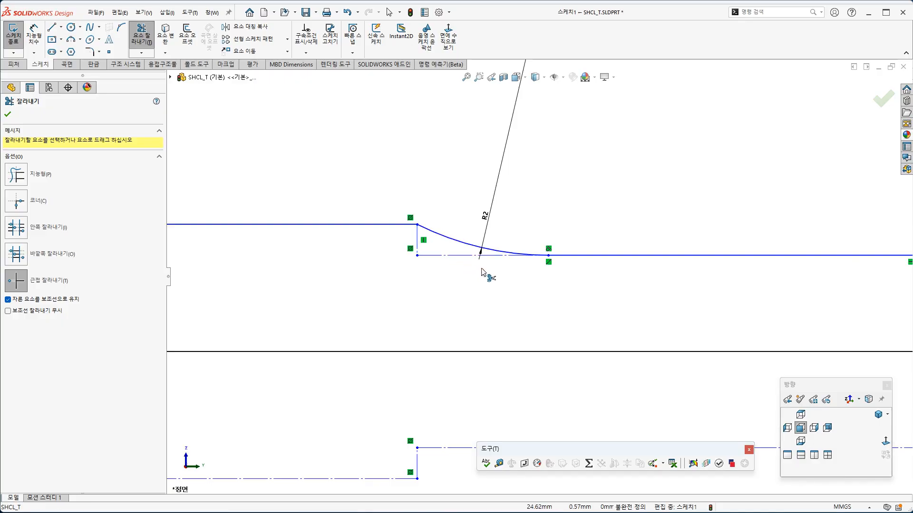
{"action": "left_click", "coordinate": [7, 116]}
Step: Dimension the straight tip length from the arc's tangent end to the tip end line, named B, at 4 mm
{"action": "key", "text": "f"}
{"action": "middle_click_drag", "start_coordinate": [464, 297], "coordinate": [346, 264], "text": "ctrl"}
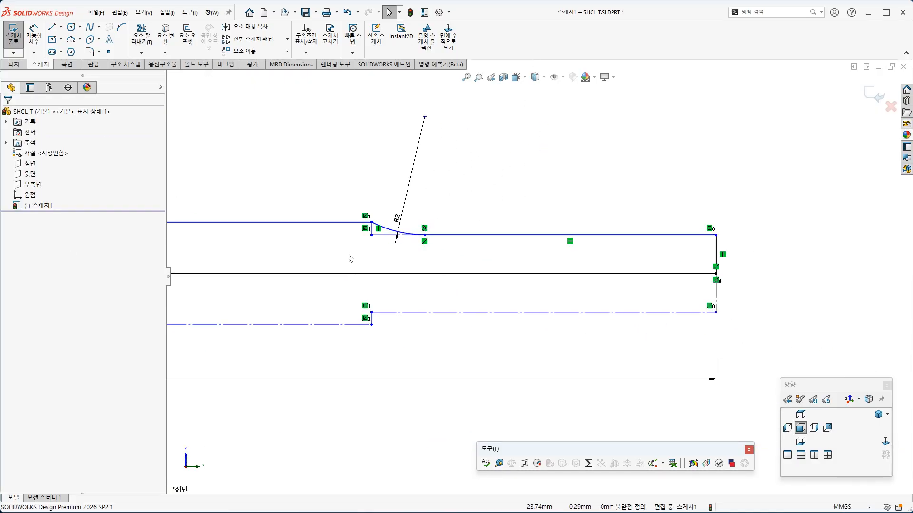
{"action": "key", "text": "s"}
{"action": "left_click", "coordinate": [434, 240]}
{"action": "left_click", "coordinate": [426, 235]}
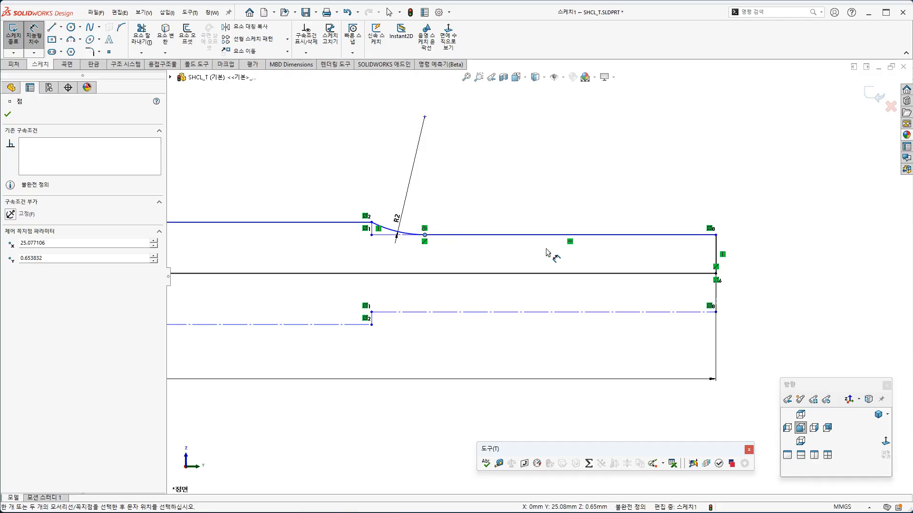
{"action": "left_click", "coordinate": [716, 254]}
{"action": "left_click", "coordinate": [601, 200]}
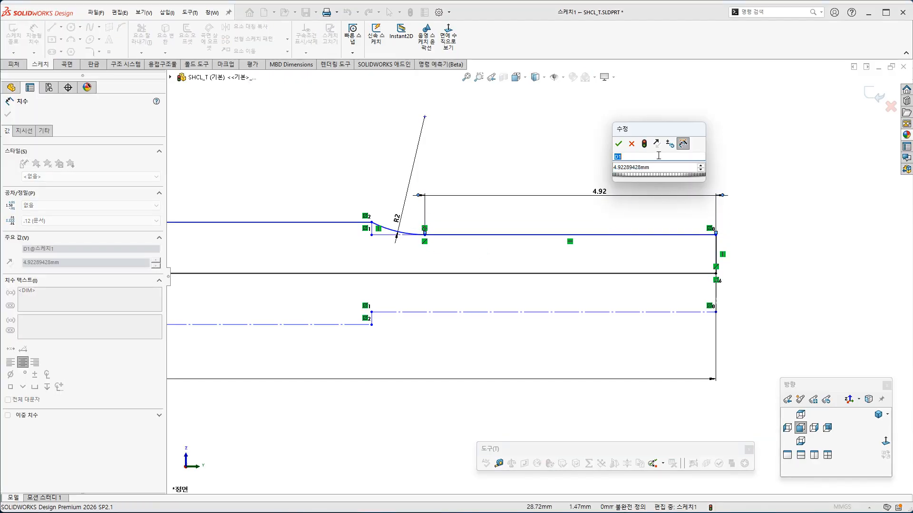
{"action": "left_click", "coordinate": [658, 167]}
{"action": "key", "text": "ctrl+a"}
{"action": "type", "text": "4"}
{"action": "key", "text": "Return"}
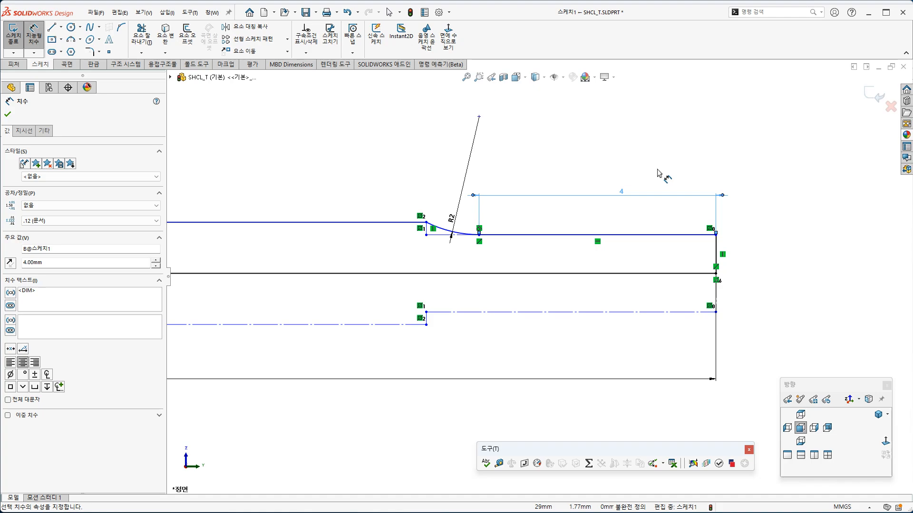
{"action": "left_click", "coordinate": [658, 172]}
Step: Dimension the tip's height between its upper line and the mirrored construction line, named P, at 0.3 mm
{"action": "scroll", "coordinate": [531, 277], "scroll_direction": "up", "scroll_amount": 5}
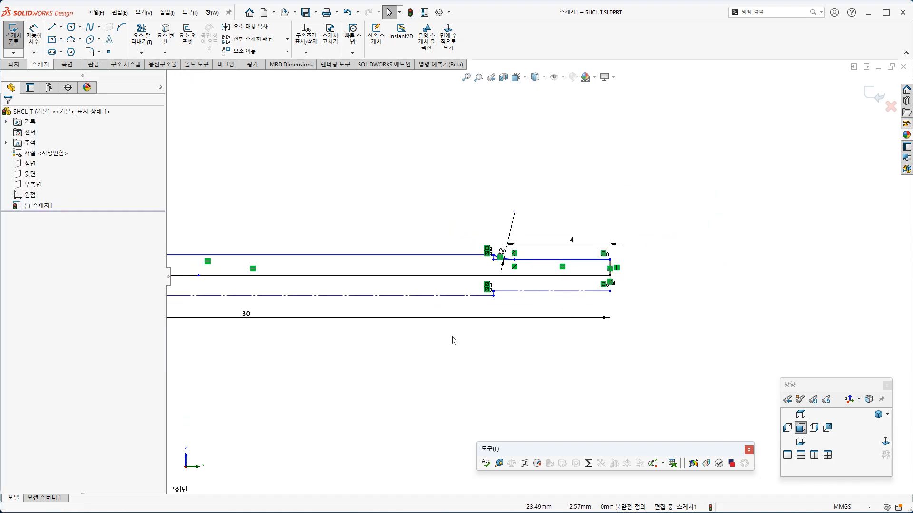
{"action": "key", "text": "s"}
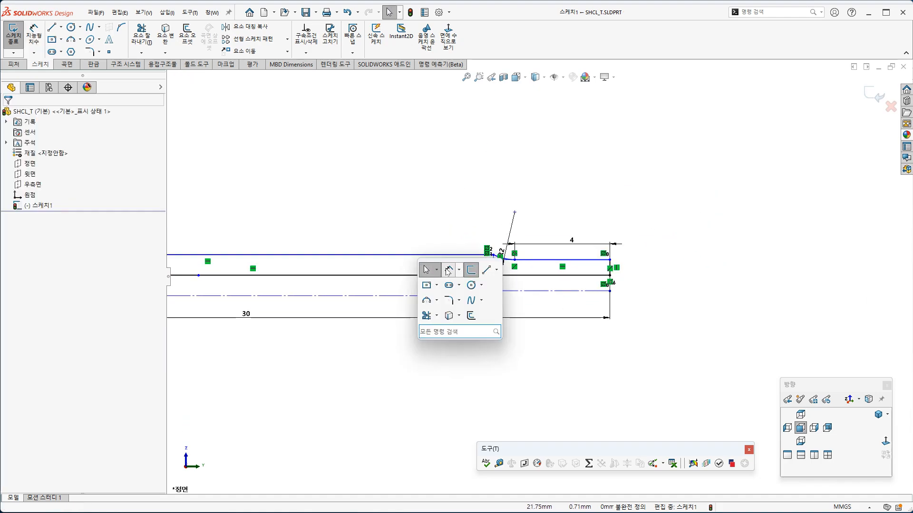
{"action": "left_click", "coordinate": [442, 264]}
{"action": "scroll", "coordinate": [586, 290], "scroll_direction": "down", "scroll_amount": 4}
{"action": "left_click", "coordinate": [605, 226]}
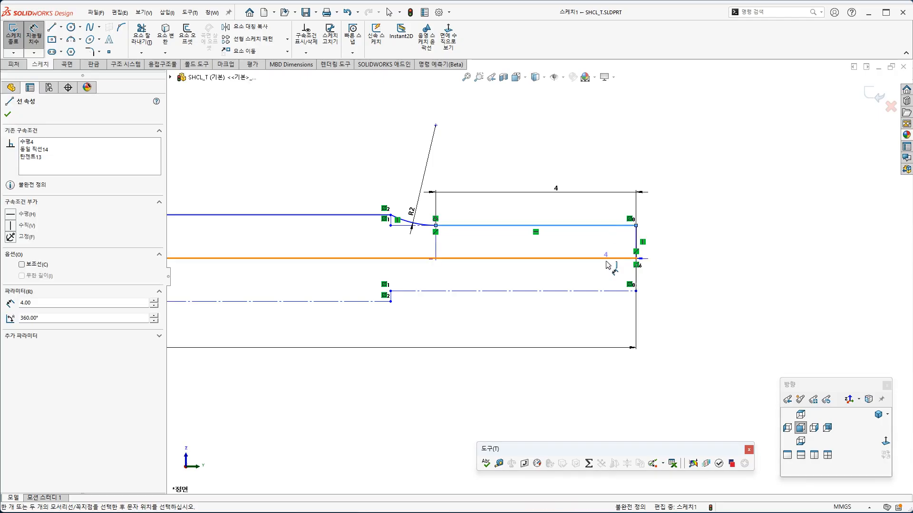
{"action": "left_click", "coordinate": [605, 293]}
{"action": "left_click", "coordinate": [683, 262]}
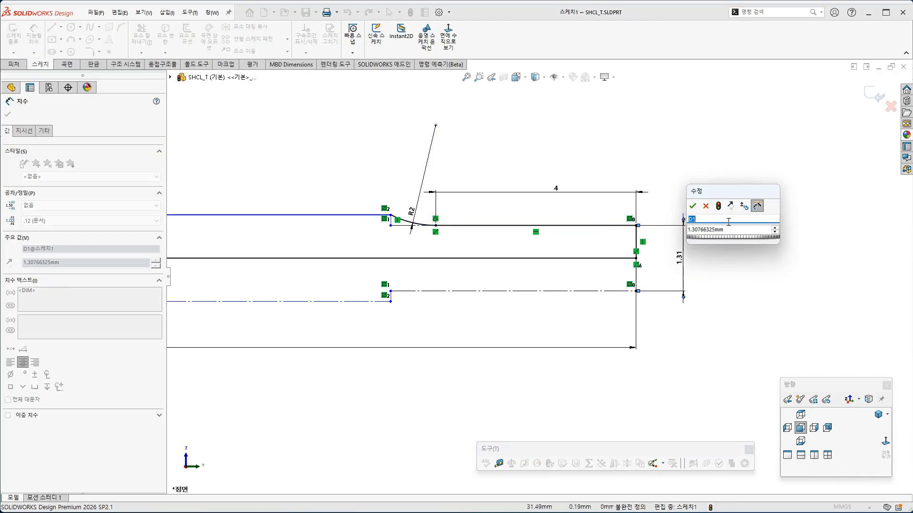
{"action": "type", "text": "0.3"}
{"action": "key", "text": "Return"}
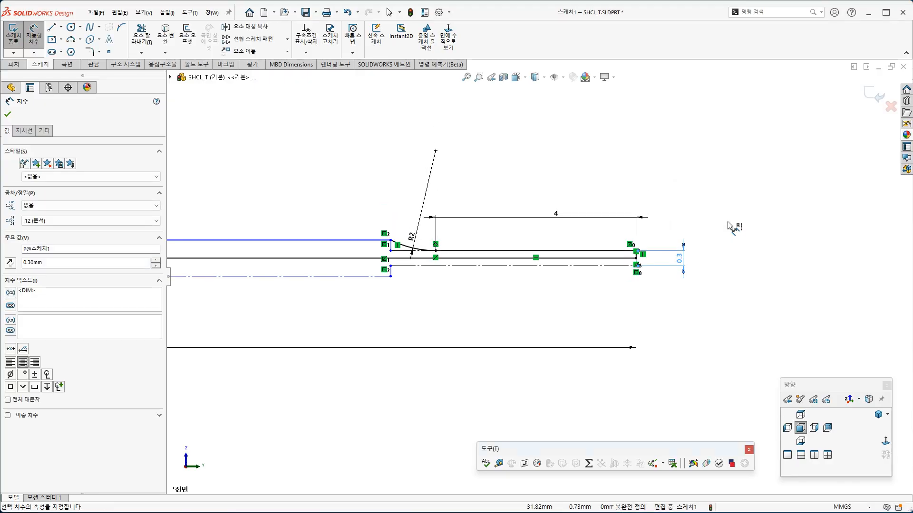
Step: Dimension the shank's full width between its upper line and the mirrored construction line, named D, at 1.6 mm
{"action": "left_click", "coordinate": [365, 240]}
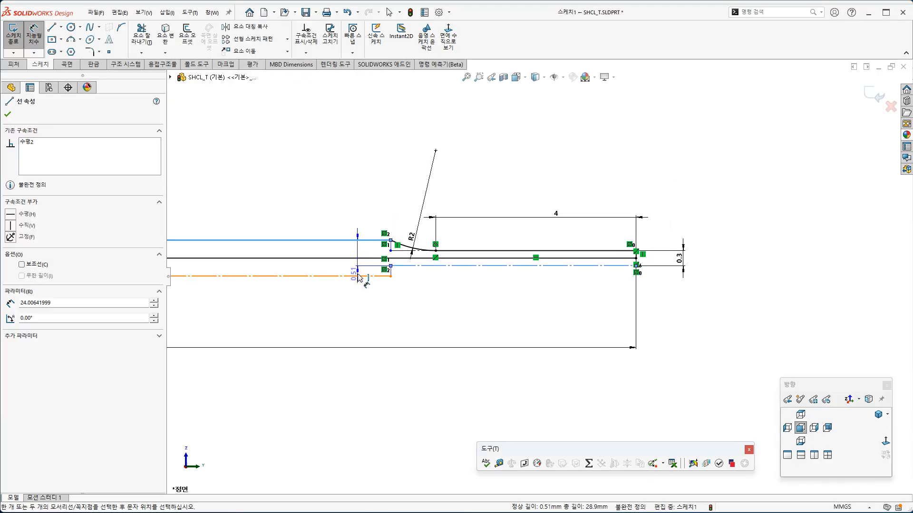
{"action": "left_click", "coordinate": [355, 277]}
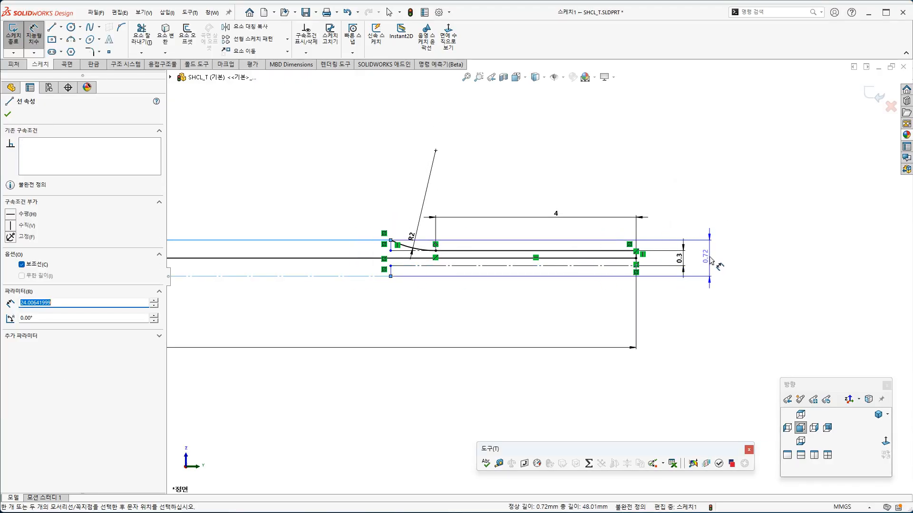
{"action": "left_click", "coordinate": [714, 264]}
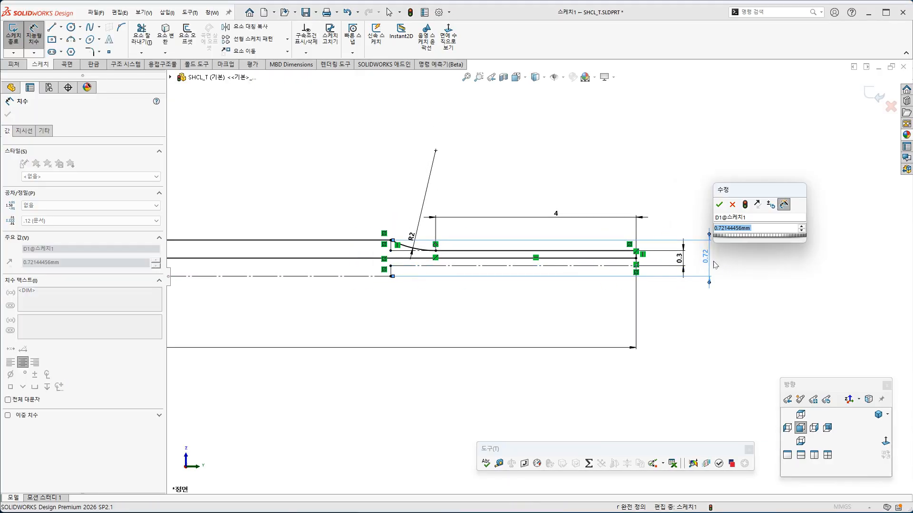
{"action": "left_click", "coordinate": [753, 218]}
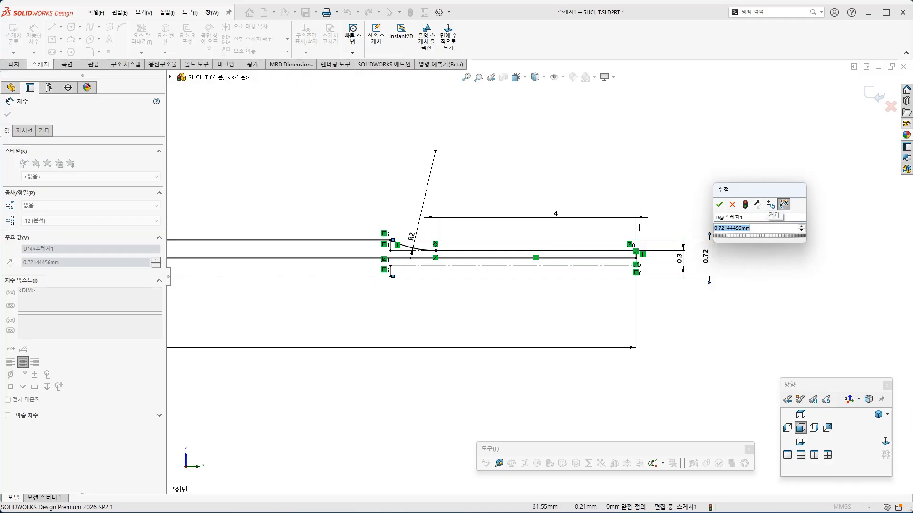
{"action": "key", "text": "Tab"}
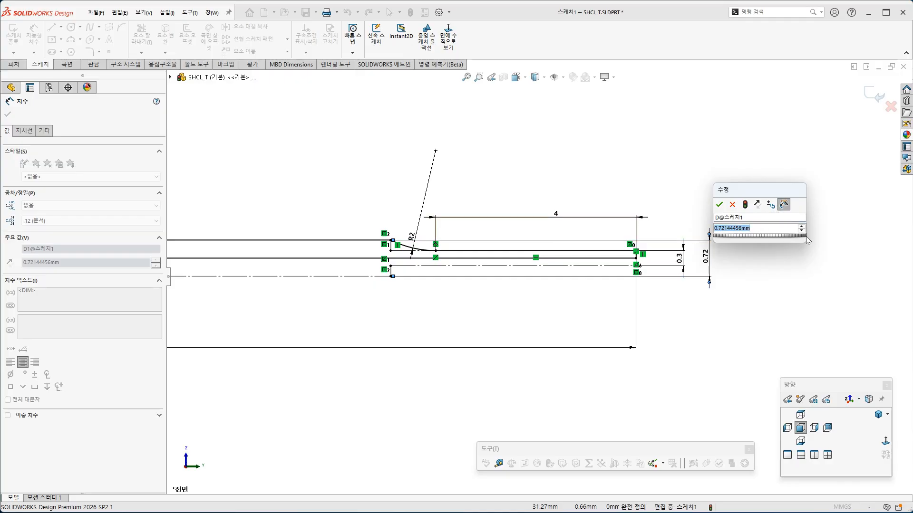
{"action": "type", "text": "1.6"}
{"action": "key", "text": "Return"}
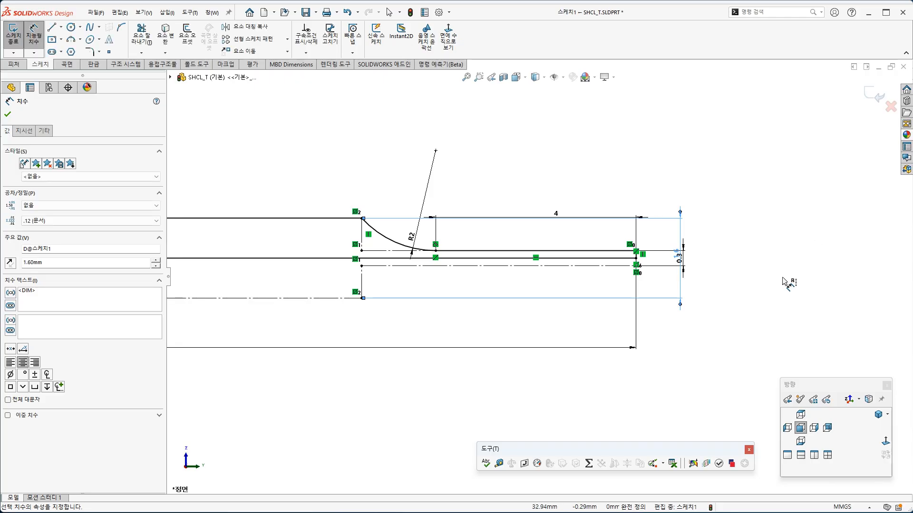
Step: Space the tip height and shank width dimensions apart beyond the tip end so their texts do not overlap
{"action": "scroll", "coordinate": [787, 283], "scroll_direction": "up", "scroll_amount": 3}
{"action": "middle_click_drag", "start_coordinate": [554, 355], "coordinate": [633, 327], "text": "ctrl"}
{"action": "key", "text": "Escape"}
{"action": "scroll", "coordinate": [742, 264], "scroll_direction": "down", "scroll_amount": 5}
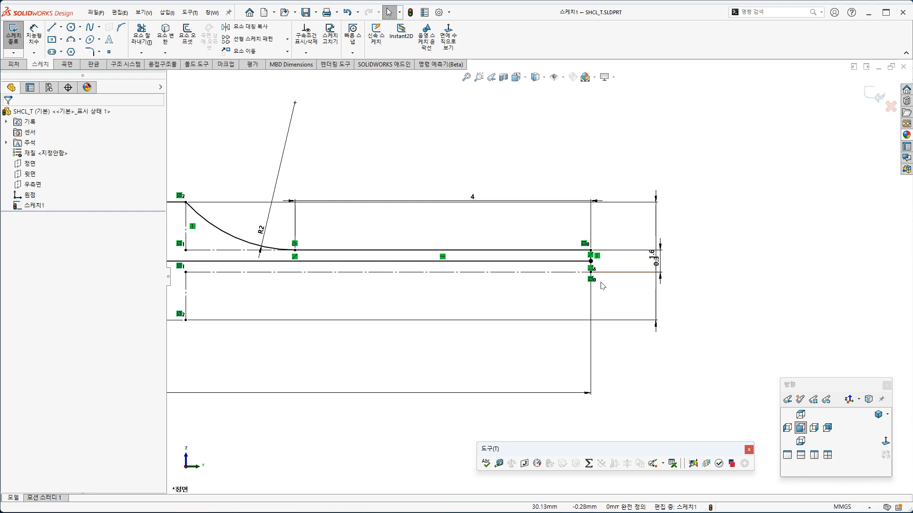
{"action": "mouse_move", "coordinate": [656, 260]}
{"action": "left_mouse_down"}
{"action": "mouse_move", "coordinate": [627, 261]}
{"action": "mouse_move", "coordinate": [654, 267]}
{"action": "left_mouse_up"}
{"action": "left_click", "coordinate": [729, 306]}
{"action": "scroll", "coordinate": [729, 304], "scroll_direction": "up", "scroll_amount": 1}
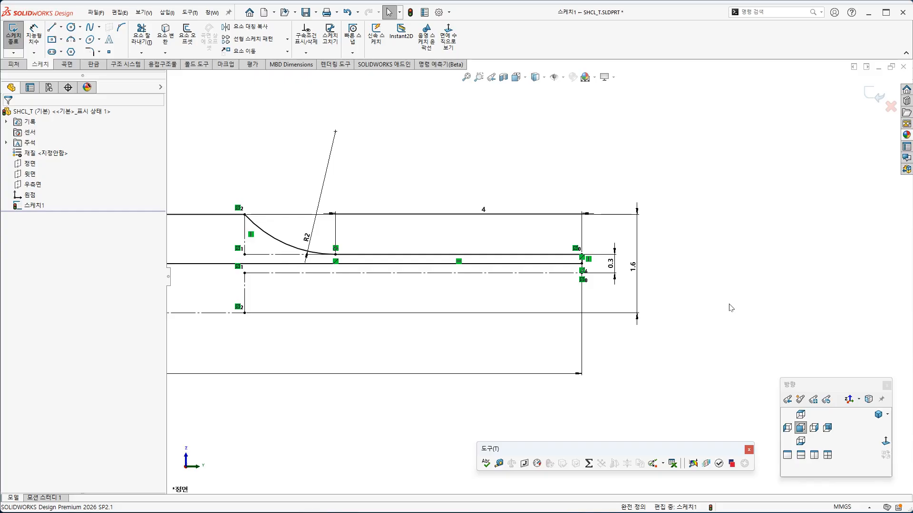
{"action": "scroll", "coordinate": [731, 308], "scroll_direction": "up", "scroll_amount": 1}
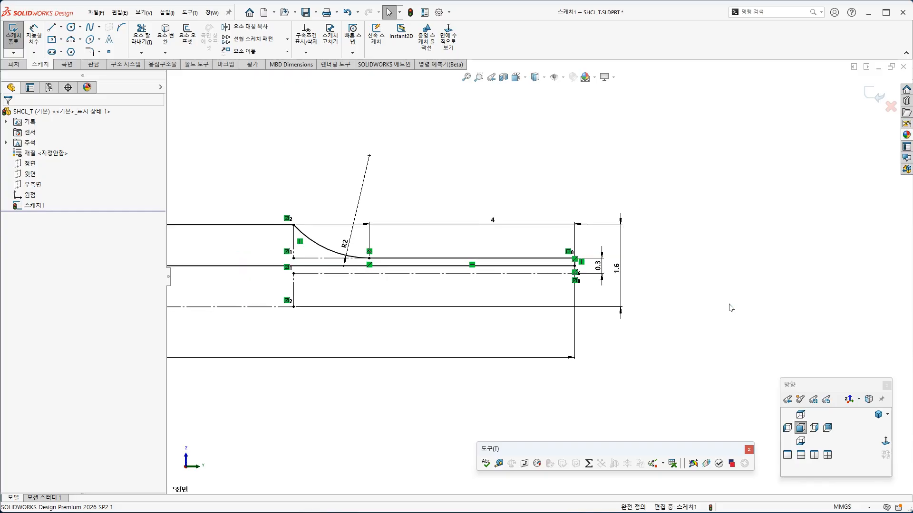
{"action": "scroll", "coordinate": [730, 308], "scroll_direction": "up", "scroll_amount": 4}
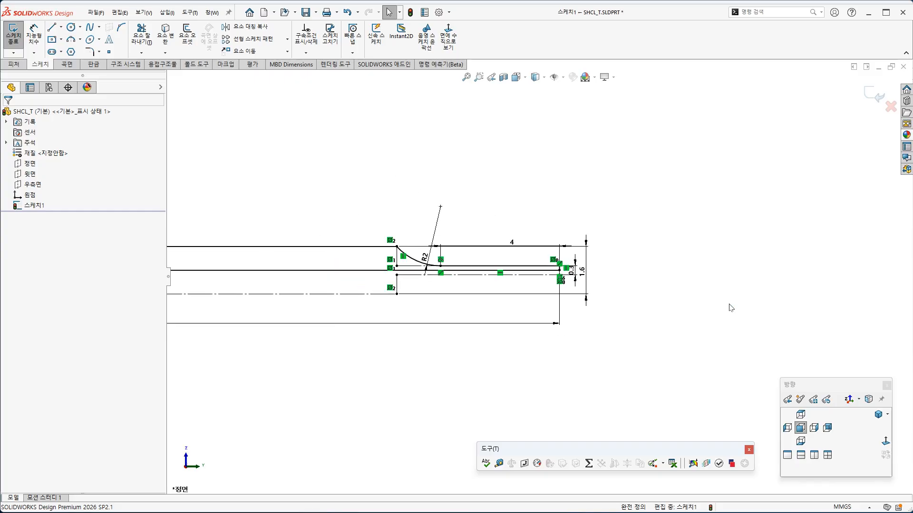
Step: Lengthen the horizontal centerline by moving its free endpoint from the middle of the shank past the tip end
{"action": "middle_click_drag", "start_coordinate": [489, 340], "coordinate": [698, 289], "text": "ctrl"}
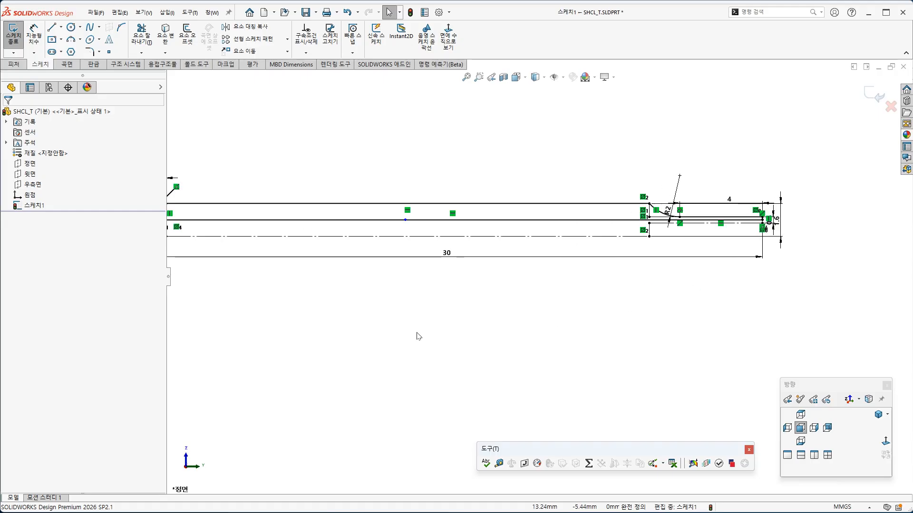
{"action": "middle_click_drag", "start_coordinate": [418, 335], "coordinate": [562, 326], "text": "ctrl"}
{"action": "mouse_move", "coordinate": [549, 210]}
{"action": "left_mouse_down"}
{"action": "mouse_move", "coordinate": [273, 221]}
{"action": "mouse_move", "coordinate": [636, 220]}
{"action": "left_mouse_up"}
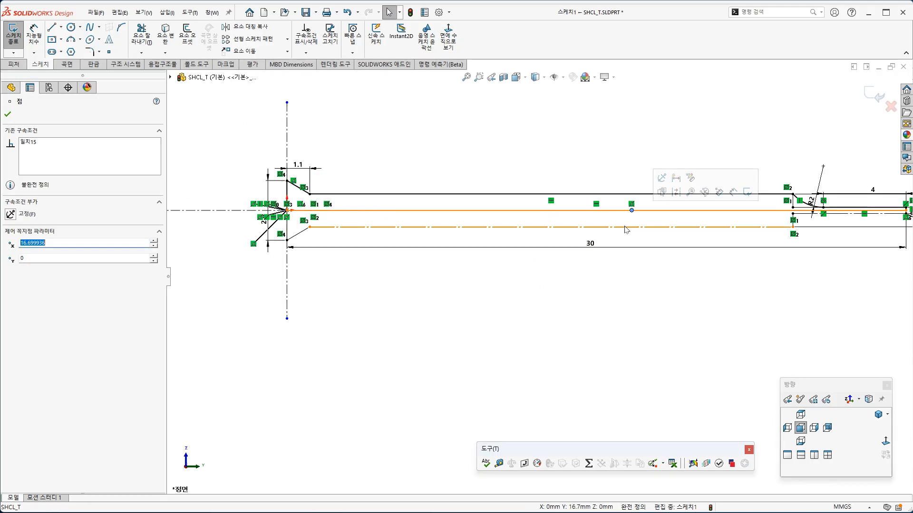
{"action": "scroll", "coordinate": [613, 232], "scroll_direction": "up", "scroll_amount": 3}
{"action": "left_click_drag", "start_coordinate": [584, 244], "coordinate": [757, 245]}
{"action": "left_click", "coordinate": [725, 299]}
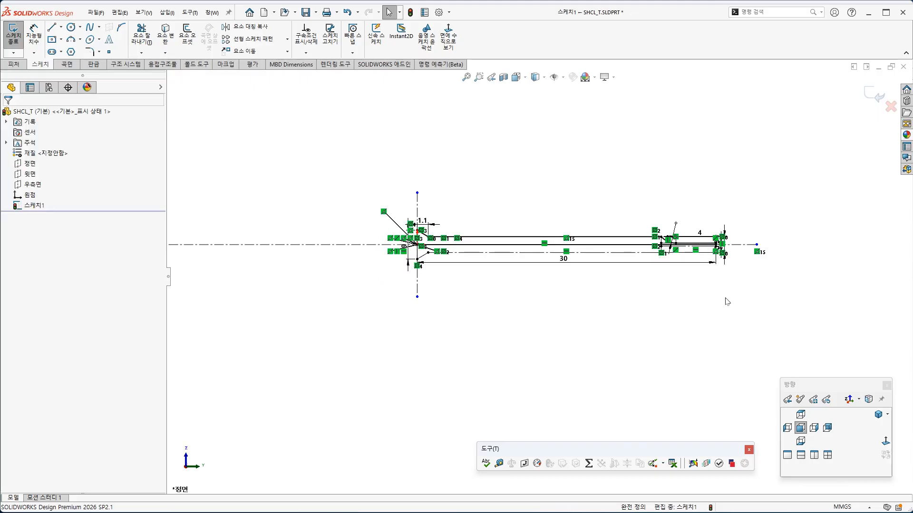
{"action": "scroll", "coordinate": [670, 288], "scroll_direction": "down", "scroll_amount": 2}
{"action": "middle_click_drag", "start_coordinate": [627, 315], "coordinate": [601, 343], "text": "ctrl"}
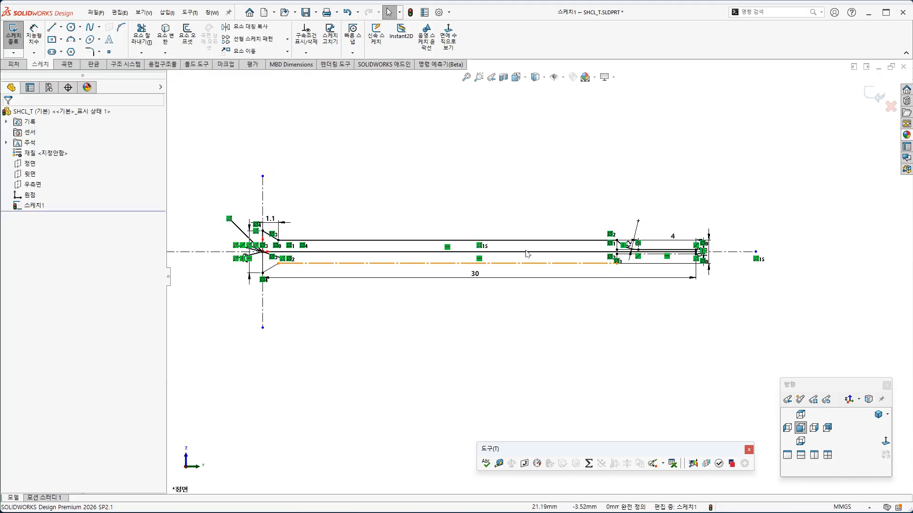
Step: Hide the sketch relation symbols and show the dimension names
{"action": "left_click", "coordinate": [556, 77]}
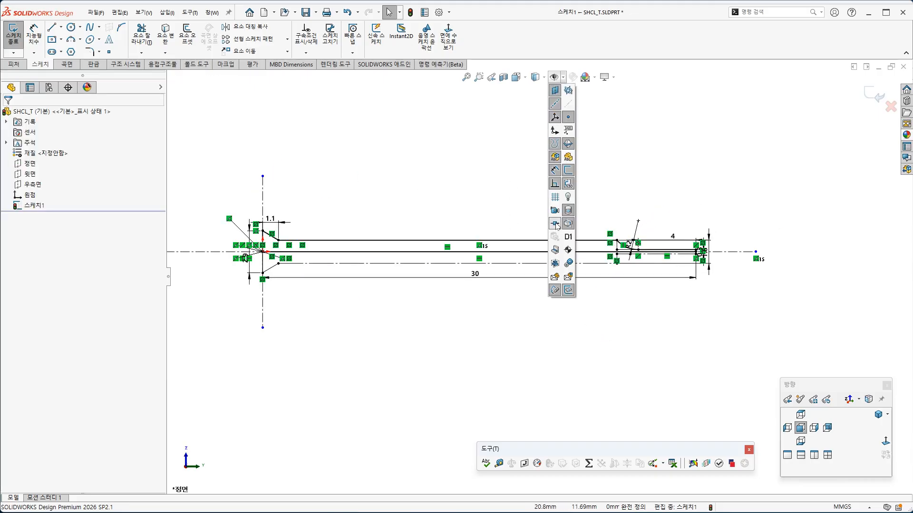
{"action": "left_click", "coordinate": [555, 184]}
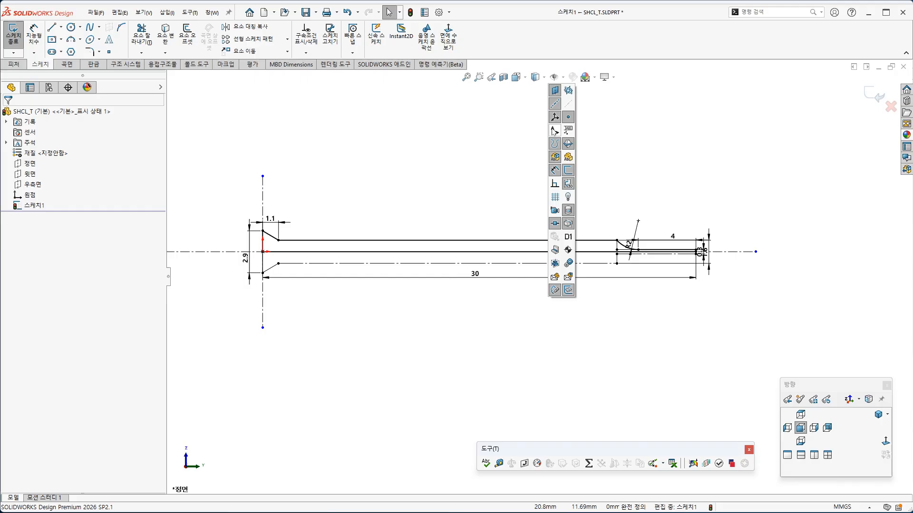
{"action": "left_click", "coordinate": [567, 238]}
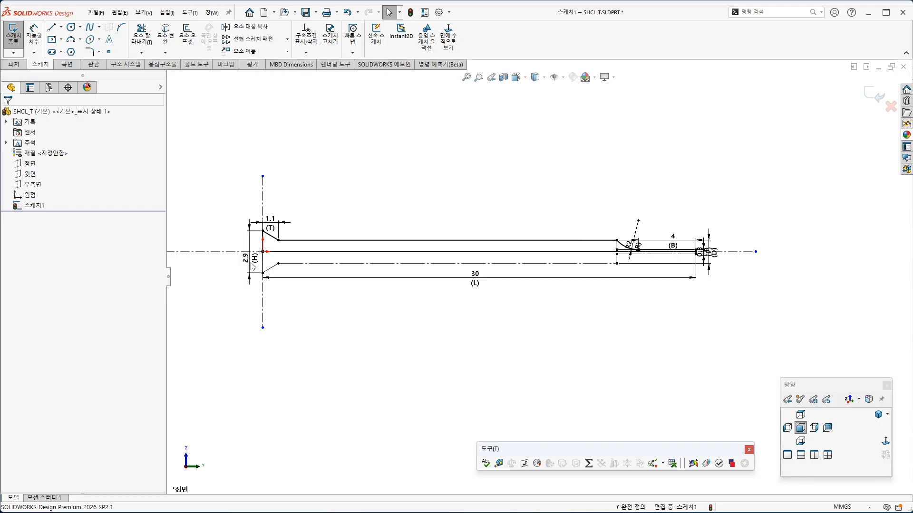
Step: Reposition the H, T, L, R and B dimensions farther away from the profile
{"action": "left_click_drag", "start_coordinate": [253, 266], "coordinate": [234, 264]}
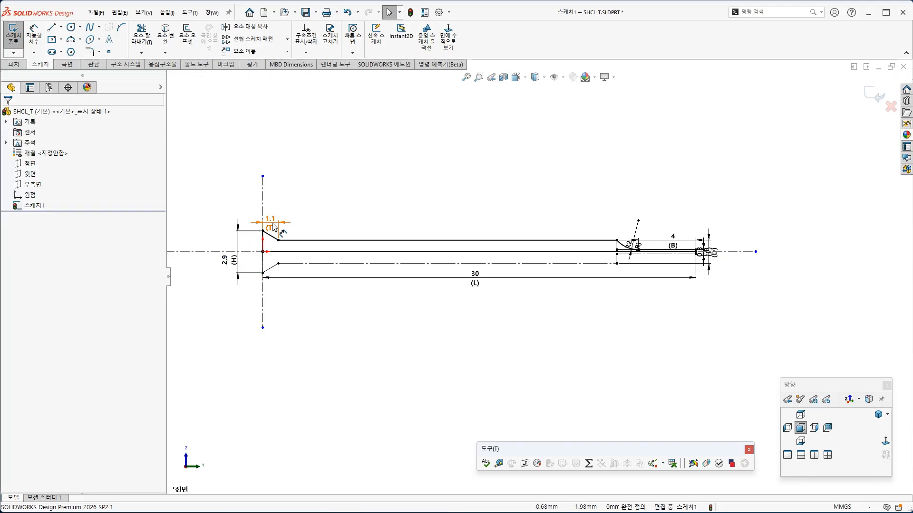
{"action": "left_click_drag", "start_coordinate": [273, 227], "coordinate": [274, 198]}
{"action": "left_click_drag", "start_coordinate": [475, 279], "coordinate": [476, 301]}
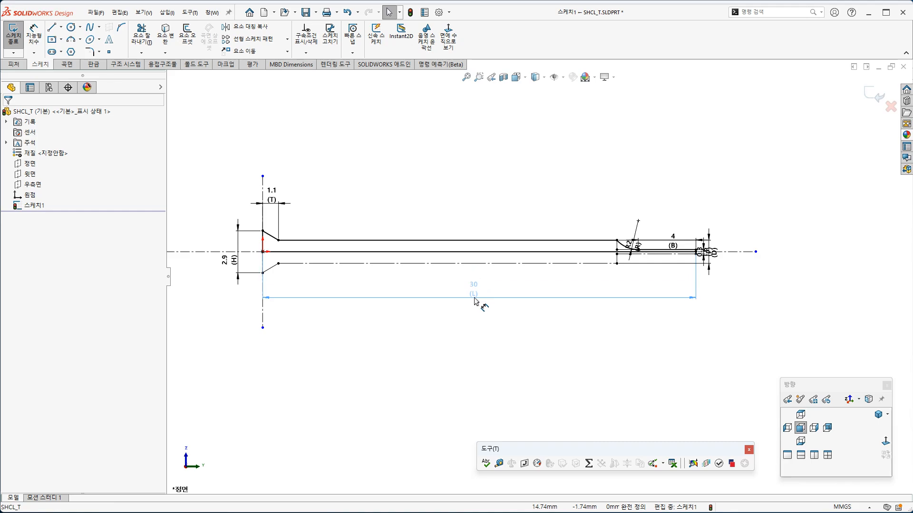
{"action": "mouse_move", "coordinate": [631, 244]}
{"action": "left_mouse_down"}
{"action": "mouse_move", "coordinate": [635, 207]}
{"action": "mouse_move", "coordinate": [622, 212]}
{"action": "left_mouse_up"}
{"action": "key", "text": "d"}
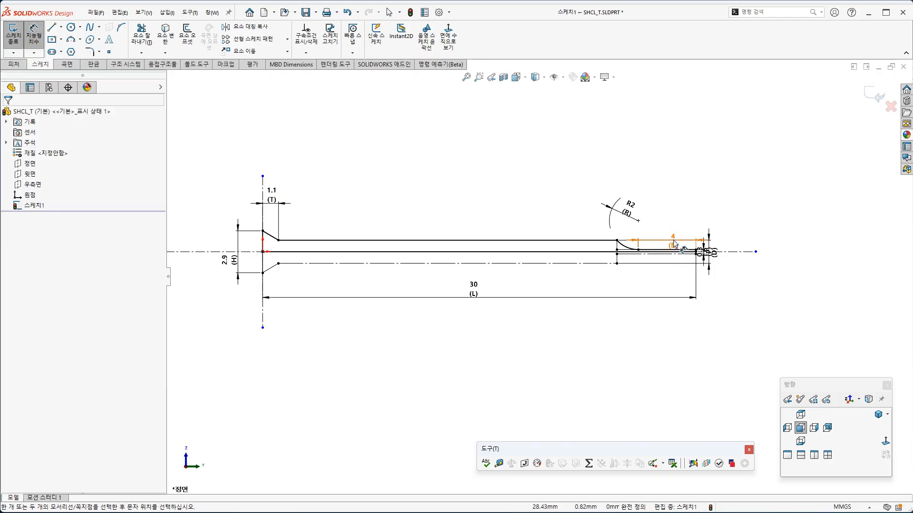
{"action": "mouse_move", "coordinate": [674, 243]}
{"action": "left_mouse_down"}
{"action": "mouse_move", "coordinate": [682, 204]}
{"action": "mouse_move", "coordinate": [672, 177]}
{"action": "left_mouse_up"}
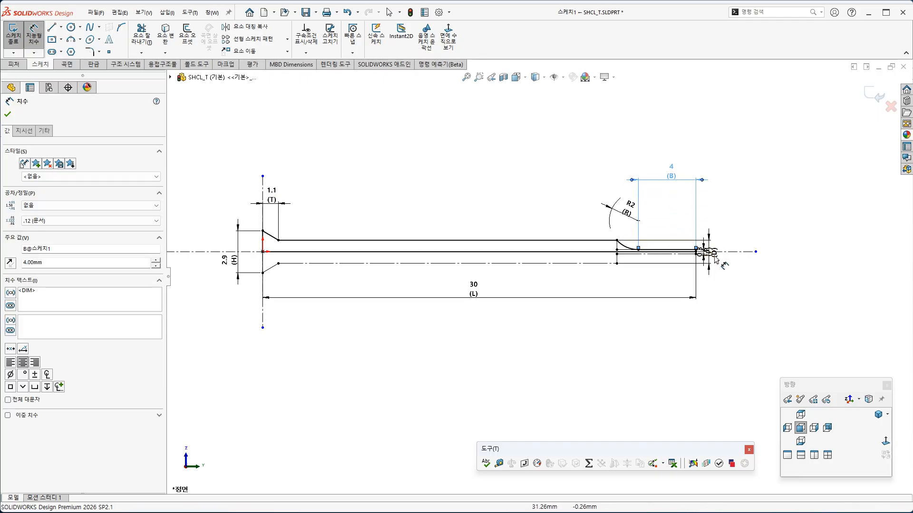
Step: Move the shank width dimension D and the tip height dimension P outward beyond the tip end
{"action": "left_click", "coordinate": [716, 254]}
{"action": "scroll", "coordinate": [722, 268], "scroll_direction": "down", "scroll_amount": 4}
{"action": "left_click", "coordinate": [680, 257]}
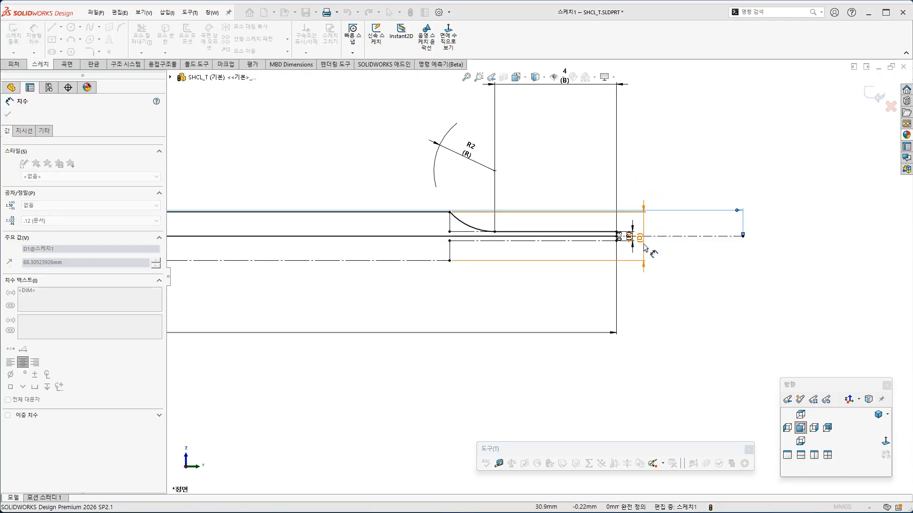
{"action": "left_click", "coordinate": [789, 254]}
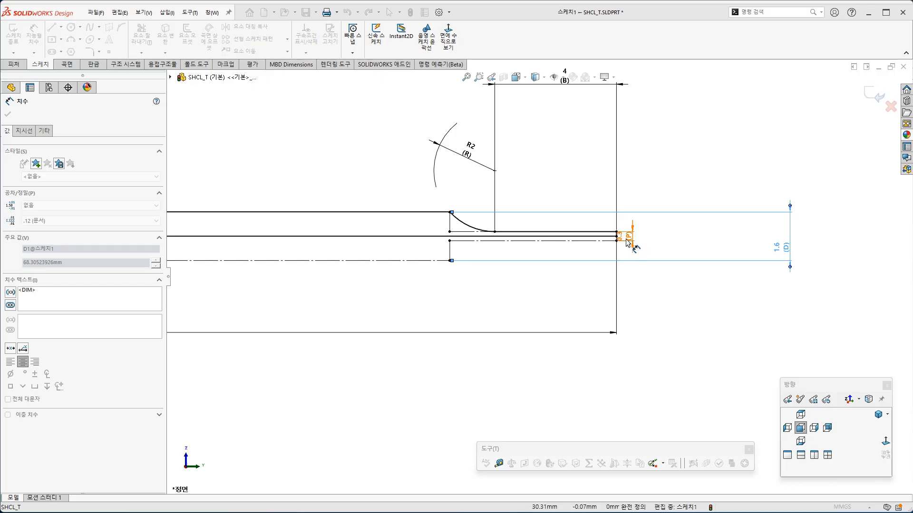
{"action": "left_click", "coordinate": [720, 240]}
{"action": "key", "text": "f"}
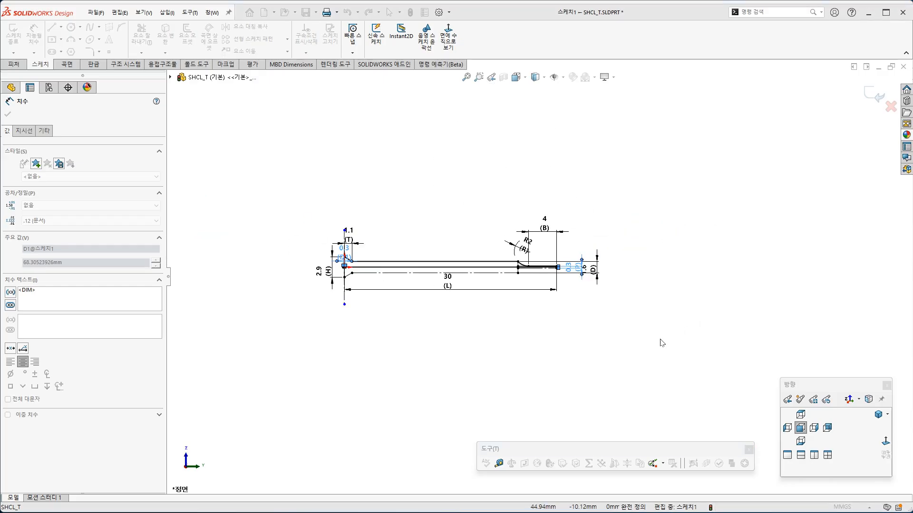
Step: Move the stray 0.3 mm dimension D1 at the head down below the profile
{"action": "middle_click_drag", "start_coordinate": [578, 337], "coordinate": [679, 344], "text": "ctrl"}
{"action": "scroll", "coordinate": [680, 304], "scroll_direction": "down", "scroll_amount": 2}
{"action": "left_click", "coordinate": [658, 350]}
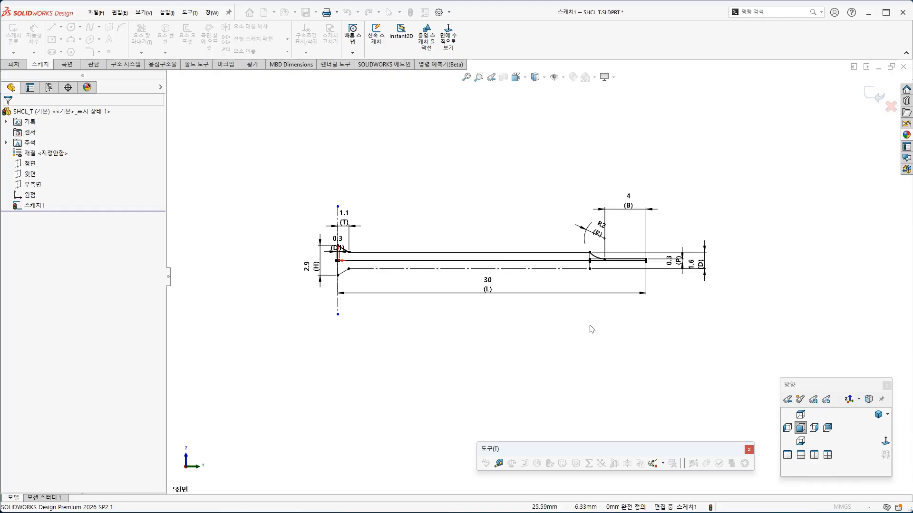
{"action": "left_click_drag", "start_coordinate": [342, 240], "coordinate": [354, 354]}
{"action": "left_click", "coordinate": [369, 362]}
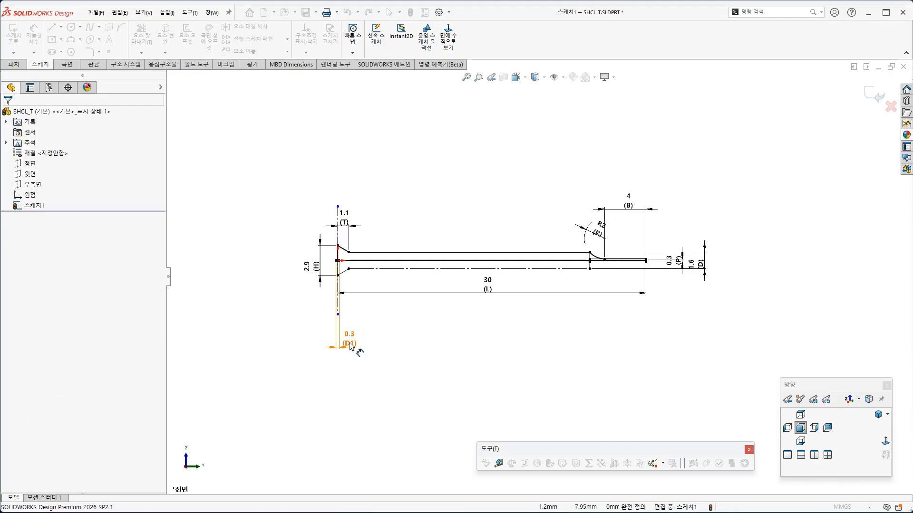
Step: Examine which sketch points near the origin the stray D1 dimension is attached to
{"action": "scroll", "coordinate": [336, 264], "scroll_direction": "down", "scroll_amount": 5}
{"action": "scroll", "coordinate": [399, 251], "scroll_direction": "down", "scroll_amount": 2}
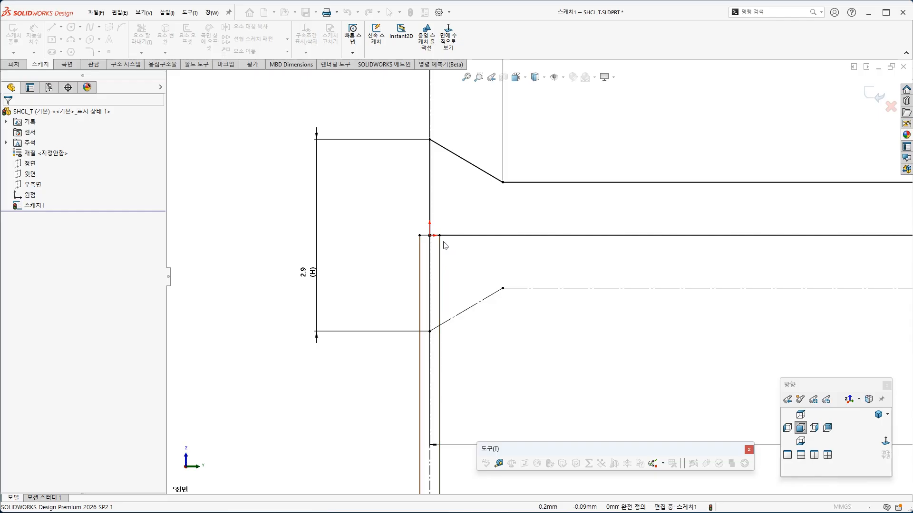
{"action": "left_click", "coordinate": [439, 236]}
{"action": "left_click_drag", "start_coordinate": [567, 237], "coordinate": [541, 272]}
{"action": "scroll", "coordinate": [538, 276], "scroll_direction": "up", "scroll_amount": 6}
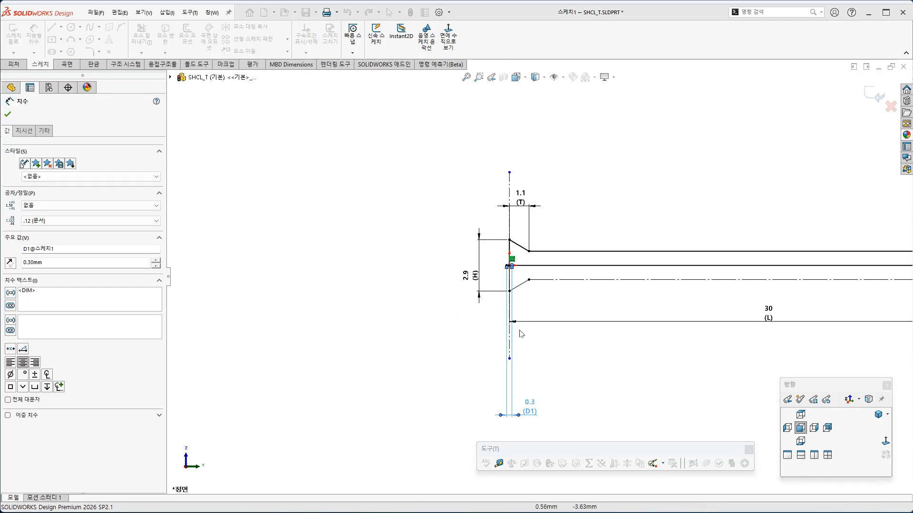
{"action": "left_click", "coordinate": [591, 369]}
{"action": "middle_click_drag", "start_coordinate": [594, 375], "coordinate": [415, 280], "text": "ctrl"}
{"action": "left_click", "coordinate": [348, 316]}
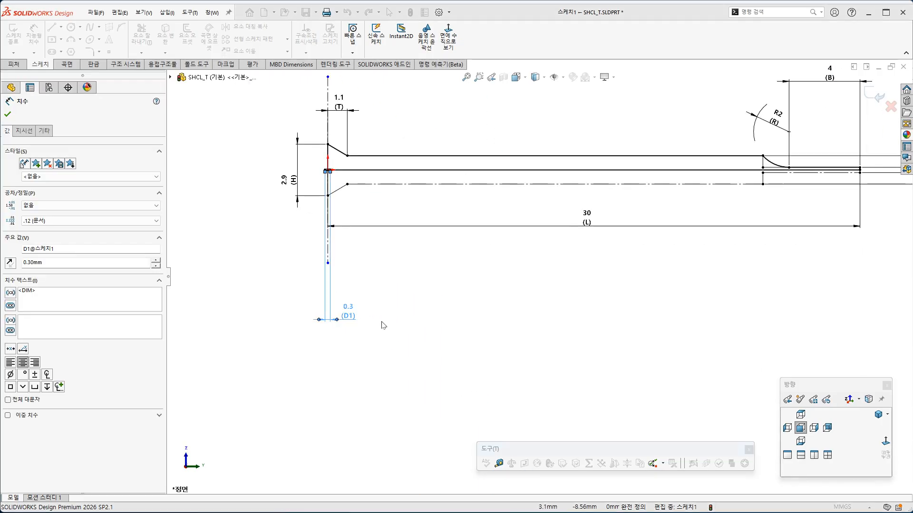
{"action": "left_click", "coordinate": [357, 324]}
Step: Delete the stray length dimension D1 from the horizontal centerline
{"action": "scroll", "coordinate": [363, 313], "scroll_direction": "up", "scroll_amount": 3}
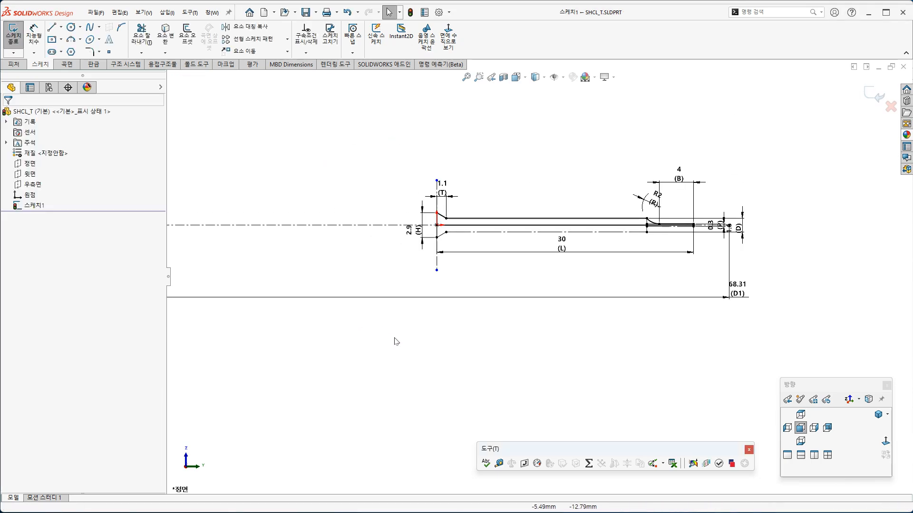
{"action": "scroll", "coordinate": [485, 341], "scroll_direction": "up", "scroll_amount": 3}
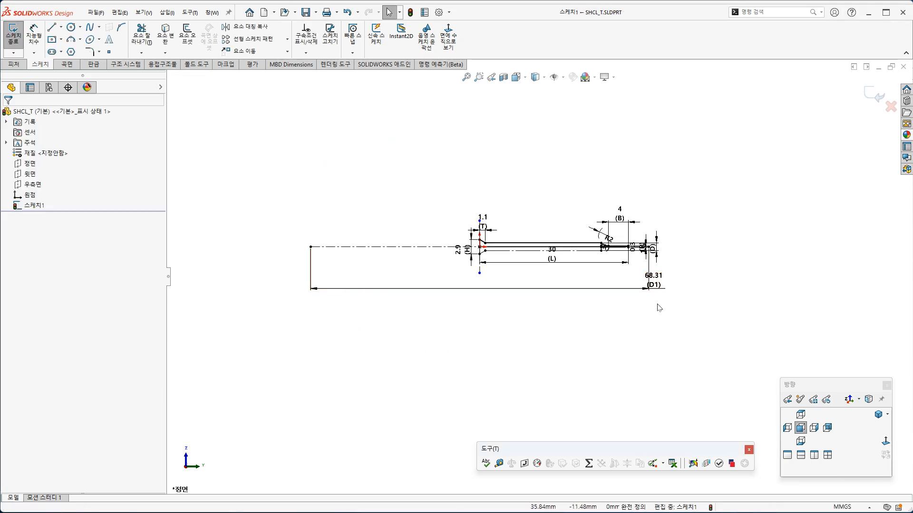
{"action": "left_click", "coordinate": [651, 284]}
{"action": "key", "text": "Delete"}
Step: Toggle the shaded sketch contours on and off to check that the punch profile is closed
{"action": "scroll", "coordinate": [660, 271], "scroll_direction": "down", "scroll_amount": 5}
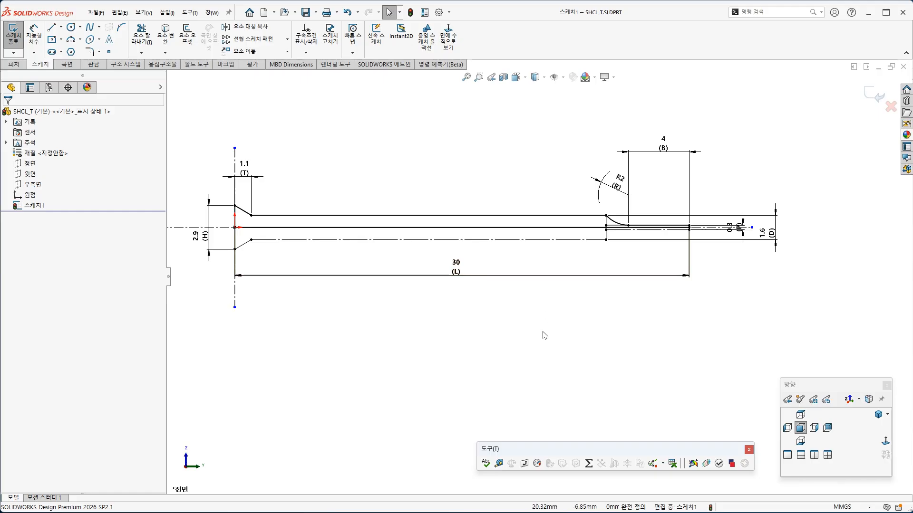
{"action": "left_click", "coordinate": [427, 36]}
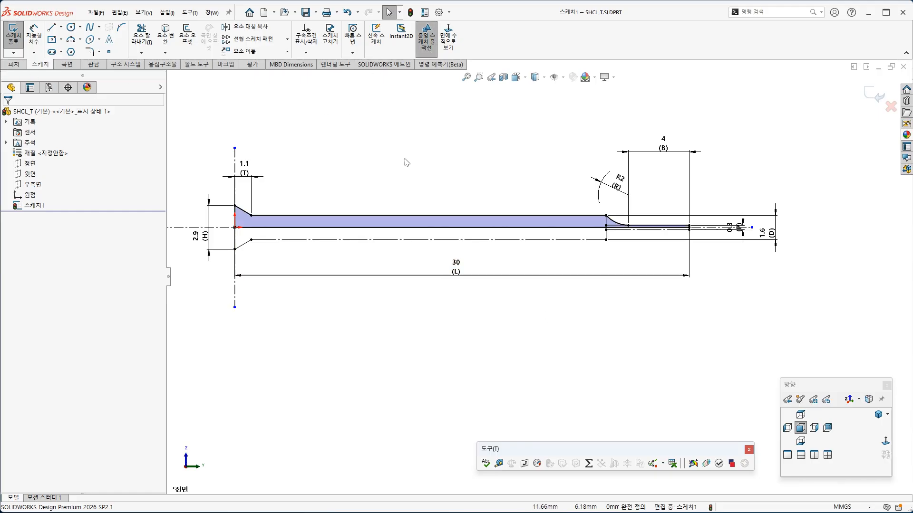
{"action": "left_click", "coordinate": [426, 36]}
Step: Revolve the closed punch profile 360° about the horizontal centerline, and save the part
{"action": "key", "text": "ctrl+b"}
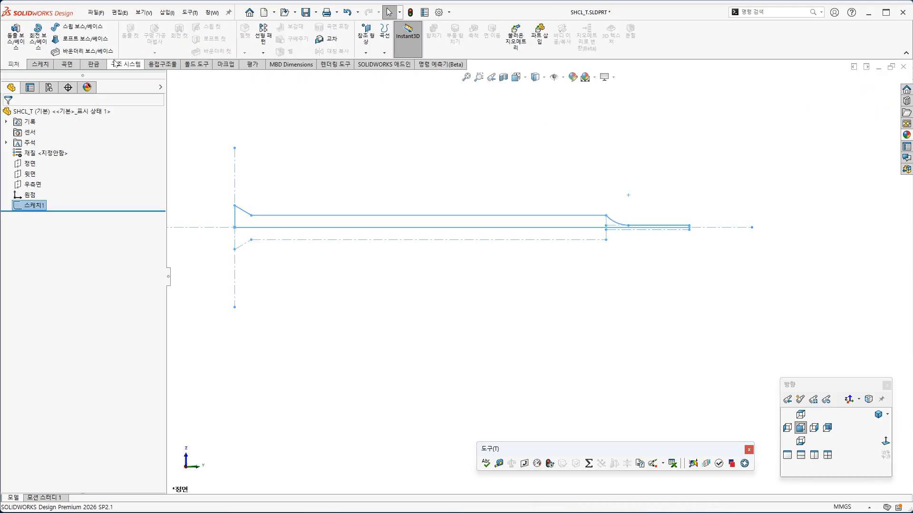
{"action": "left_click", "coordinate": [38, 38]}
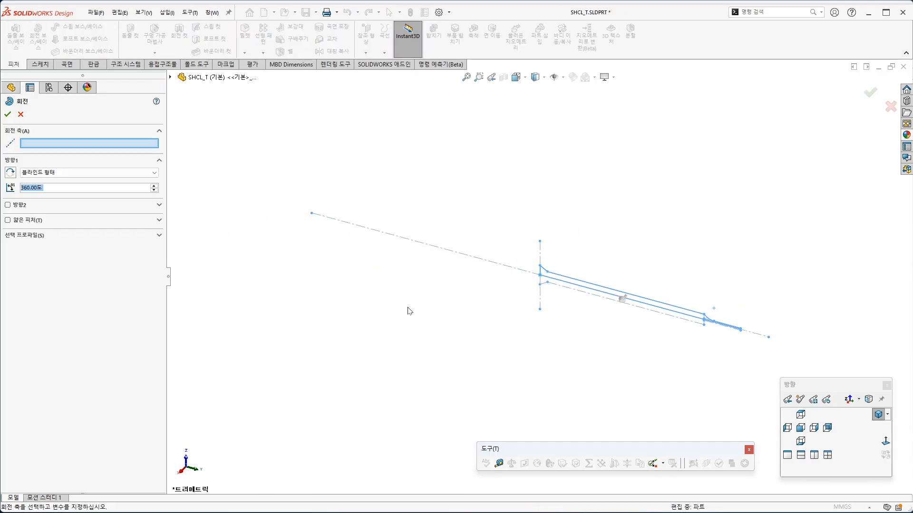
{"action": "left_click", "coordinate": [484, 260]}
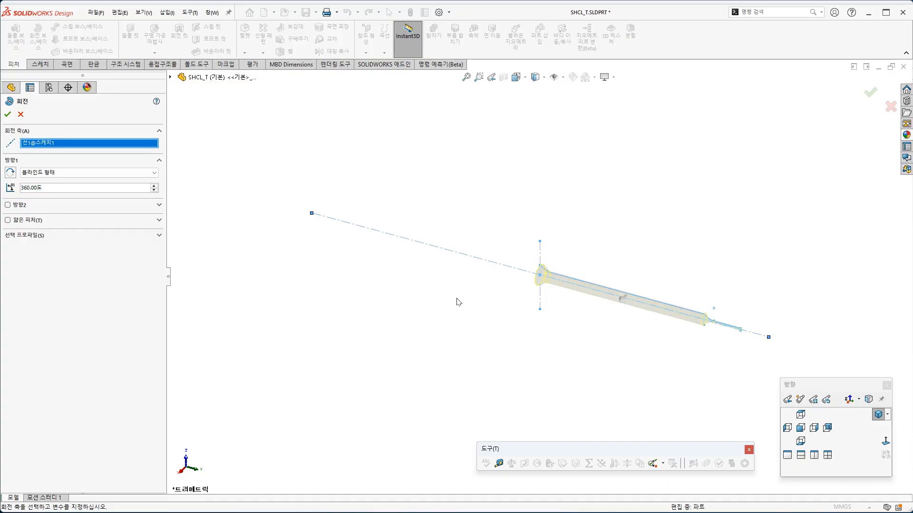
{"action": "left_click", "coordinate": [8, 113]}
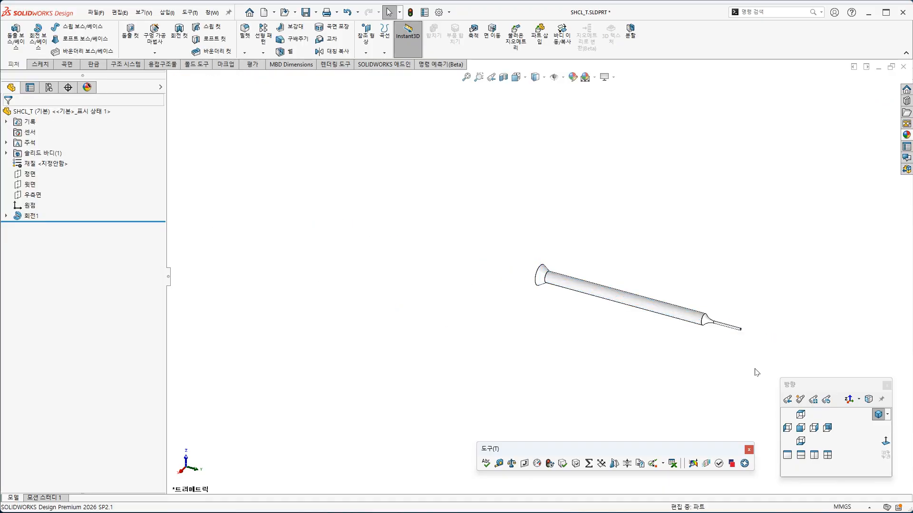
{"action": "left_click", "coordinate": [878, 417]}
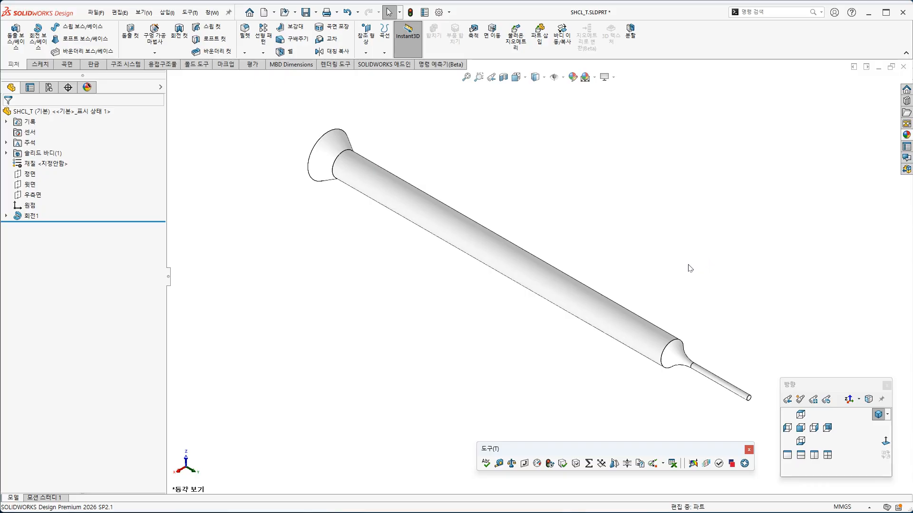
{"action": "key", "text": "ctrl+s"}
Step: Review the SHCL design table slide in PowerPoint and return to SOLIDWORKS
{"action": "key", "text": "alt+Tab"}
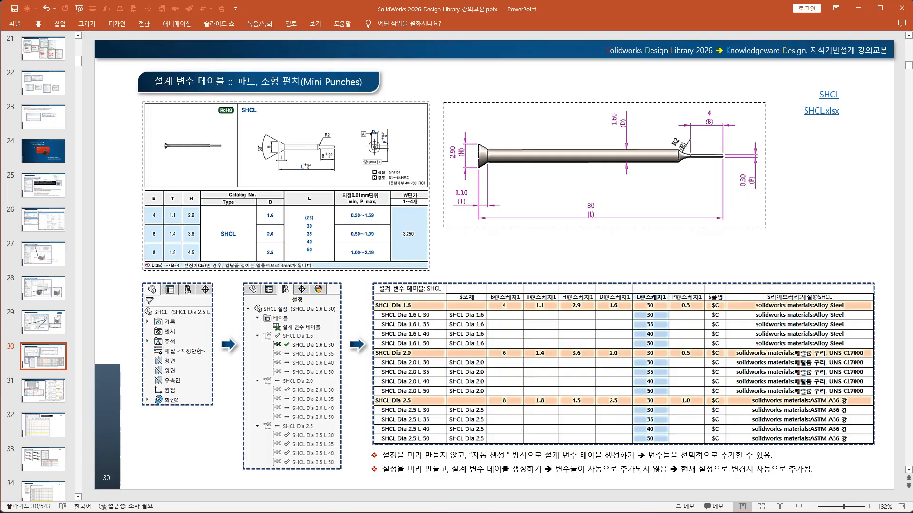
{"action": "key", "text": "alt+Tab"}
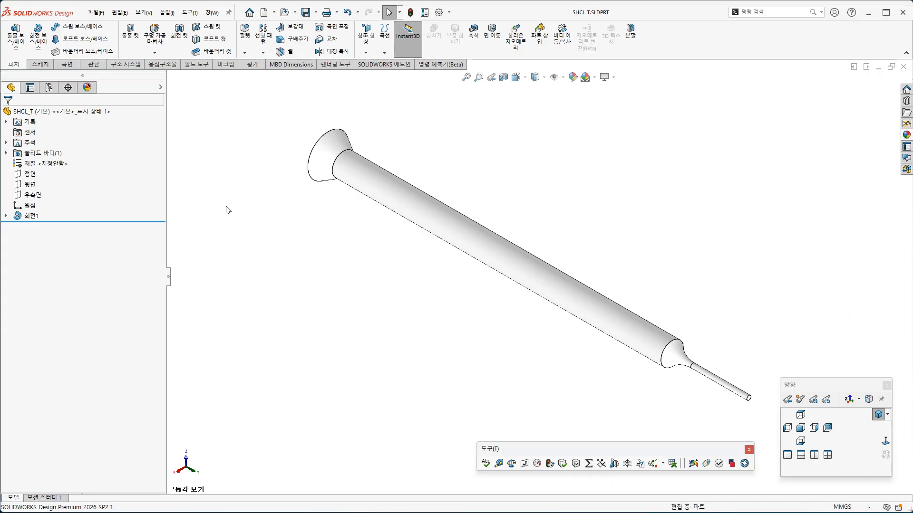
Step: Create a new part from the Part_MM template and save it as DesignTable_Test
{"action": "left_click", "coordinate": [96, 12]}
{"action": "left_click", "coordinate": [105, 27]}
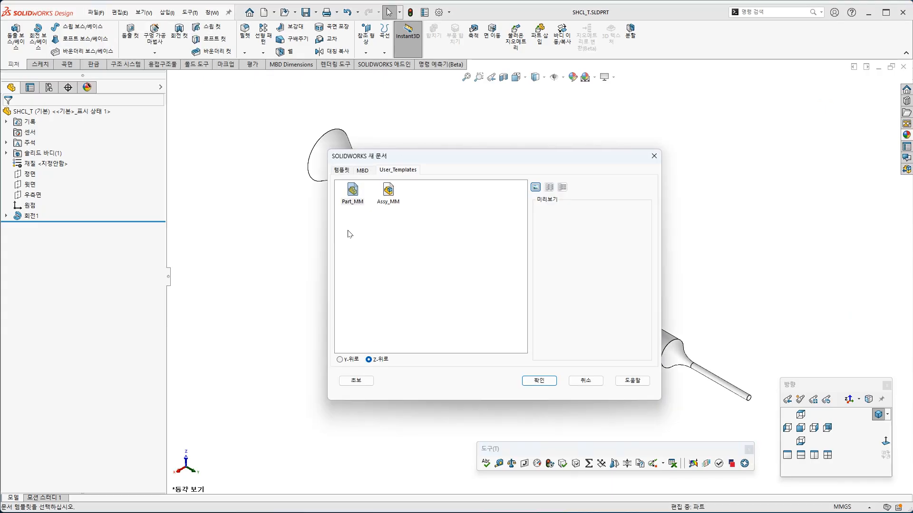
{"action": "left_click", "coordinate": [357, 198]}
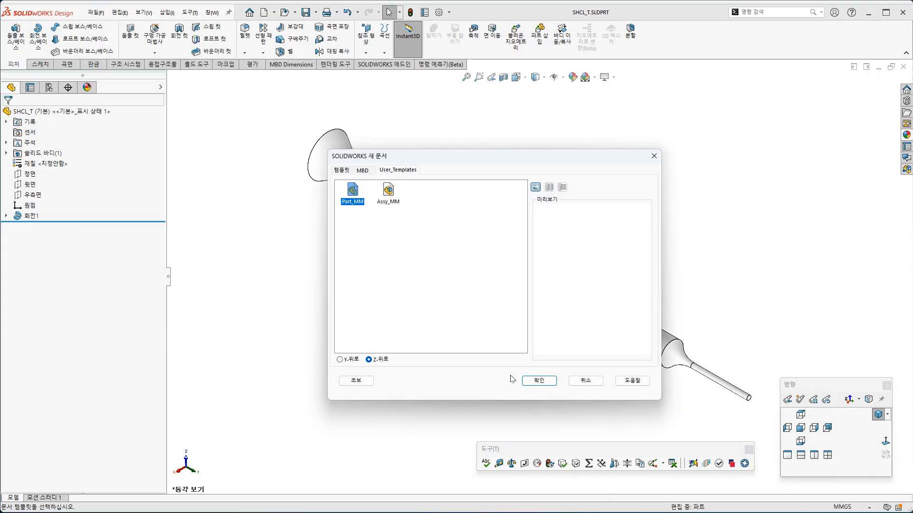
{"action": "left_click", "coordinate": [546, 383]}
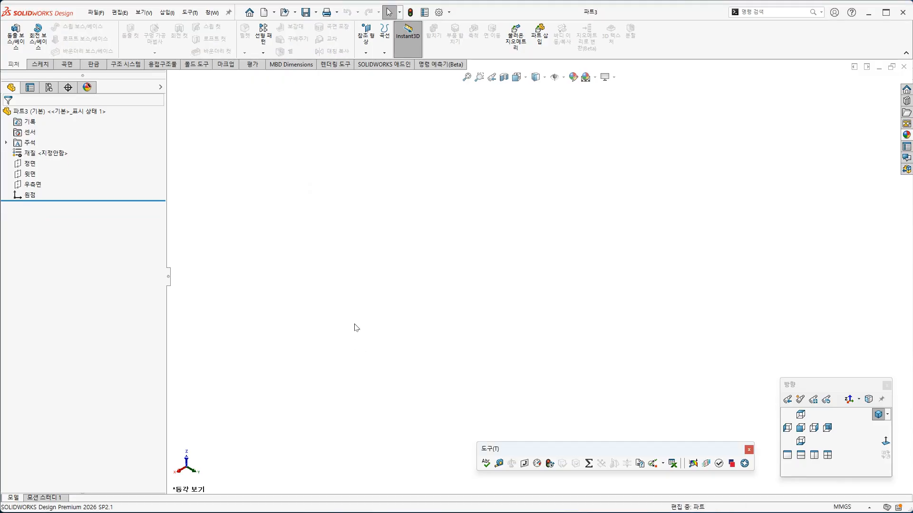
{"action": "key", "text": "ctrl+s"}
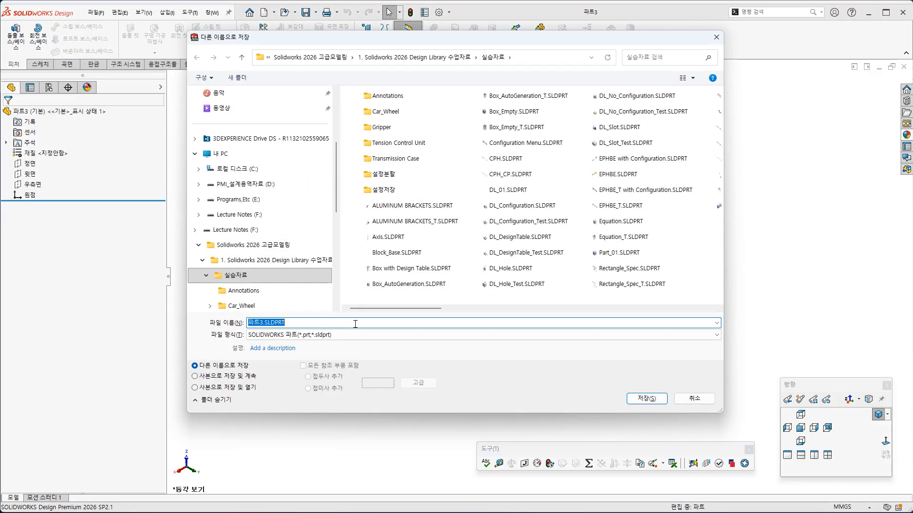
{"action": "type", "text": "Desgin"}
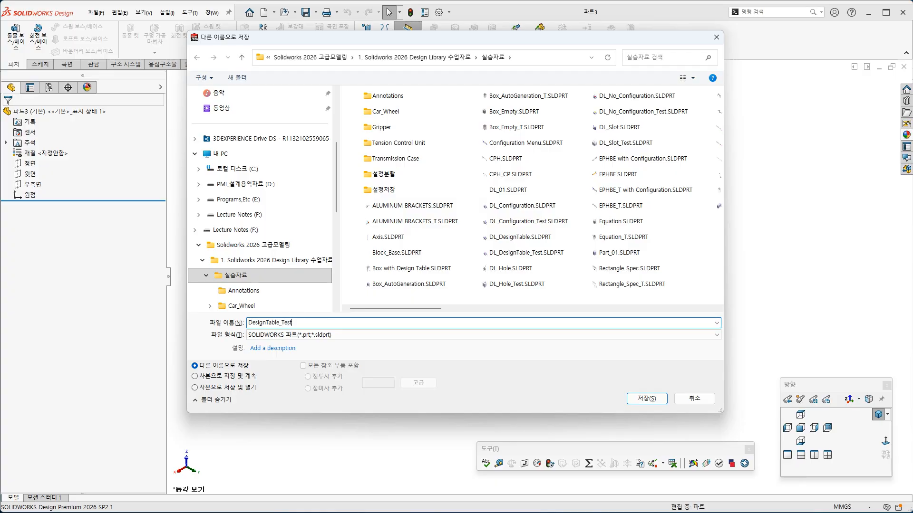
{"action": "key", "text": "Return"}
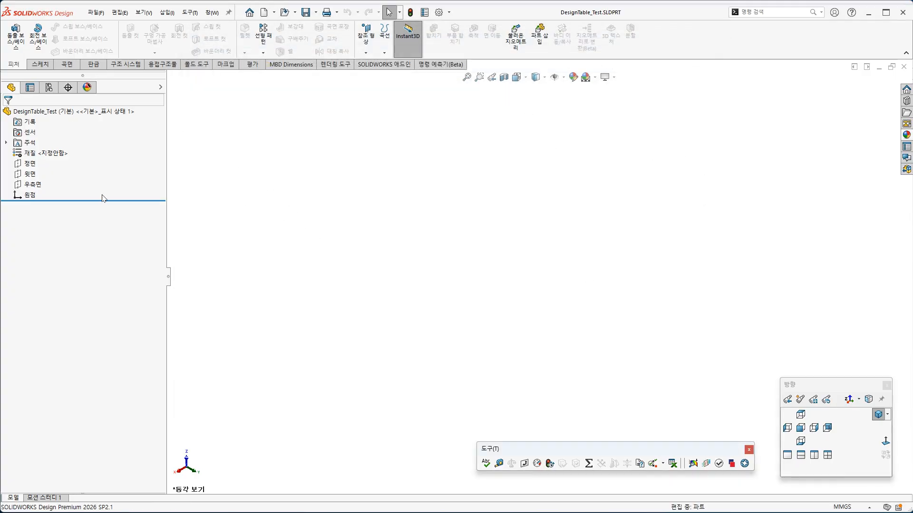
Step: Sketch a center rectangle about 89 by 74 mm on the top plane, centered on the origin
{"action": "left_click", "coordinate": [30, 174]}
{"action": "left_click", "coordinate": [41, 161]}
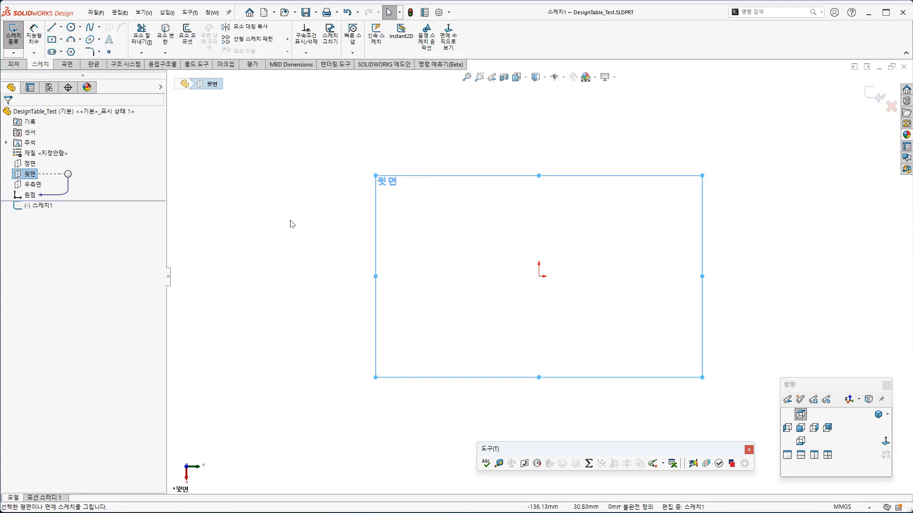
{"action": "key", "text": "s"}
{"action": "left_click", "coordinate": [499, 297]}
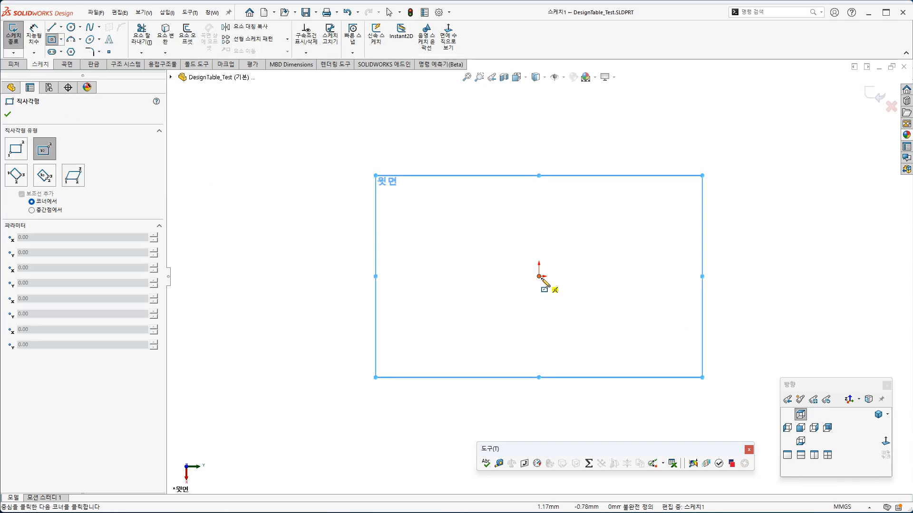
{"action": "left_click", "coordinate": [539, 277]}
{"action": "left_click", "coordinate": [620, 336]}
{"action": "key", "text": "Escape"}
Step: Dimension the rectangle's lower horizontal edge as 100 mm and name the dimension Length
{"action": "key", "text": "s"}
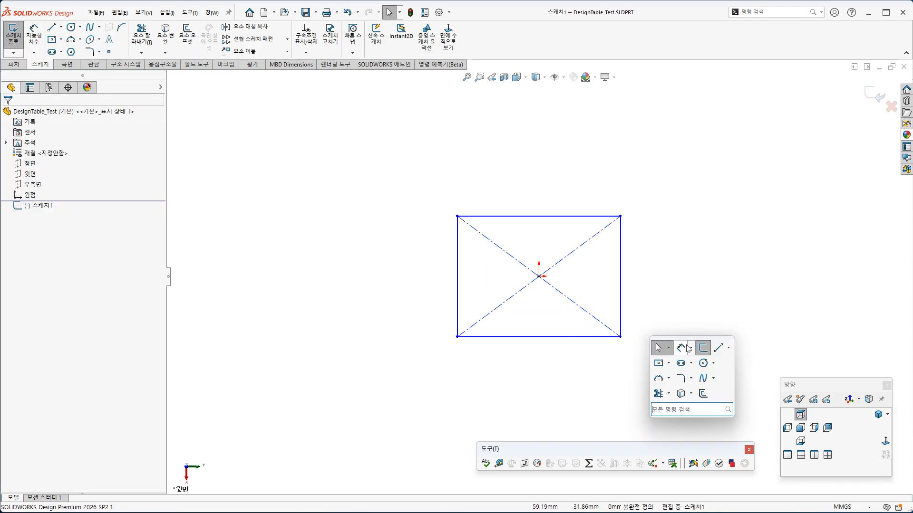
{"action": "left_click", "coordinate": [658, 347]}
{"action": "left_click", "coordinate": [553, 337]}
{"action": "left_click", "coordinate": [542, 358]}
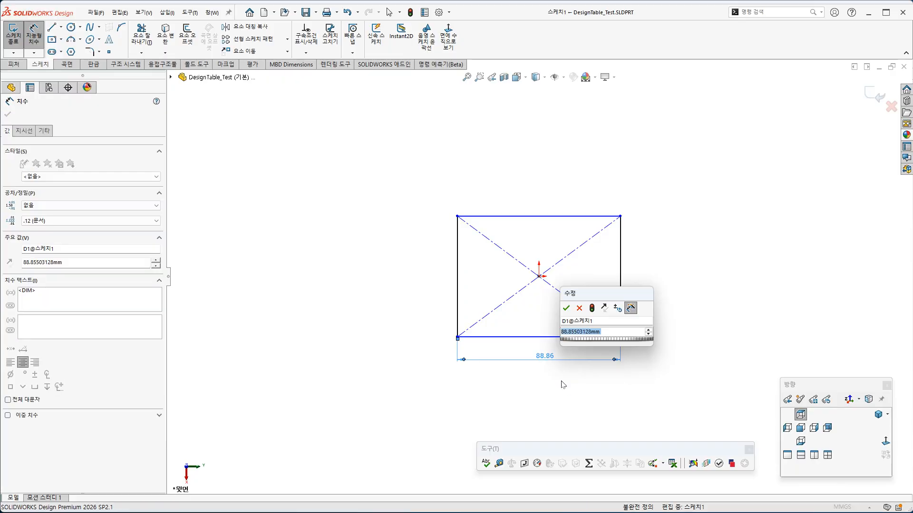
{"action": "left_click", "coordinate": [605, 320]}
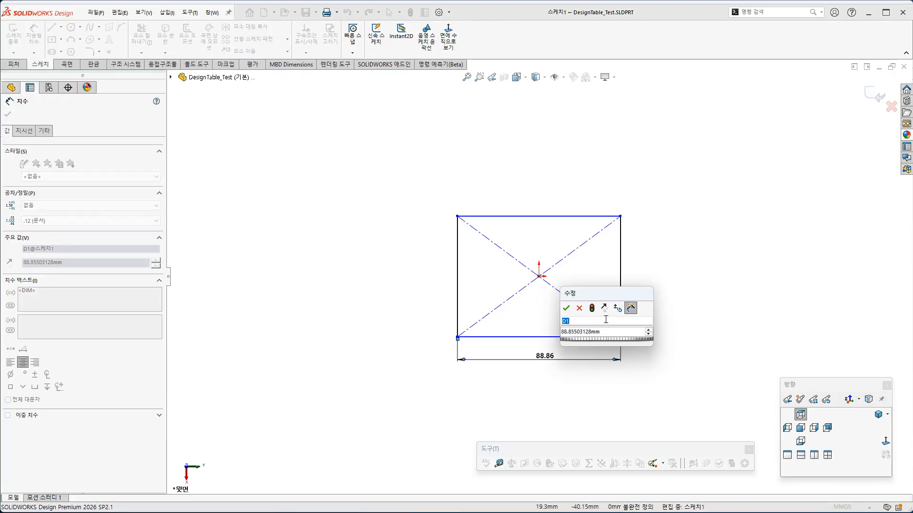
{"action": "key", "text": "Tab"}
{"action": "type", "text": "1"}
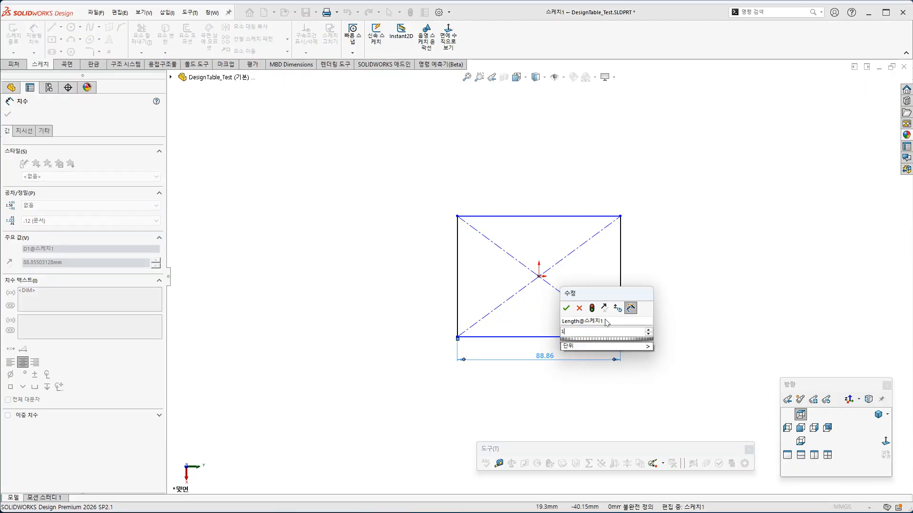
{"action": "type", "text": "00"}
{"action": "key", "text": "Return"}
Step: Dimension the rectangle's vertical edge as 100 mm and name the dimension Width
{"action": "left_click", "coordinate": [621, 281]}
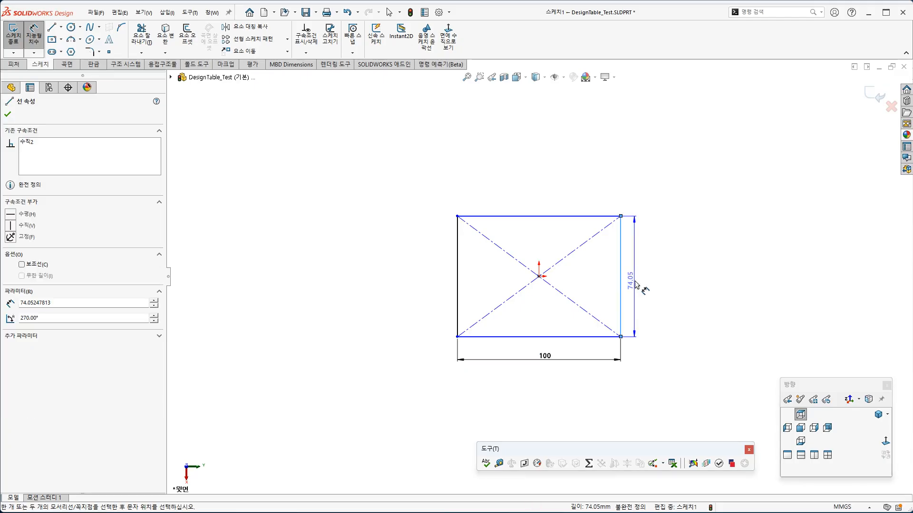
{"action": "left_click", "coordinate": [650, 280]}
{"action": "left_click", "coordinate": [685, 237]}
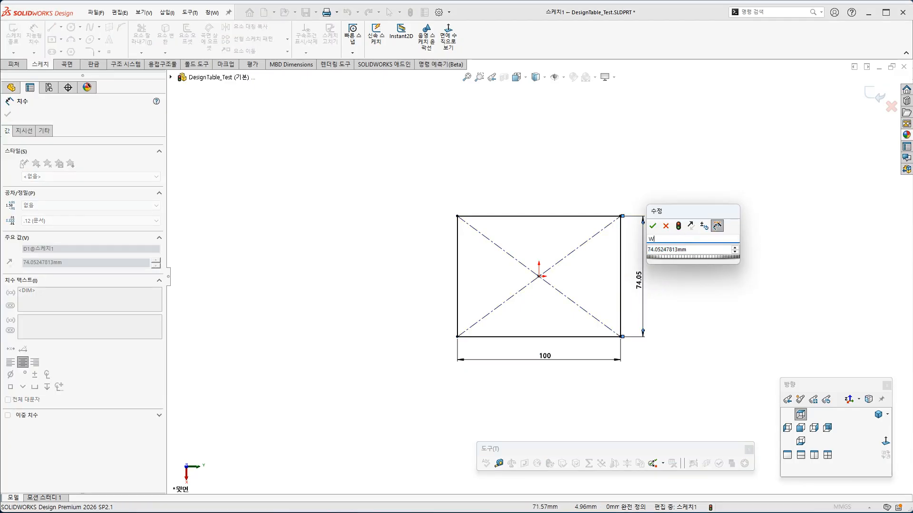
{"action": "type", "text": "Width"}
{"action": "key", "text": "Tab"}
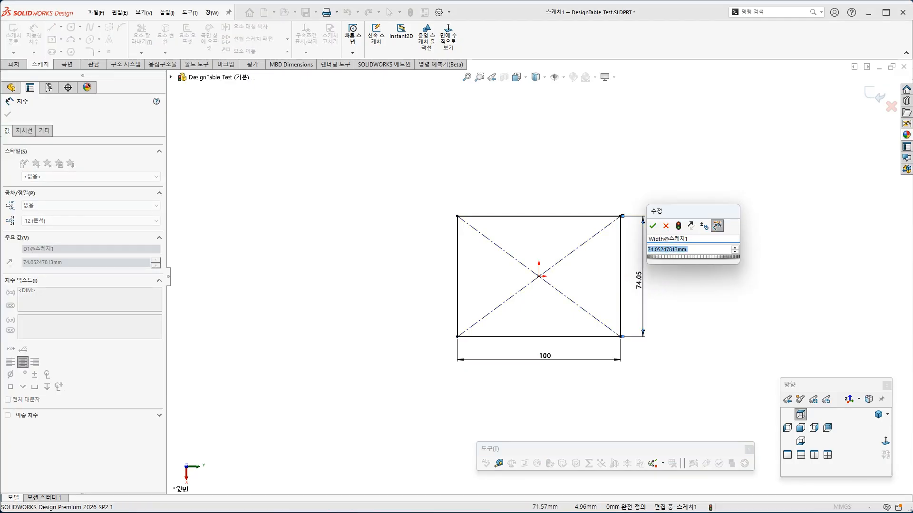
{"action": "type", "text": "100"}
{"action": "key", "text": "Return"}
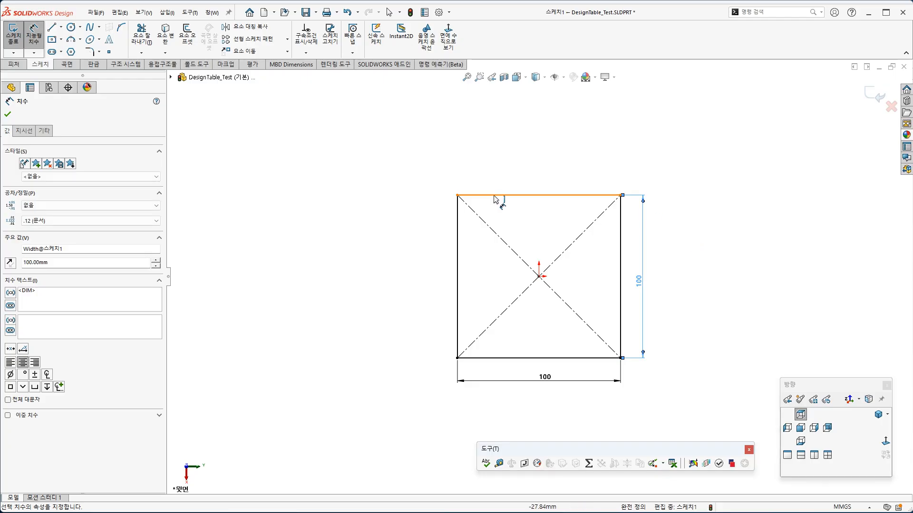
{"action": "key", "text": "Escape"}
Step: Turn on the display of dimension names and feature dimensions for the part
{"action": "left_click", "coordinate": [555, 77]}
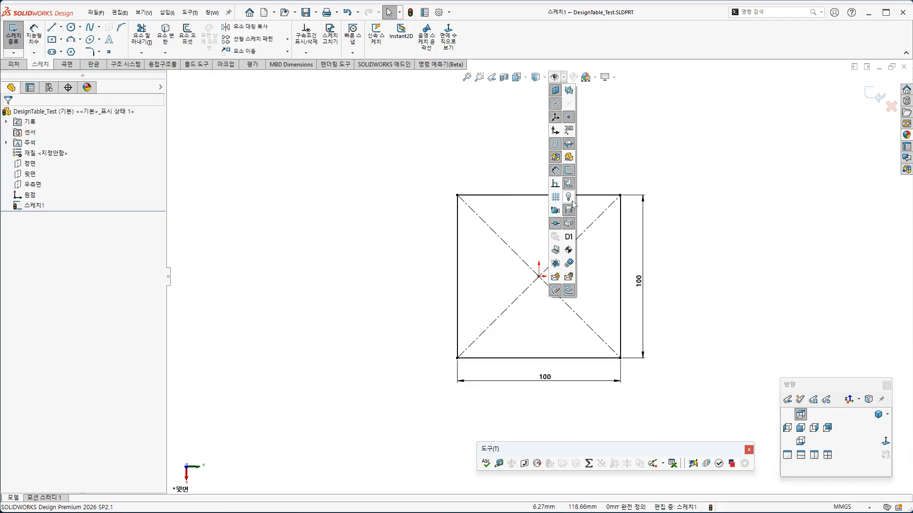
{"action": "left_click", "coordinate": [568, 237]}
{"action": "right_click", "coordinate": [28, 143]}
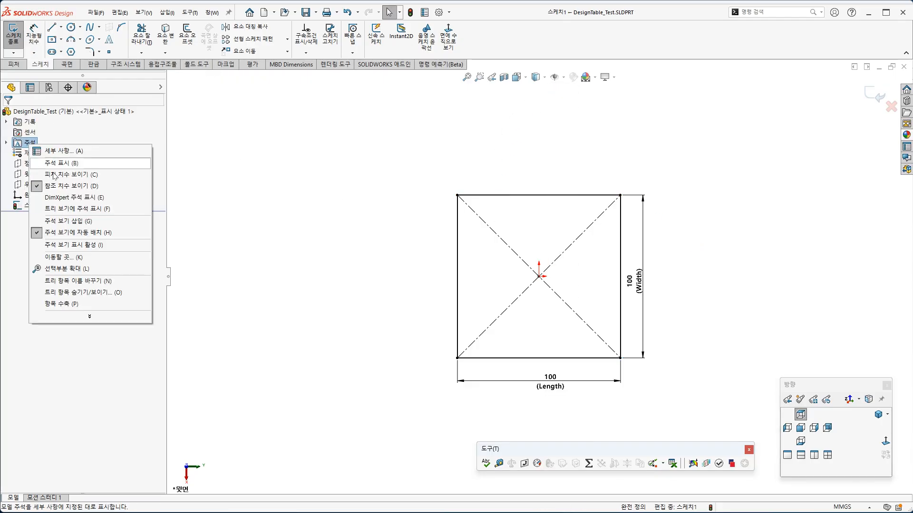
{"action": "left_click", "coordinate": [73, 180]}
Step: Extrude the square sketch as a blind boss with a depth of 100 mm
{"action": "left_click", "coordinate": [13, 64]}
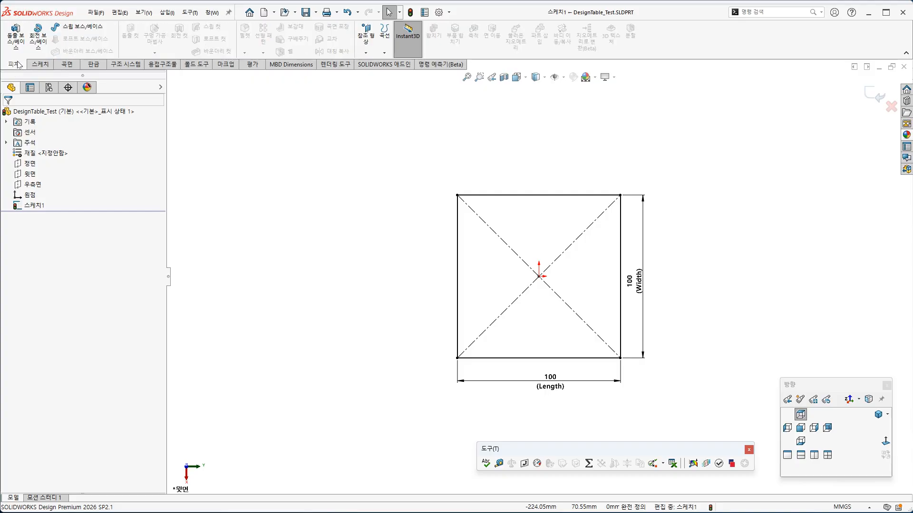
{"action": "left_click", "coordinate": [23, 47]}
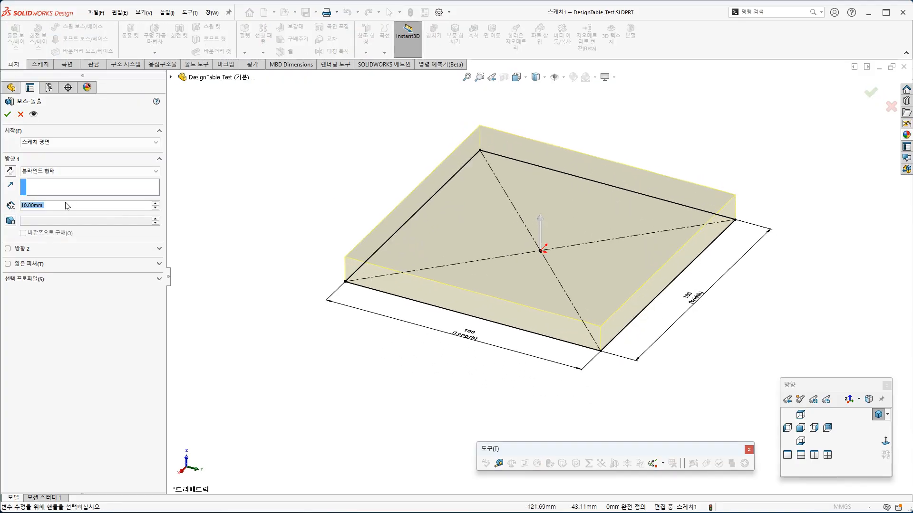
{"action": "type", "text": "100"}
{"action": "key", "text": "Return"}
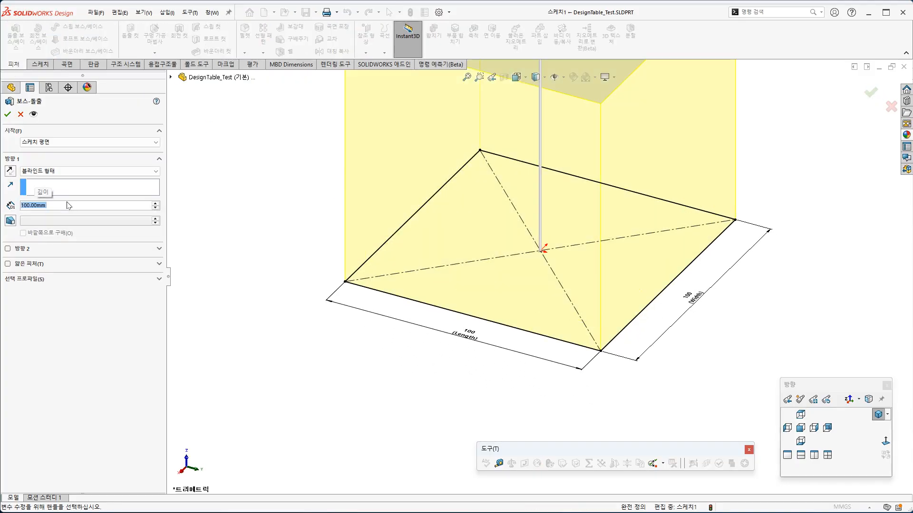
{"action": "left_click", "coordinate": [8, 114]}
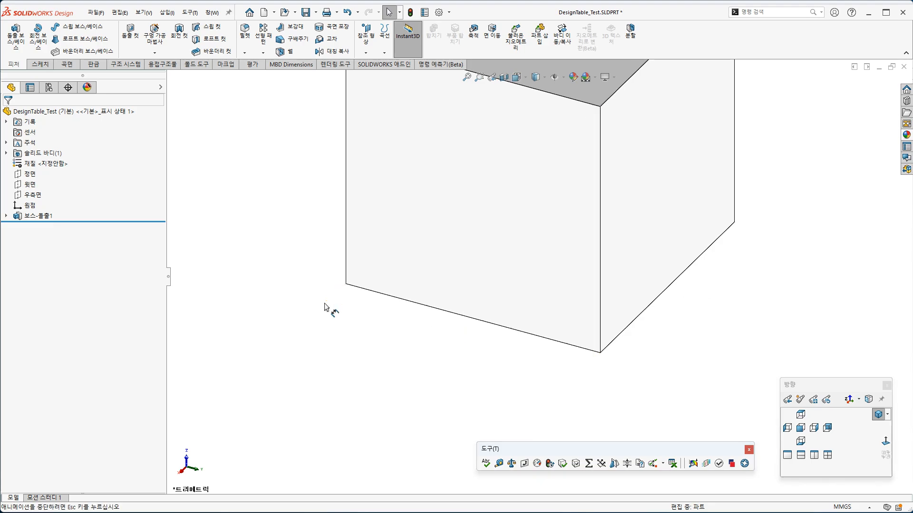
{"action": "key", "text": "f"}
Step: Rename the box's extrusion depth dimension as Height, leaving its value at 100 mm
{"action": "double_click", "coordinate": [567, 362]}
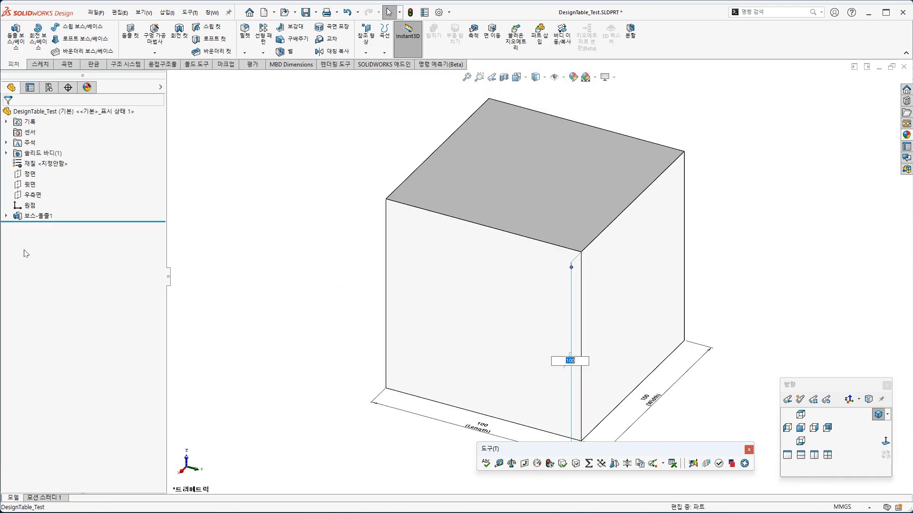
{"action": "middle_click_drag", "start_coordinate": [545, 386], "coordinate": [308, 390]}
{"action": "left_click", "coordinate": [303, 393]}
{"action": "middle_click_drag", "start_coordinate": [398, 386], "coordinate": [420, 399]}
{"action": "left_click", "coordinate": [455, 343]}
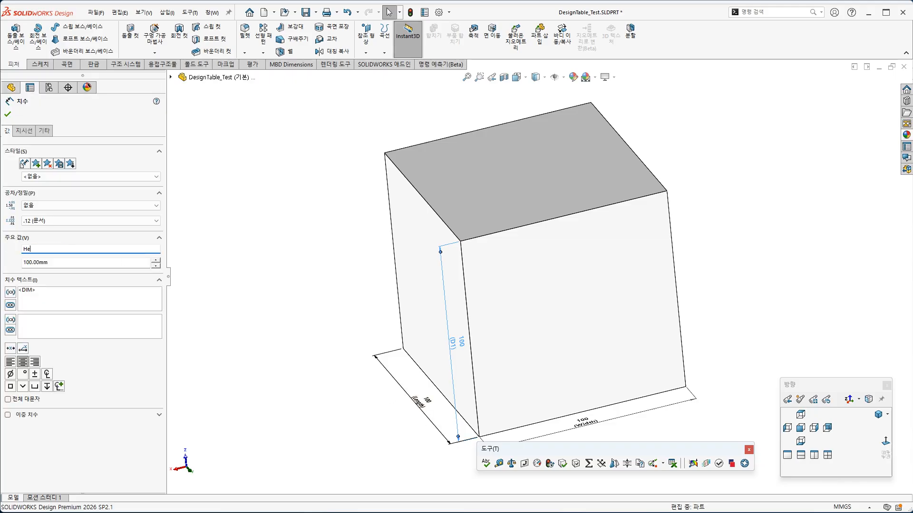
{"action": "type", "text": "Height"}
{"action": "key", "text": "Tab"}
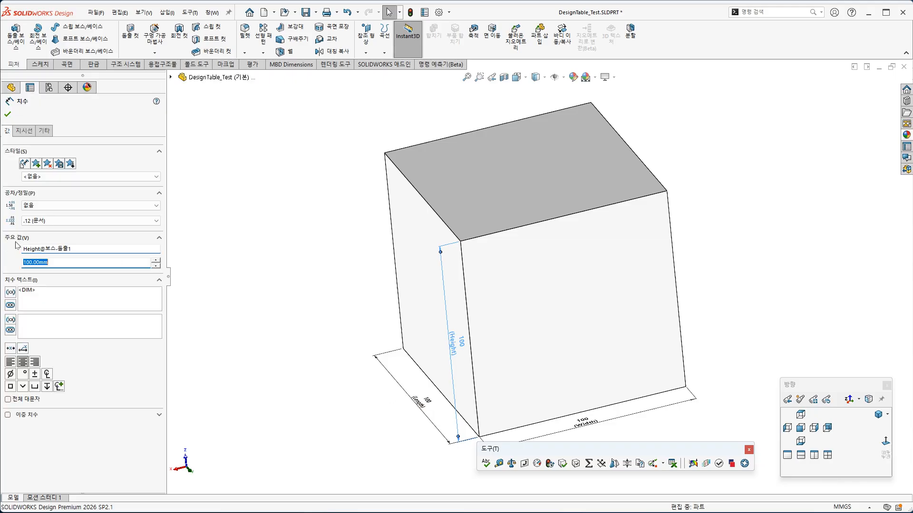
{"action": "left_click", "coordinate": [8, 114]}
{"action": "middle_click_drag", "start_coordinate": [291, 247], "coordinate": [386, 324]}
{"action": "middle_click_drag", "start_coordinate": [404, 335], "coordinate": [350, 336]}
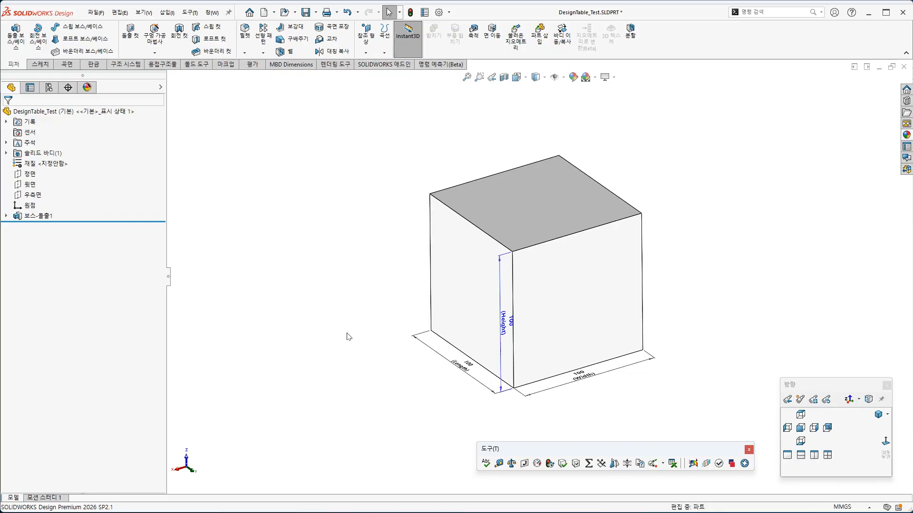
Step: Save the part with its configuration list shown, and switch to the mini punch design table slide in PowerPoint
{"action": "left_click", "coordinate": [49, 87]}
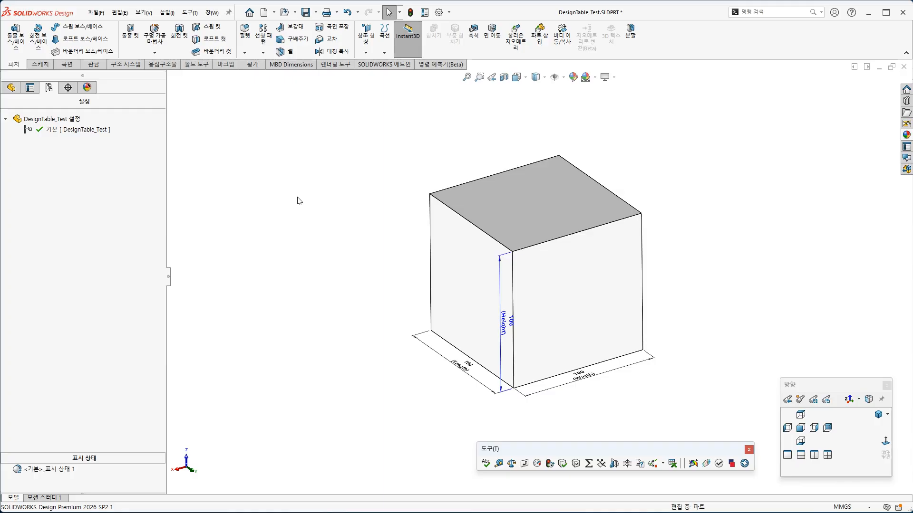
{"action": "key", "text": "ctrl+s"}
{"action": "key", "text": "alt+Tab"}
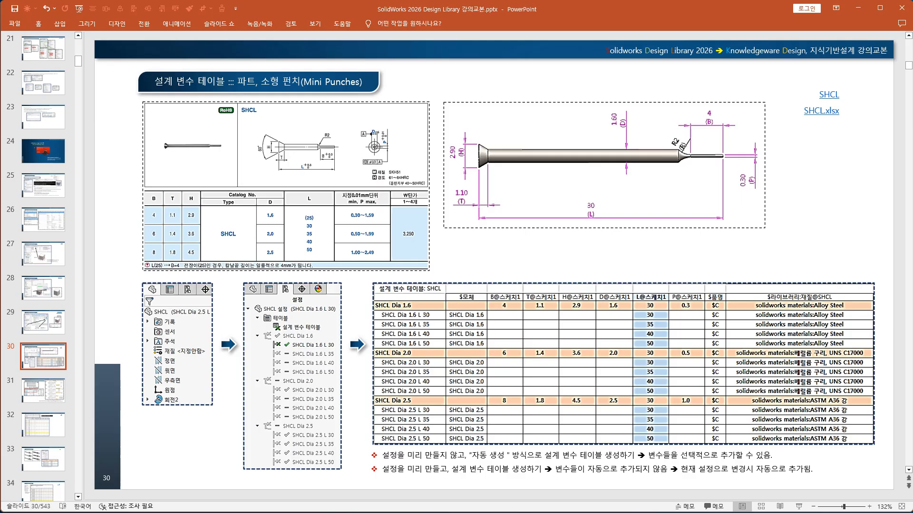
Step: Return to SOLIDWORKS and insert an auto-created Excel design table with the Length, Width and Height dimensions of the box
{"action": "key", "text": "alt+Tab"}
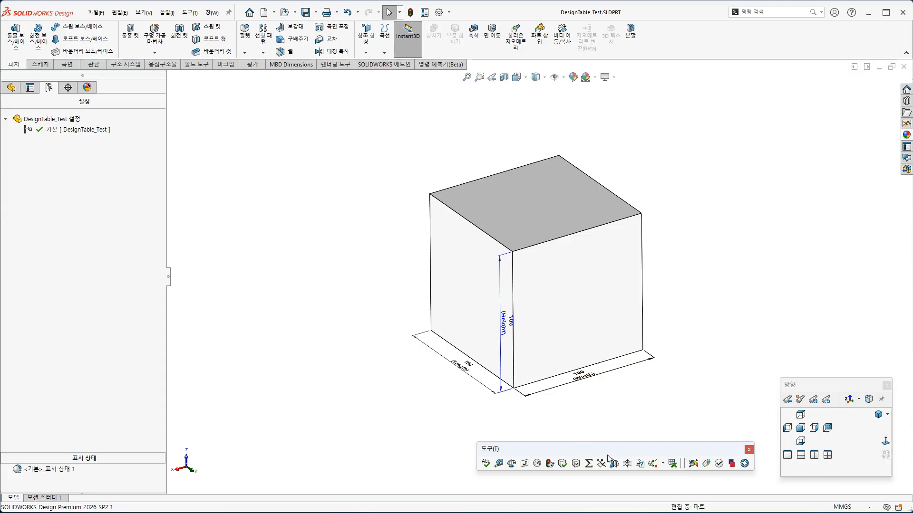
{"action": "left_click", "coordinate": [672, 464]}
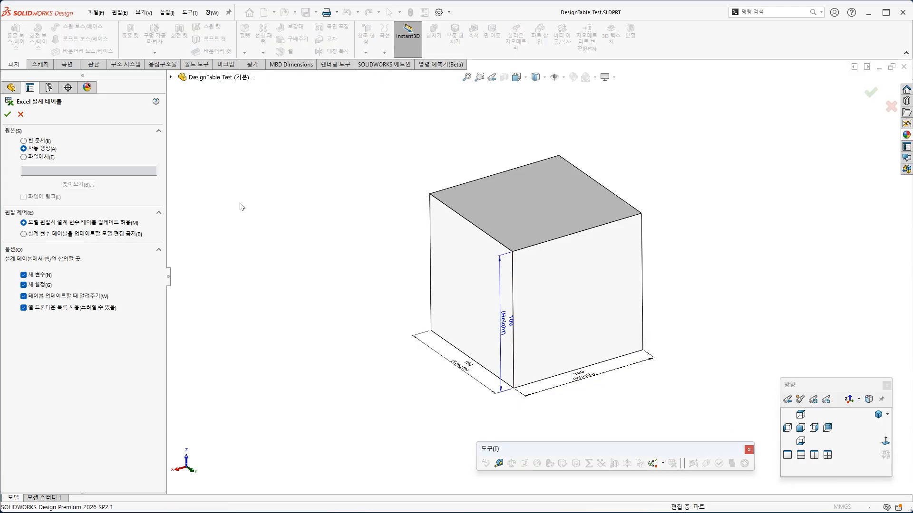
{"action": "left_click", "coordinate": [8, 114]}
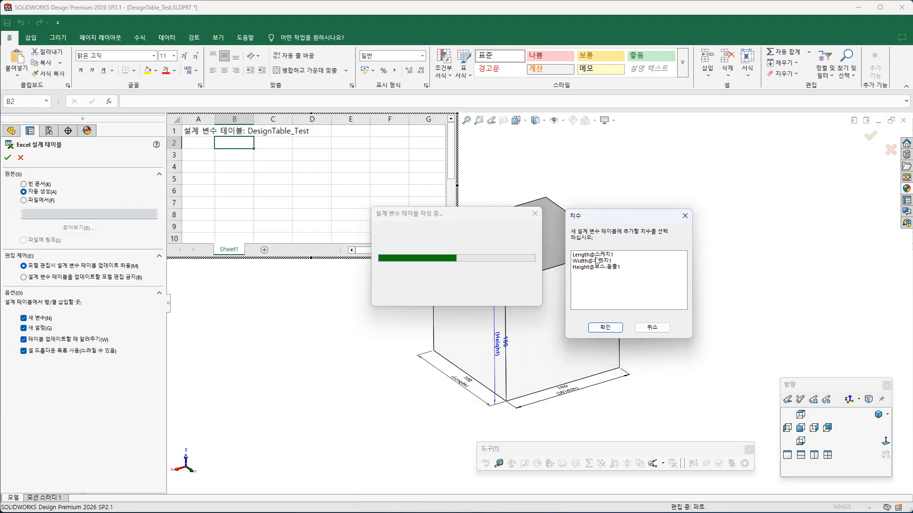
{"action": "left_click_drag", "start_coordinate": [596, 255], "coordinate": [589, 271]}
{"action": "left_click", "coordinate": [605, 328]}
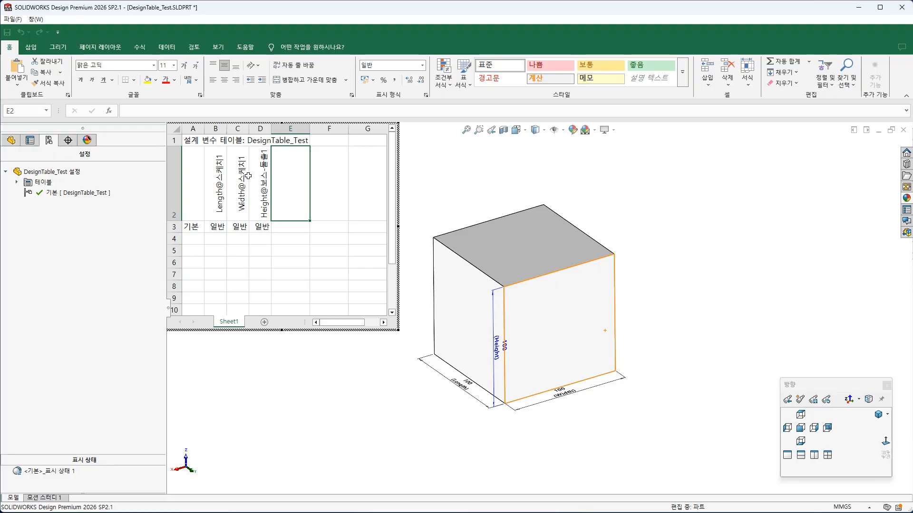
{"action": "left_click", "coordinate": [339, 364]}
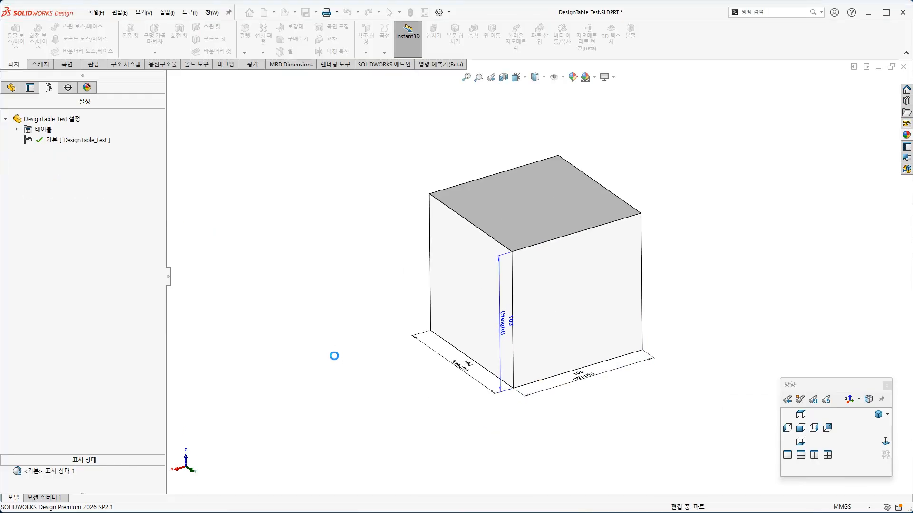
Step: Delete the newly inserted Excel design table from the part's configuration tables
{"action": "left_click", "coordinate": [16, 129]}
{"action": "right_click", "coordinate": [69, 139]}
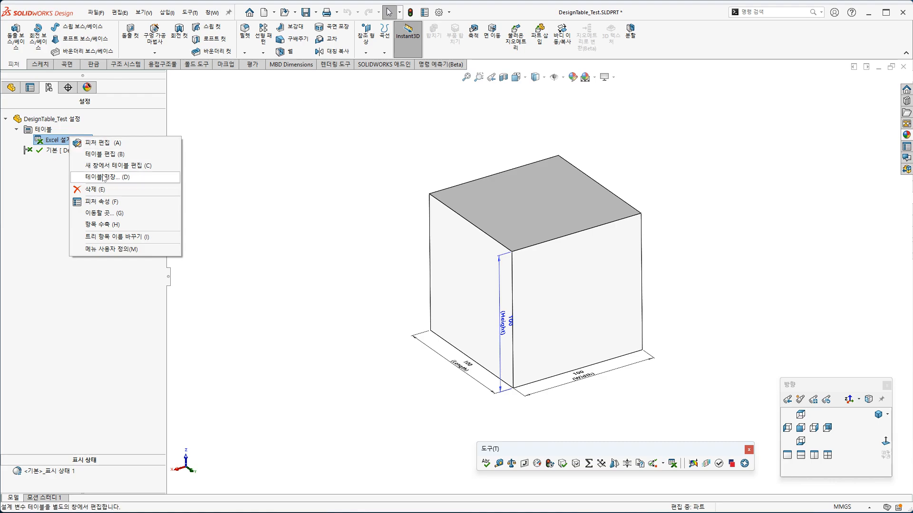
{"action": "left_click", "coordinate": [91, 189]}
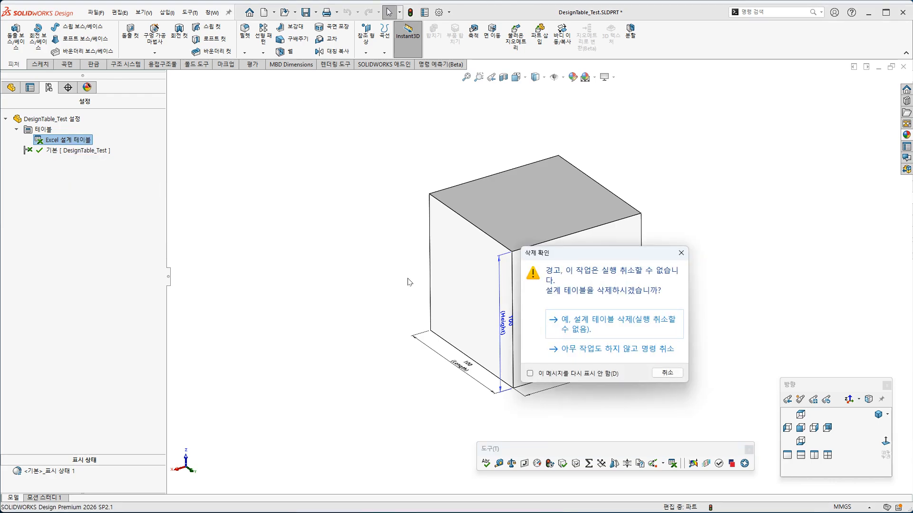
{"action": "left_click", "coordinate": [619, 332]}
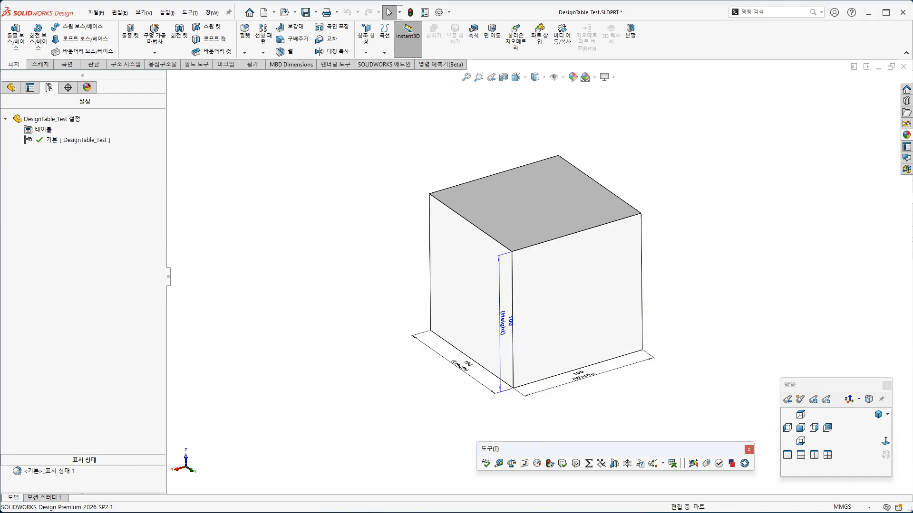
Step: Rename the default configuration as A, with description A used in the BOM and the configuration name as its BOM part name
{"action": "key", "text": "alt+Tab"}
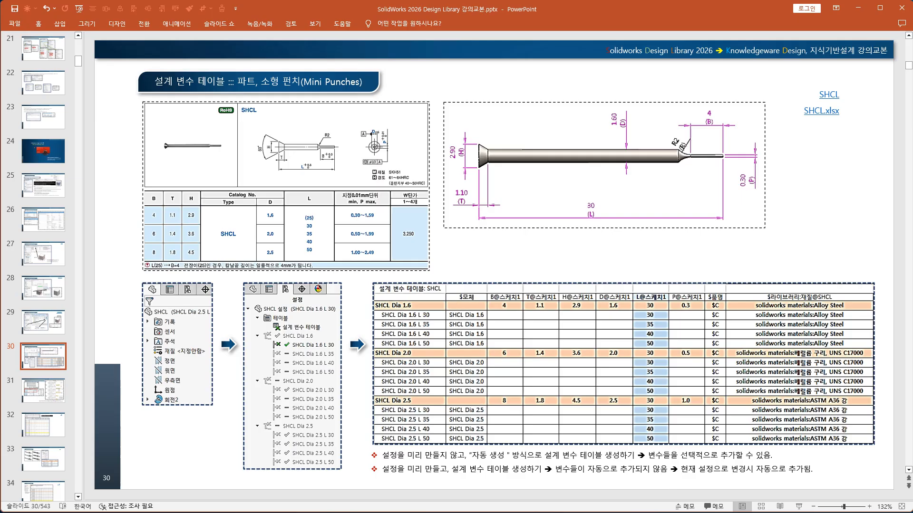
{"action": "key", "text": "alt+Tab"}
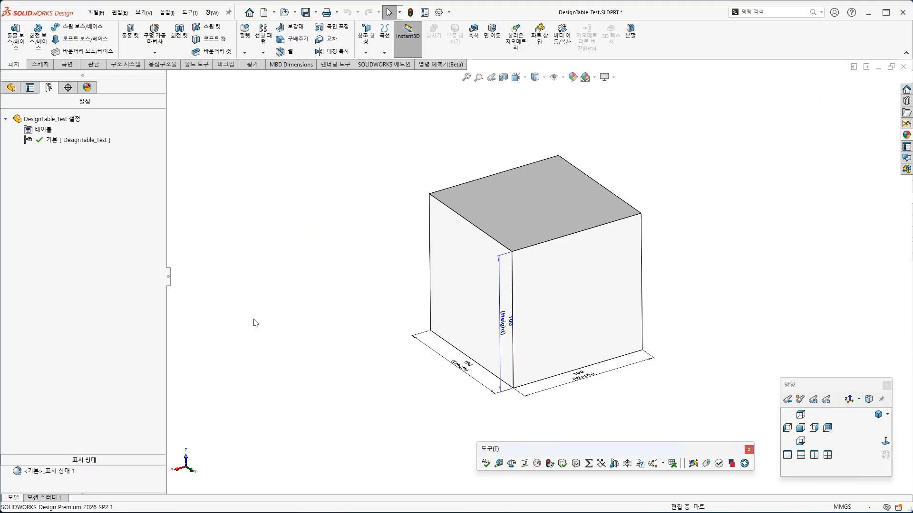
{"action": "right_click", "coordinate": [70, 139]}
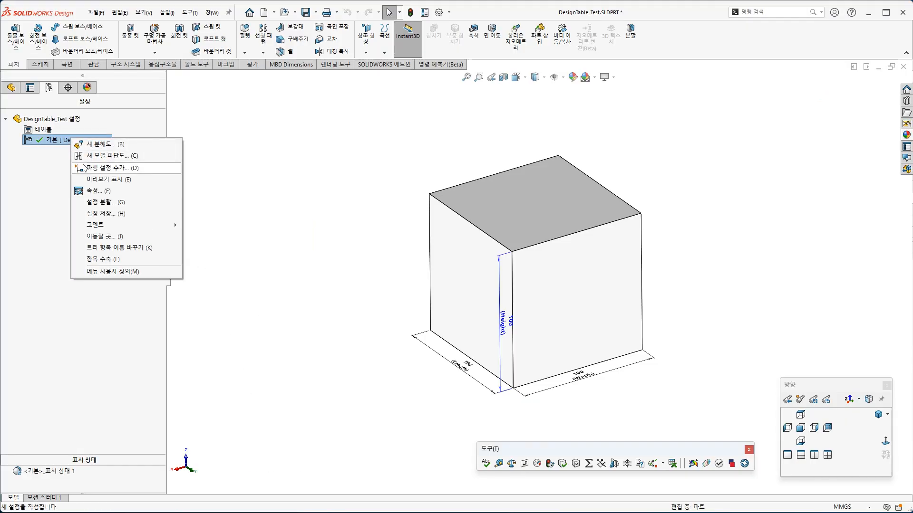
{"action": "left_click", "coordinate": [97, 191]}
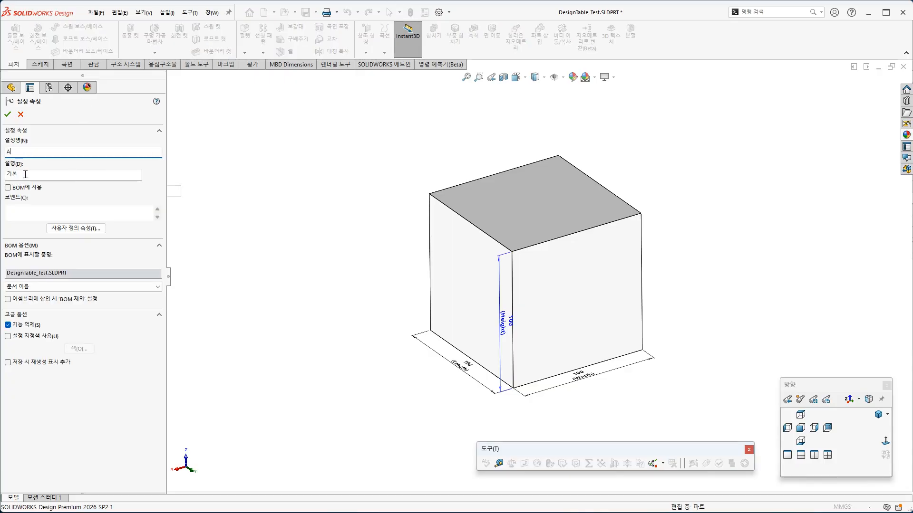
{"action": "double_click", "coordinate": [13, 180]}
{"action": "left_click", "coordinate": [26, 187]}
{"action": "left_click", "coordinate": [38, 286]}
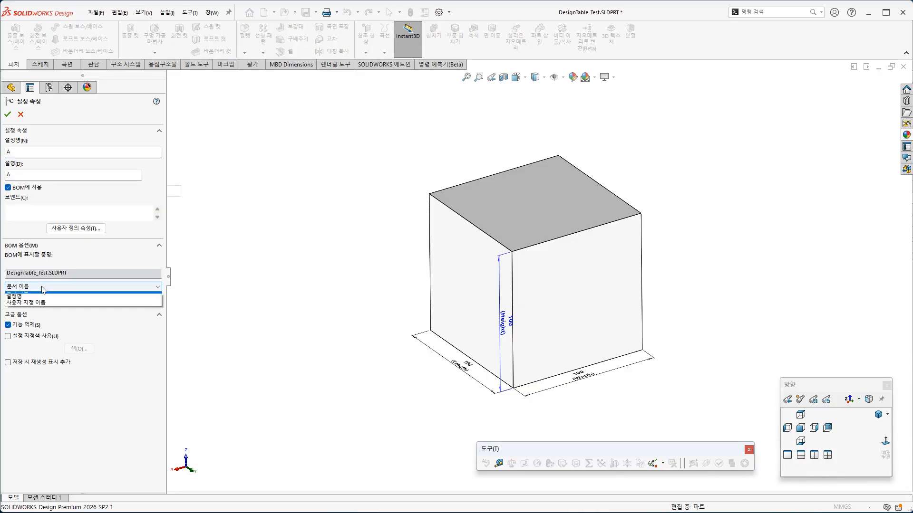
{"action": "left_click", "coordinate": [31, 301]}
{"action": "left_click", "coordinate": [8, 114]}
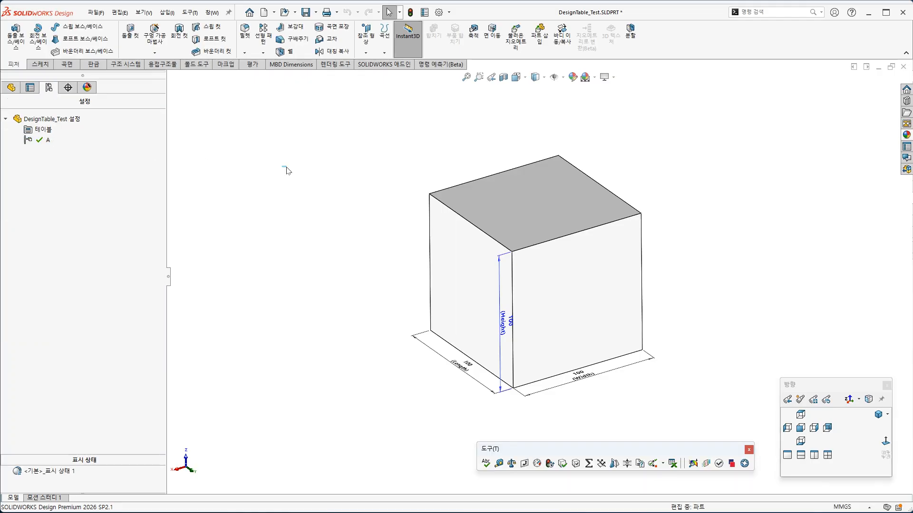
Step: Add a derived configuration A-1 under A, with description A-1 used in the BOM and the configuration name as its BOM part name
{"action": "right_click", "coordinate": [47, 140]}
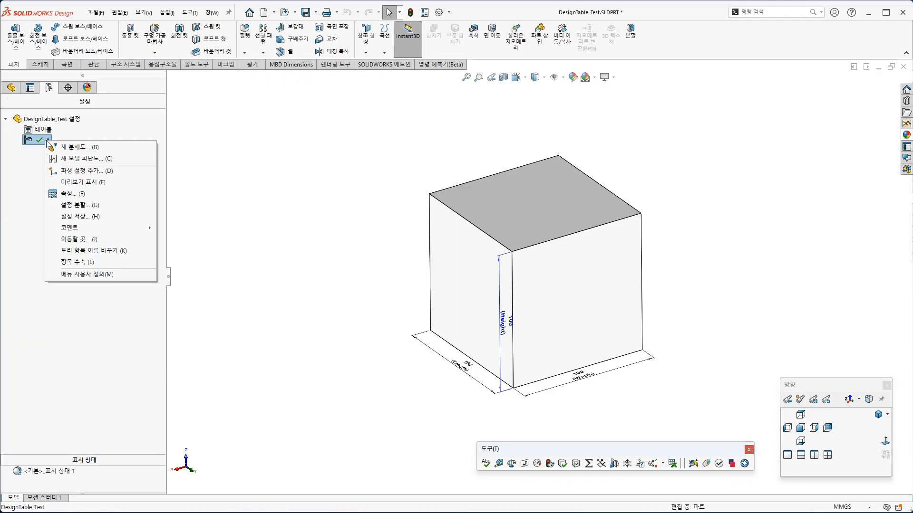
{"action": "left_click", "coordinate": [56, 170]}
{"action": "left_click", "coordinate": [51, 155]}
{"action": "type", "text": "A-1"}
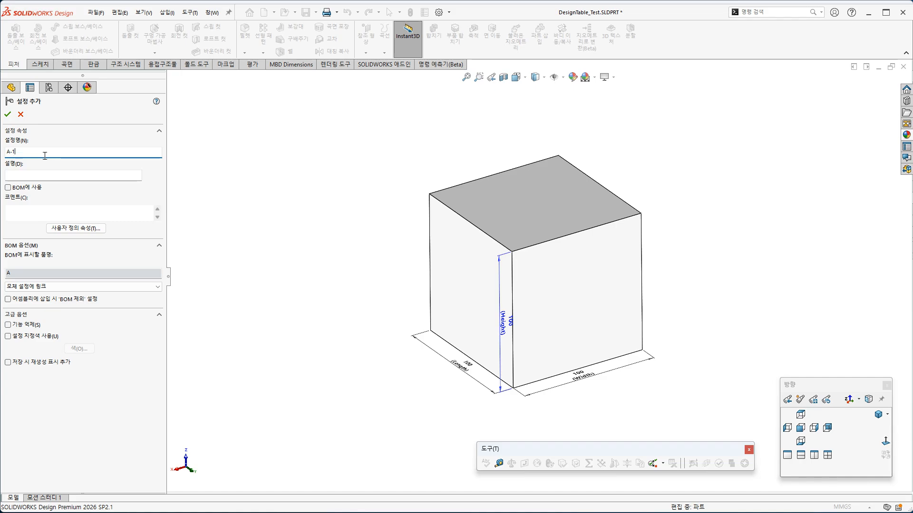
{"action": "left_click", "coordinate": [66, 176]}
{"action": "type", "text": "A-1"}
{"action": "left_click", "coordinate": [8, 188]}
{"action": "left_click", "coordinate": [42, 286]}
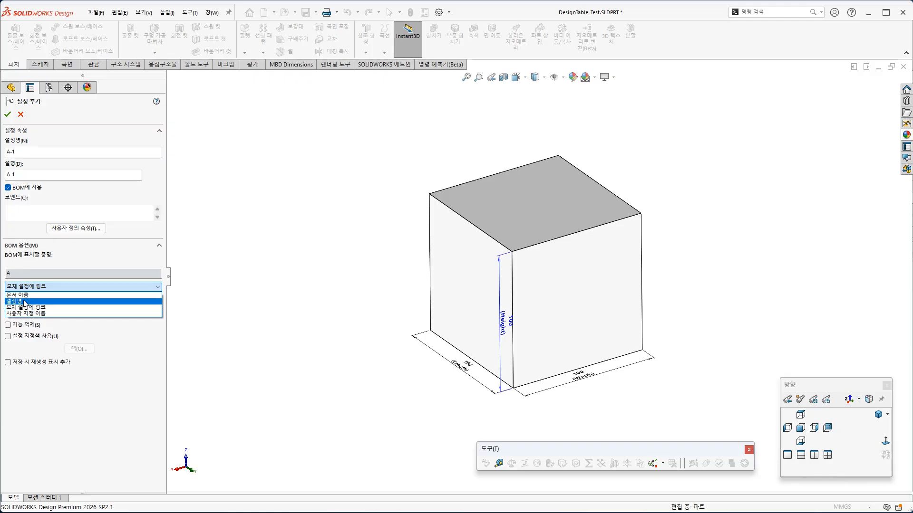
{"action": "left_click", "coordinate": [24, 302]}
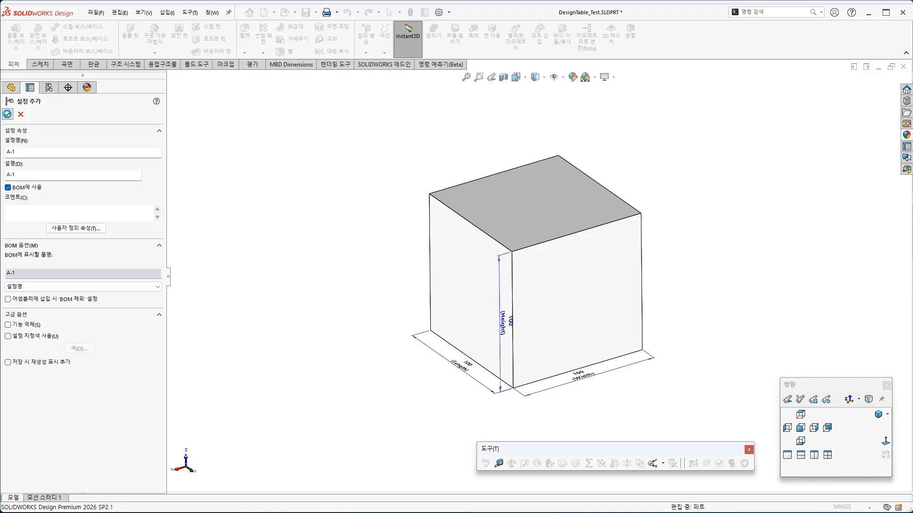
{"action": "left_click", "coordinate": [8, 115]}
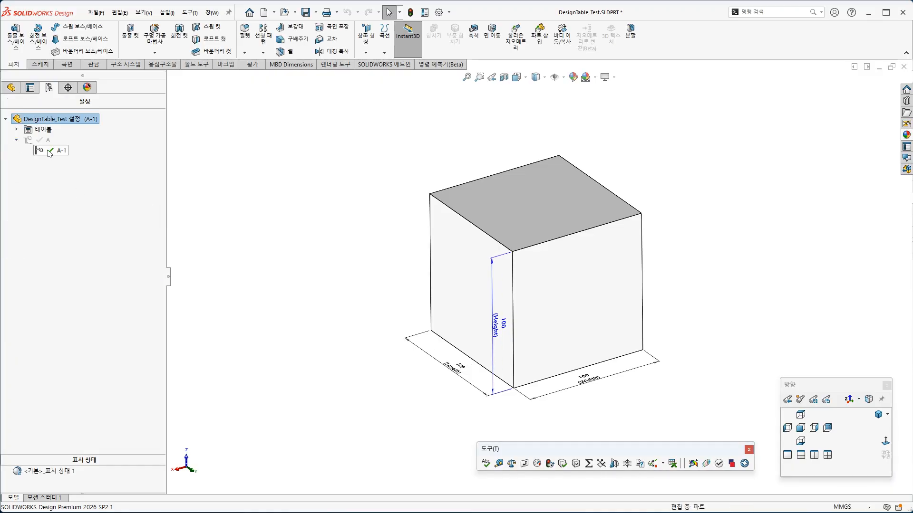
Step: Switch between the parent and derived configurations, leaving configuration A active
{"action": "left_click", "coordinate": [17, 139]}
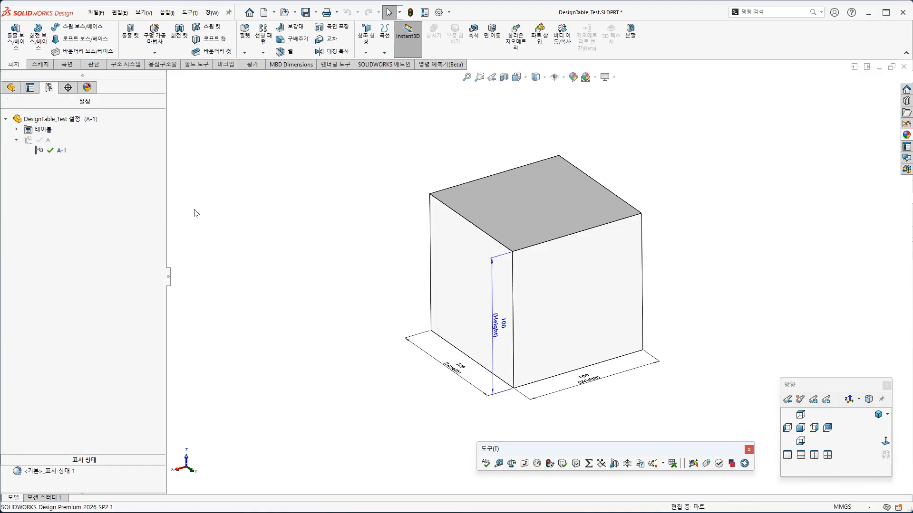
{"action": "double_click", "coordinate": [48, 141]}
{"action": "double_click", "coordinate": [62, 151]}
{"action": "double_click", "coordinate": [47, 142]}
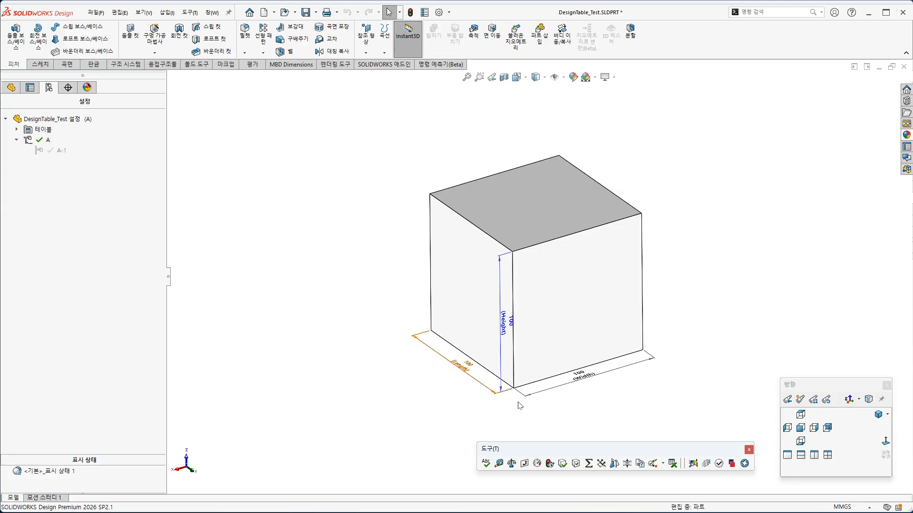
Step: Insert an auto-created Excel design table for configurations A and A-1, and enlarge it to review its columns
{"action": "left_click", "coordinate": [672, 463]}
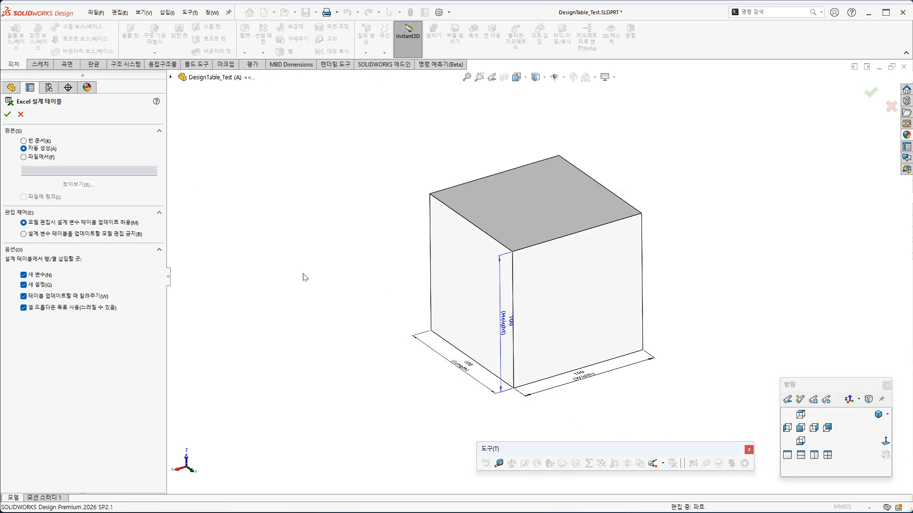
{"action": "left_click", "coordinate": [8, 114]}
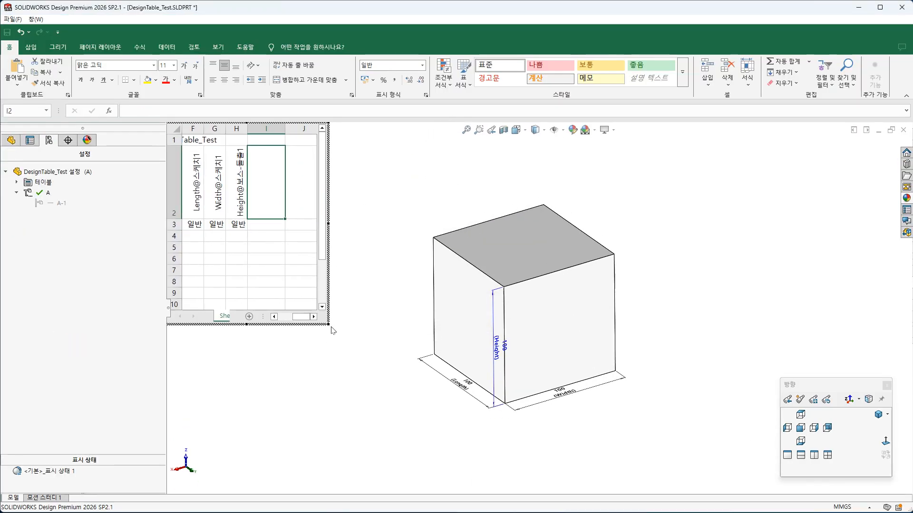
{"action": "left_click_drag", "start_coordinate": [328, 324], "coordinate": [522, 416]}
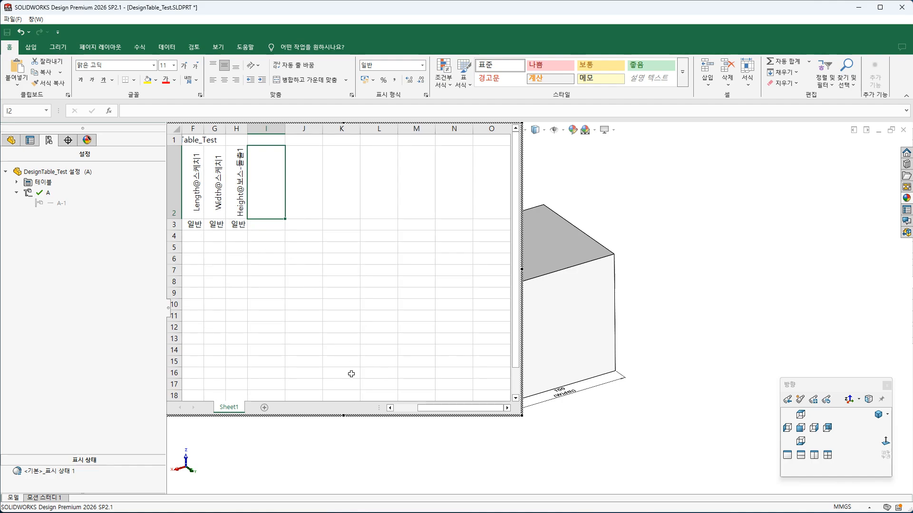
{"action": "left_click_drag", "start_coordinate": [431, 409], "coordinate": [404, 408]}
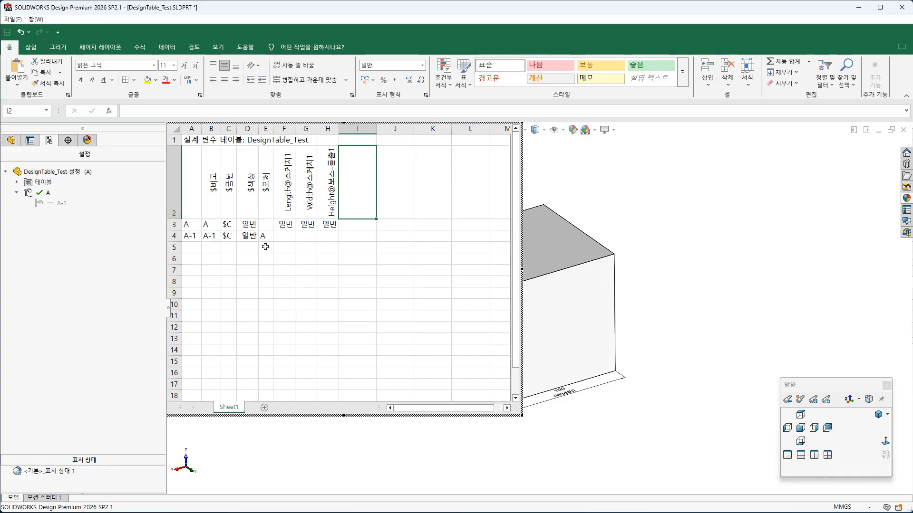
{"action": "left_click", "coordinate": [672, 259]}
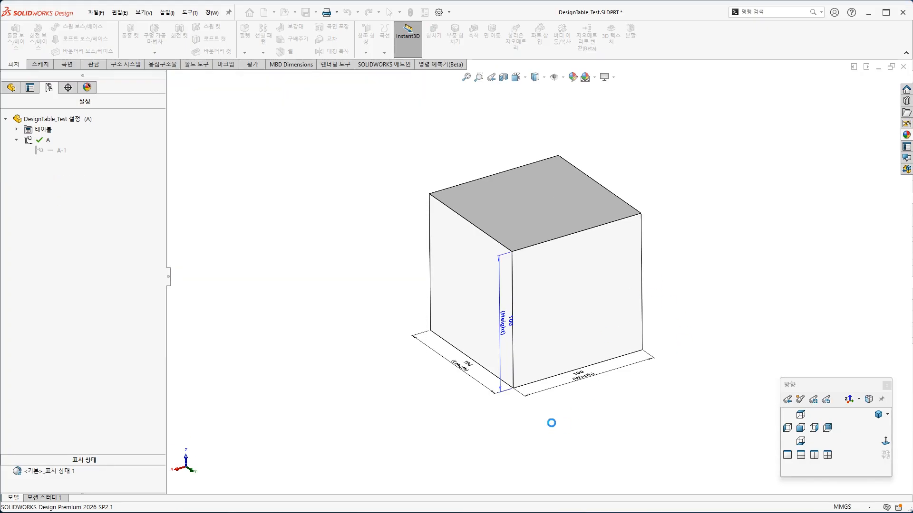
Step: Delete the Excel design table covering configurations A and A-1, and check the configuration table that remains
{"action": "left_click", "coordinate": [16, 129]}
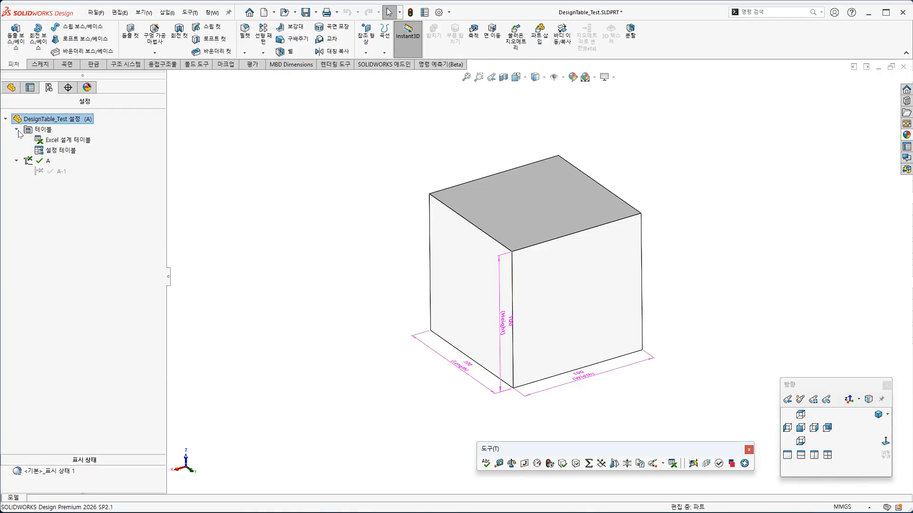
{"action": "right_click", "coordinate": [78, 141]}
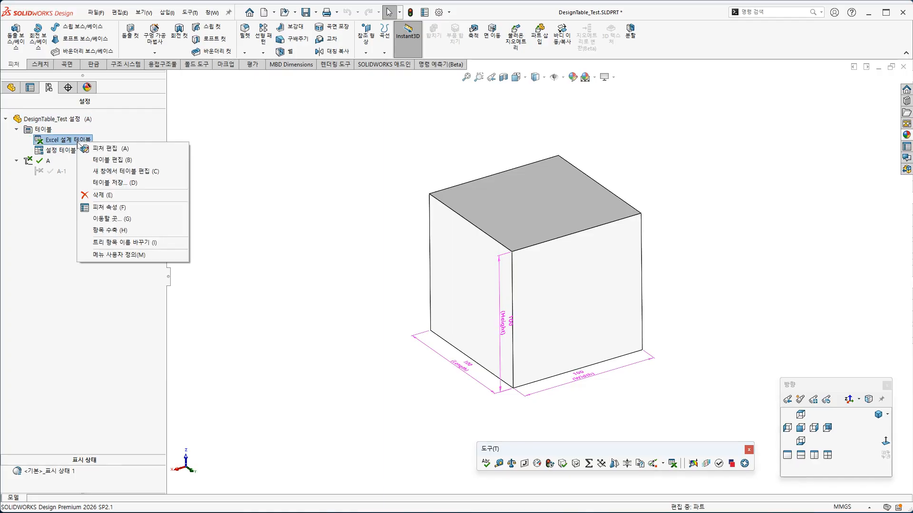
{"action": "left_click", "coordinate": [106, 199]}
{"action": "left_click", "coordinate": [594, 330]}
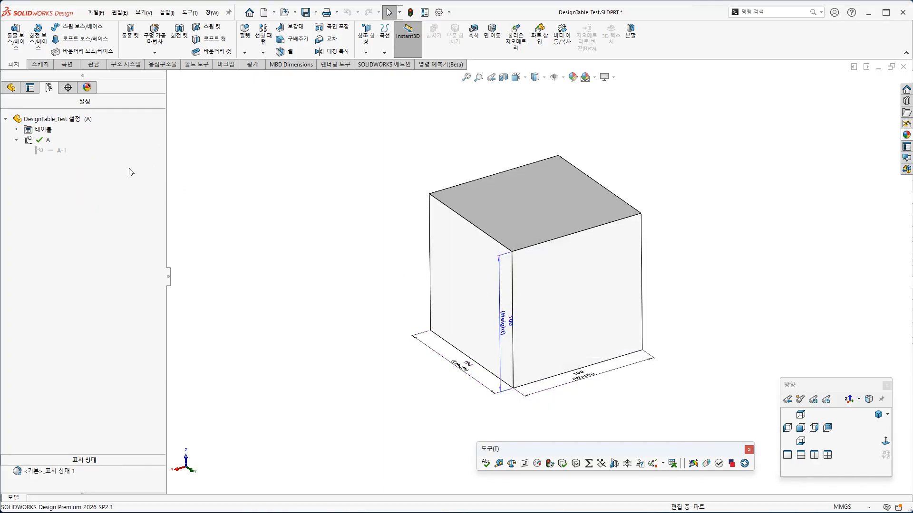
{"action": "left_click", "coordinate": [17, 129]}
{"action": "right_click", "coordinate": [54, 140]}
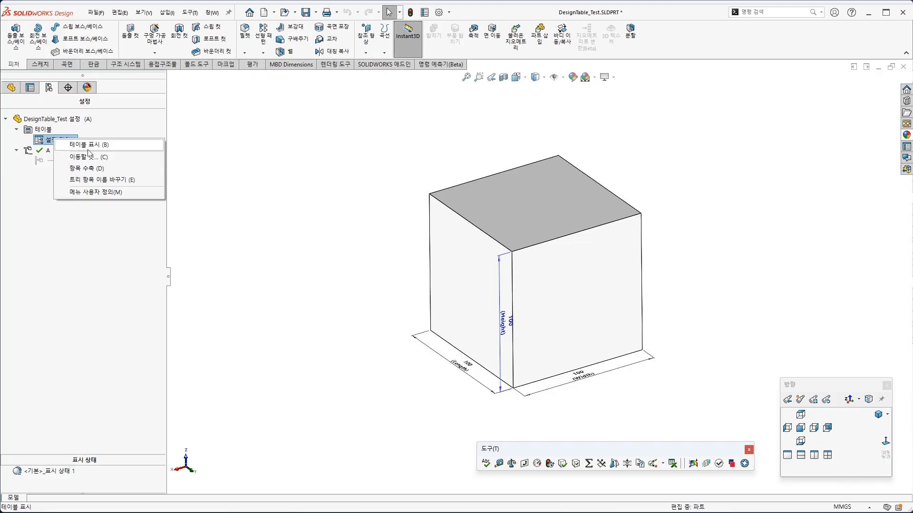
{"action": "left_click", "coordinate": [238, 189]}
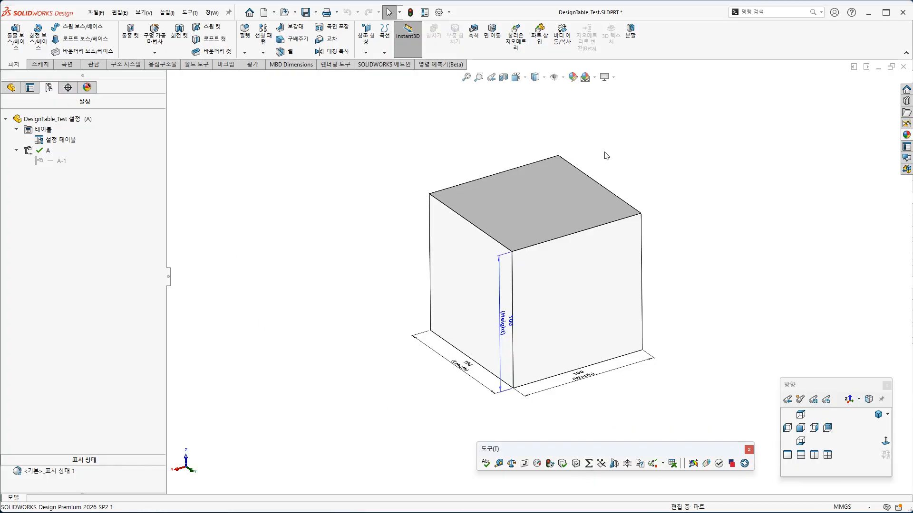
Step: Close the DesignTable_Test part and create a new part from the Part_MM user template
{"action": "left_click", "coordinate": [902, 67]}
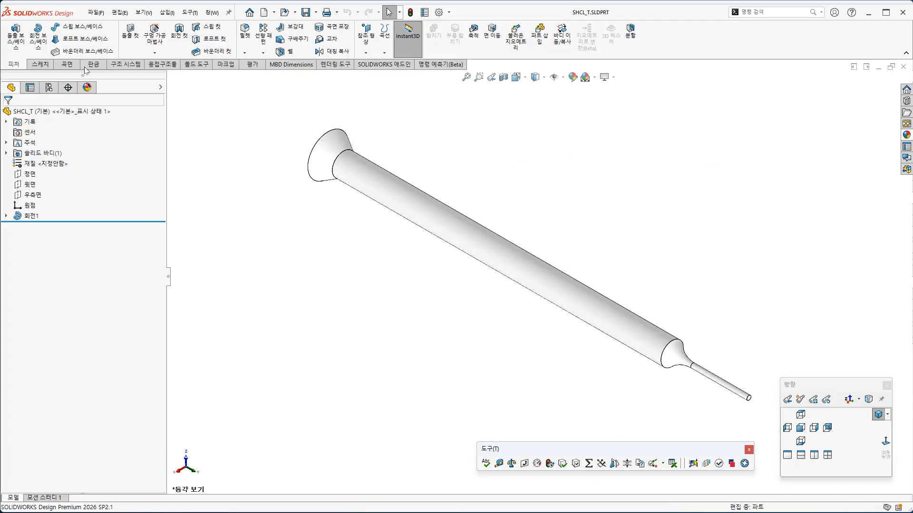
{"action": "left_click", "coordinate": [96, 12]}
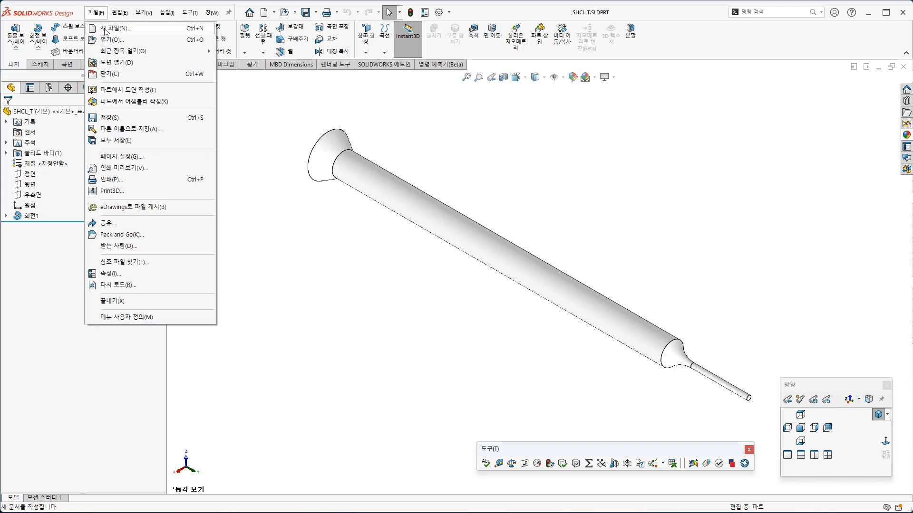
{"action": "left_click", "coordinate": [114, 28]}
{"action": "double_click", "coordinate": [358, 198]}
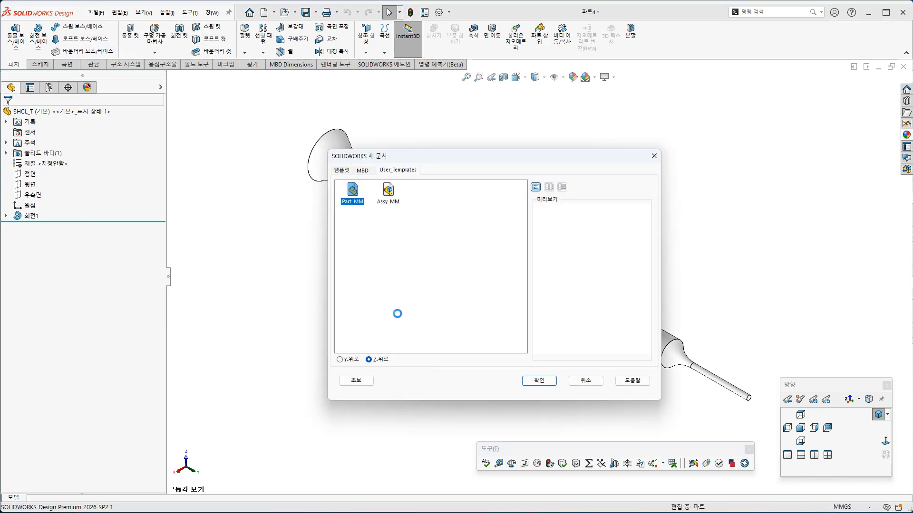
Step: Sketch a center rectangle about 60 mm wide and 68 mm high from the origin on the top plane
{"action": "right_click", "coordinate": [43, 173]}
{"action": "left_click", "coordinate": [42, 160]}
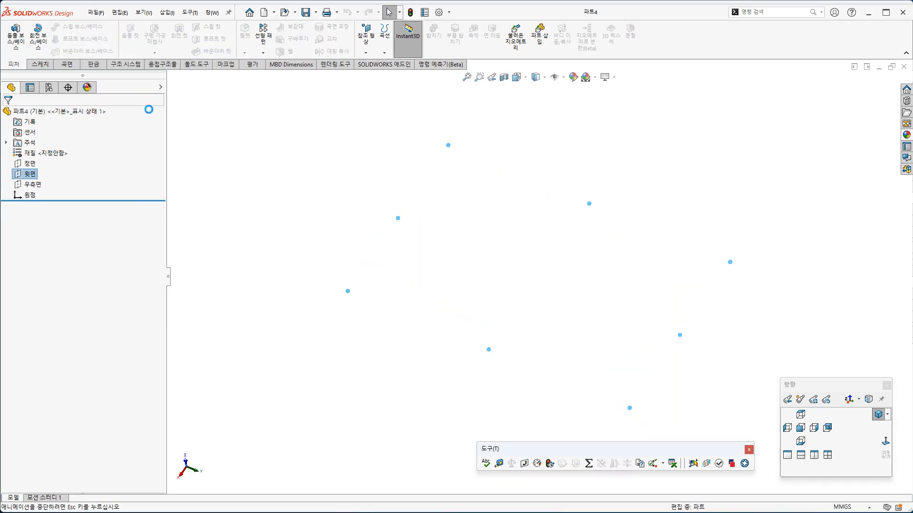
{"action": "key", "text": "s"}
{"action": "left_click", "coordinate": [573, 330]}
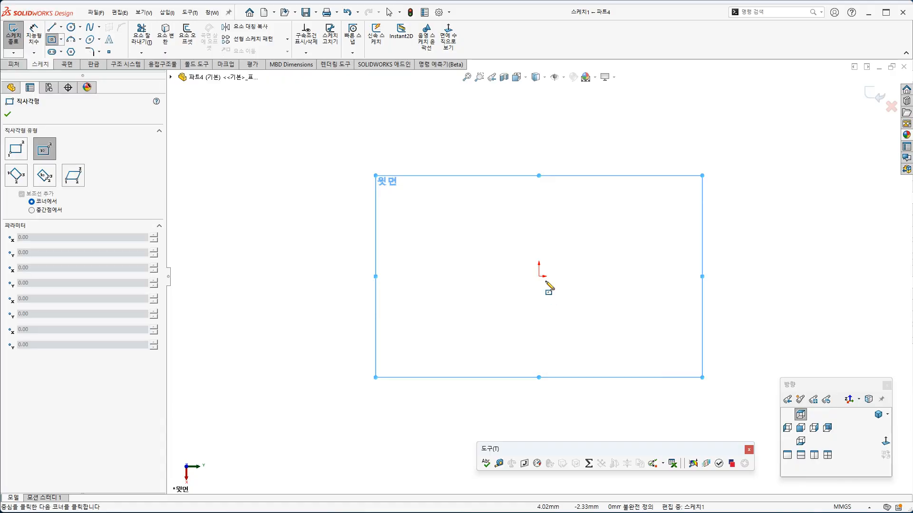
{"action": "left_click", "coordinate": [538, 276]}
{"action": "left_click", "coordinate": [593, 339]}
Step: Dimension the rectangle's width and height, keeping both as drawn
{"action": "key", "text": "s"}
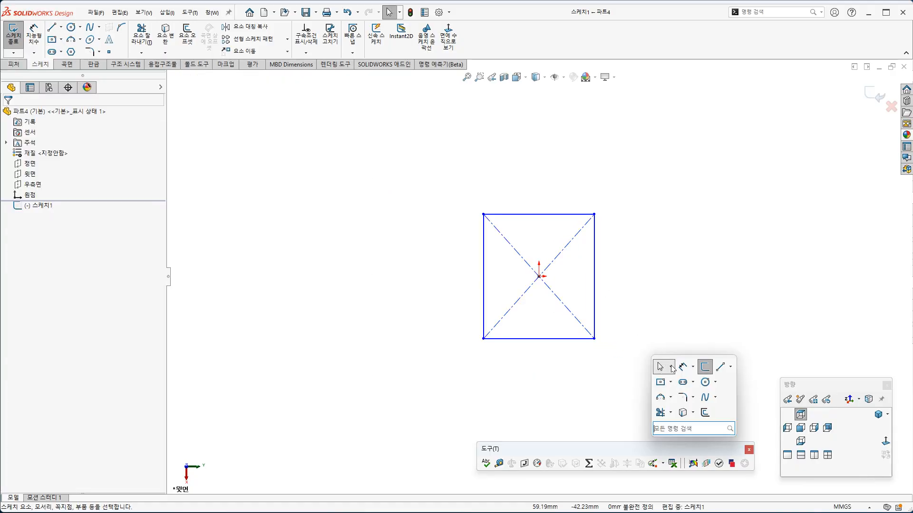
{"action": "left_click", "coordinate": [674, 369]}
{"action": "left_click", "coordinate": [588, 338]}
{"action": "left_click", "coordinate": [610, 367]}
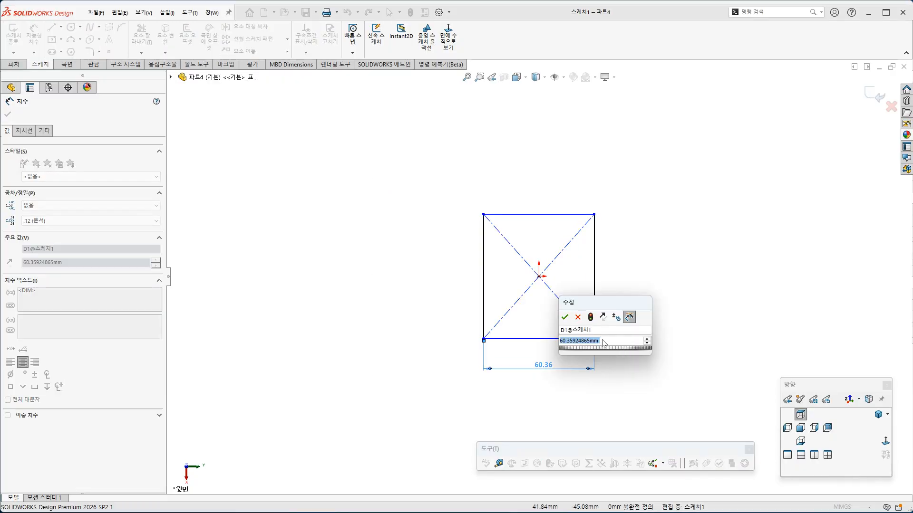
{"action": "key", "text": "Return"}
{"action": "left_click", "coordinate": [594, 299]}
{"action": "left_click", "coordinate": [619, 304]}
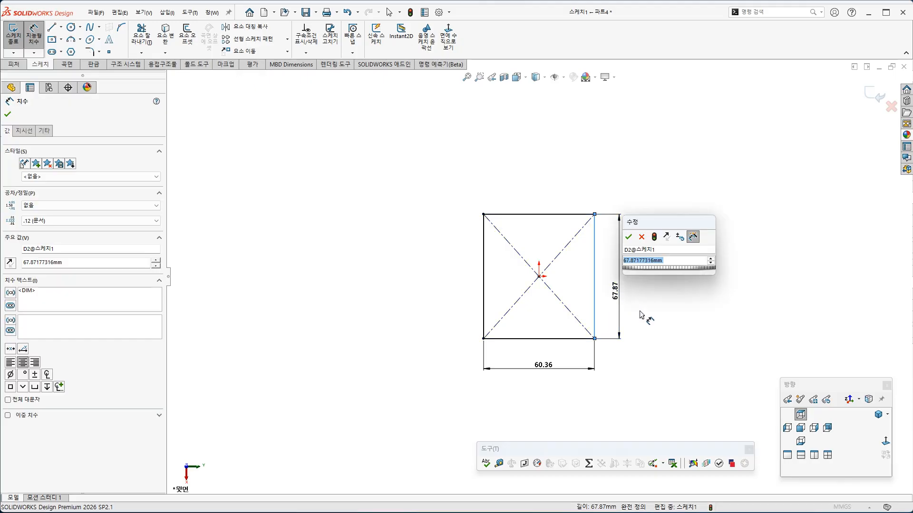
{"action": "key", "text": "Return"}
{"action": "key", "text": "Escape"}
Step: Extrude the dimensioned rectangle into a solid plate 10 mm thick
{"action": "left_click", "coordinate": [15, 65]}
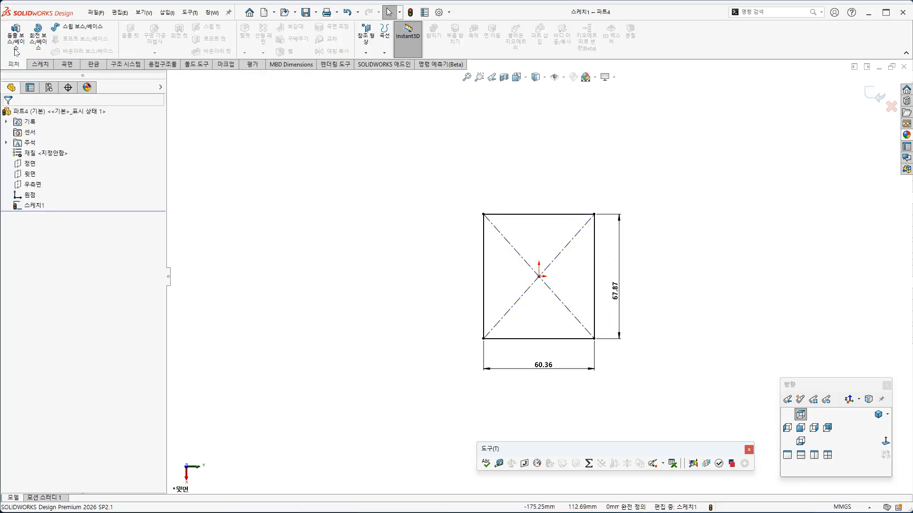
{"action": "left_click", "coordinate": [16, 38]}
{"action": "key", "text": "Return"}
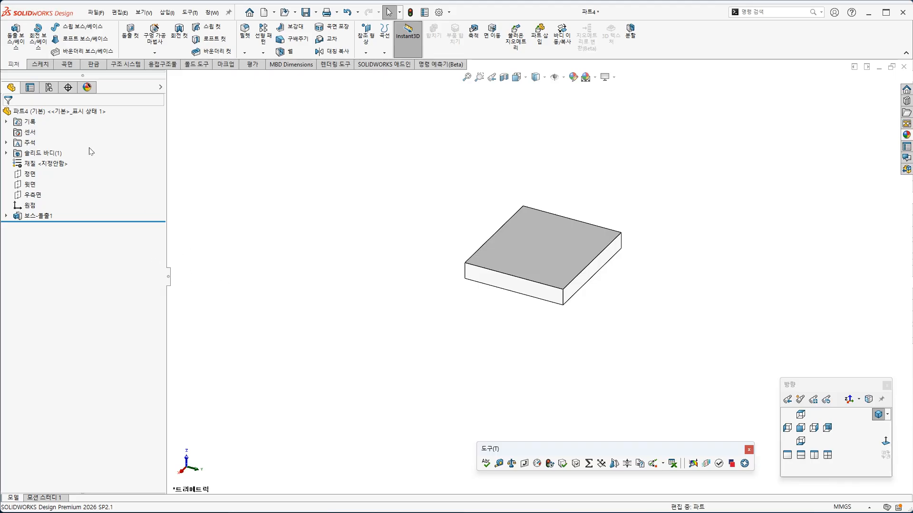
Step: Rename the part's default configuration as A in its configuration properties
{"action": "left_click", "coordinate": [48, 87]}
{"action": "right_click", "coordinate": [46, 127]}
{"action": "right_click", "coordinate": [39, 131]}
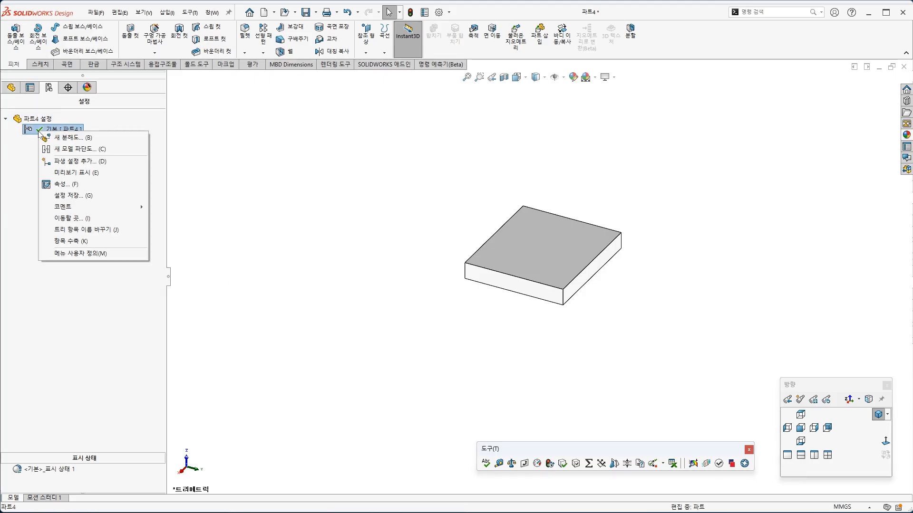
{"action": "left_click", "coordinate": [62, 184]}
{"action": "type", "text": "A"}
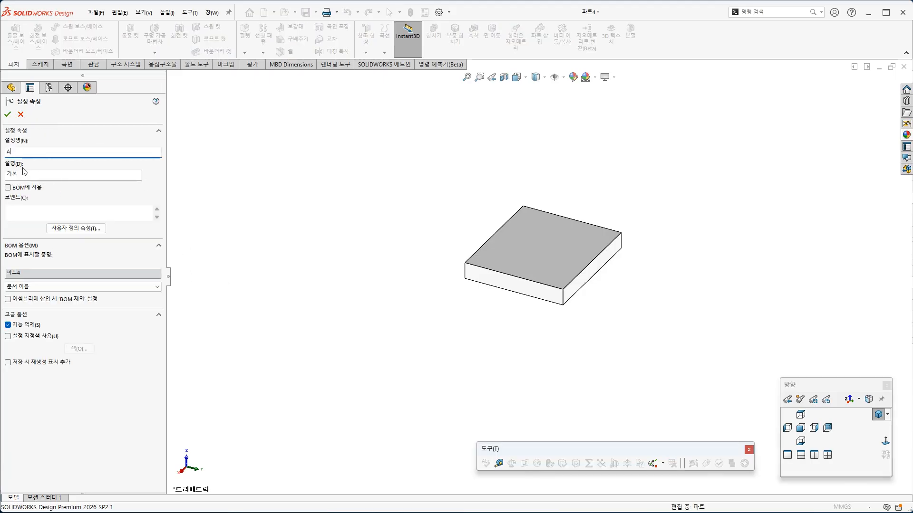
{"action": "left_click", "coordinate": [8, 114]}
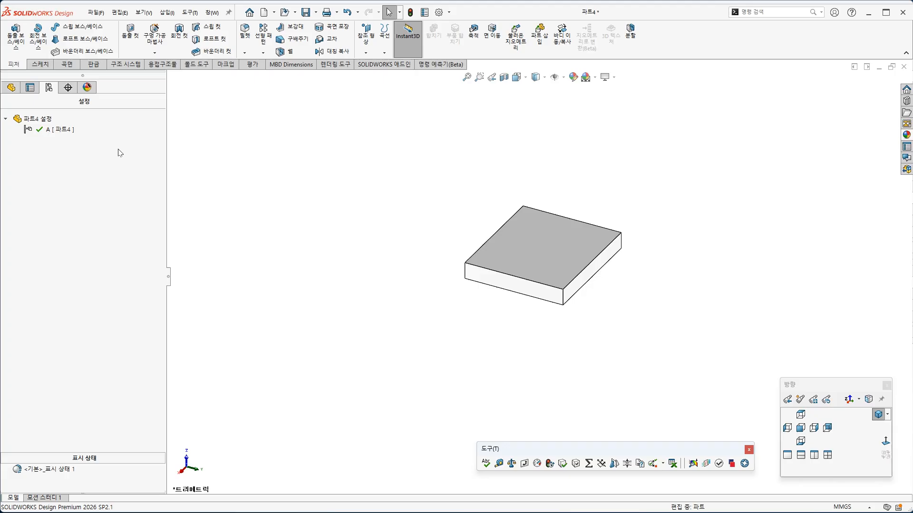
Step: Add a derived configuration A-1 under configuration A and expand the configuration and table entries
{"action": "right_click", "coordinate": [56, 131]}
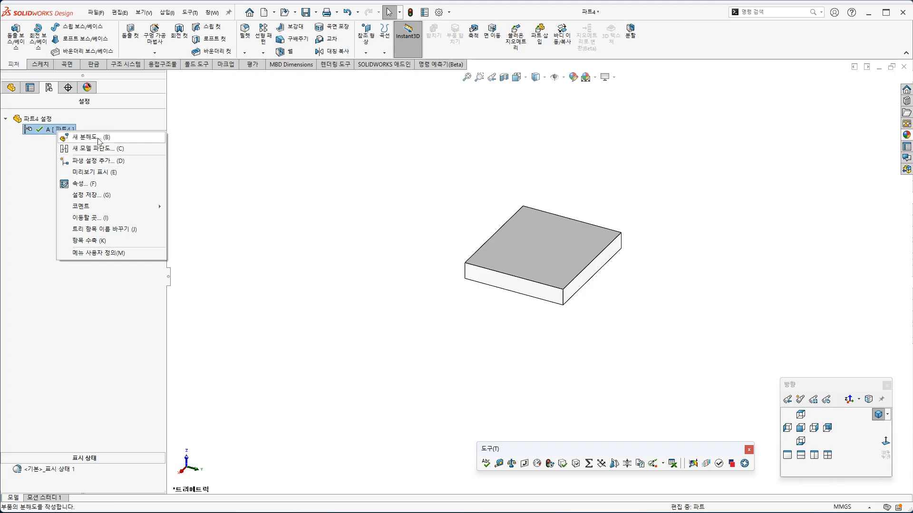
{"action": "left_click", "coordinate": [92, 161]}
{"action": "type", "text": "A"}
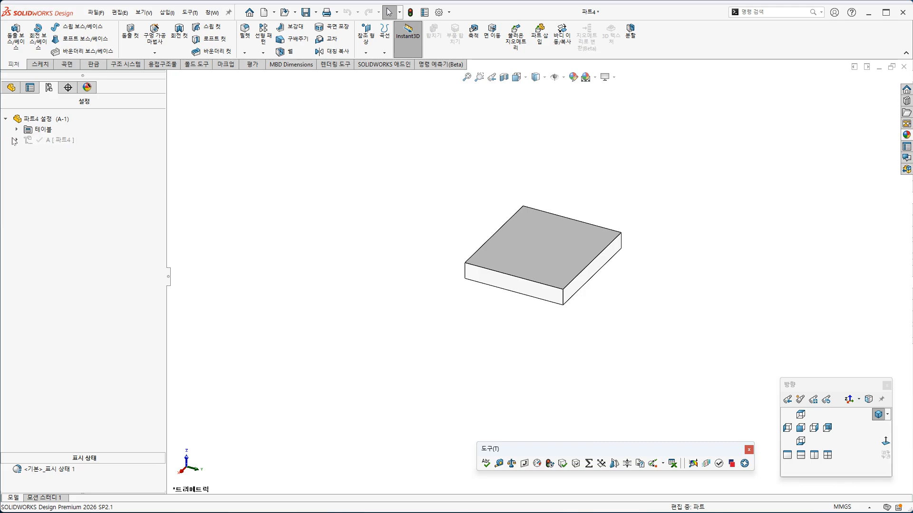
{"action": "left_click", "coordinate": [16, 141]}
{"action": "left_click", "coordinate": [17, 130]}
{"action": "mouse_move", "coordinate": [410, 272]}
{"action": "middle_mouse_down"}
{"action": "mouse_move", "coordinate": [433, 272]}
{"action": "mouse_move", "coordinate": [422, 284]}
{"action": "middle_mouse_up"}
{"action": "scroll", "coordinate": [625, 239], "scroll_direction": "down", "scroll_amount": 2}
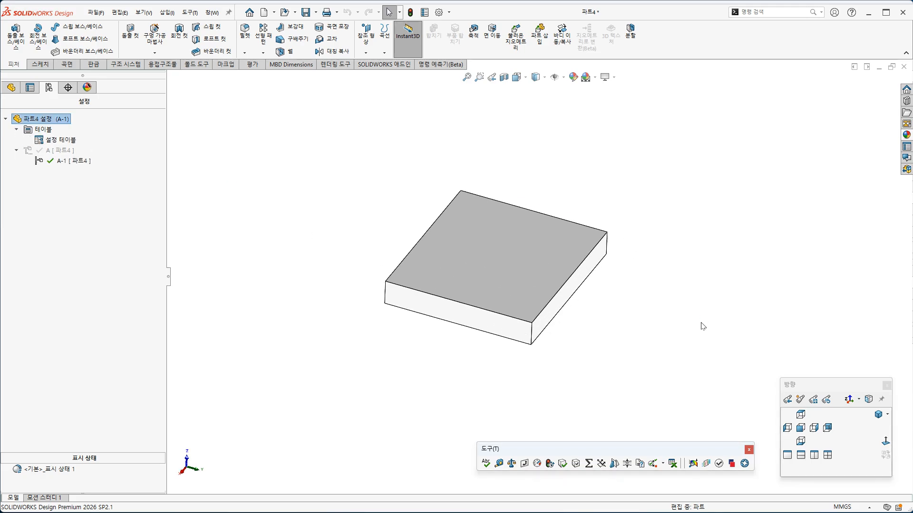
Step: Insert an auto-created Excel design table for the plate's configurations A and A-1, and close its worksheet
{"action": "left_click", "coordinate": [673, 463]}
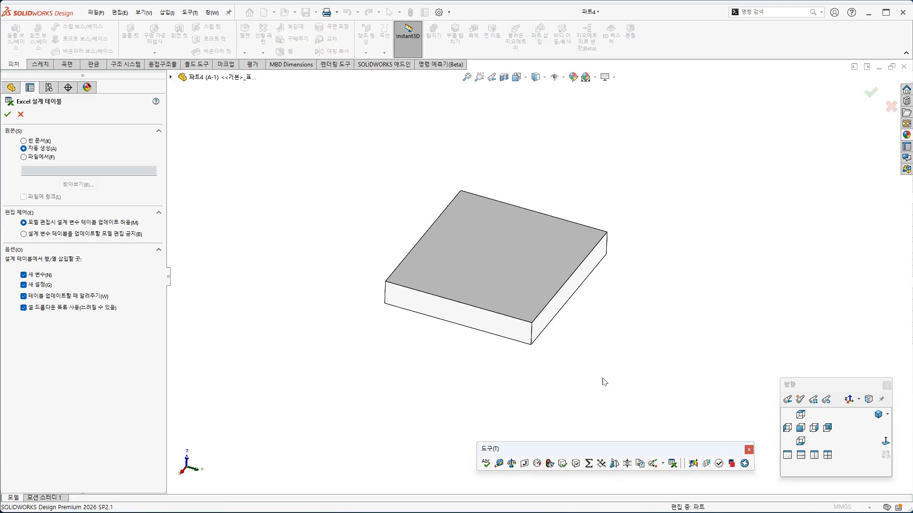
{"action": "left_click", "coordinate": [8, 115]}
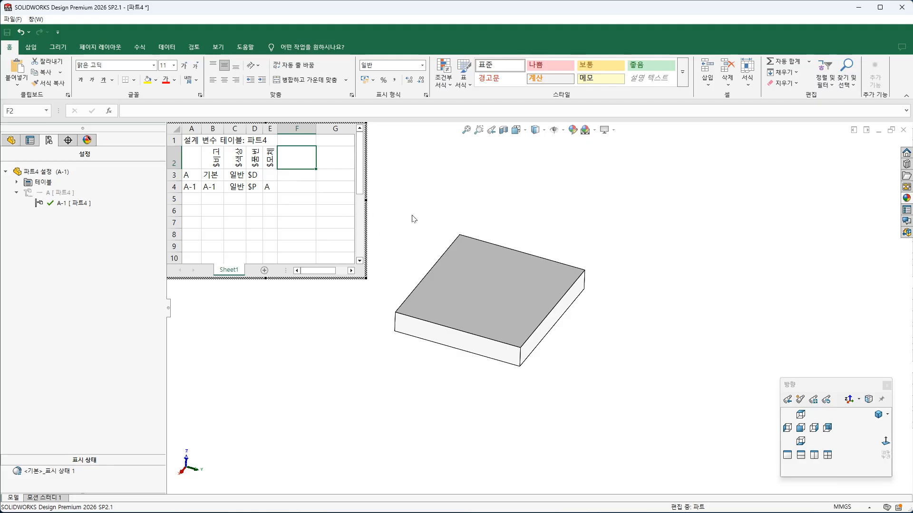
{"action": "left_click", "coordinate": [563, 130]}
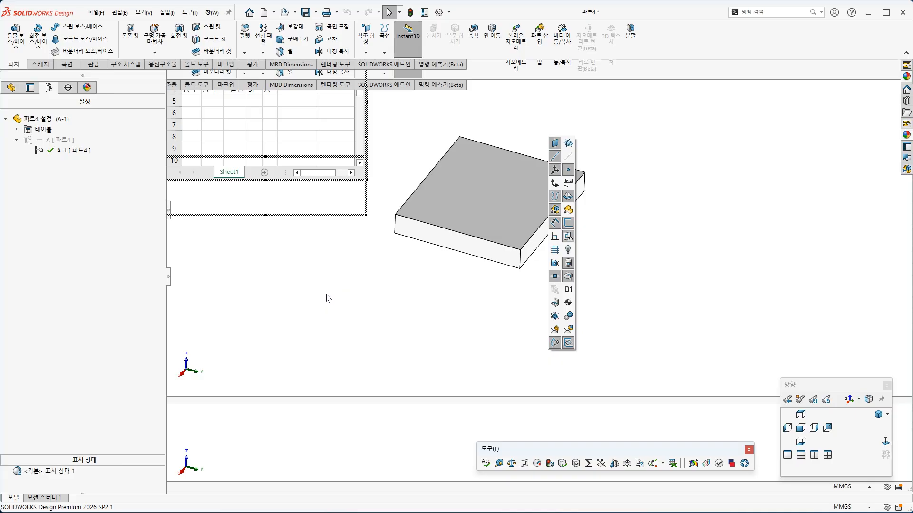
Step: Delete the plate's Excel design table and confirm the deletion
{"action": "left_click", "coordinate": [17, 129]}
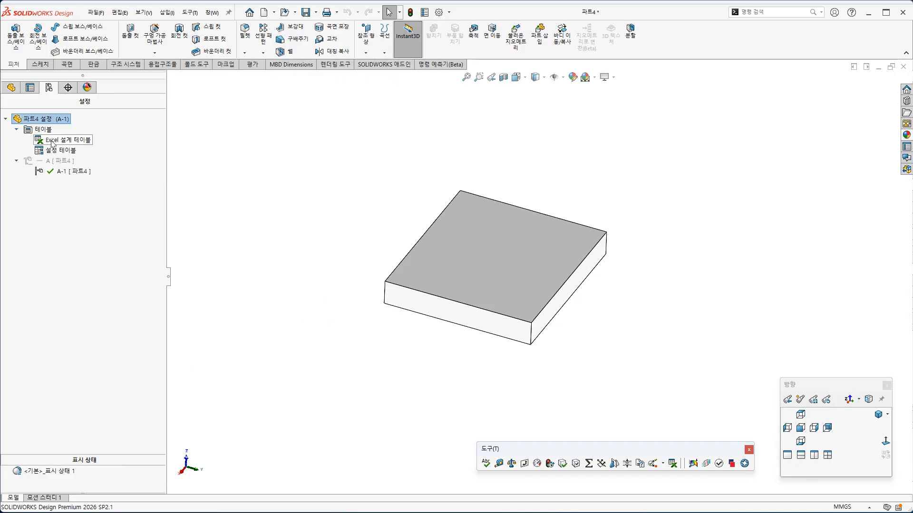
{"action": "left_click", "coordinate": [62, 140]}
{"action": "right_click", "coordinate": [61, 139]}
{"action": "left_click", "coordinate": [87, 192]}
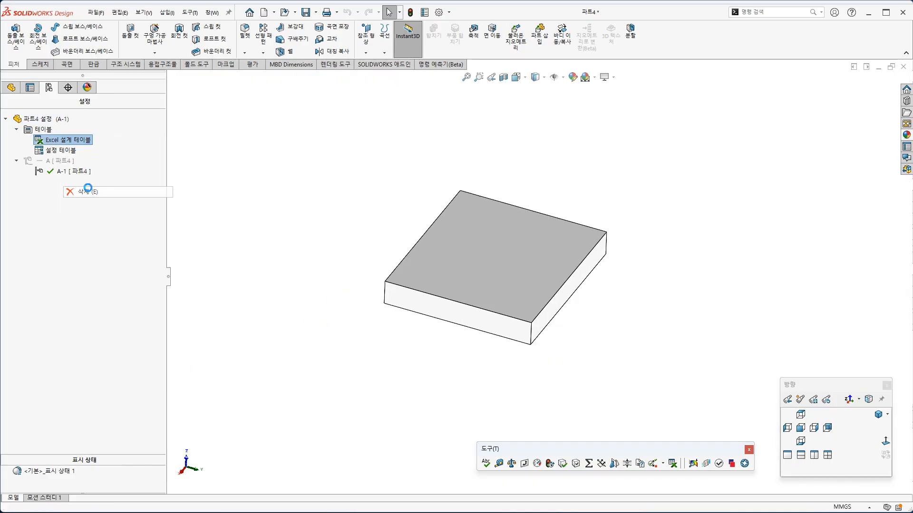
{"action": "left_click", "coordinate": [603, 326]}
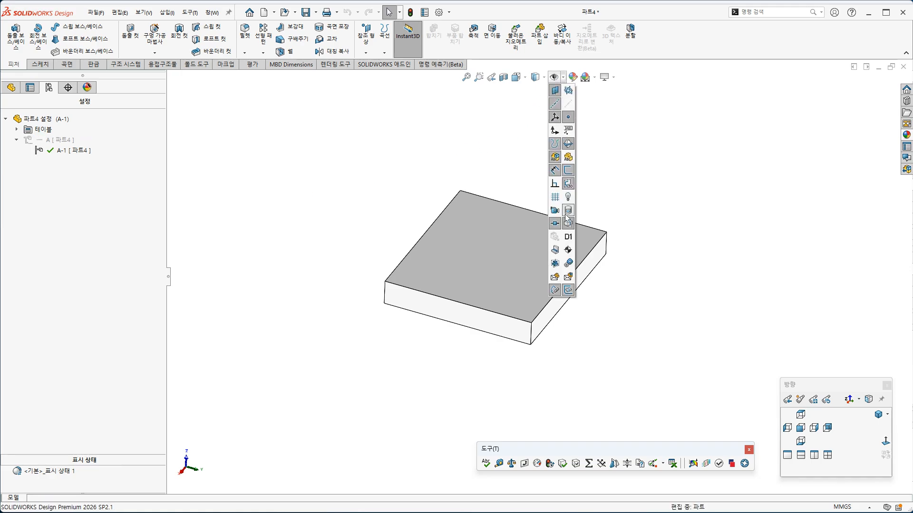
Step: Display the dimension names and the feature dimensions on the plate, and return to the configuration list
{"action": "left_click", "coordinate": [568, 240]}
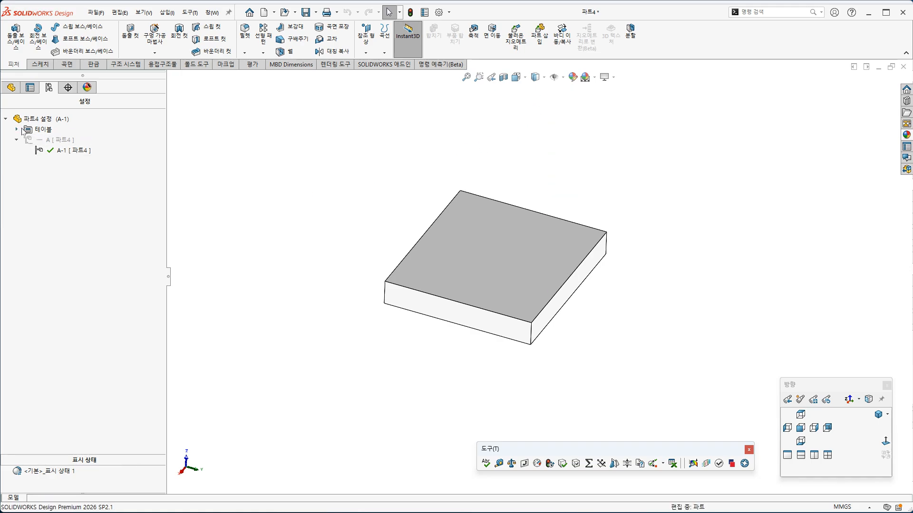
{"action": "left_click", "coordinate": [11, 87]}
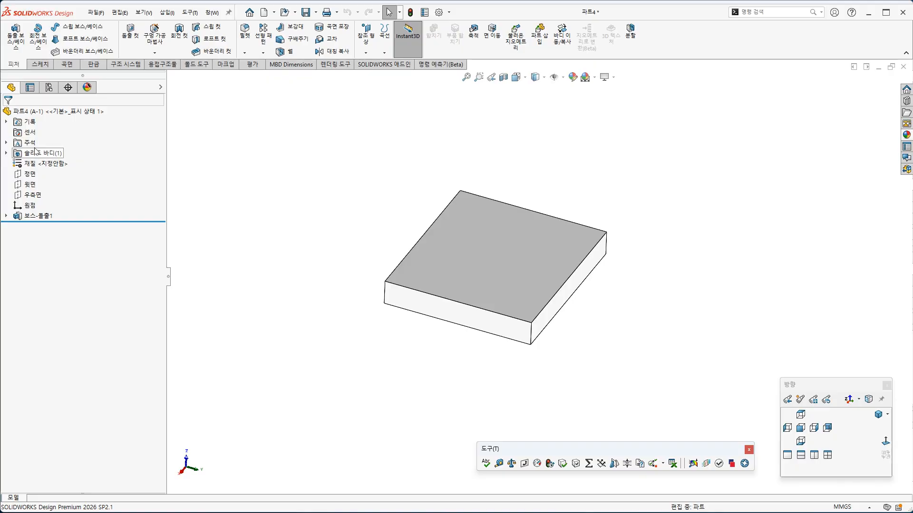
{"action": "right_click", "coordinate": [32, 143]}
{"action": "left_click", "coordinate": [79, 171]}
{"action": "left_click", "coordinate": [51, 90]}
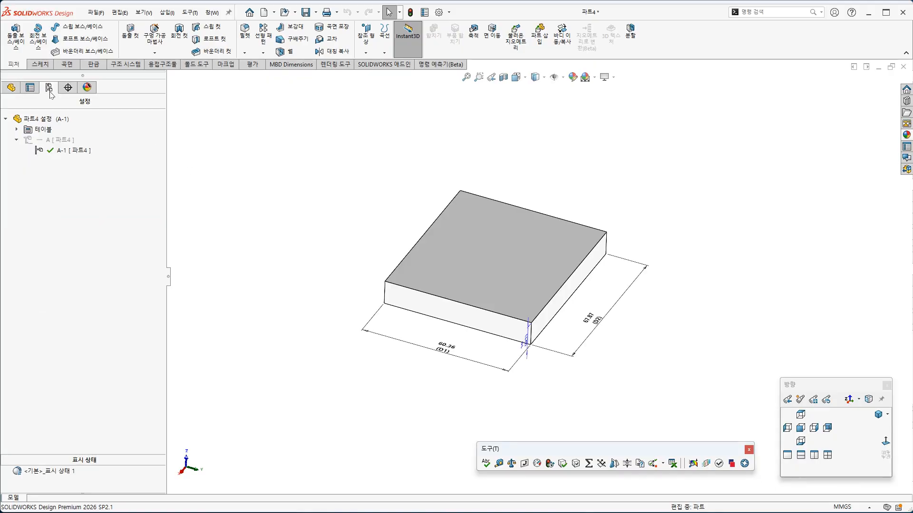
Step: Insert an Excel design table with columns for D1@스케치1, D2@스케치1 and D1@보스-돌출1, enlarged to show them all
{"action": "left_click", "coordinate": [17, 130]}
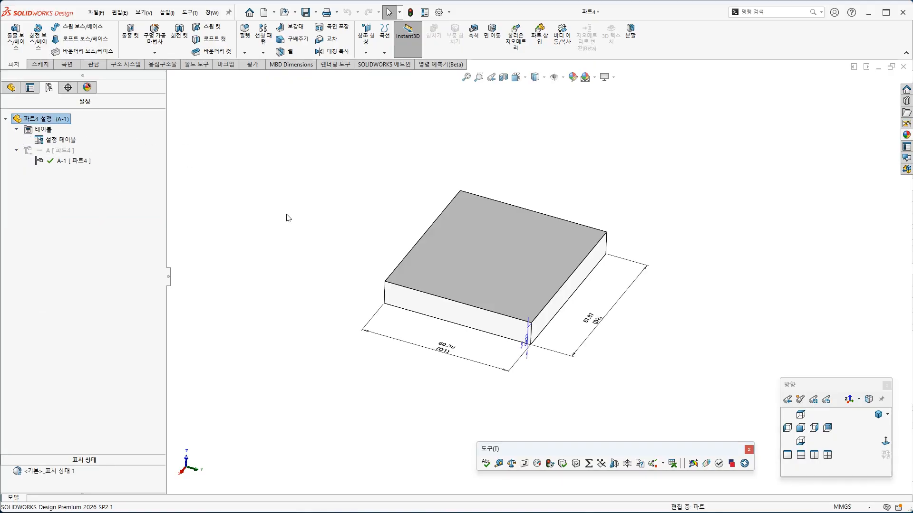
{"action": "left_click", "coordinate": [673, 464]}
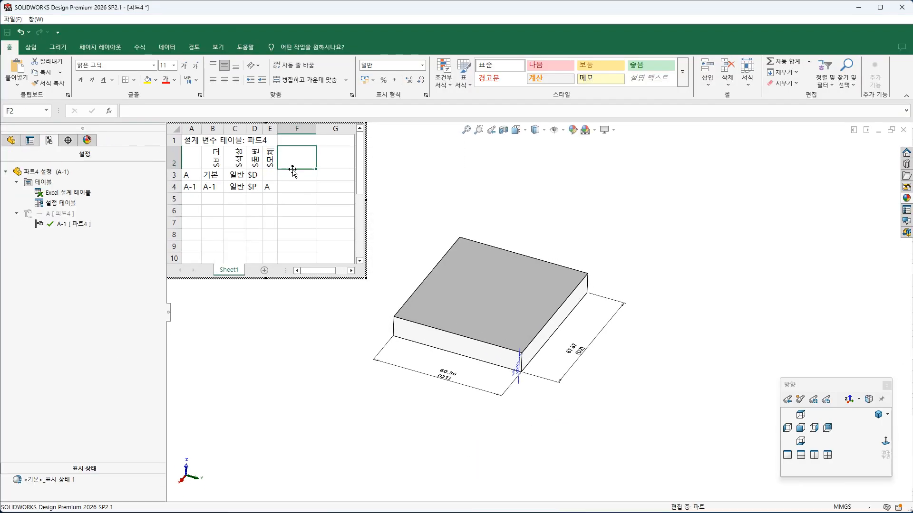
{"action": "double_click", "coordinate": [453, 379]}
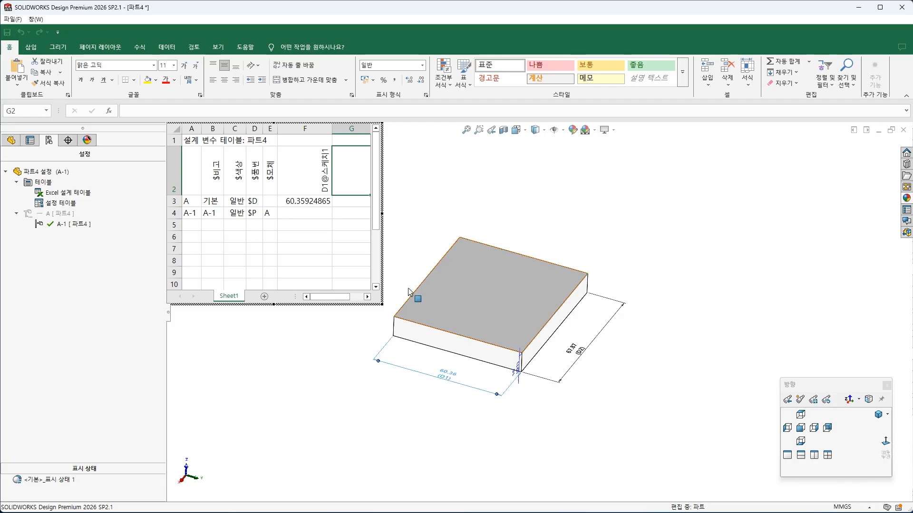
{"action": "double_click", "coordinate": [580, 352]}
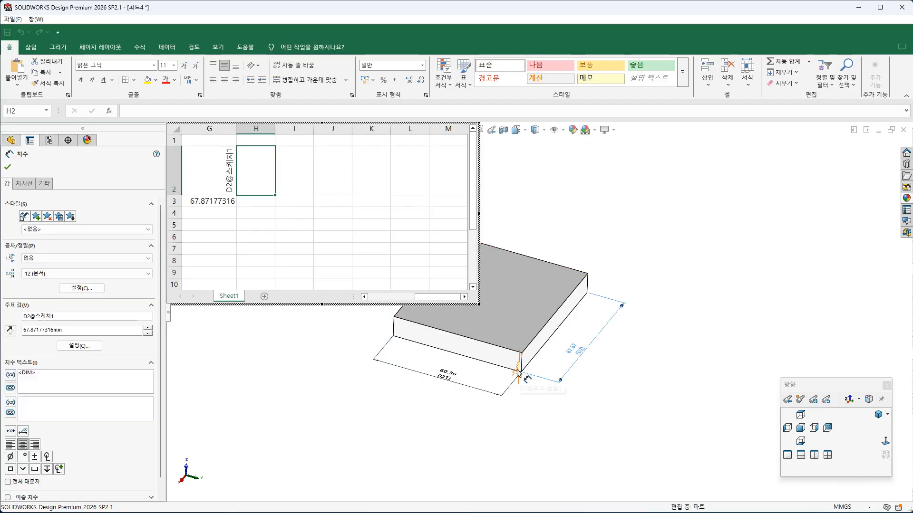
{"action": "double_click", "coordinate": [518, 369]}
{"action": "left_click_drag", "start_coordinate": [417, 309], "coordinate": [368, 309]}
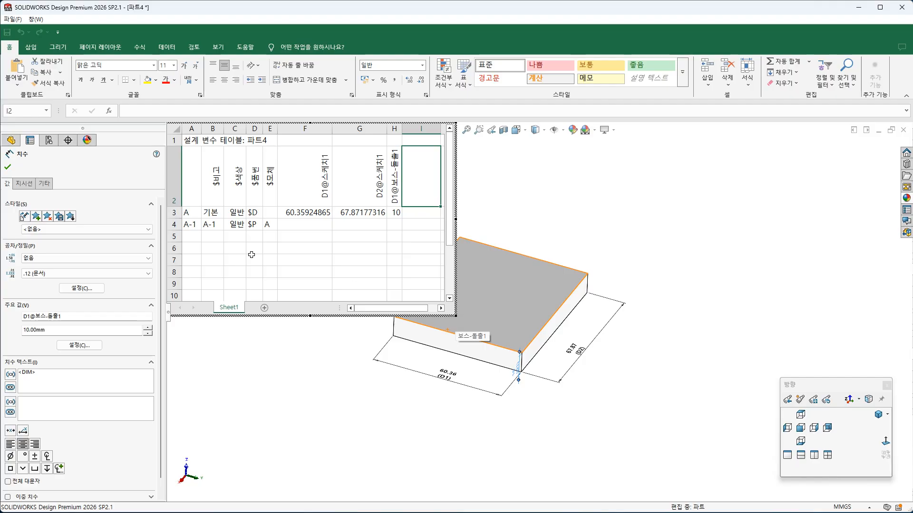
{"action": "left_click_drag", "start_coordinate": [202, 128], "coordinate": [227, 128]}
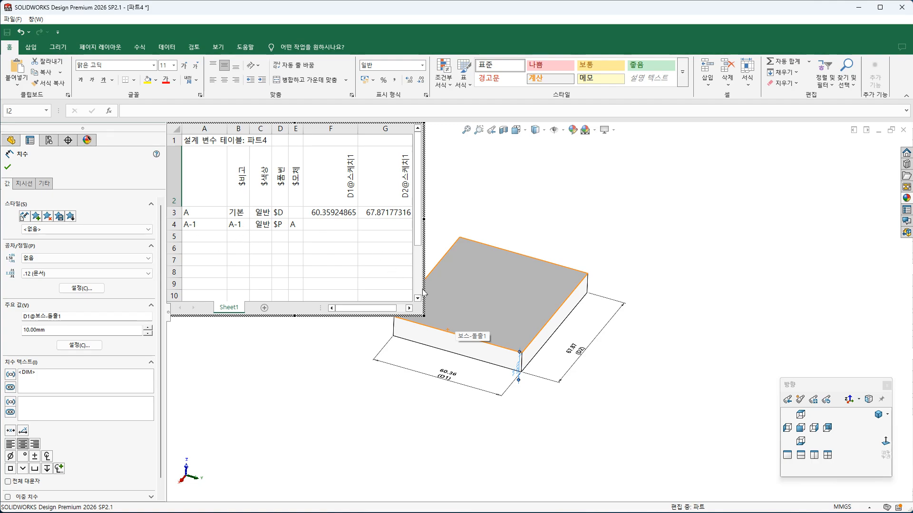
{"action": "left_click_drag", "start_coordinate": [425, 219], "coordinate": [516, 220]}
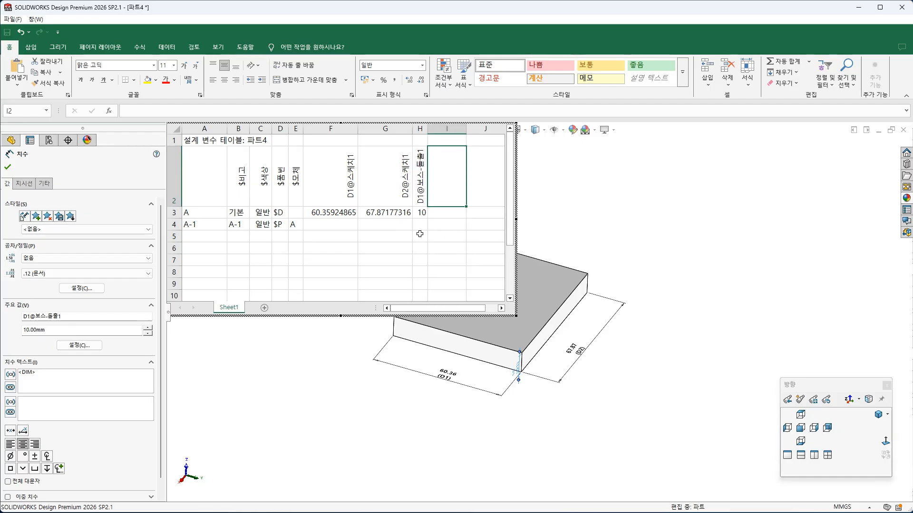
Step: Close the design table containing the three dimension columns and delete it from the part
{"action": "left_click", "coordinate": [303, 318]}
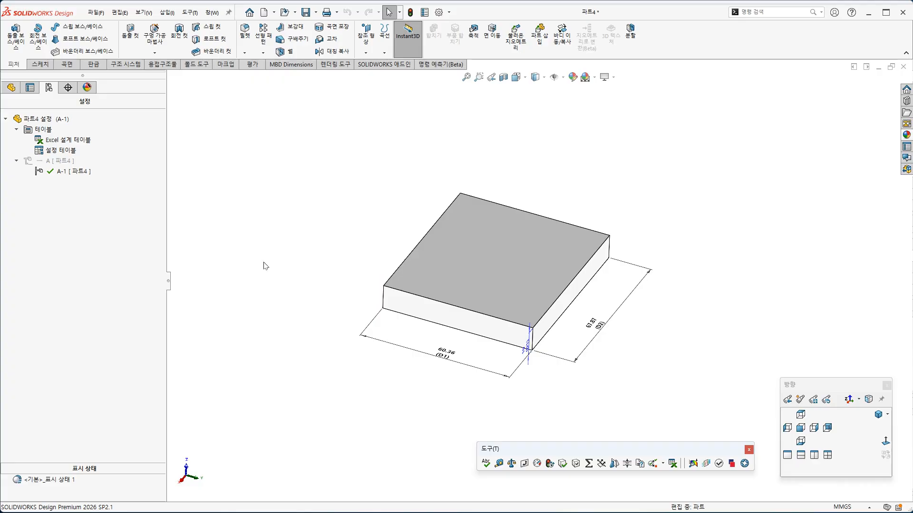
{"action": "key", "text": "Delete"}
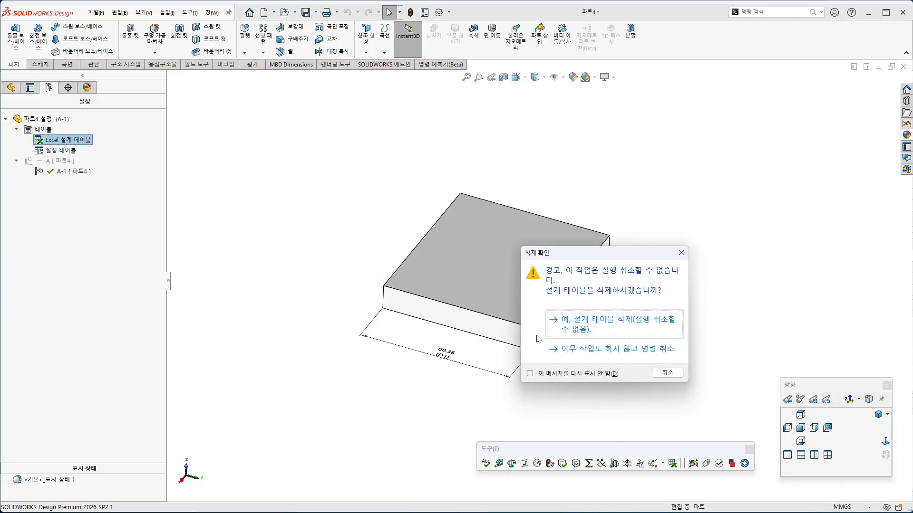
{"action": "left_click", "coordinate": [552, 327]}
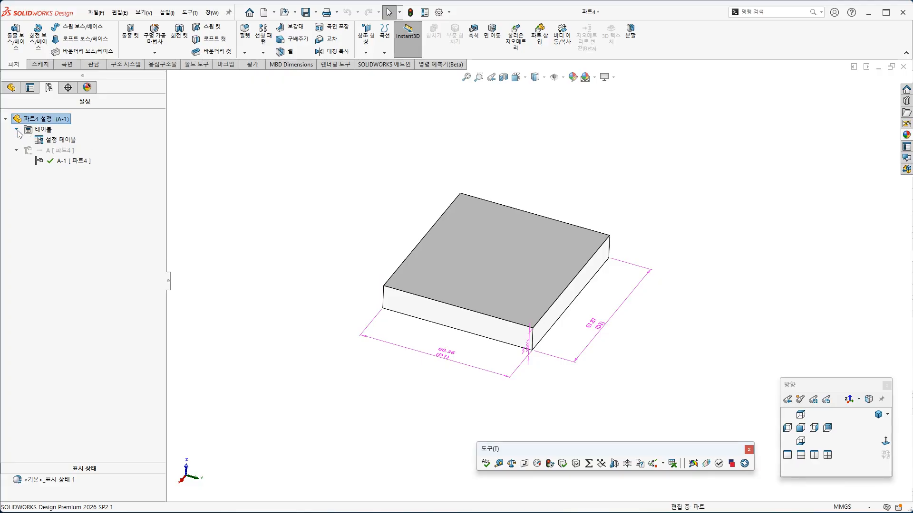
Step: Open the dimension configuration for the plate's D1 sketch dimension and leave it without changes
{"action": "right_click", "coordinate": [448, 358]}
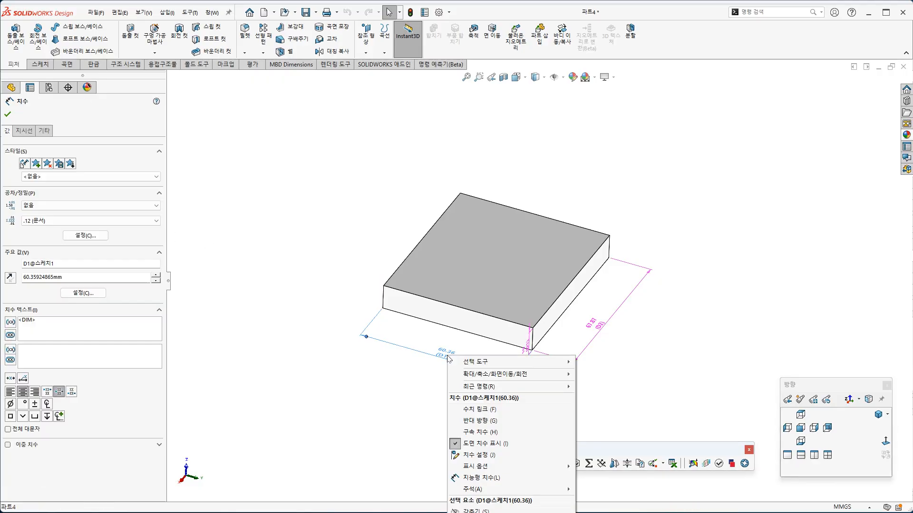
{"action": "left_click", "coordinate": [475, 455]}
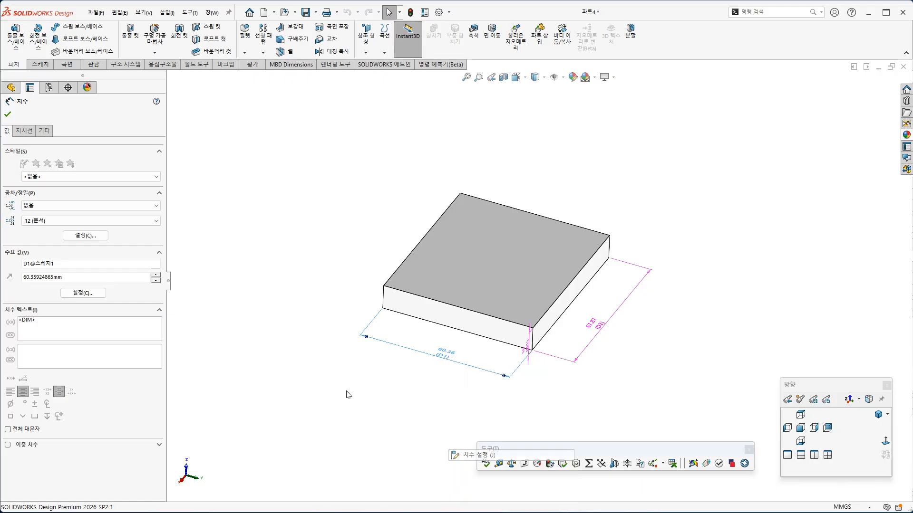
{"action": "key", "text": "Escape"}
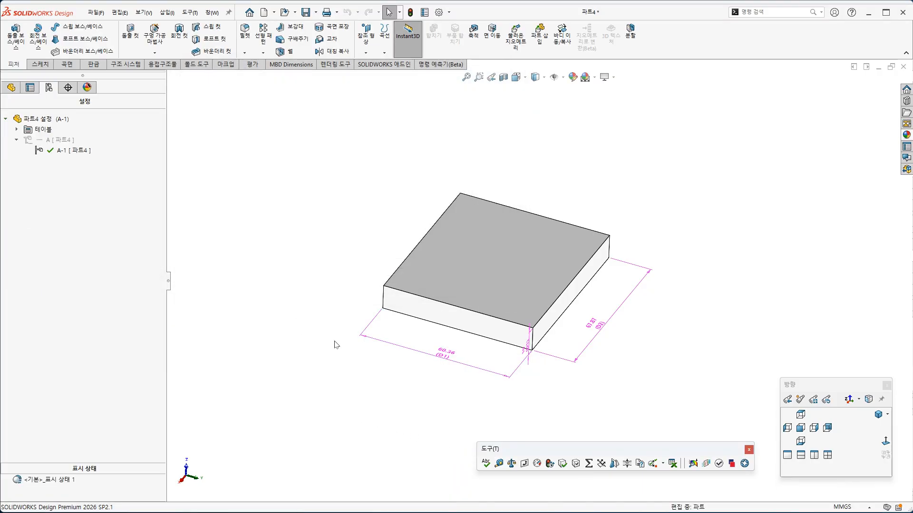
Step: Check which configurations the plate's D1 sketch dimension applies to, and cancel without changing the setting
{"action": "double_click", "coordinate": [445, 352]}
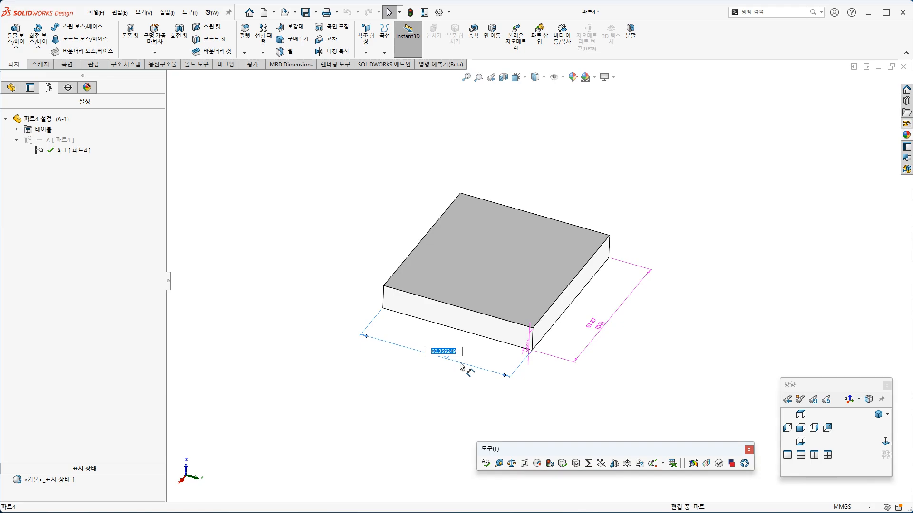
{"action": "left_click", "coordinate": [460, 367]}
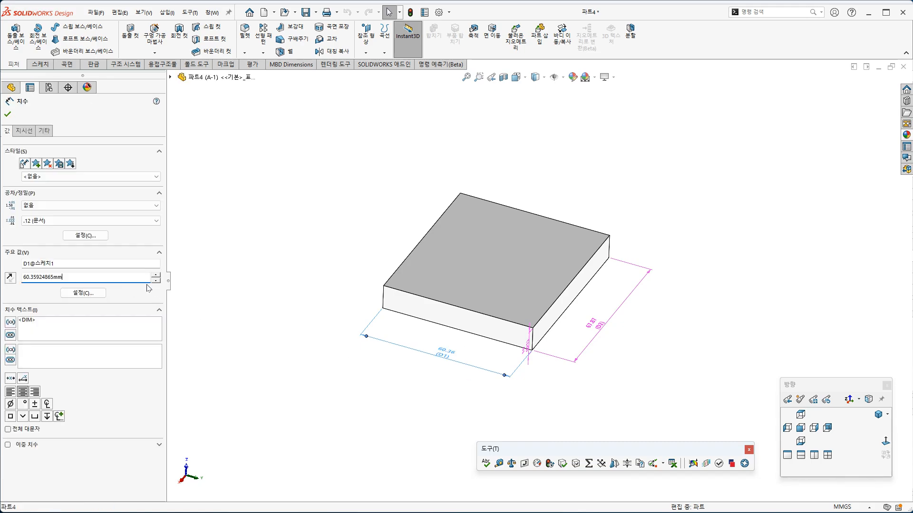
{"action": "left_click", "coordinate": [83, 293]}
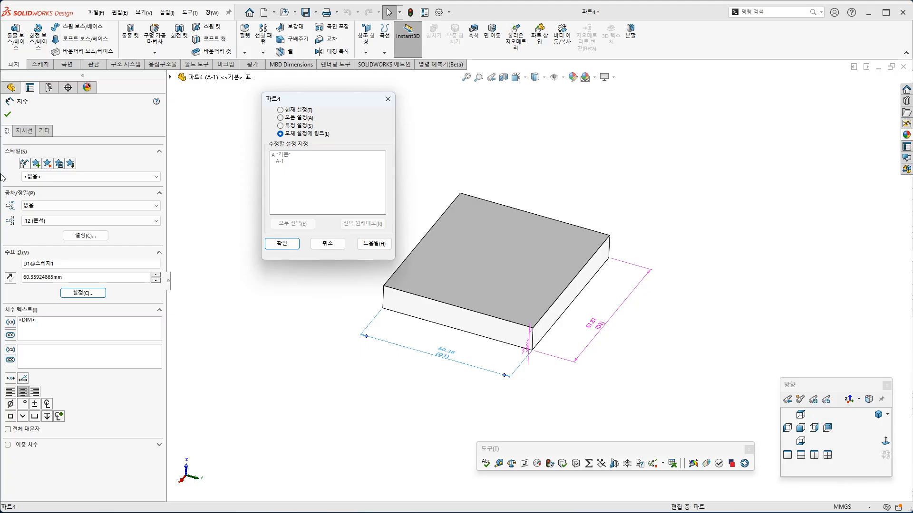
{"action": "left_click", "coordinate": [328, 243]}
Step: Close the current plate part without saving and create a new part from the Part_MM template
{"action": "left_click", "coordinate": [903, 66]}
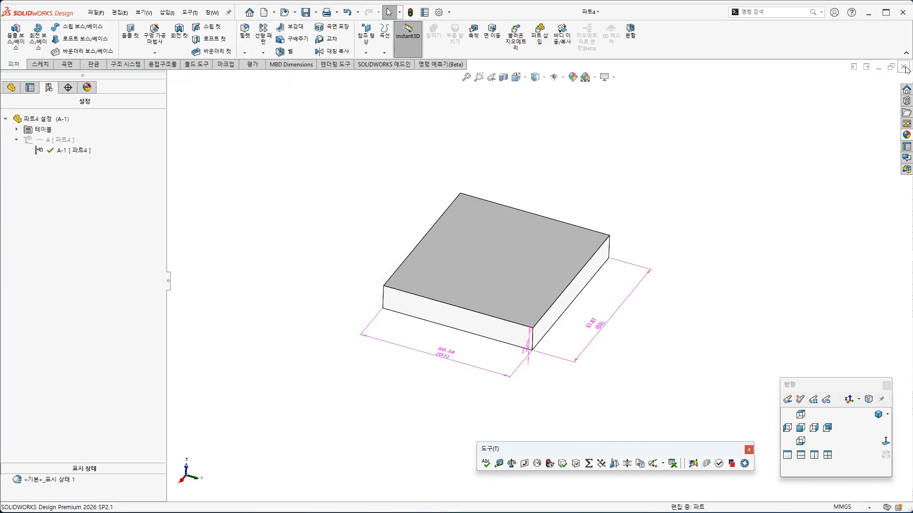
{"action": "left_click", "coordinate": [608, 349]}
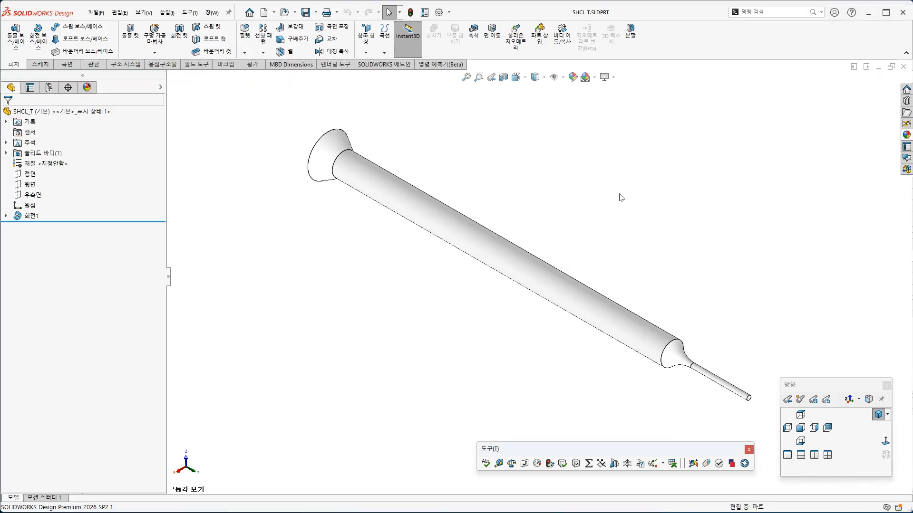
{"action": "left_click", "coordinate": [212, 13]}
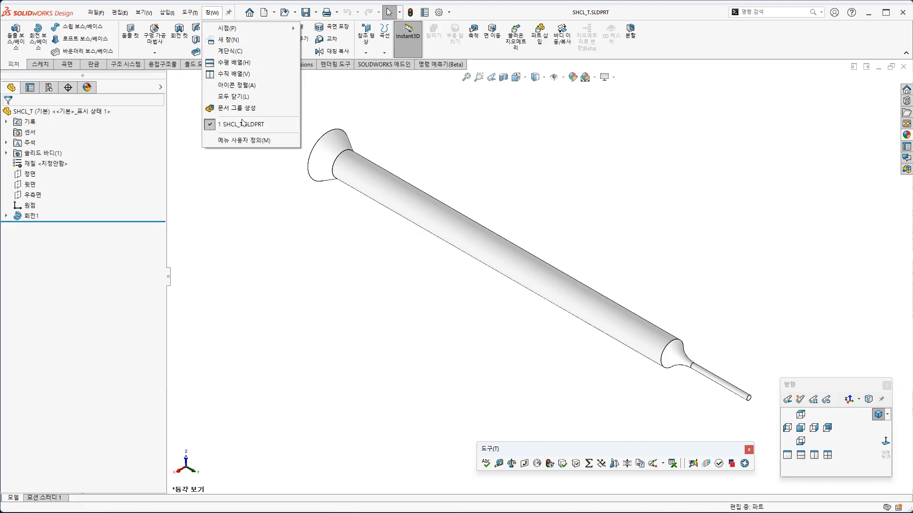
{"action": "mouse_move", "coordinate": [96, 13]}
{"action": "left_click", "coordinate": [114, 28]}
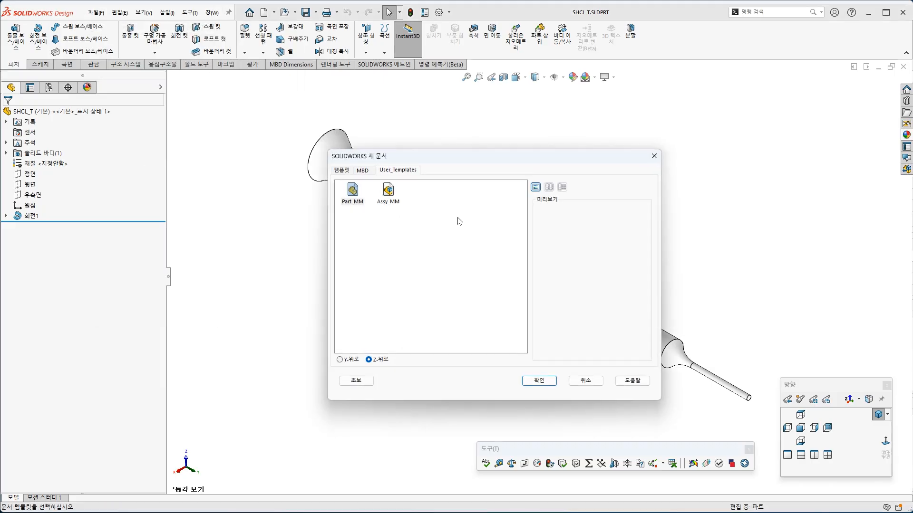
{"action": "double_click", "coordinate": [358, 202]}
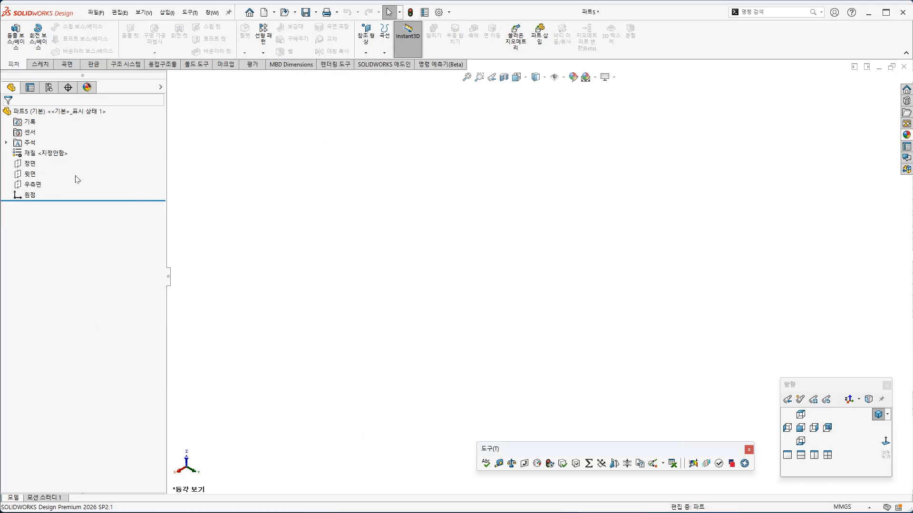
Step: Sketch a center rectangle about 71 × 53 mm on the 윗면 plane, centred on the origin
{"action": "right_click", "coordinate": [37, 177]}
{"action": "left_click", "coordinate": [48, 159]}
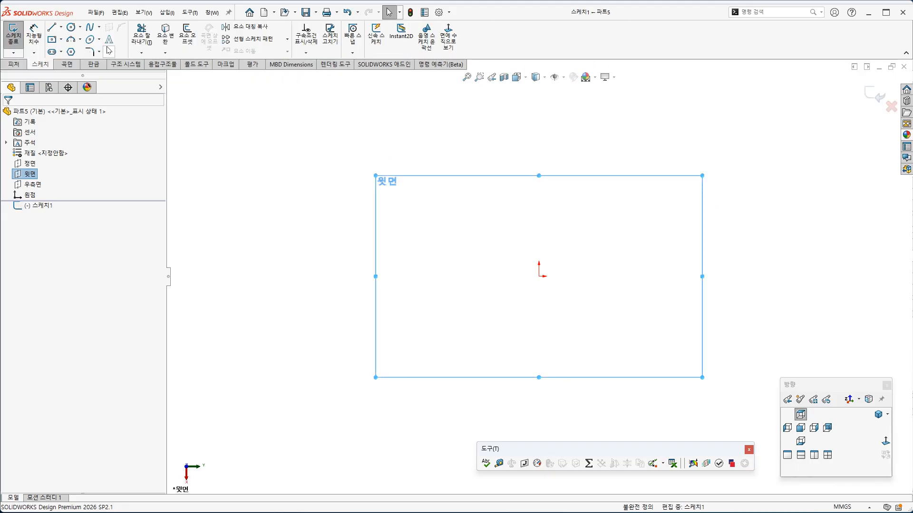
{"action": "left_click", "coordinate": [51, 39]}
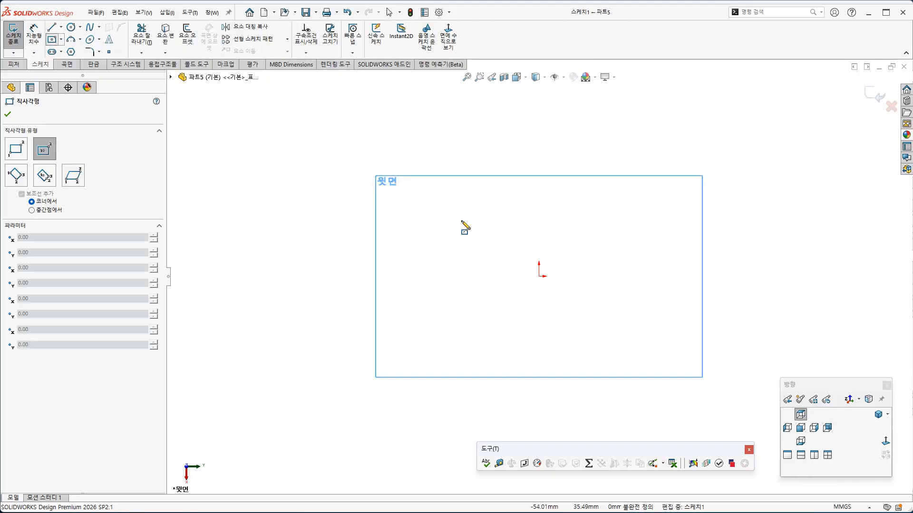
{"action": "left_click", "coordinate": [540, 276]}
{"action": "left_click", "coordinate": [603, 326]}
{"action": "key", "text": "Escape"}
Step: Dimension the rectangle's horizontal and vertical sides, accepting the sizes as drawn
{"action": "key", "text": "s"}
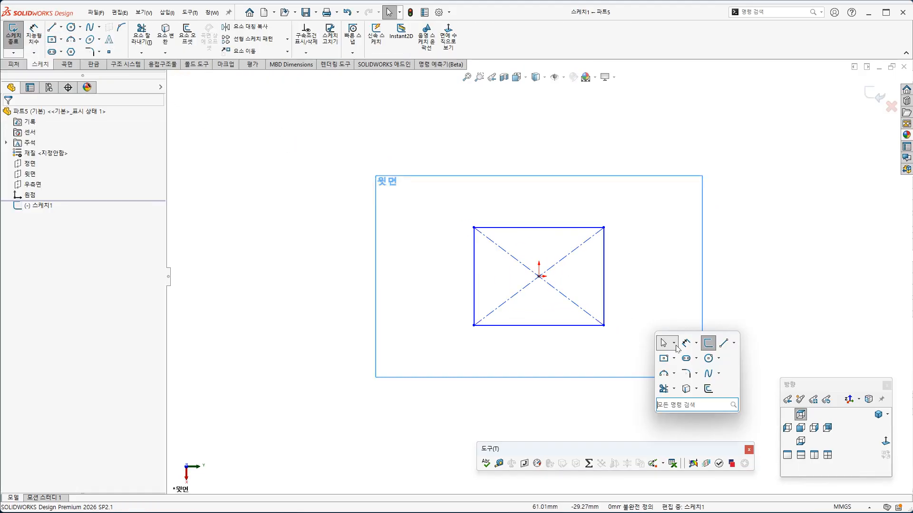
{"action": "left_click", "coordinate": [663, 343]}
{"action": "left_click", "coordinate": [571, 327]}
{"action": "left_click", "coordinate": [585, 340]}
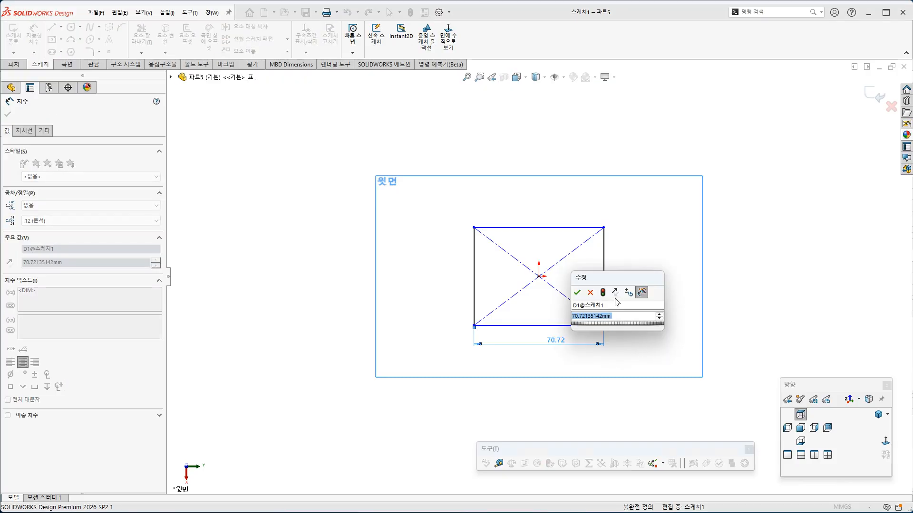
{"action": "key", "text": "Return"}
{"action": "left_click", "coordinate": [604, 275]}
{"action": "left_click", "coordinate": [635, 276]}
{"action": "key", "text": "Return"}
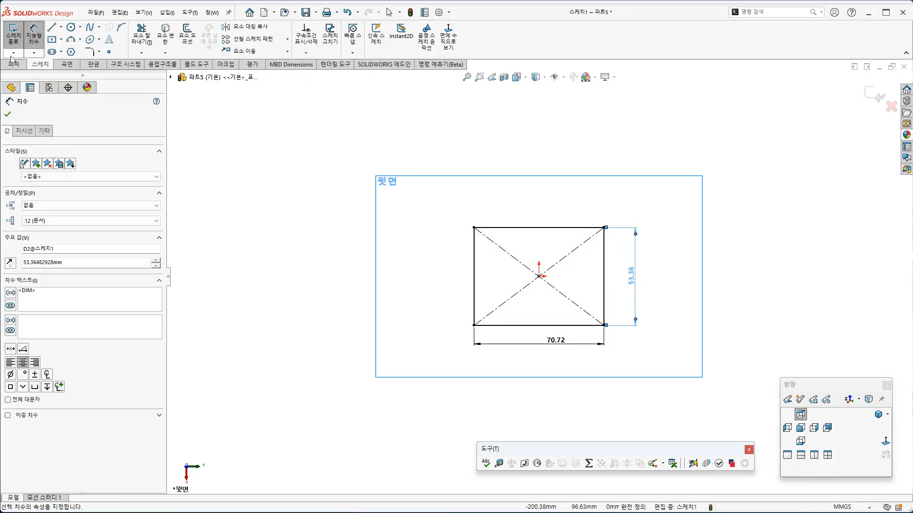
Step: Extrude the rectangle 10 mm into a solid plate
{"action": "left_click", "coordinate": [13, 64]}
{"action": "left_click", "coordinate": [14, 36]}
{"action": "key", "text": "Return"}
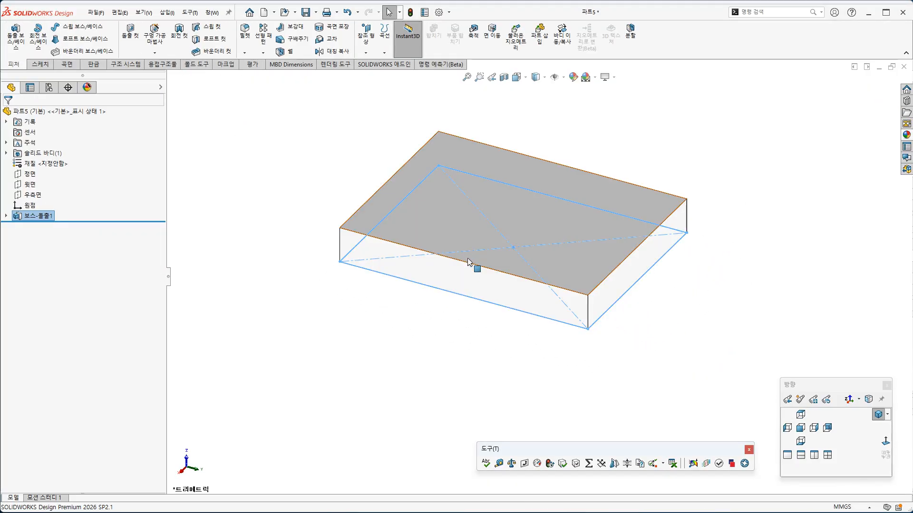
Step: Display the dimension names and all feature dimensions on the new plate
{"action": "left_click", "coordinate": [555, 77]}
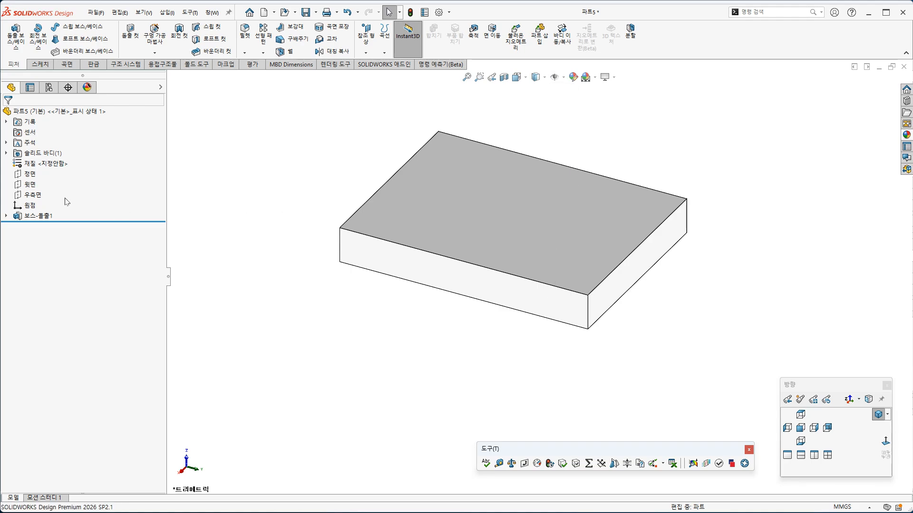
{"action": "right_click", "coordinate": [33, 143]}
{"action": "left_click", "coordinate": [54, 162]}
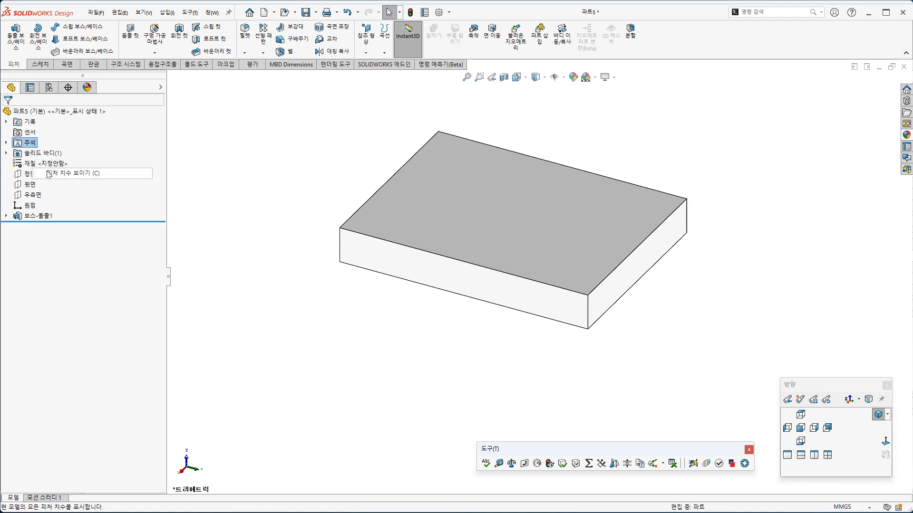
Step: Rename the plate's default configuration as A
{"action": "left_click", "coordinate": [49, 88]}
{"action": "right_click", "coordinate": [52, 130]}
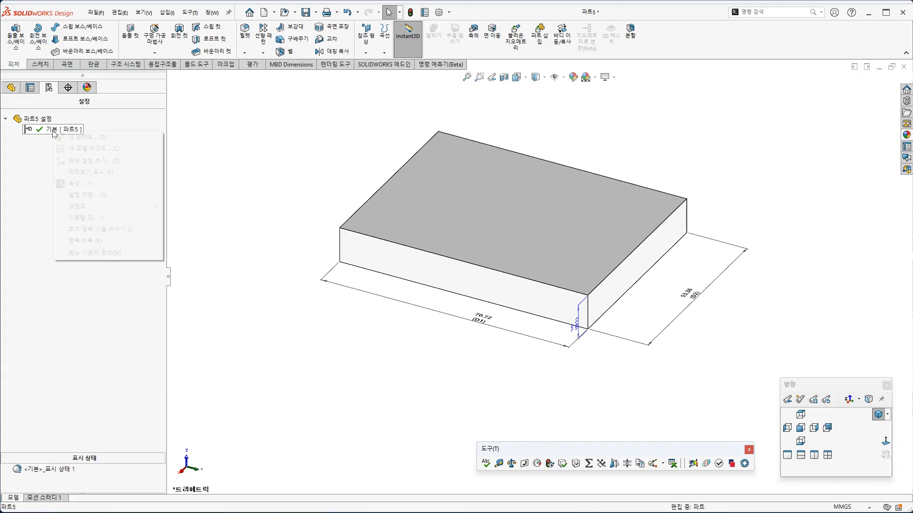
{"action": "left_click", "coordinate": [77, 184]}
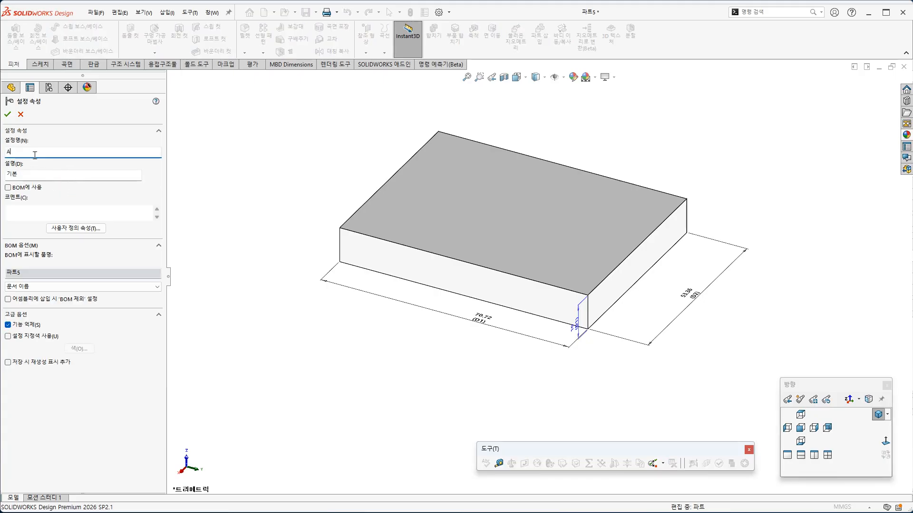
{"action": "left_click", "coordinate": [8, 115]}
Step: Add a derived configuration named A-1 under configuration A and expand the tables folder
{"action": "right_click", "coordinate": [57, 131]}
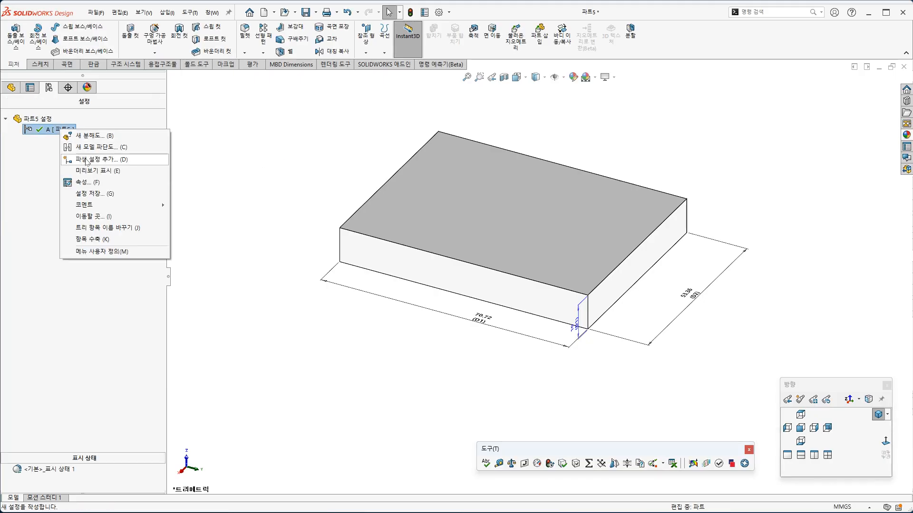
{"action": "left_click", "coordinate": [95, 162]}
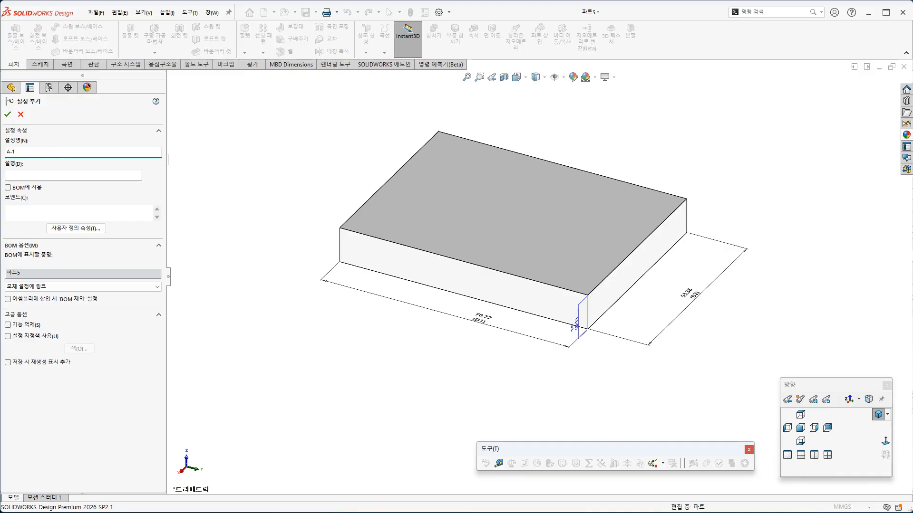
{"action": "key", "text": "Return"}
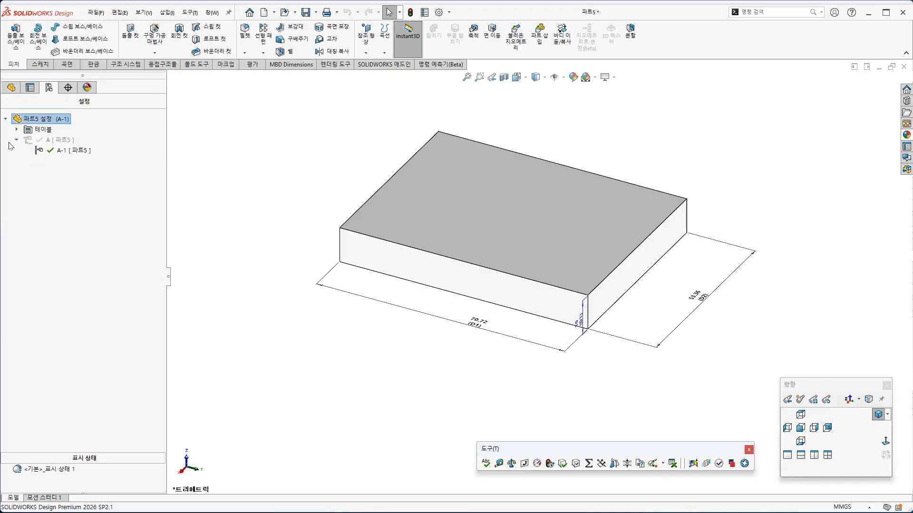
{"action": "left_click", "coordinate": [17, 130]}
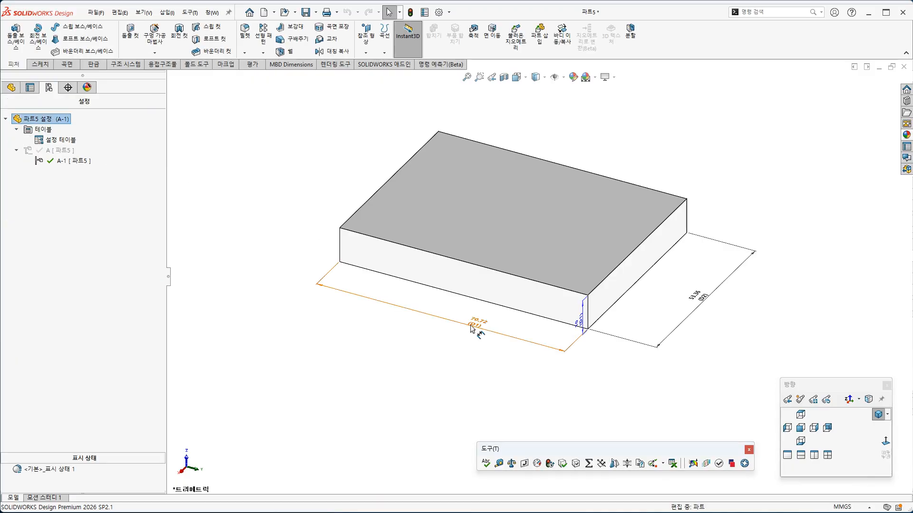
Step: Set the D1@스케치1 dimension to apply to the current configuration only
{"action": "left_click", "coordinate": [431, 319]}
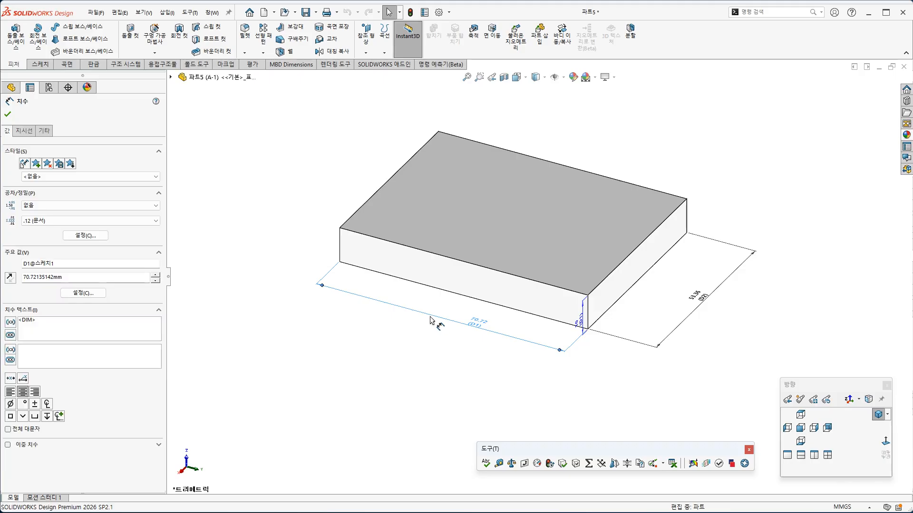
{"action": "left_click", "coordinate": [86, 293]}
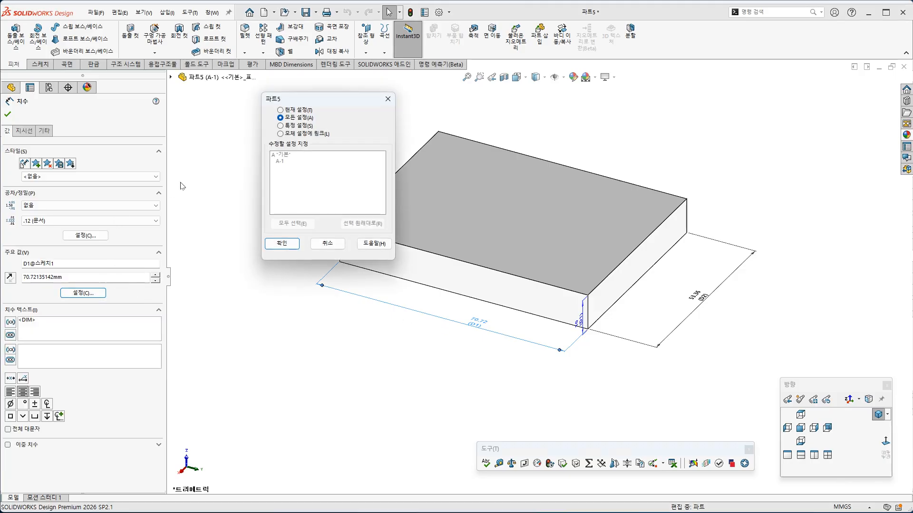
{"action": "left_click", "coordinate": [298, 111]}
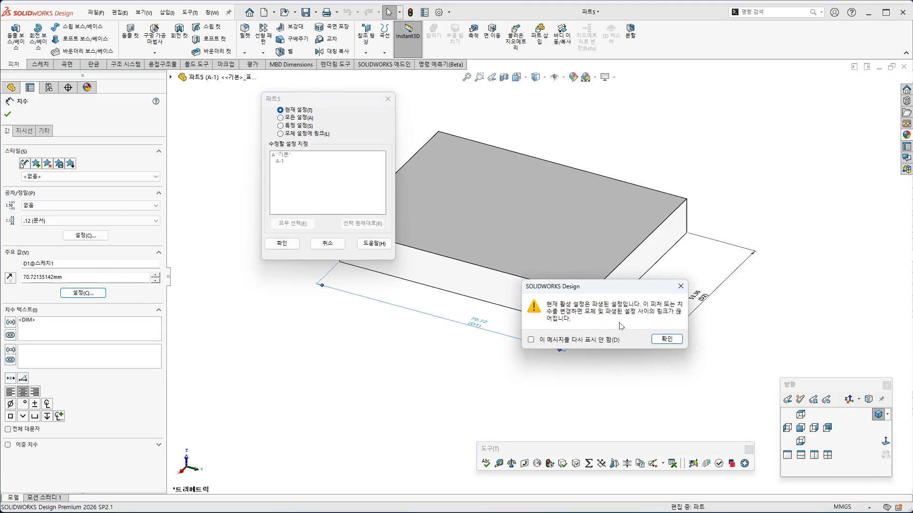
{"action": "left_click", "coordinate": [668, 340]}
{"action": "left_click", "coordinate": [282, 244]}
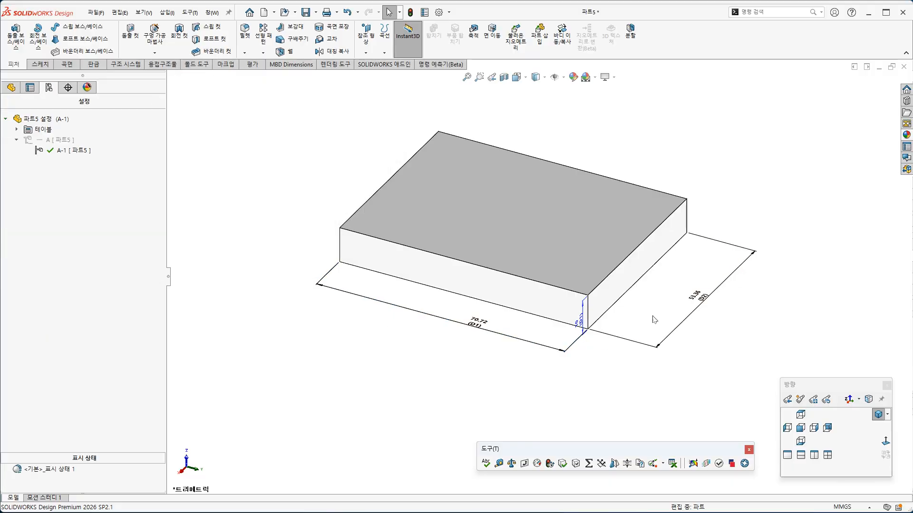
Step: Set the D2@스케치1 dimension to apply to the current configuration only
{"action": "left_click", "coordinate": [708, 297]}
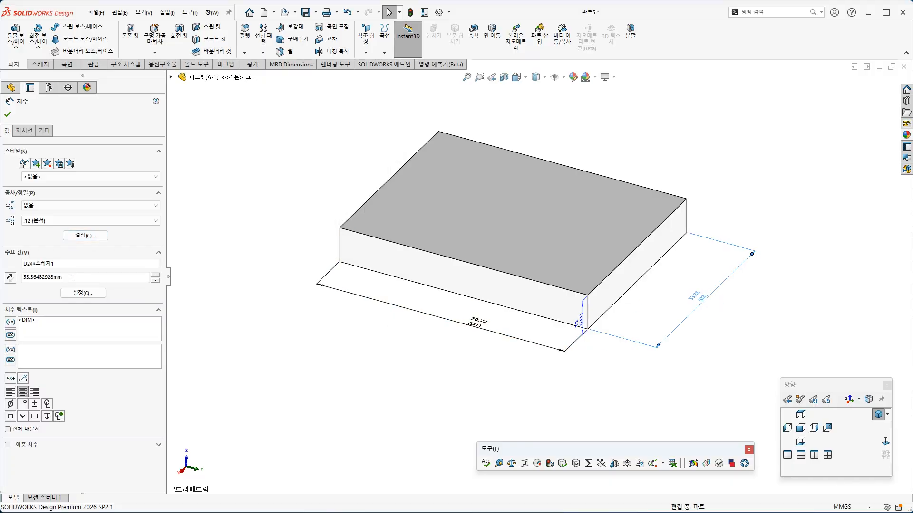
{"action": "left_click", "coordinate": [83, 292]}
{"action": "left_click", "coordinate": [295, 109]}
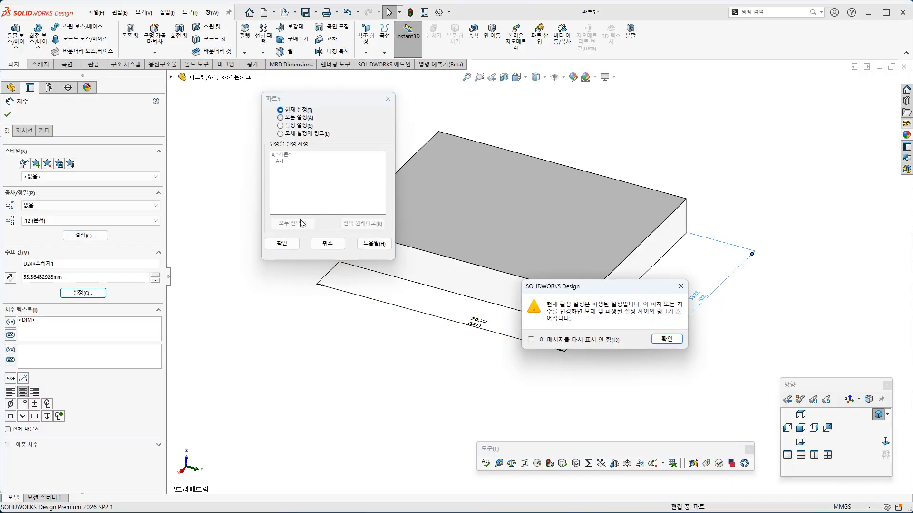
{"action": "left_click", "coordinate": [667, 339]}
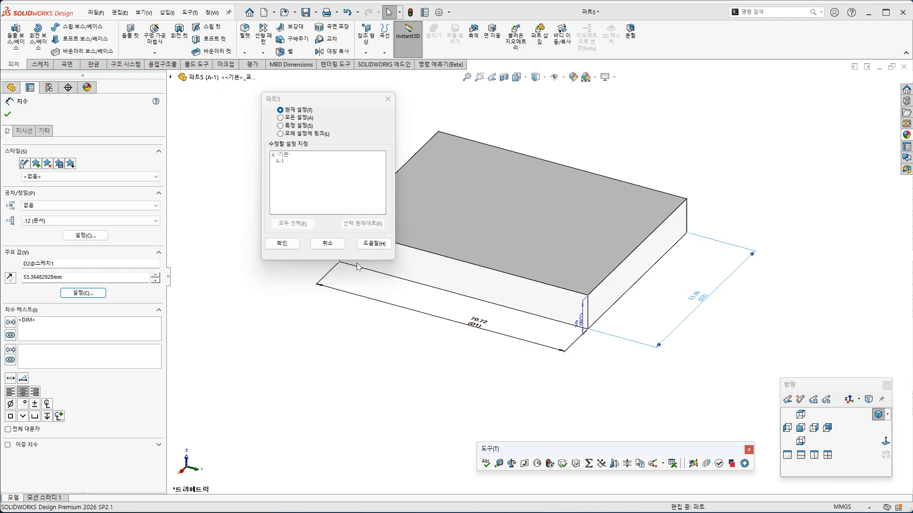
{"action": "left_click", "coordinate": [282, 243]}
Step: Set the D1@보스-돌출1 thickness dimension to apply to the current configuration only
{"action": "left_click", "coordinate": [579, 328]}
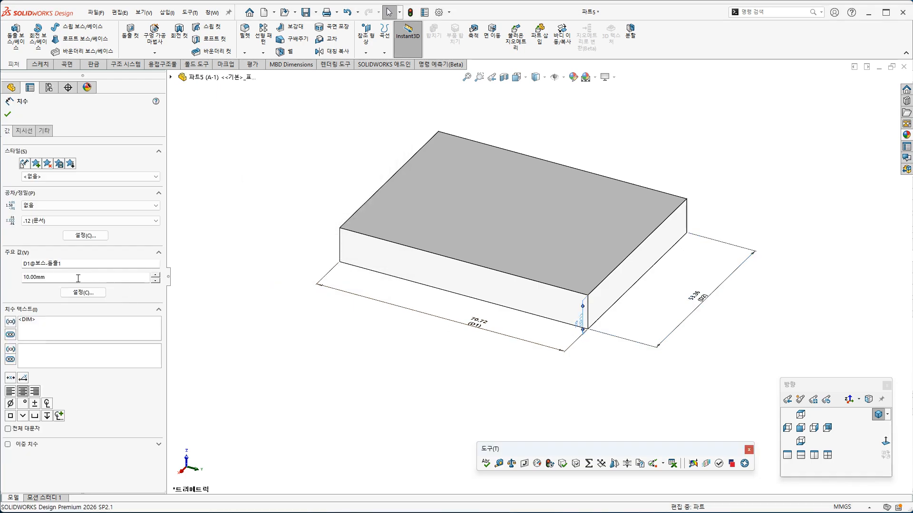
{"action": "left_click", "coordinate": [83, 292]}
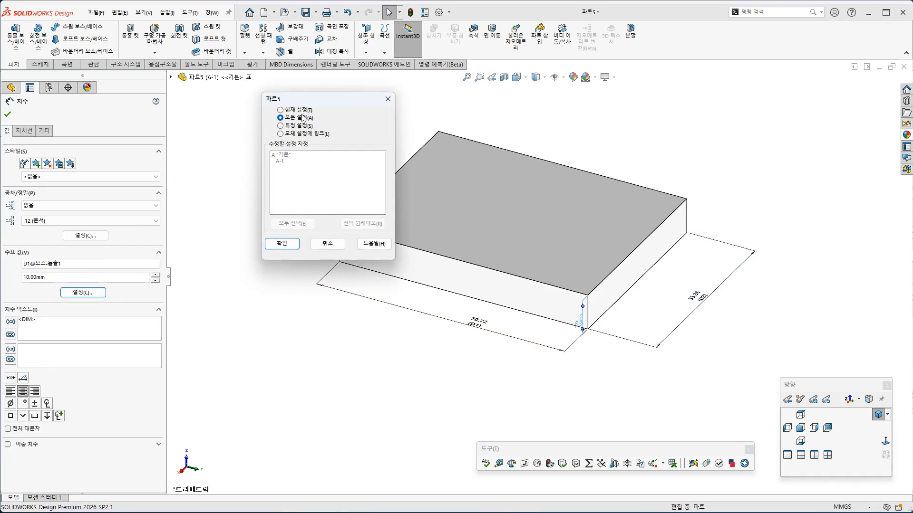
{"action": "left_click", "coordinate": [666, 339]}
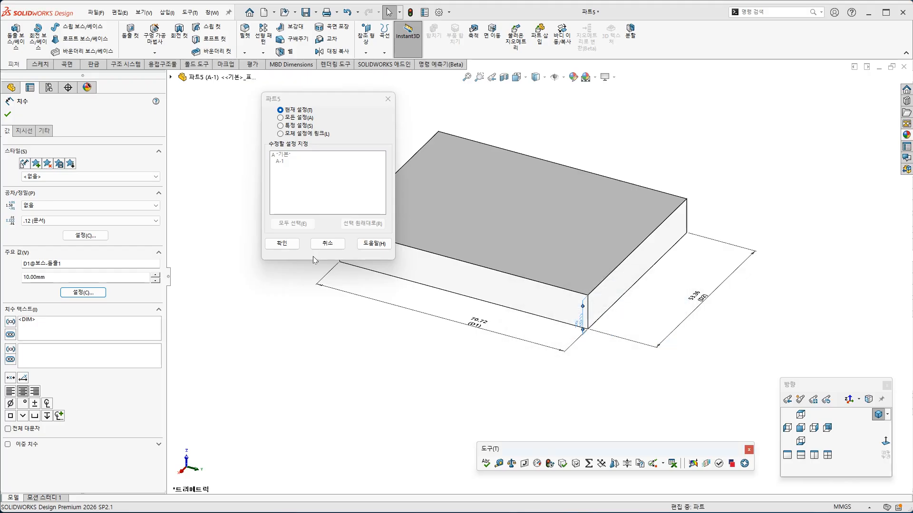
{"action": "left_click", "coordinate": [281, 244]}
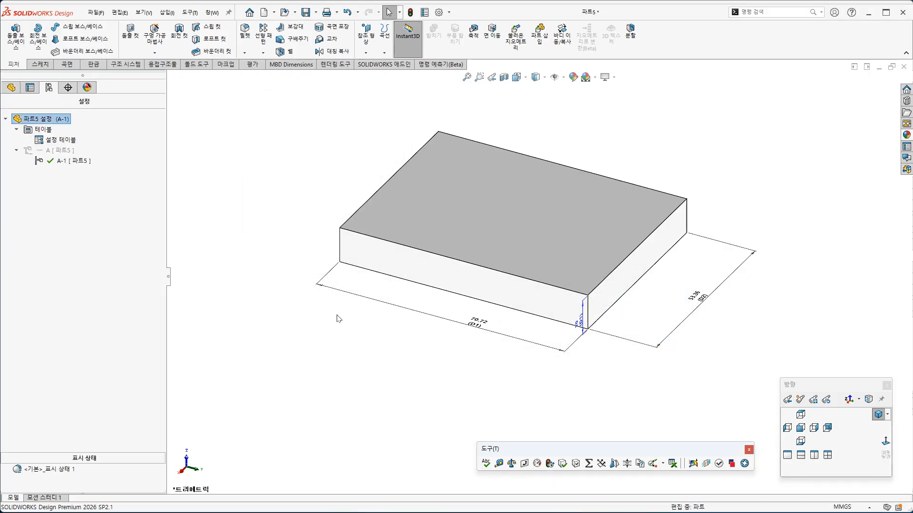
Step: Insert an Excel design table into the new plate part and enlarge its frame to show more columns
{"action": "left_click", "coordinate": [653, 463]}
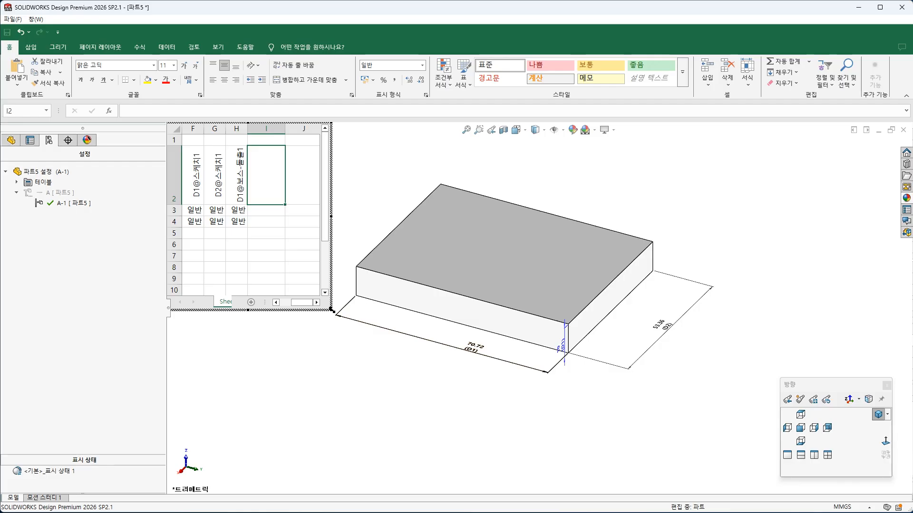
{"action": "left_click_drag", "start_coordinate": [331, 311], "coordinate": [597, 389]}
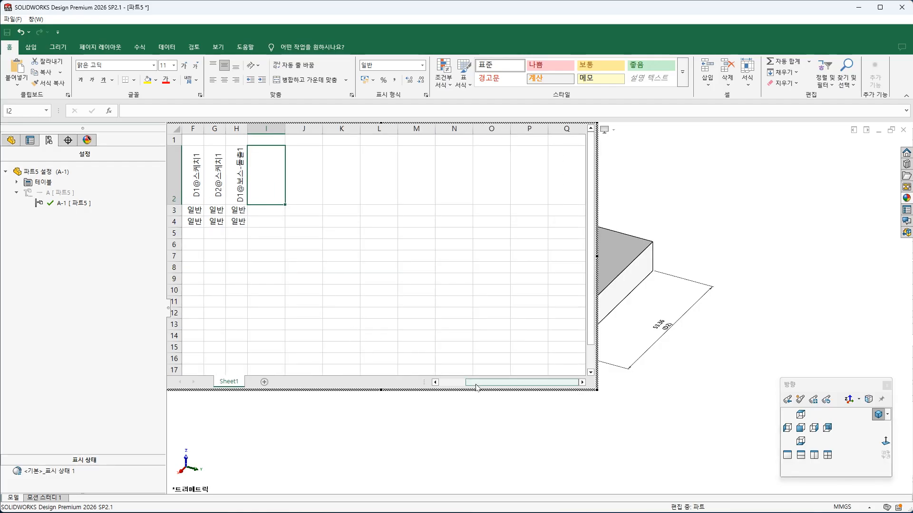
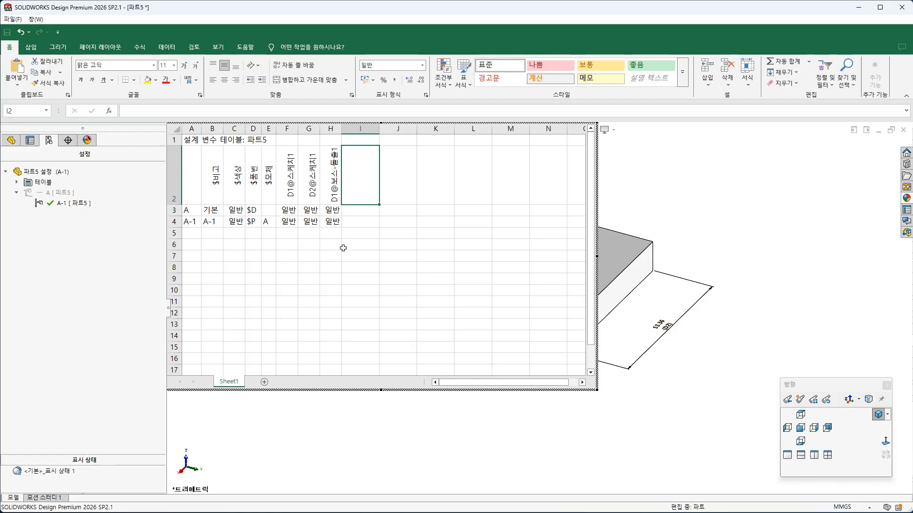
Step: Leave the design table and close the plate part without saving its changes
{"action": "left_click", "coordinate": [742, 232]}
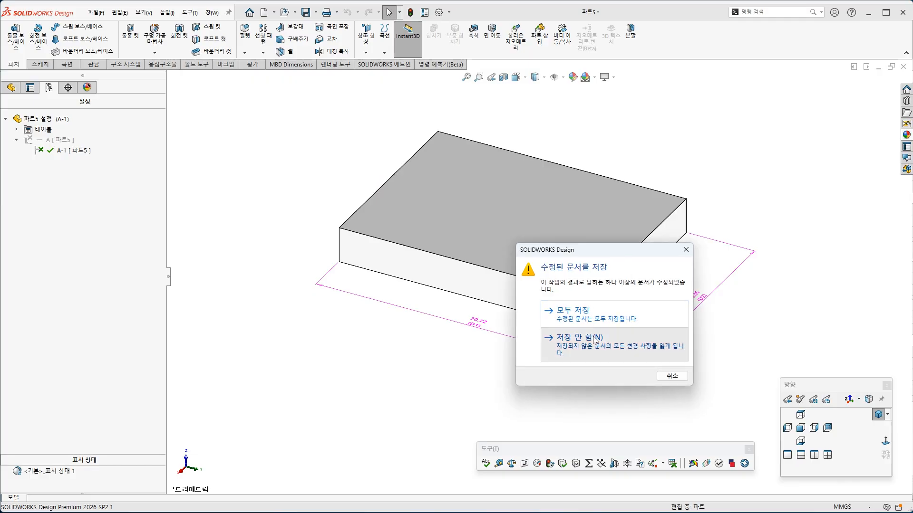
{"action": "left_click", "coordinate": [594, 341]}
{"action": "scroll", "coordinate": [542, 304], "scroll_direction": "up", "scroll_amount": 3}
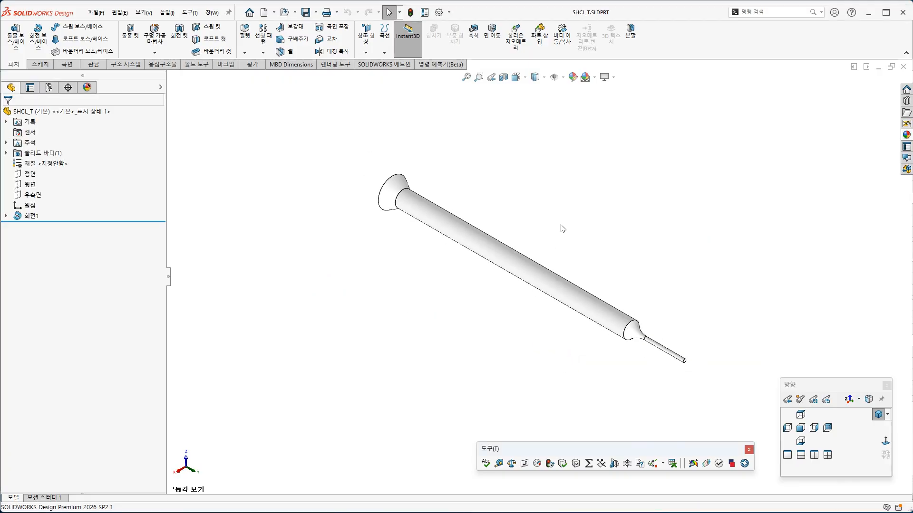
Step: Show the feature dimensions on the SHCL_T pin part and display its configuration list
{"action": "left_click", "coordinate": [563, 77]}
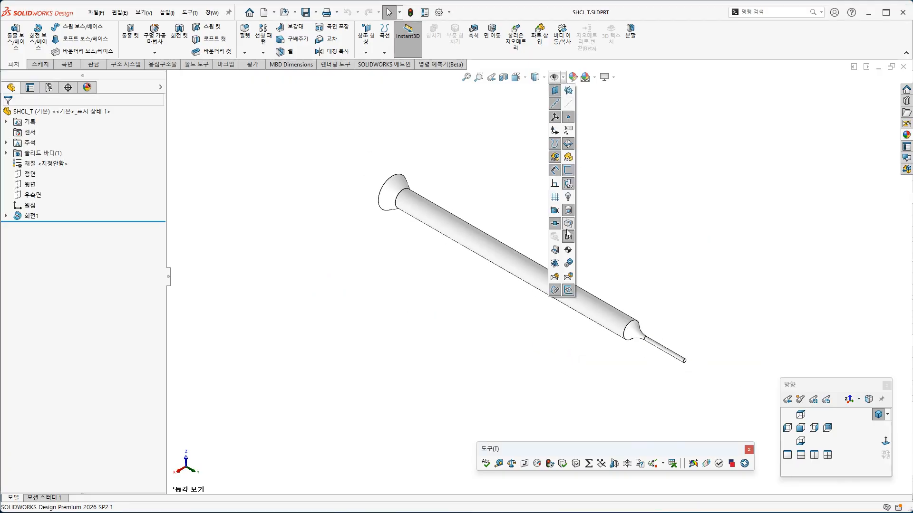
{"action": "right_click", "coordinate": [29, 143]}
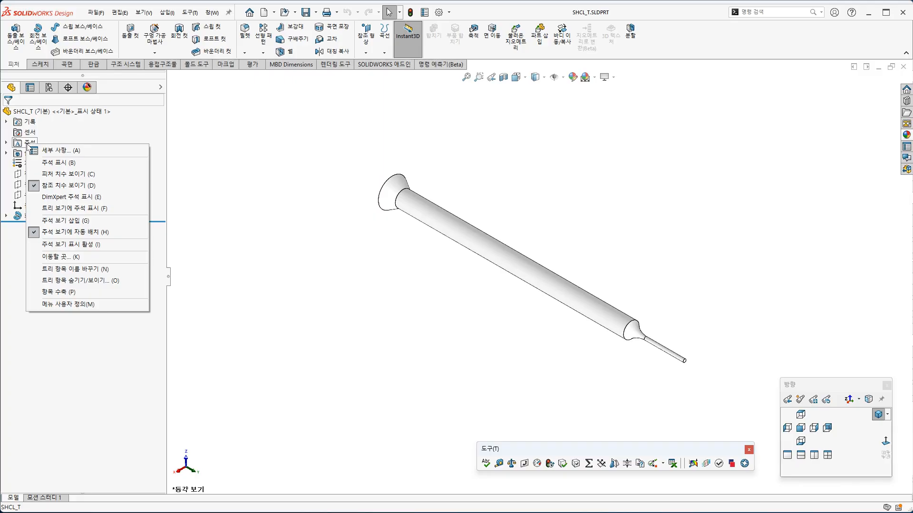
{"action": "left_click", "coordinate": [57, 180]}
{"action": "middle_click_drag", "start_coordinate": [403, 355], "coordinate": [433, 337]}
{"action": "left_click", "coordinate": [49, 88]}
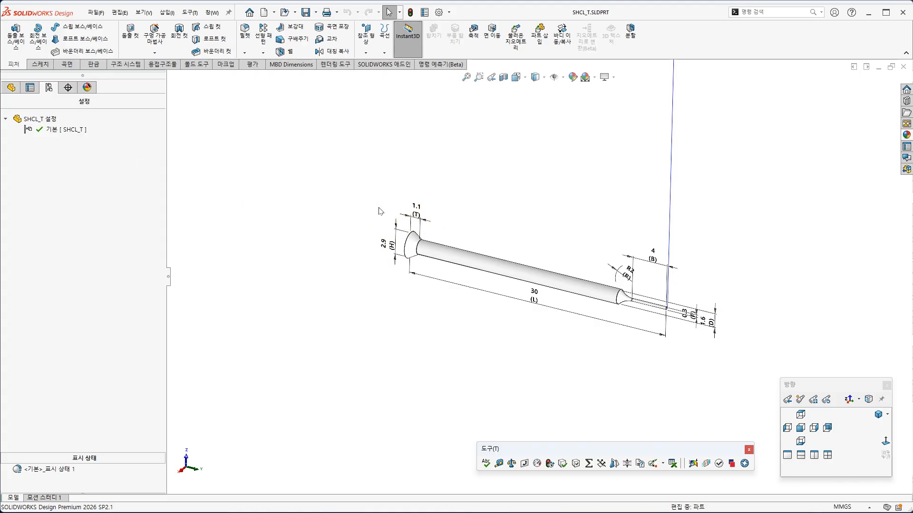
Step: Examine the options, value and properties of the pin's head dimension H@스케치1, and check the head thickness dimension T
{"action": "right_click", "coordinate": [394, 253]}
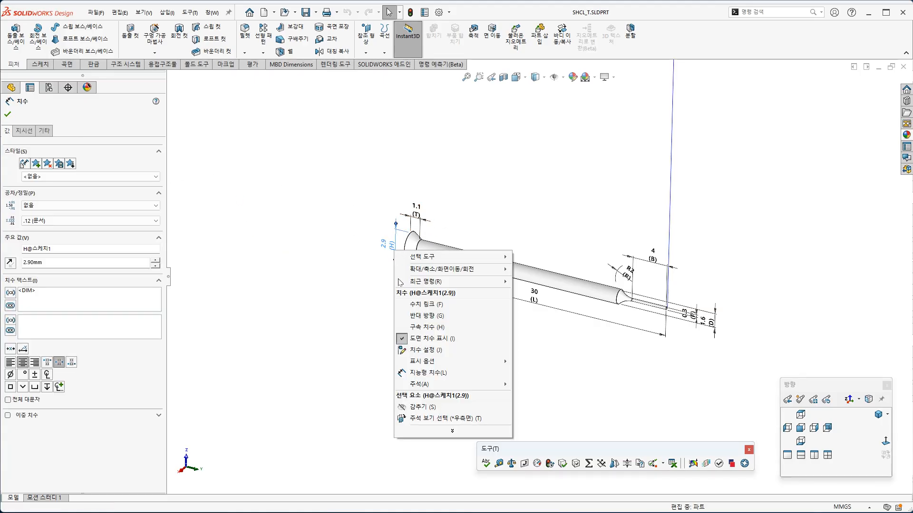
{"action": "left_click", "coordinate": [310, 347]}
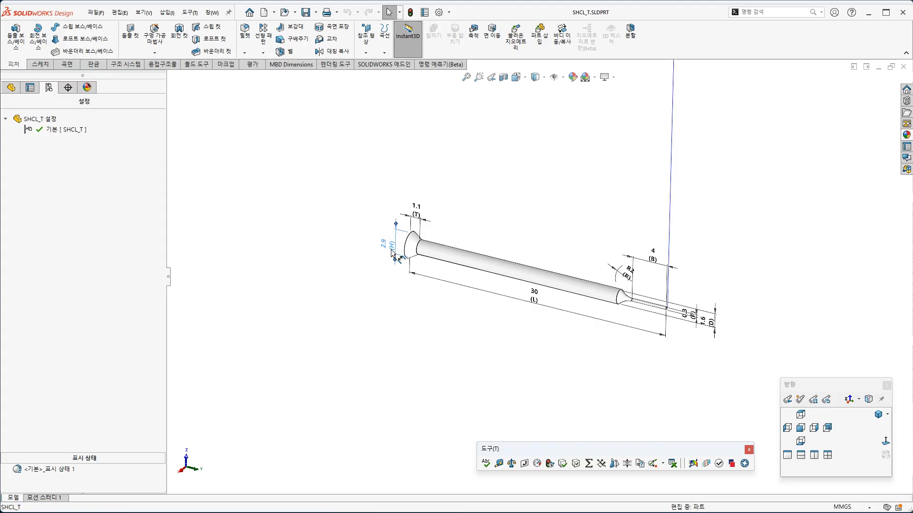
{"action": "double_click", "coordinate": [392, 253]}
{"action": "left_click", "coordinate": [370, 236]}
{"action": "double_click", "coordinate": [423, 220]}
{"action": "left_click", "coordinate": [265, 236]}
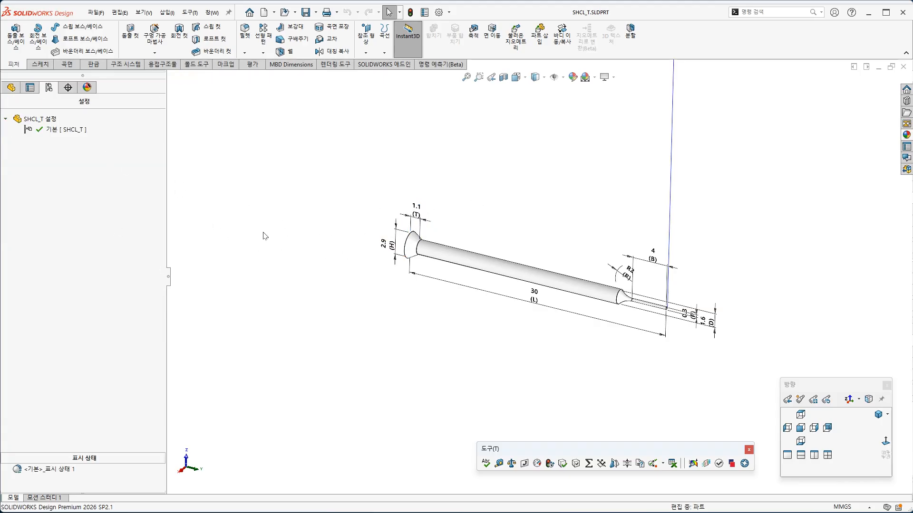
{"action": "left_click", "coordinate": [396, 241]}
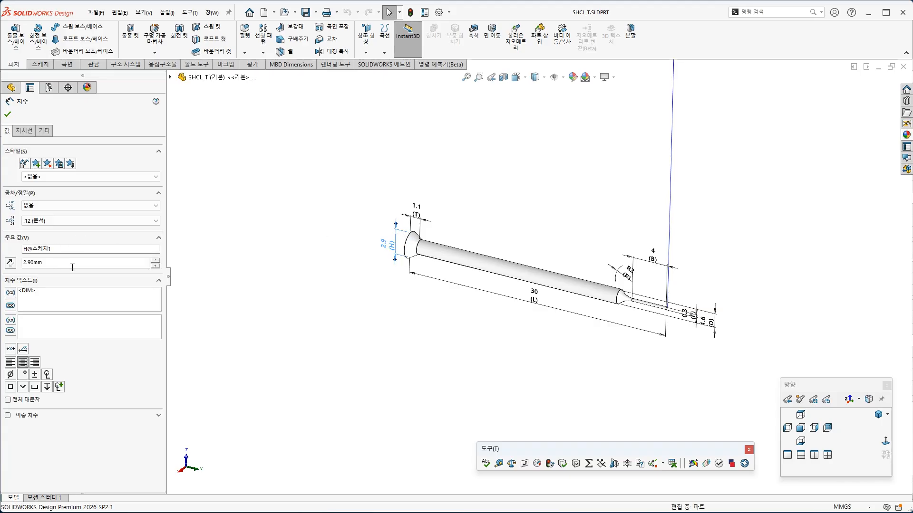
Step: Rename the default configuration as SHCL Dia 1.6 and use the same text as its description
{"action": "left_click", "coordinate": [222, 278]}
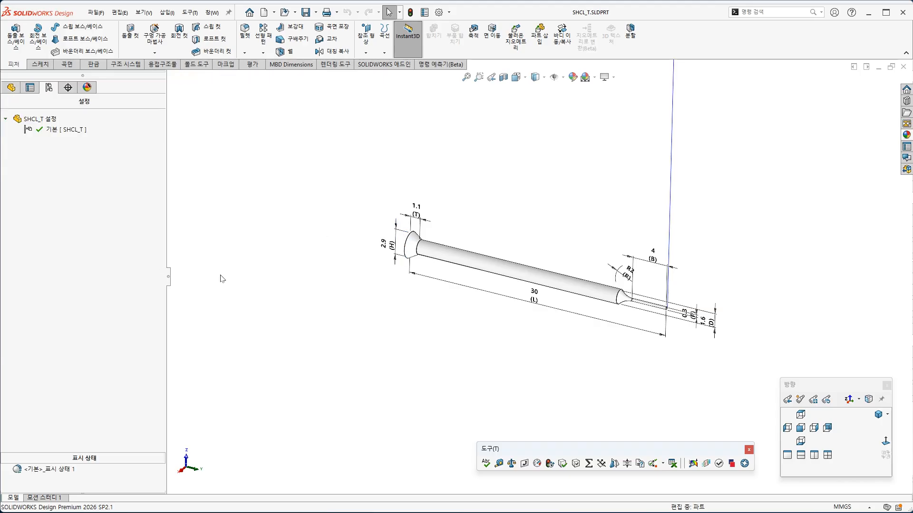
{"action": "right_click", "coordinate": [57, 130]}
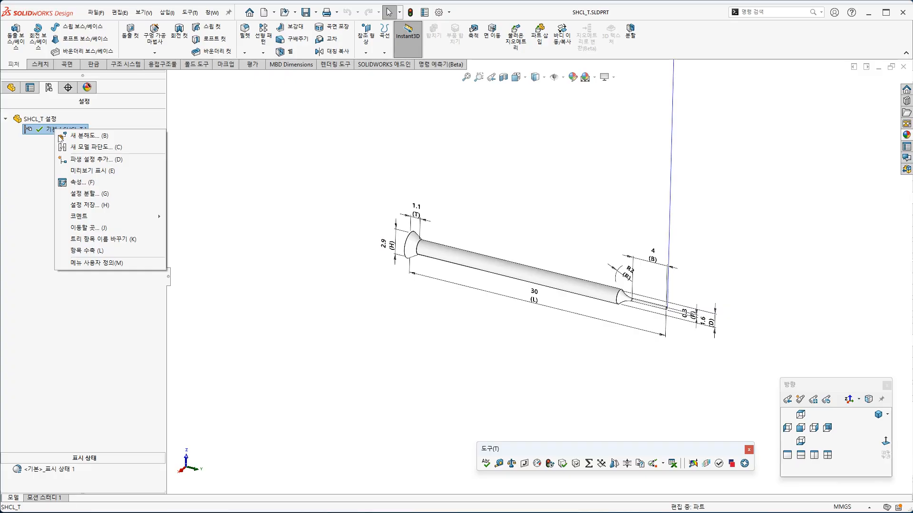
{"action": "left_click", "coordinate": [125, 182]}
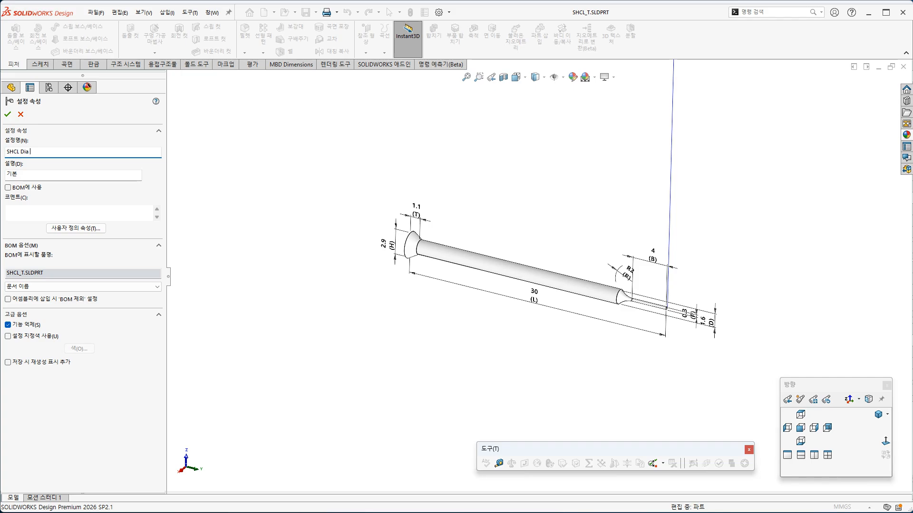
{"action": "key", "text": "ctrl+a"}
{"action": "key", "text": "ctrl+c"}
{"action": "double_click", "coordinate": [24, 174]}
{"action": "key", "text": "ctrl+v"}
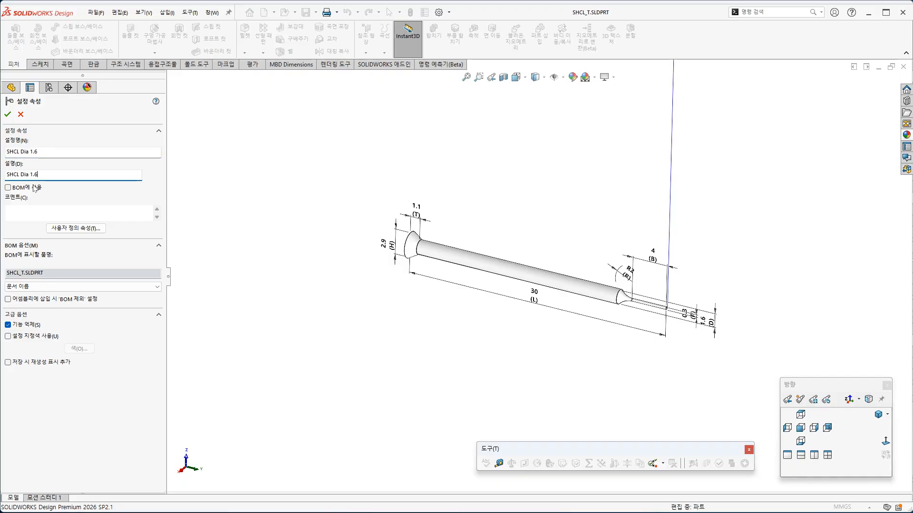
Step: Use the configuration's description in the BOM and set its displayed BOM part number to the configuration name
{"action": "left_click", "coordinate": [7, 187]}
{"action": "left_click", "coordinate": [38, 287]}
{"action": "left_click", "coordinate": [38, 301]}
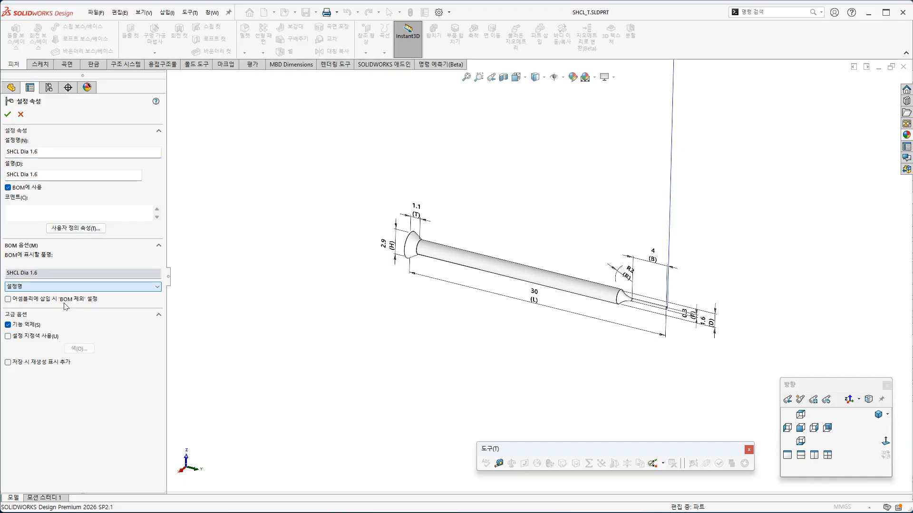
{"action": "left_click", "coordinate": [7, 115]}
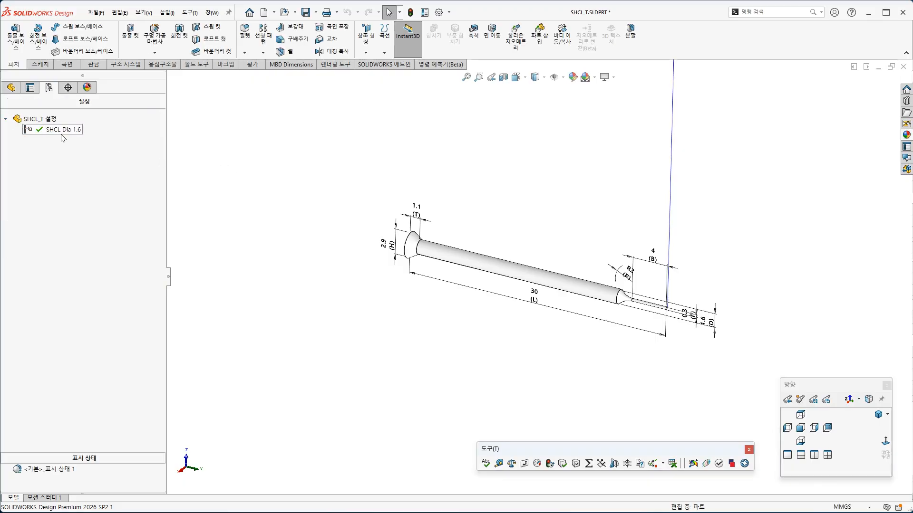
Step: Add a derived configuration under SHCL Dia 1.6, with SHCL Dia 1.6 L 30 as its name and description
{"action": "right_click", "coordinate": [76, 131]}
{"action": "left_click", "coordinate": [135, 161]}
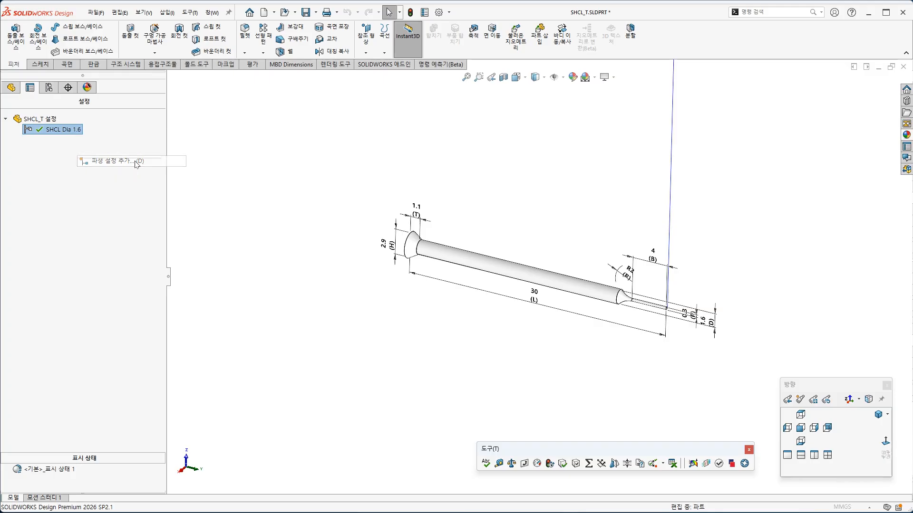
{"action": "key", "text": "ctrl+v"}
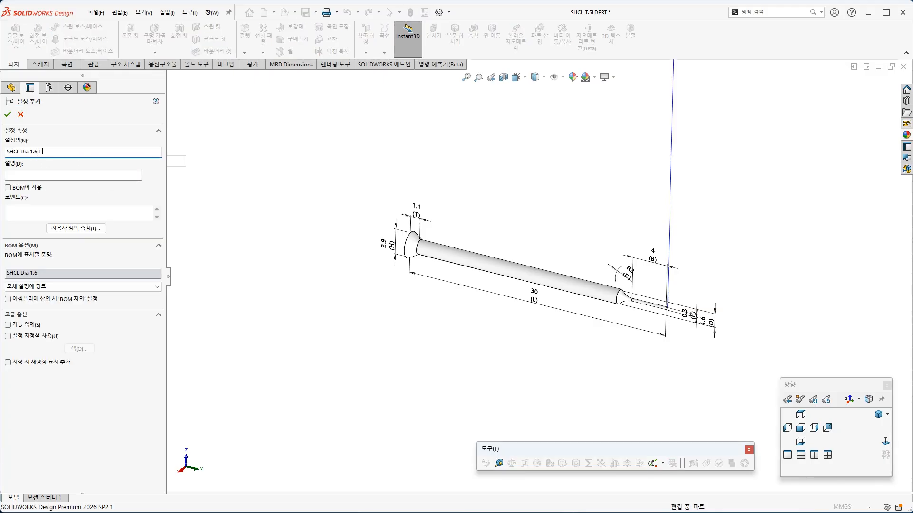
{"action": "key", "text": "ctrl+a"}
{"action": "key", "text": "ctrl+c"}
{"action": "left_click", "coordinate": [65, 177]}
{"action": "key", "text": "ctrl+v"}
Step: Use the derived configuration's description in the BOM and set its BOM part number to the configuration name
{"action": "left_click", "coordinate": [23, 188]}
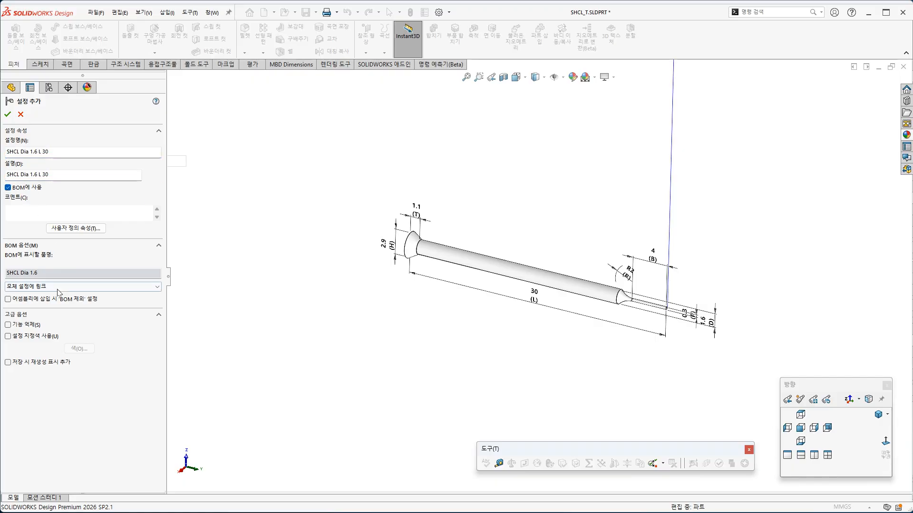
{"action": "left_click", "coordinate": [29, 286]}
{"action": "left_click", "coordinate": [29, 302]}
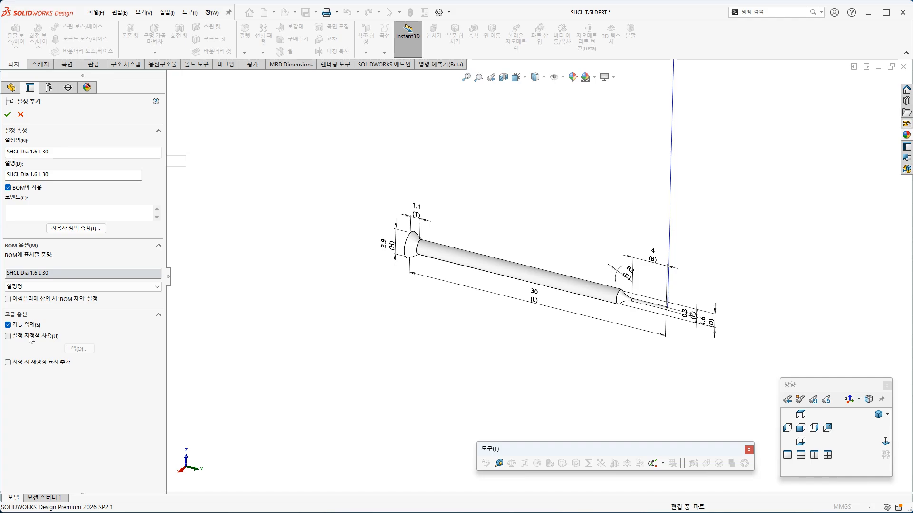
Step: Give the derived configuration a blue configuration-specific color and create it
{"action": "left_click", "coordinate": [79, 349]}
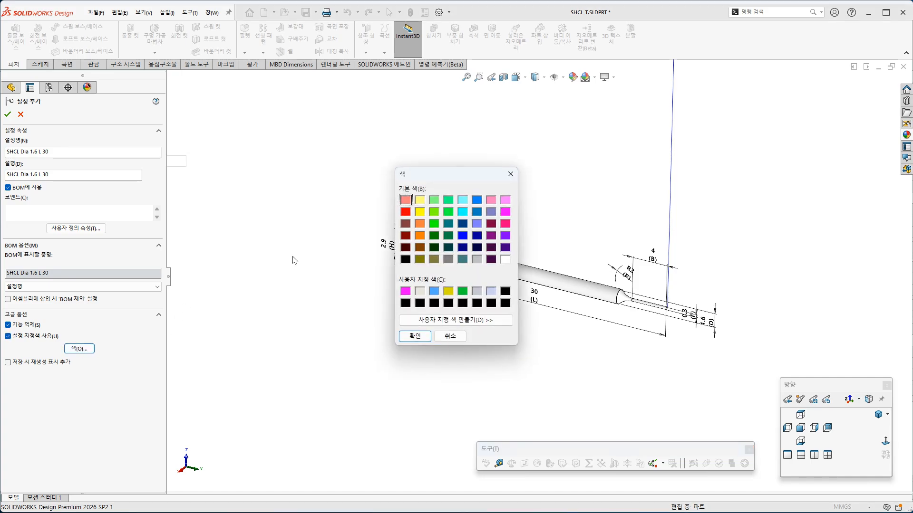
{"action": "left_click", "coordinate": [476, 200]}
{"action": "left_click", "coordinate": [415, 336]}
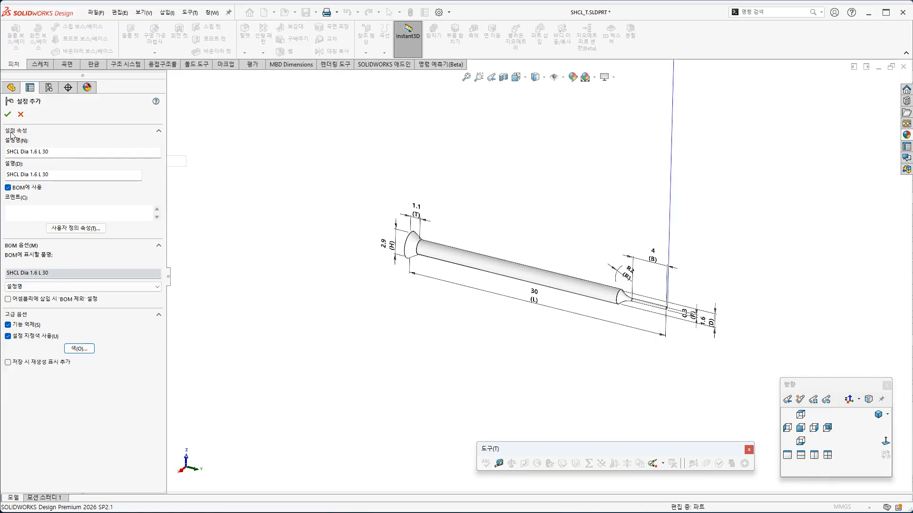
{"action": "left_click", "coordinate": [6, 115]}
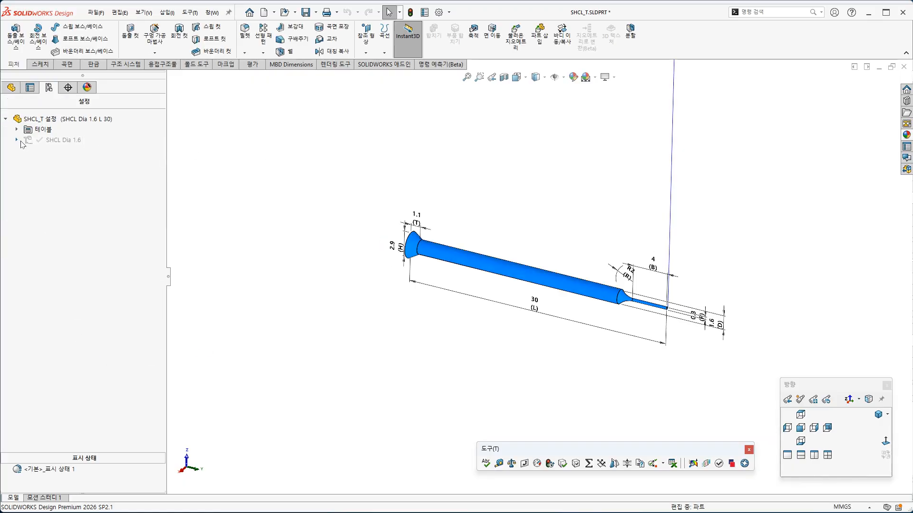
Step: Assign a light cyan configuration-specific color to the SHCL Dia 1.6 configuration and activate it
{"action": "right_click", "coordinate": [56, 143]}
{"action": "left_click", "coordinate": [81, 174]}
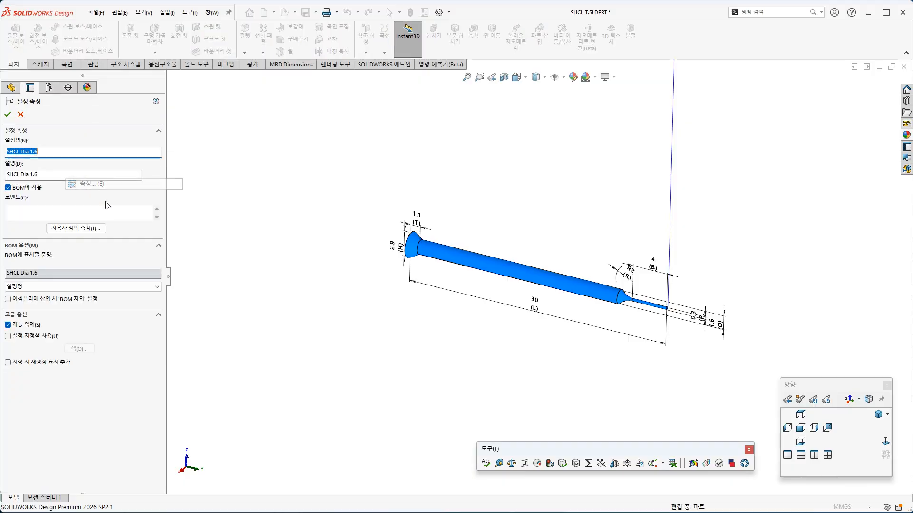
{"action": "left_click", "coordinate": [47, 336]}
{"action": "left_click", "coordinate": [79, 348]}
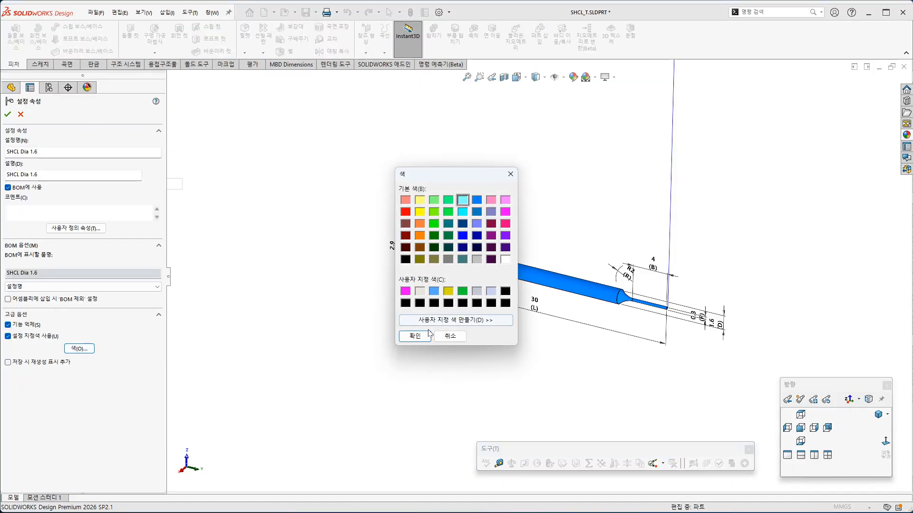
{"action": "left_click", "coordinate": [415, 336]}
{"action": "left_click", "coordinate": [8, 114]}
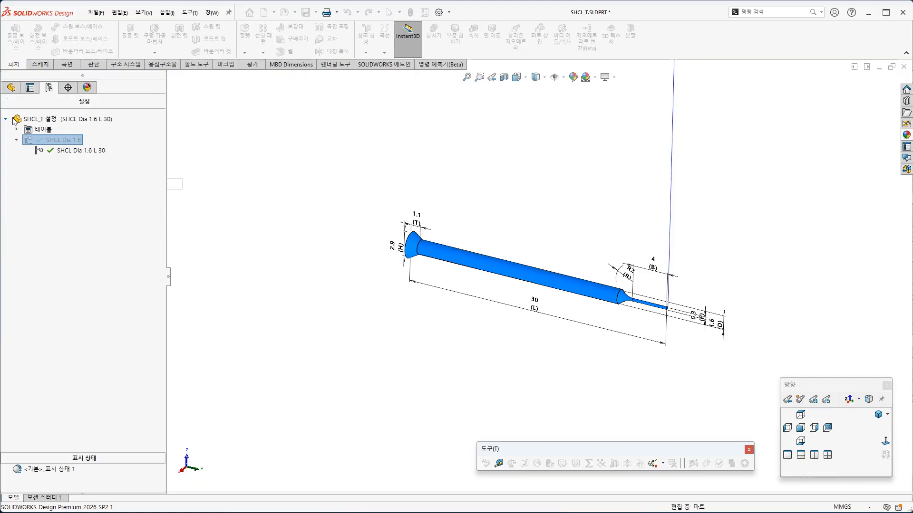
{"action": "left_click", "coordinate": [66, 142]}
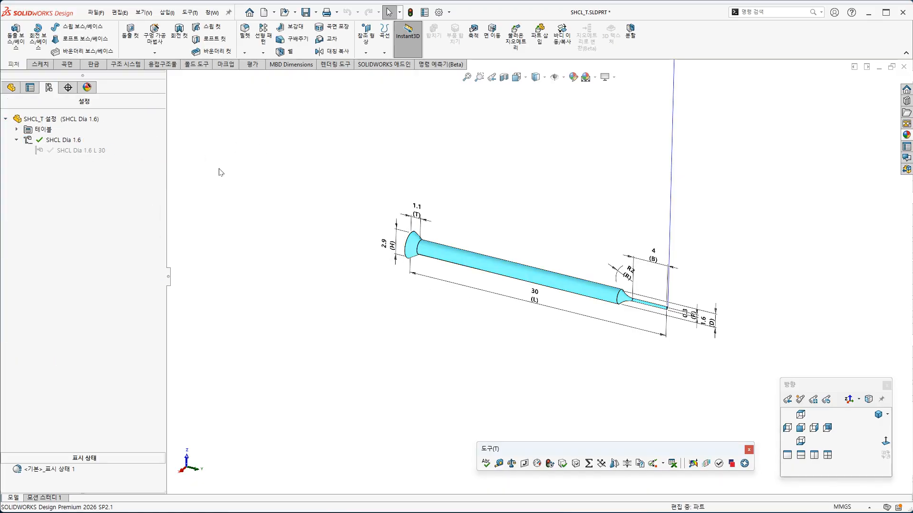
Step: Activate SHCL Dia 1.6 L 30 and set its configuration-specific color to blue
{"action": "double_click", "coordinate": [90, 151]}
{"action": "right_click", "coordinate": [84, 152]}
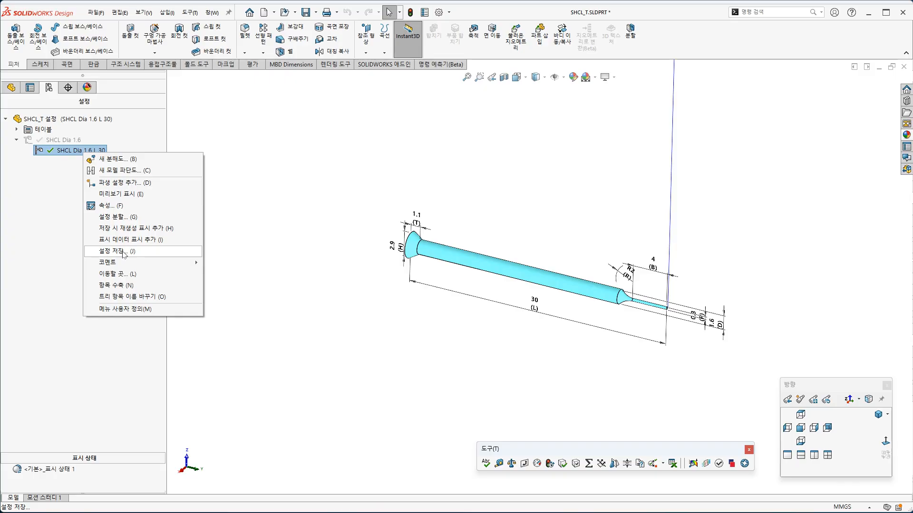
{"action": "left_click", "coordinate": [111, 205]}
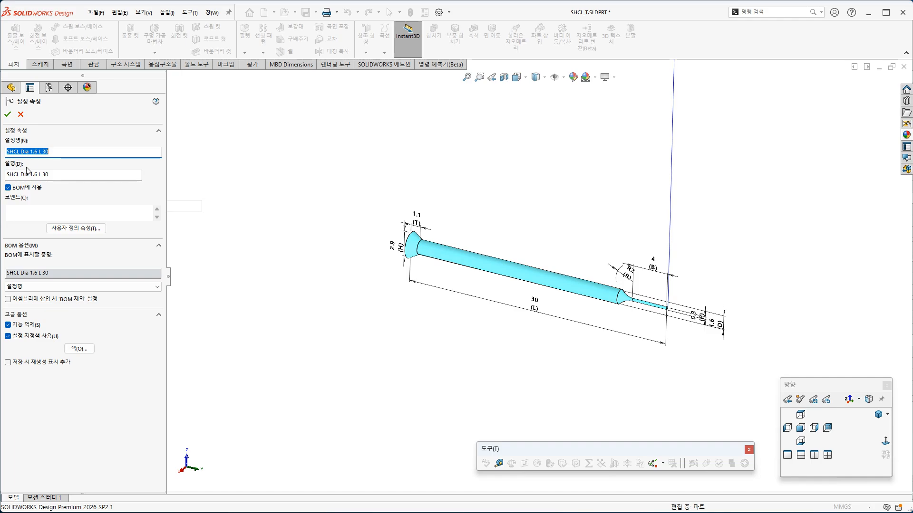
{"action": "left_click", "coordinate": [78, 348]}
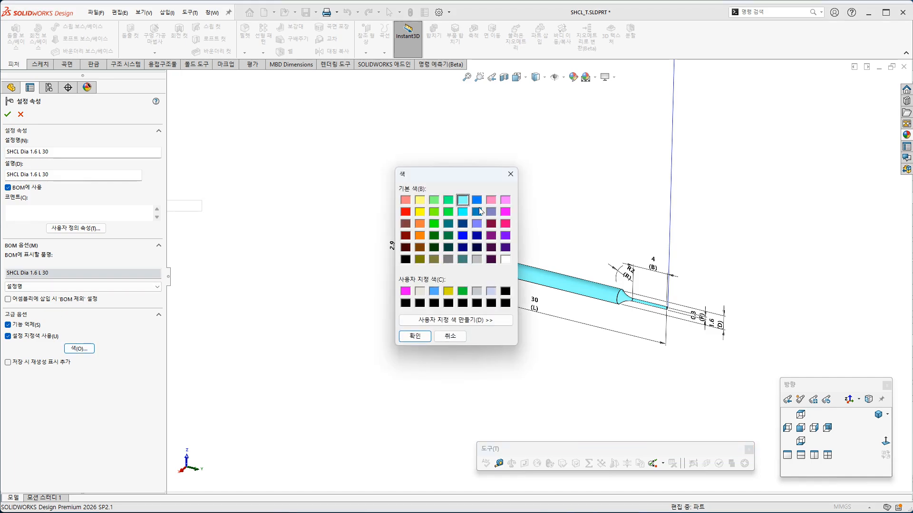
{"action": "left_click", "coordinate": [477, 211]}
{"action": "left_click", "coordinate": [415, 336]}
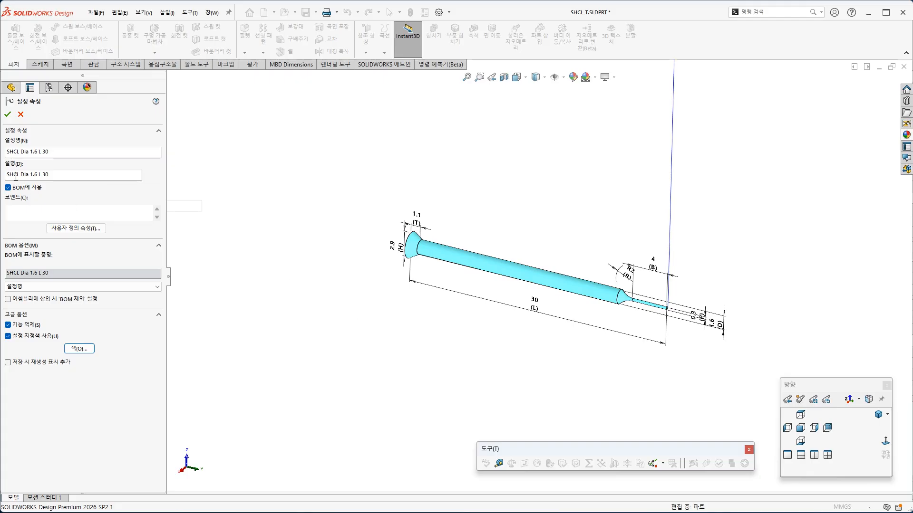
{"action": "left_click", "coordinate": [8, 114]}
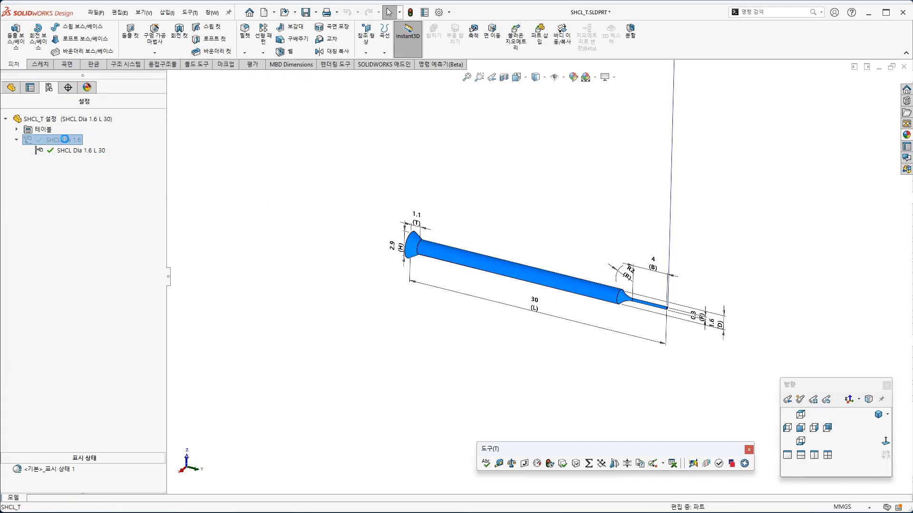
Step: Activate the parent configuration SHCL Dia 1.6 and turn off its configuration-specific color
{"action": "double_click", "coordinate": [76, 150]}
{"action": "left_click", "coordinate": [65, 140]}
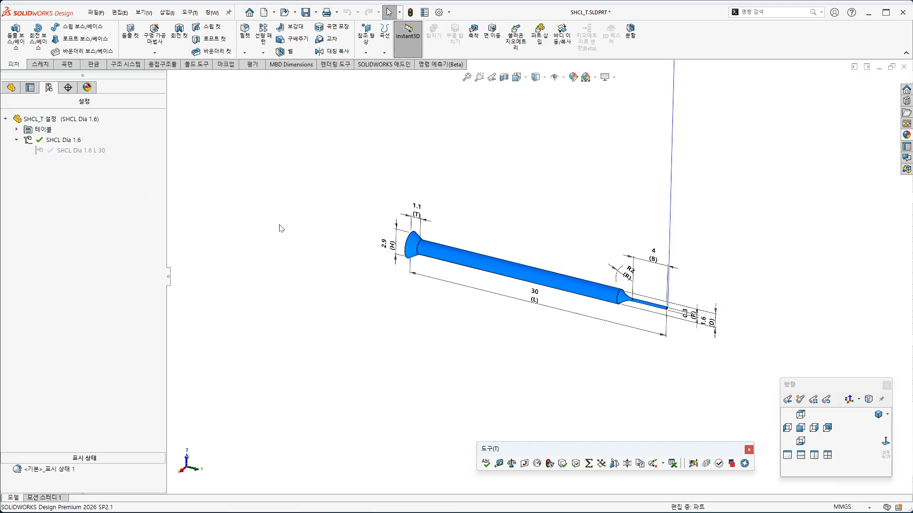
{"action": "right_click", "coordinate": [64, 142]}
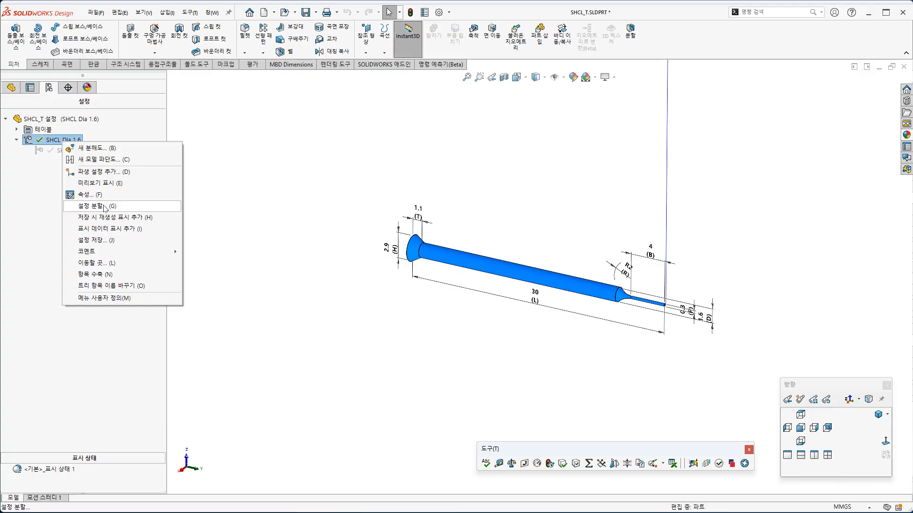
{"action": "left_click", "coordinate": [105, 206]}
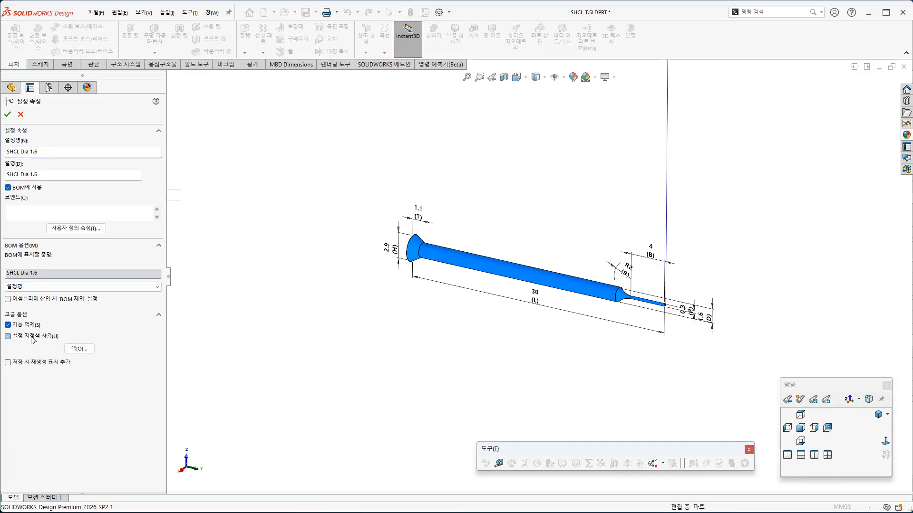
{"action": "left_click", "coordinate": [7, 114]}
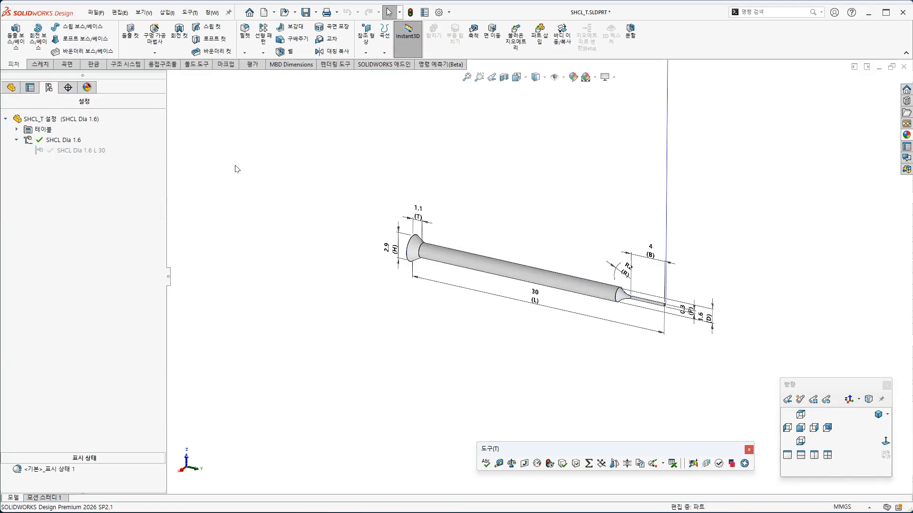
Step: Compare both configurations, then with SHCL Dia 1.6 active apply the head diameter dimension H to the current configuration only
{"action": "double_click", "coordinate": [72, 151]}
{"action": "double_click", "coordinate": [63, 141]}
{"action": "left_click", "coordinate": [400, 242]}
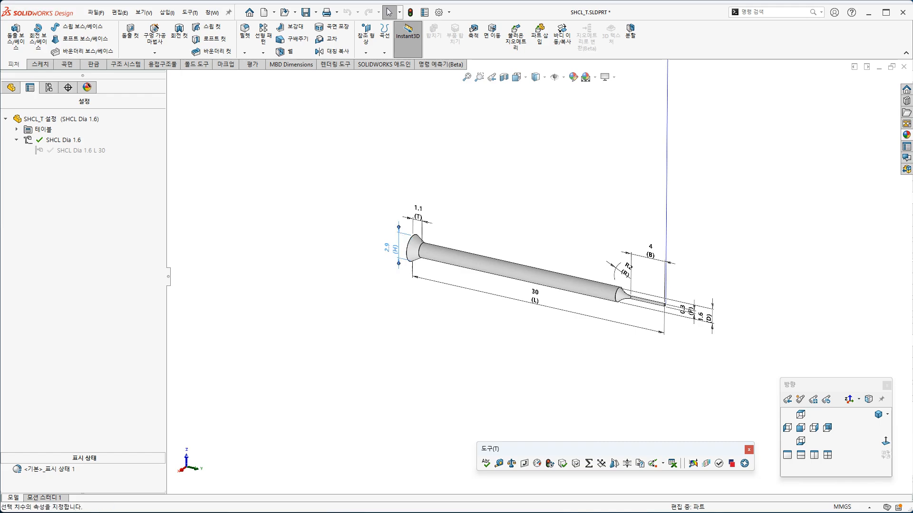
{"action": "left_click", "coordinate": [99, 293]}
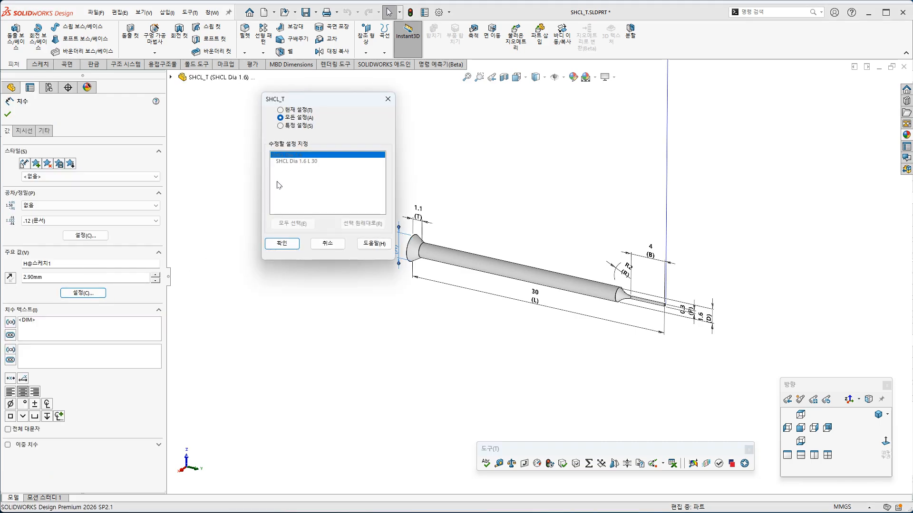
{"action": "left_click", "coordinate": [304, 111]}
{"action": "left_click", "coordinate": [282, 243]}
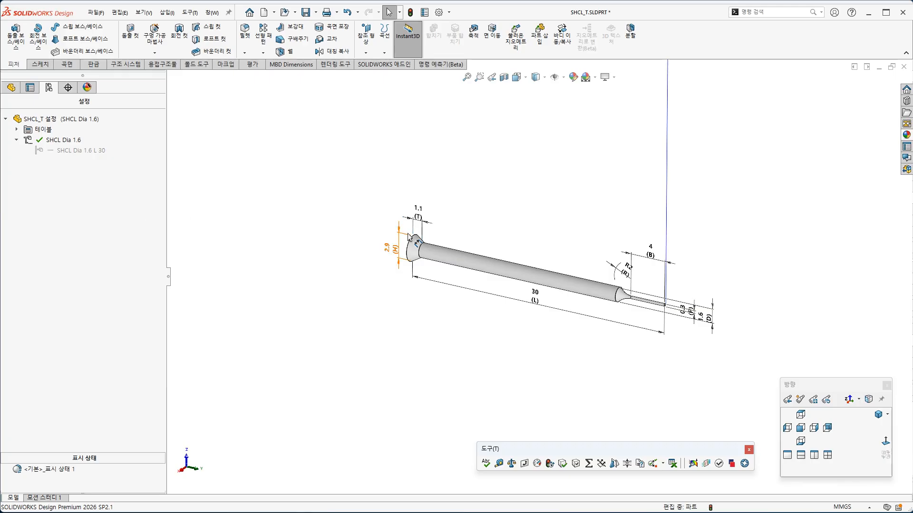
Step: Apply the head thickness dimension T to the current configuration only
{"action": "left_click", "coordinate": [418, 217]}
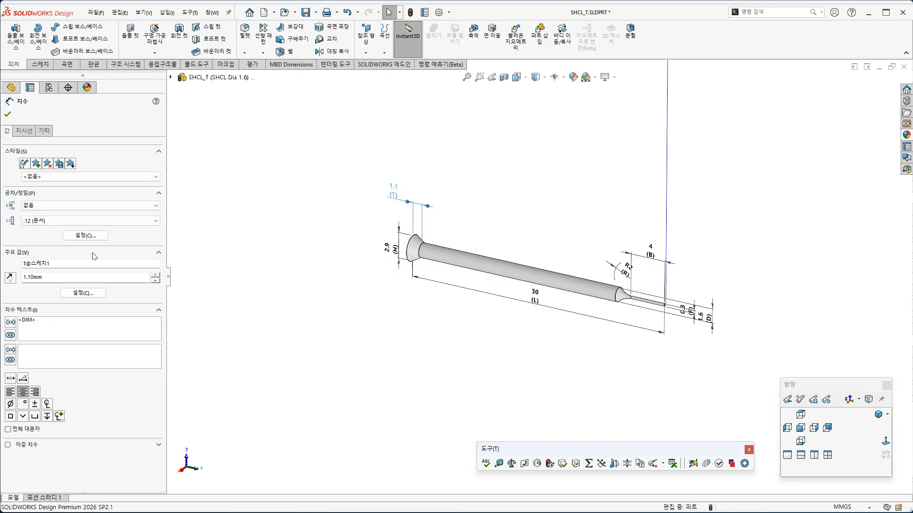
{"action": "left_click", "coordinate": [83, 292]}
{"action": "left_click", "coordinate": [282, 244]}
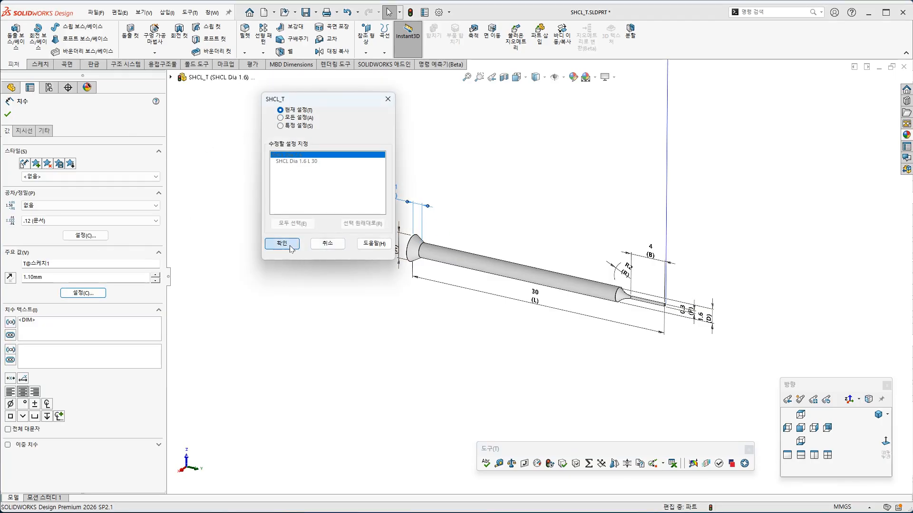
Step: Set which configurations the overall length dimension L applies to
{"action": "double_click", "coordinate": [535, 299]}
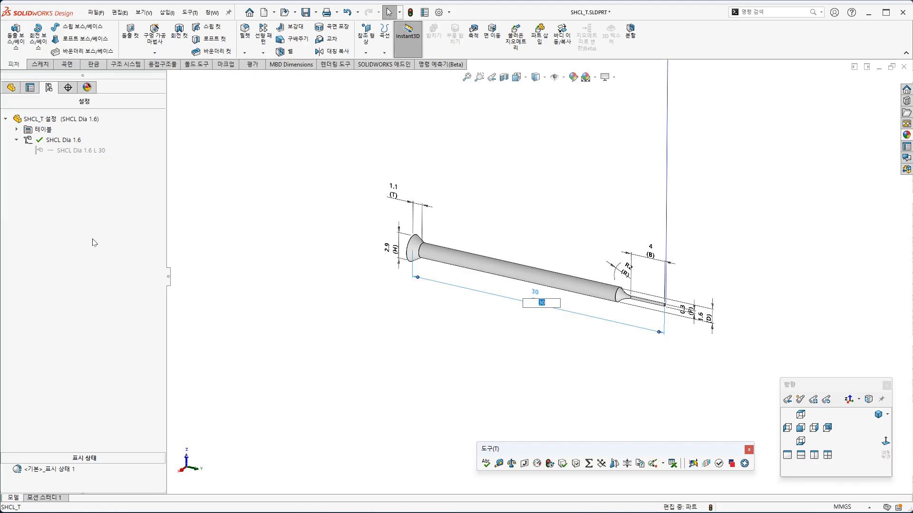
{"action": "left_click", "coordinate": [602, 325]}
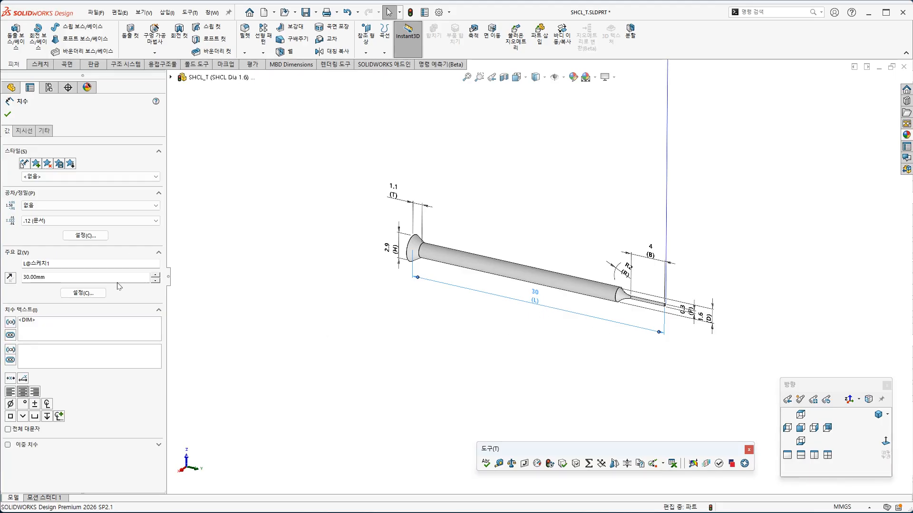
{"action": "left_click", "coordinate": [93, 292]}
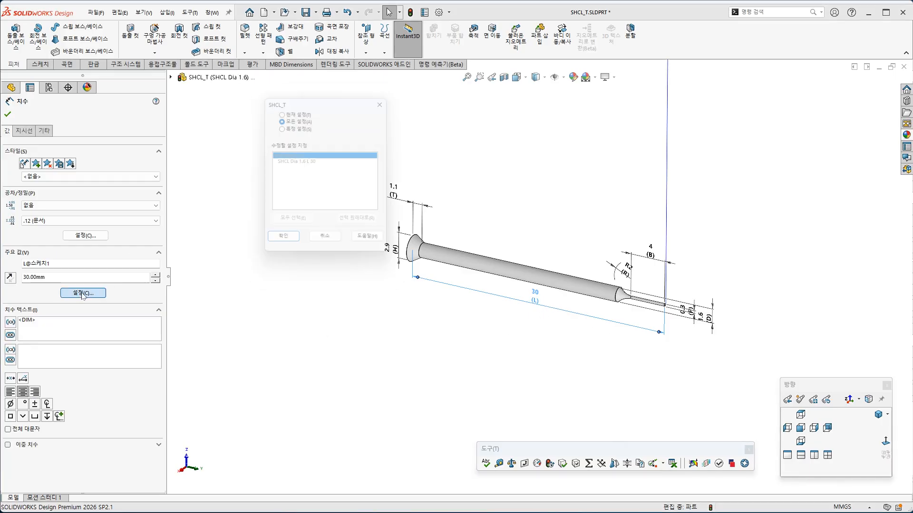
{"action": "left_click", "coordinate": [295, 241]}
Step: Apply the tip length dimension B and the shaft diameter dimension D to the current configuration only
{"action": "left_click", "coordinate": [649, 252]}
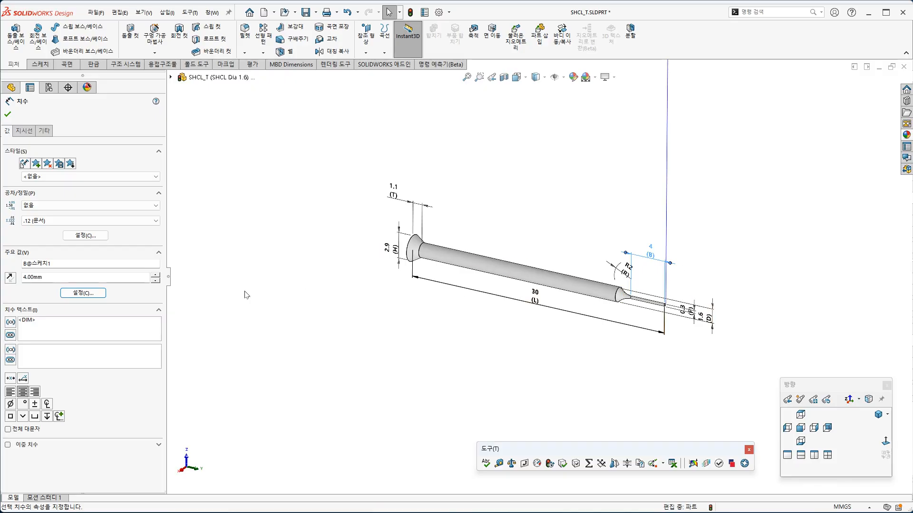
{"action": "left_click", "coordinate": [82, 295]}
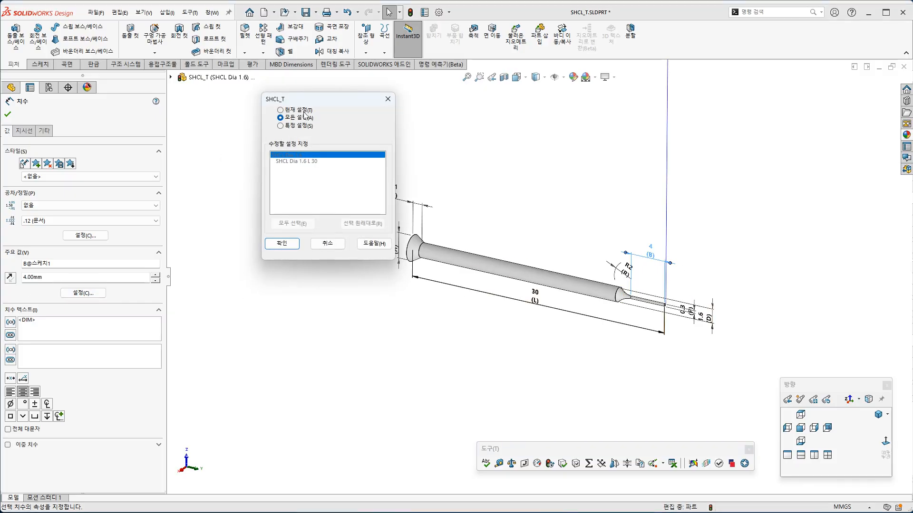
{"action": "left_click", "coordinate": [281, 243]}
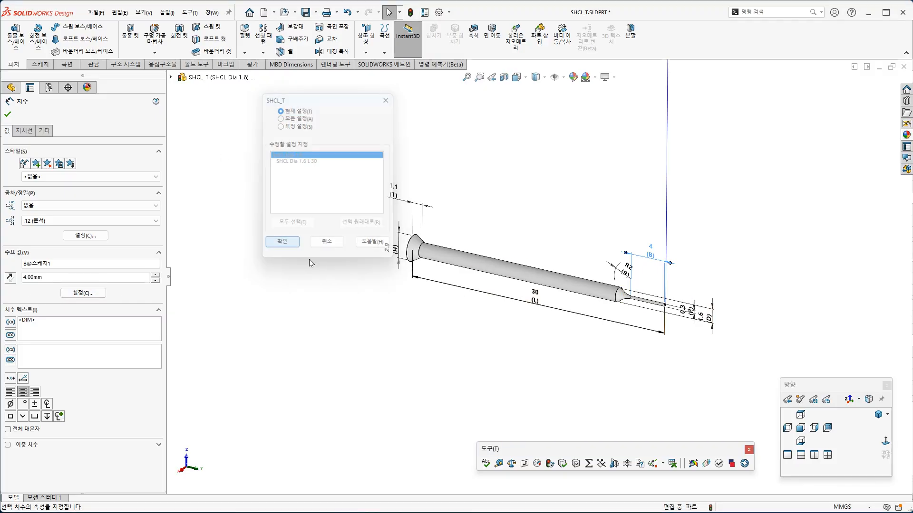
{"action": "left_click", "coordinate": [713, 309]}
{"action": "left_click", "coordinate": [90, 293]}
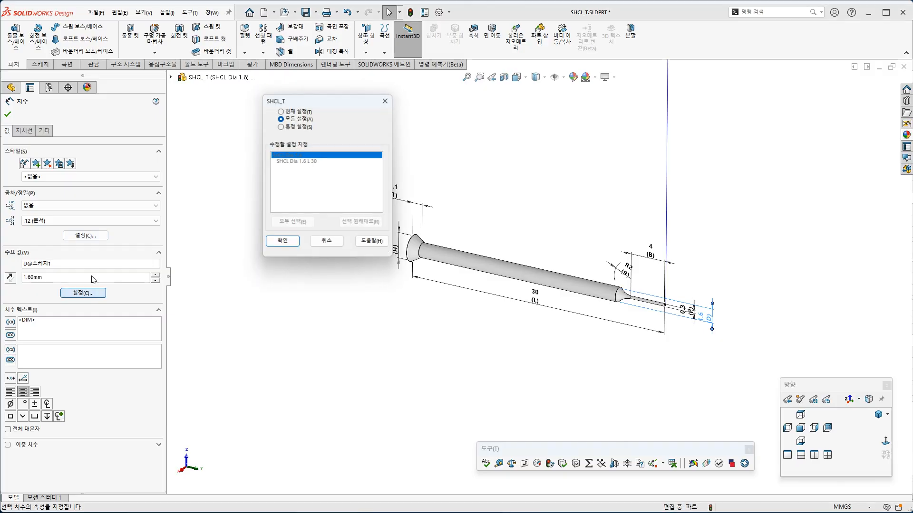
{"action": "left_click", "coordinate": [282, 243]}
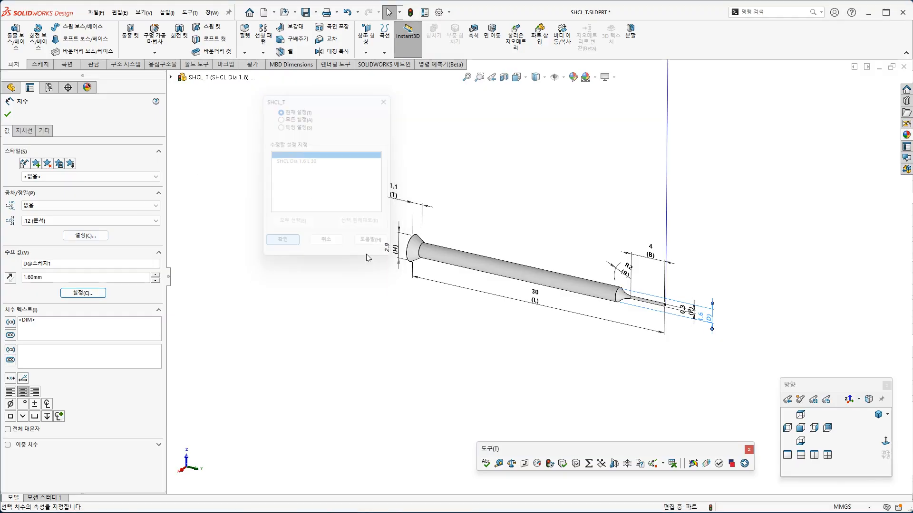
Step: Apply the tip diameter dimension P to the current configuration only
{"action": "double_click", "coordinate": [687, 311]}
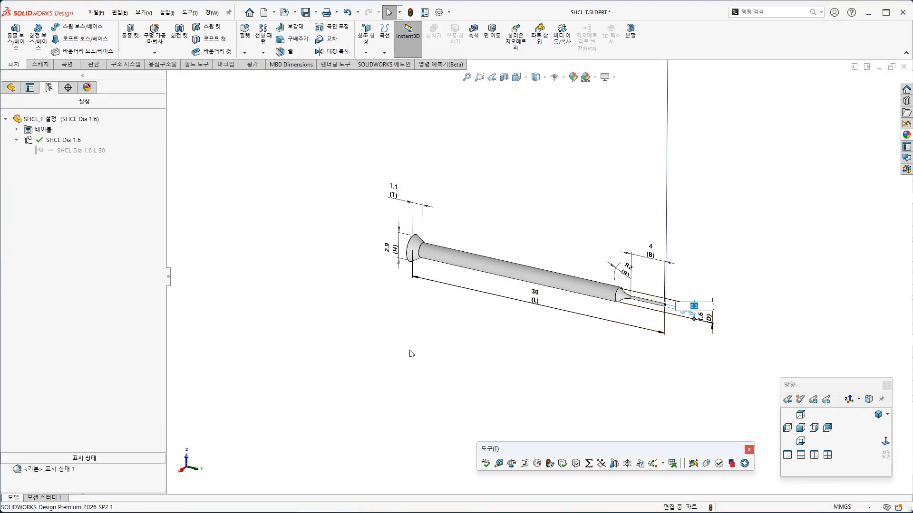
{"action": "scroll", "coordinate": [718, 345], "scroll_direction": "down", "scroll_amount": 5}
{"action": "left_click", "coordinate": [709, 343]}
{"action": "left_click", "coordinate": [597, 256]}
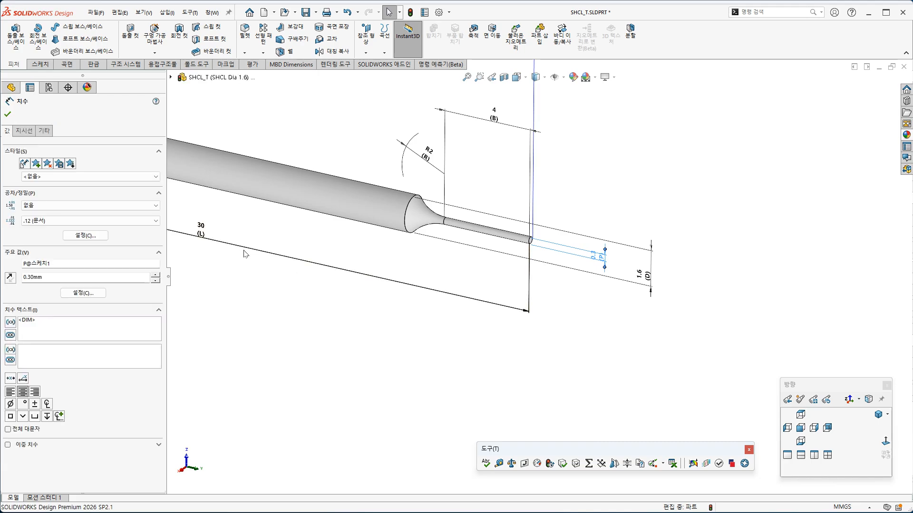
{"action": "left_click", "coordinate": [84, 293]}
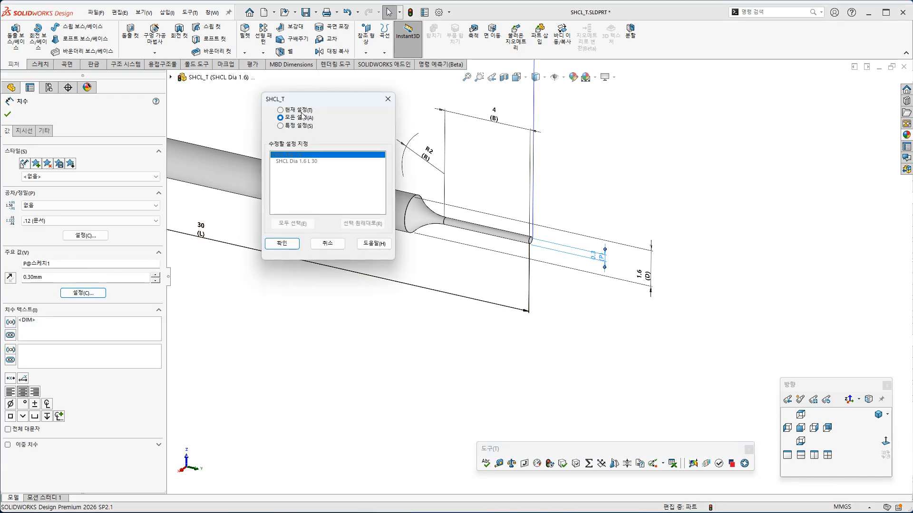
{"action": "left_click", "coordinate": [282, 243]}
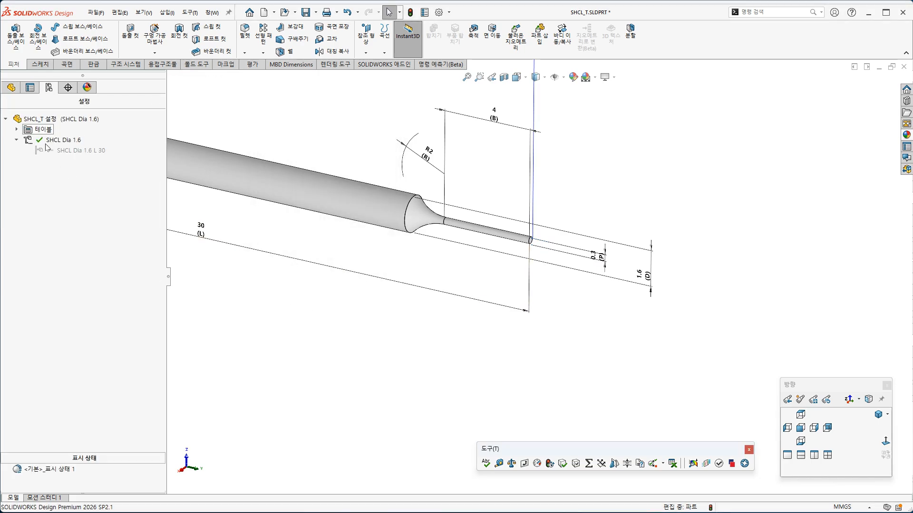
Step: Rebuild the part and rename the sketch under the revolve feature as SHCL_Sketch
{"action": "left_click", "coordinate": [11, 87]}
{"action": "scroll", "coordinate": [591, 343], "scroll_direction": "up", "scroll_amount": 5}
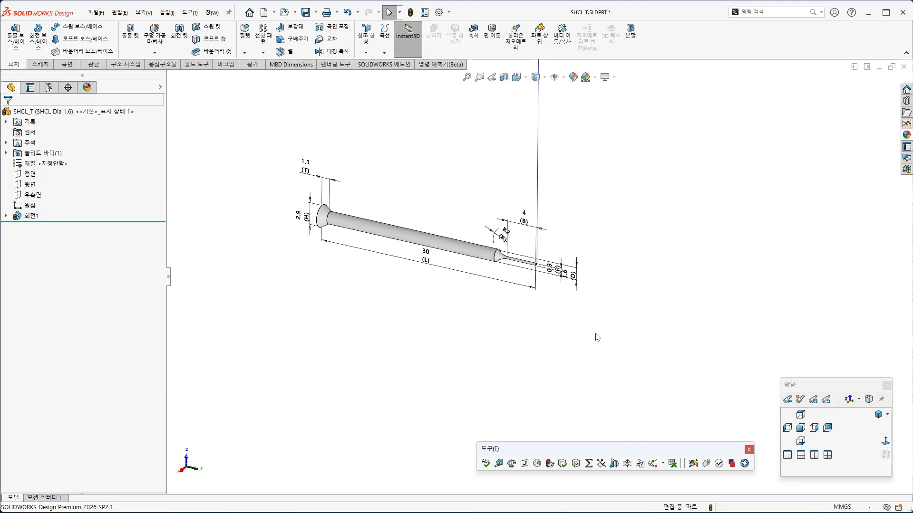
{"action": "middle_click_drag", "start_coordinate": [542, 334], "coordinate": [643, 352], "text": "ctrl"}
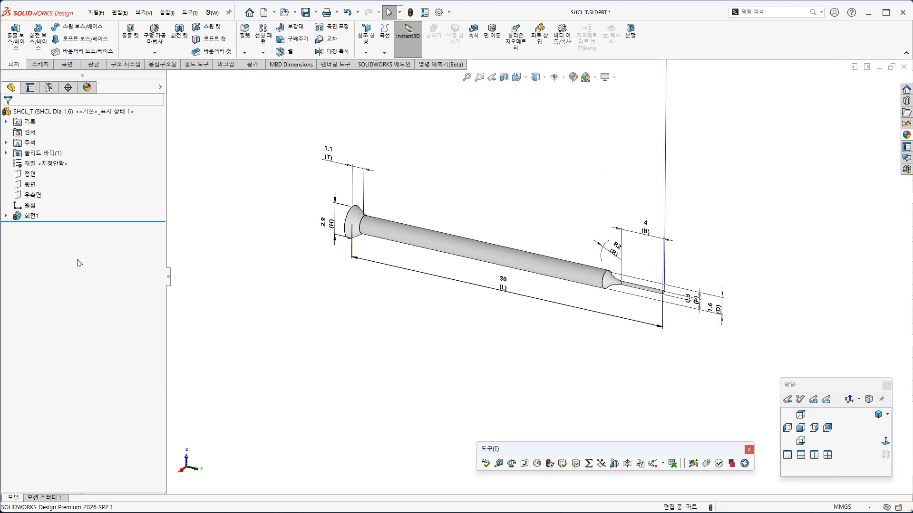
{"action": "key", "text": "ctrl+b"}
{"action": "left_click", "coordinate": [6, 217]}
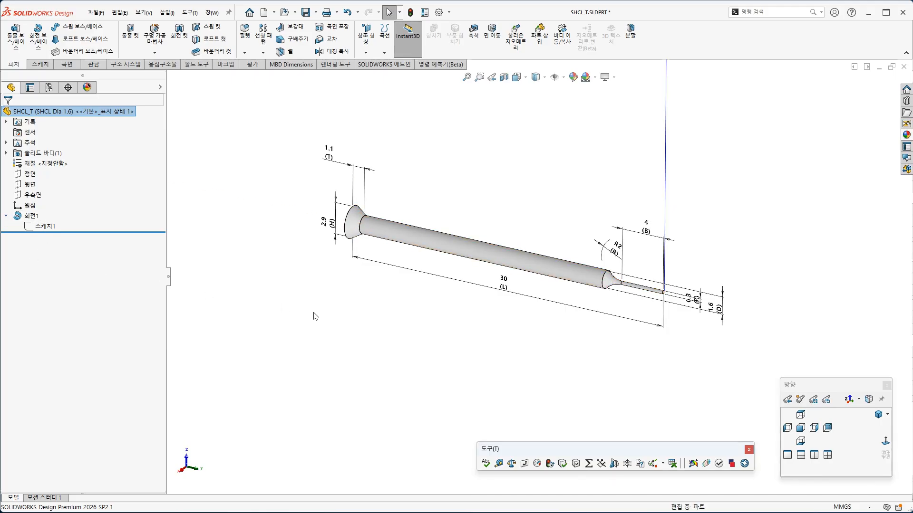
{"action": "left_click", "coordinate": [45, 226]}
{"action": "key", "text": "F2"}
{"action": "type", "text": "SHCL_Sketch"}
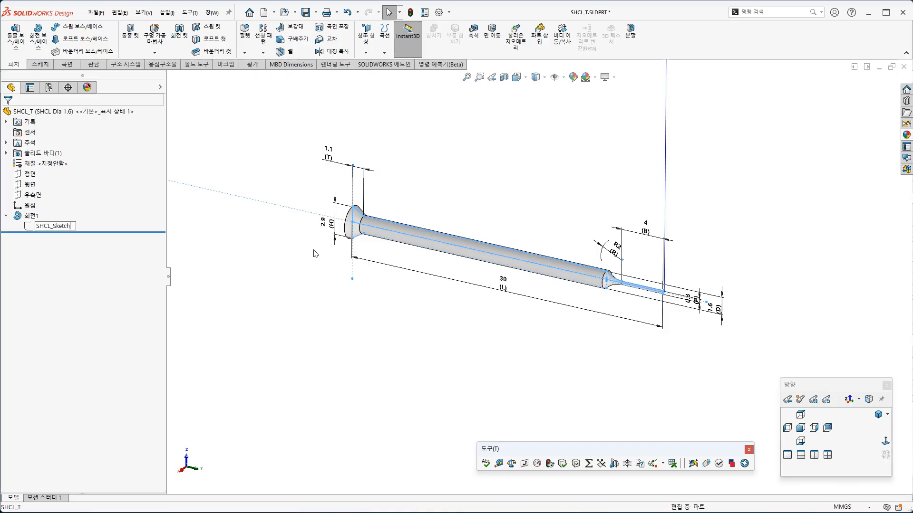
{"action": "key", "text": "Return"}
Step: Rename the revolve feature as SHLC_Revolve
{"action": "left_click", "coordinate": [35, 216]}
{"action": "key", "text": "F2"}
{"action": "type", "text": "SHLC_Revolve"}
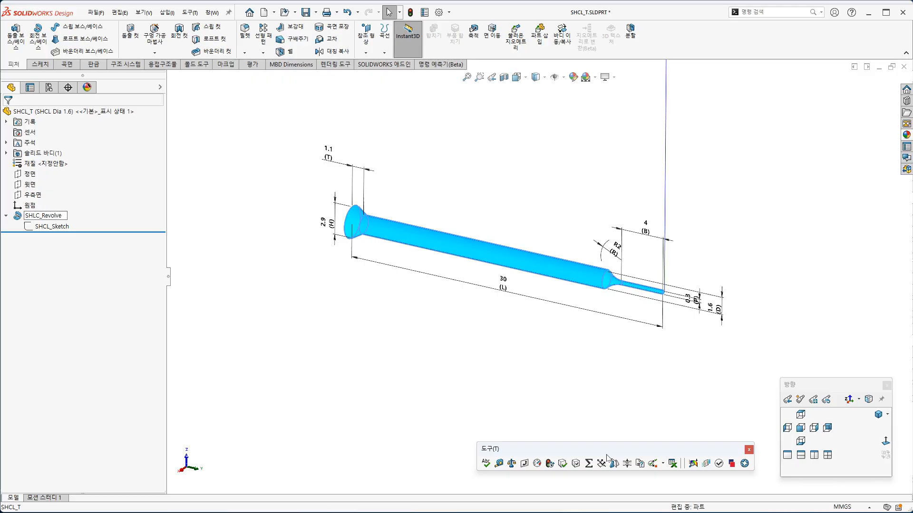
{"action": "key", "text": "Return"}
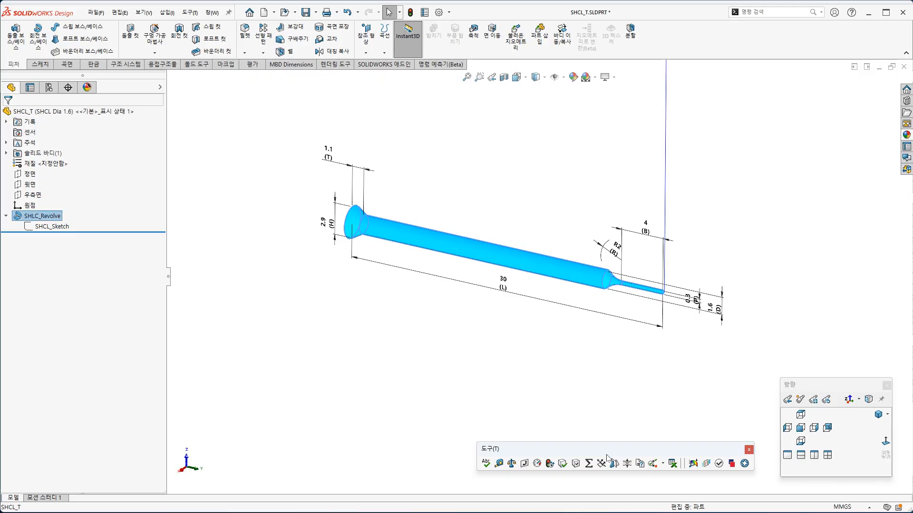
{"action": "left_click", "coordinate": [588, 383]}
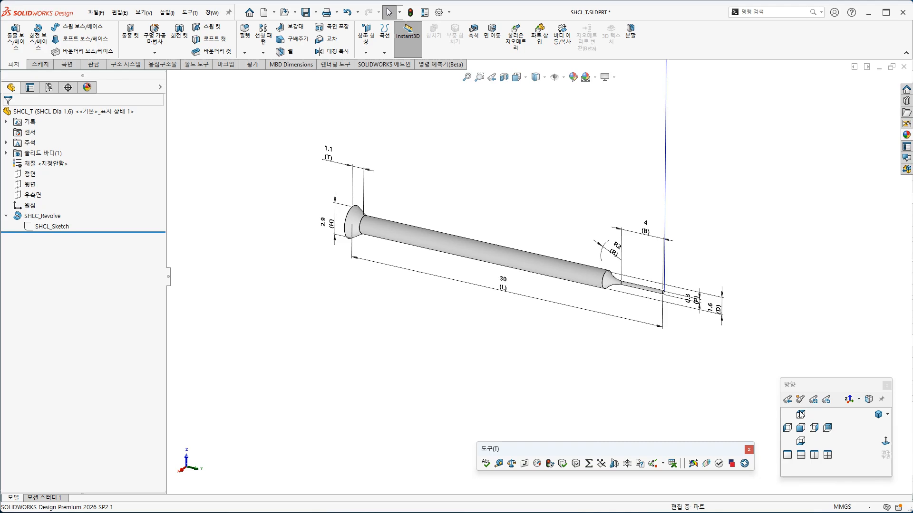
Step: Move the revolve feature's 360° angle dimension close to the pin's tip so its arc becomes small
{"action": "left_click", "coordinate": [878, 415]}
{"action": "left_click", "coordinate": [592, 257]}
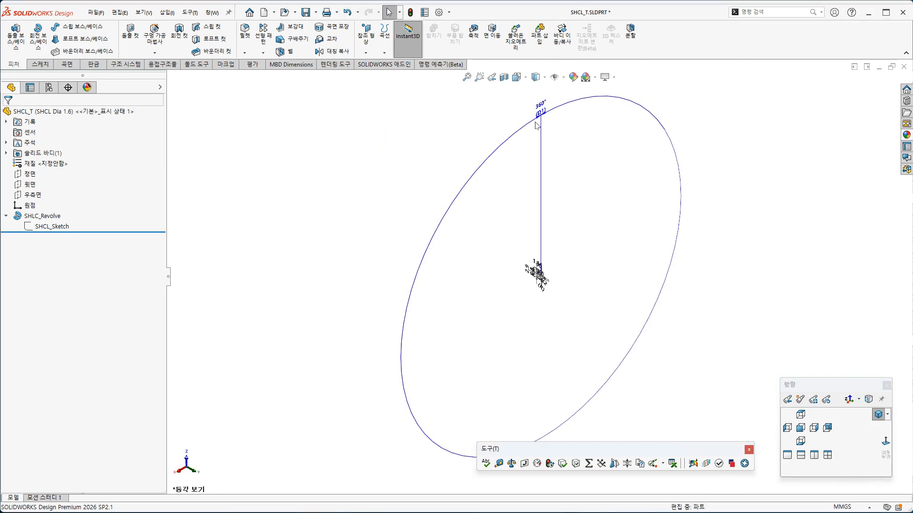
{"action": "left_click_drag", "start_coordinate": [538, 116], "coordinate": [543, 266]}
{"action": "scroll", "coordinate": [542, 266], "scroll_direction": "down", "scroll_amount": 9}
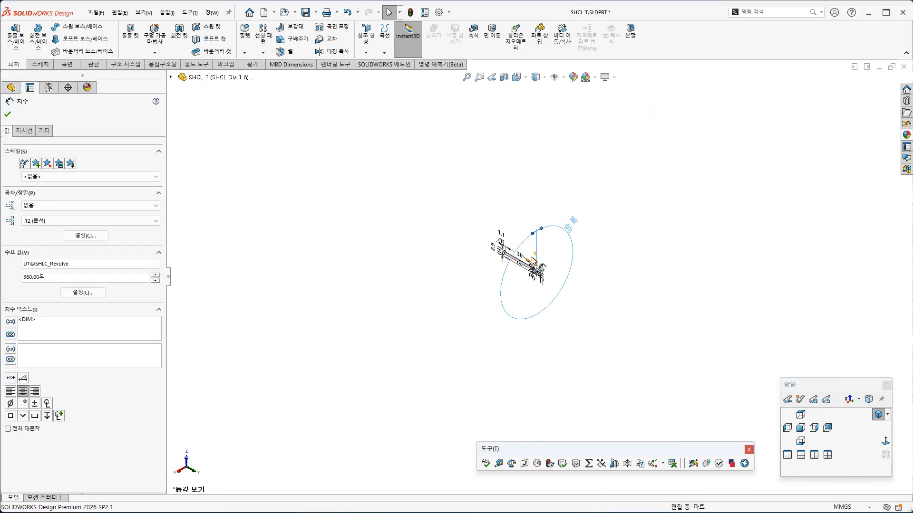
{"action": "left_click_drag", "start_coordinate": [558, 224], "coordinate": [547, 323]}
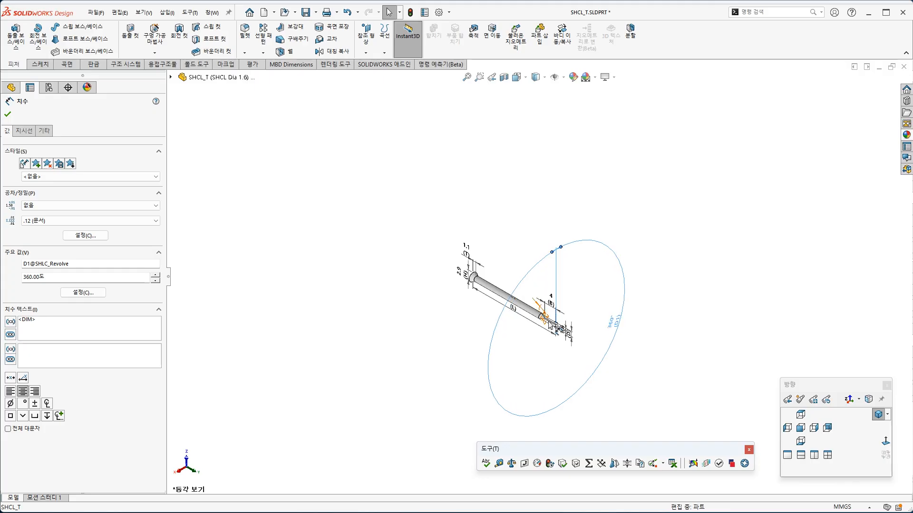
{"action": "scroll", "coordinate": [591, 319], "scroll_direction": "down", "scroll_amount": 5}
{"action": "left_click", "coordinate": [689, 352]}
{"action": "left_click_drag", "start_coordinate": [644, 317], "coordinate": [495, 338]}
{"action": "scroll", "coordinate": [494, 338], "scroll_direction": "down", "scroll_amount": 6}
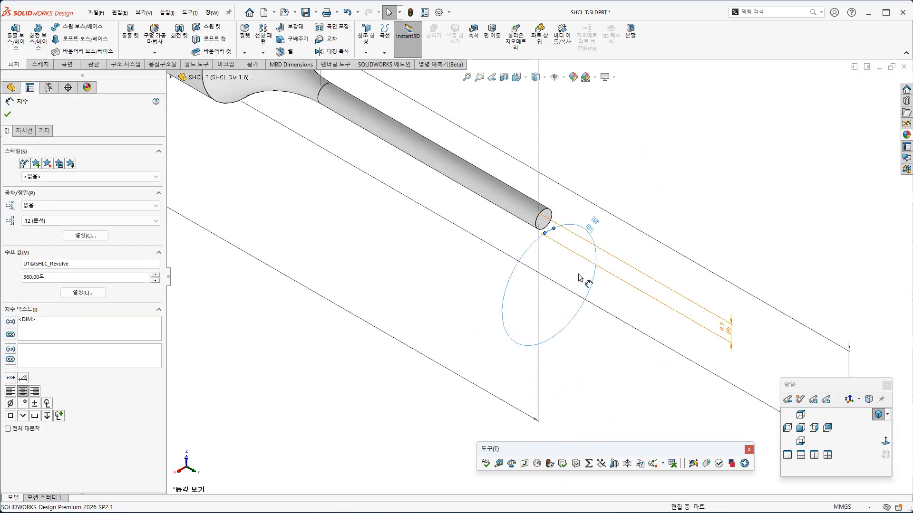
Step: Hide the revolve feature's 360° angle dimension and show the whole pin in isometric view
{"action": "right_click", "coordinate": [593, 233]}
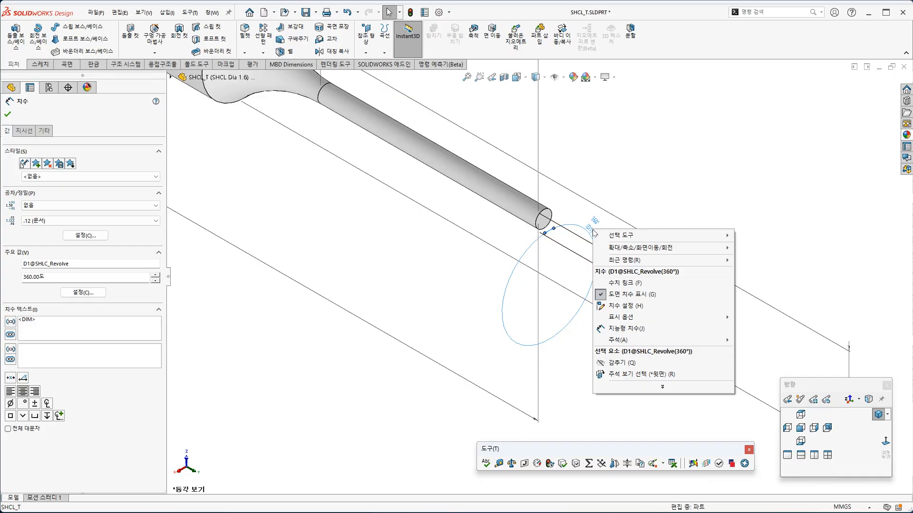
{"action": "left_click", "coordinate": [627, 364]}
{"action": "scroll", "coordinate": [600, 378], "scroll_direction": "up", "scroll_amount": 5}
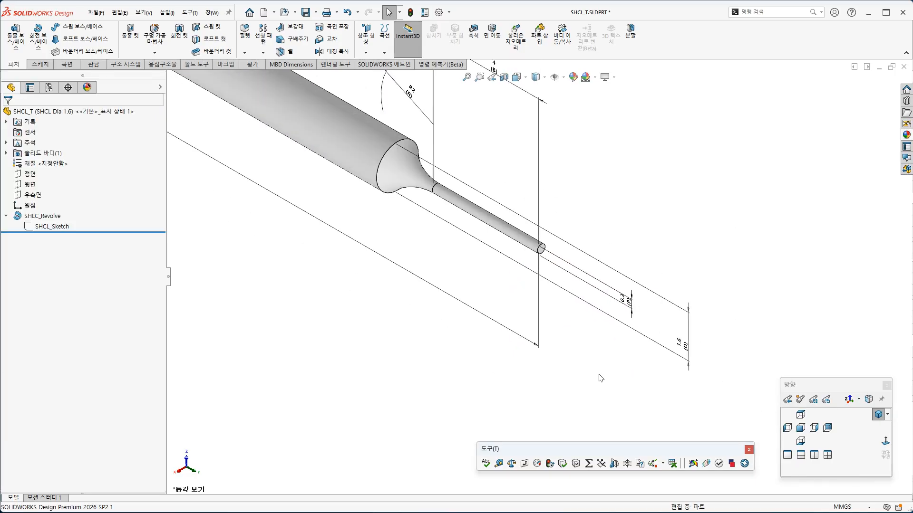
{"action": "scroll", "coordinate": [599, 378], "scroll_direction": "up", "scroll_amount": 4}
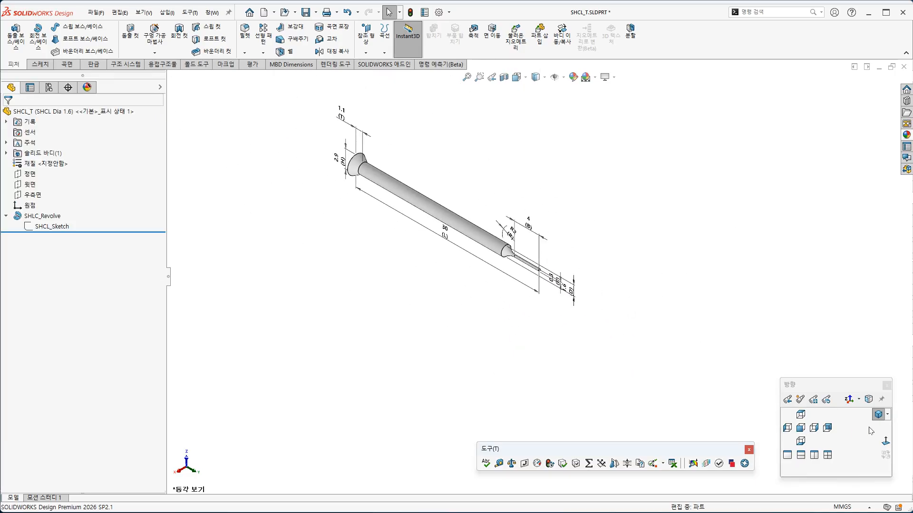
{"action": "left_click", "coordinate": [878, 415]}
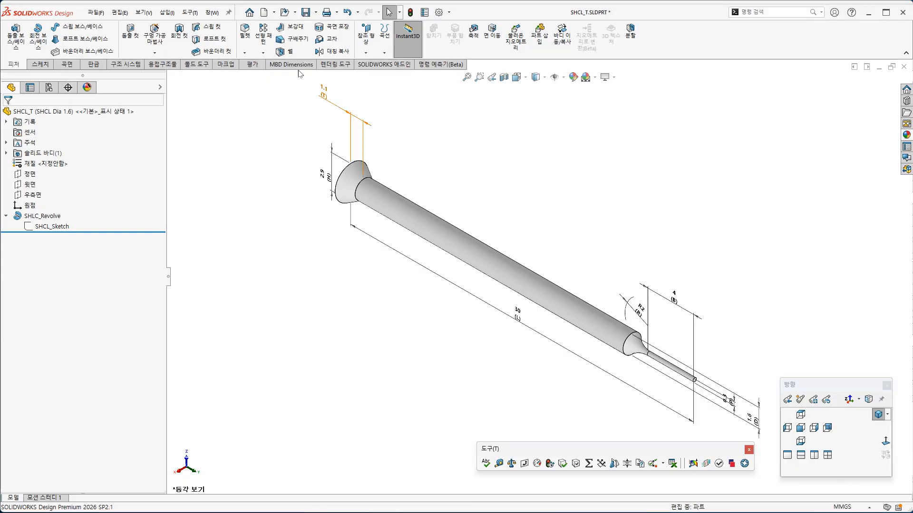
Step: Try the annotation hide/show options and inspect the SHLC_Revolve feature for its hidden angle dimension
{"action": "left_click", "coordinate": [143, 12]}
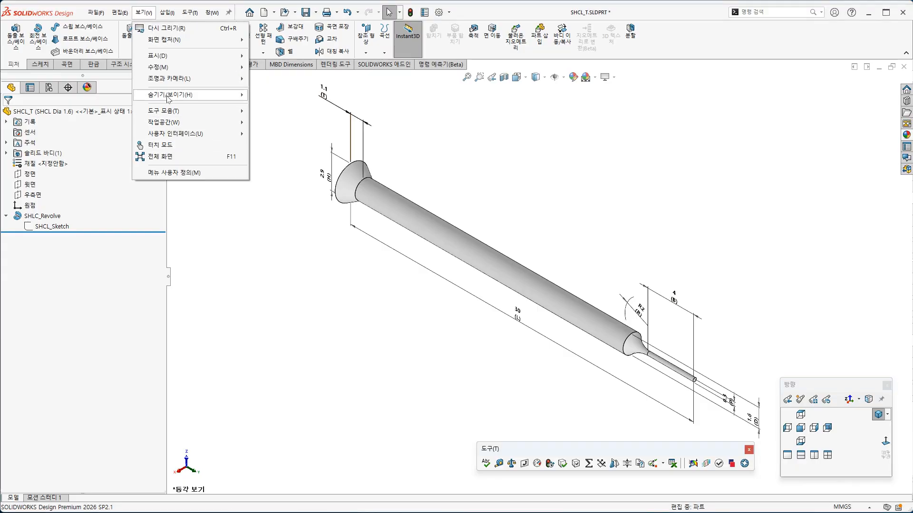
{"action": "mouse_move", "coordinate": [179, 96]}
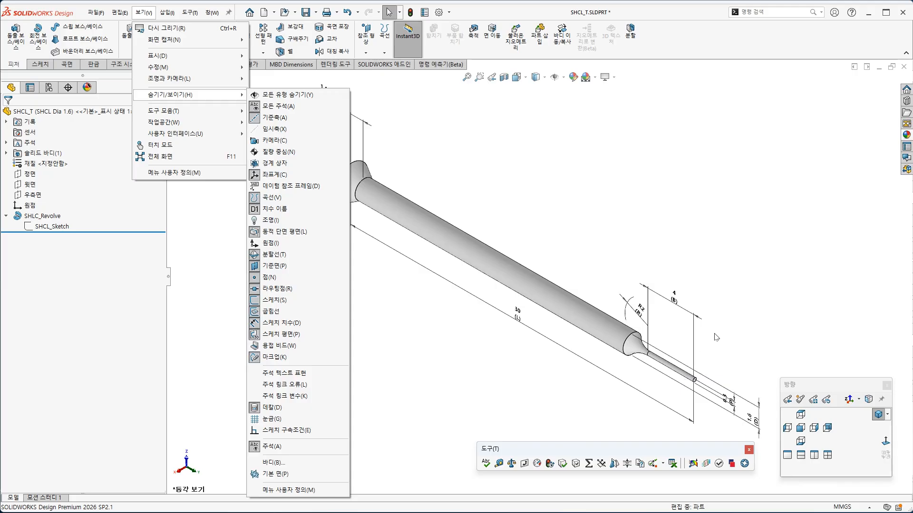
{"action": "left_click", "coordinate": [449, 417]}
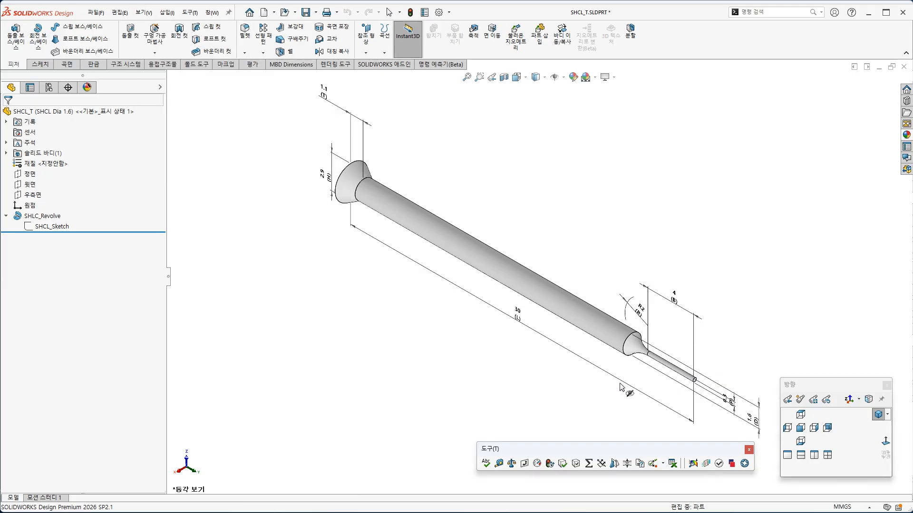
{"action": "middle_click_drag", "start_coordinate": [626, 390], "coordinate": [633, 327]}
{"action": "left_click", "coordinate": [632, 325]}
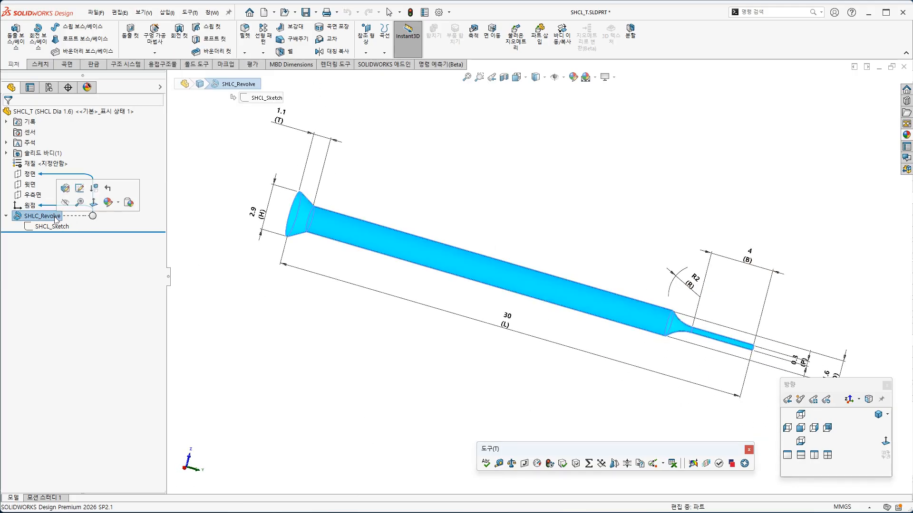
{"action": "left_click", "coordinate": [633, 338]}
{"action": "middle_click_drag", "start_coordinate": [634, 339], "coordinate": [617, 302]}
{"action": "left_click", "coordinate": [618, 302]}
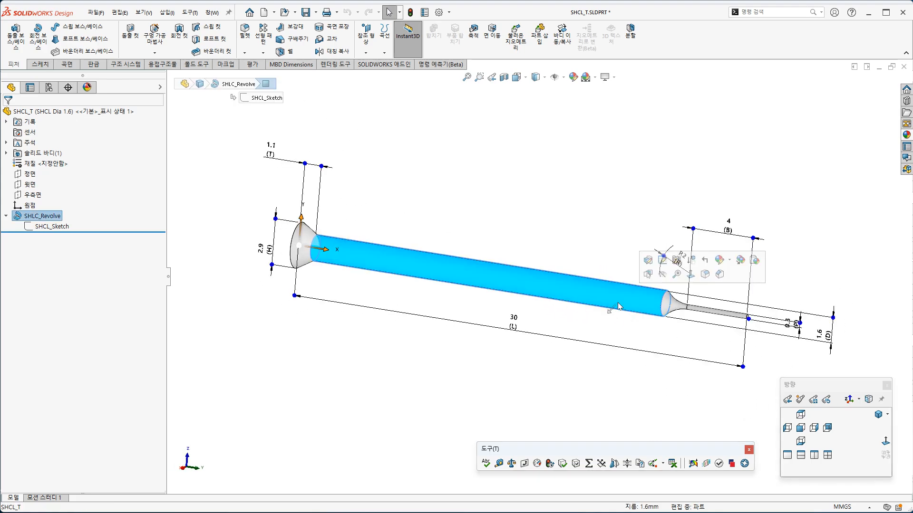
Step: Review the definition of the SHLC_Revolve feature and close it
{"action": "right_click", "coordinate": [47, 216]}
{"action": "left_click", "coordinate": [55, 187]}
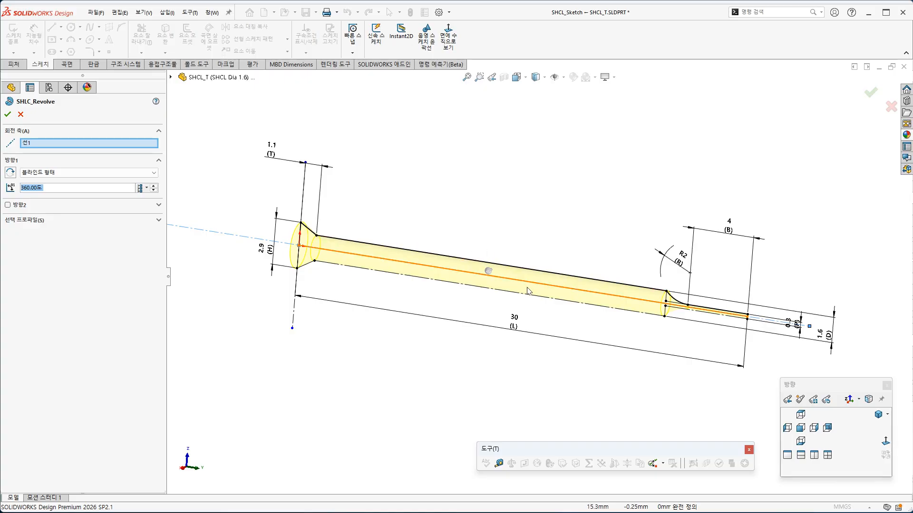
{"action": "left_click", "coordinate": [871, 92]}
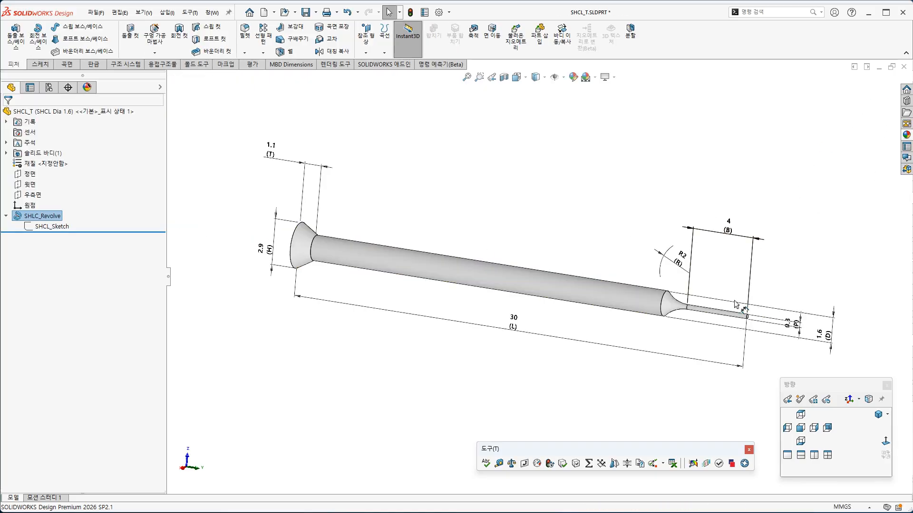
Step: Hide the radius dimension R at the transition between the pin's shaft and tip
{"action": "middle_click_drag", "start_coordinate": [684, 324], "coordinate": [703, 329]}
{"action": "scroll", "coordinate": [701, 326], "scroll_direction": "up", "scroll_amount": 2}
{"action": "scroll", "coordinate": [737, 341], "scroll_direction": "down", "scroll_amount": 6}
{"action": "scroll", "coordinate": [652, 354], "scroll_direction": "up", "scroll_amount": 5}
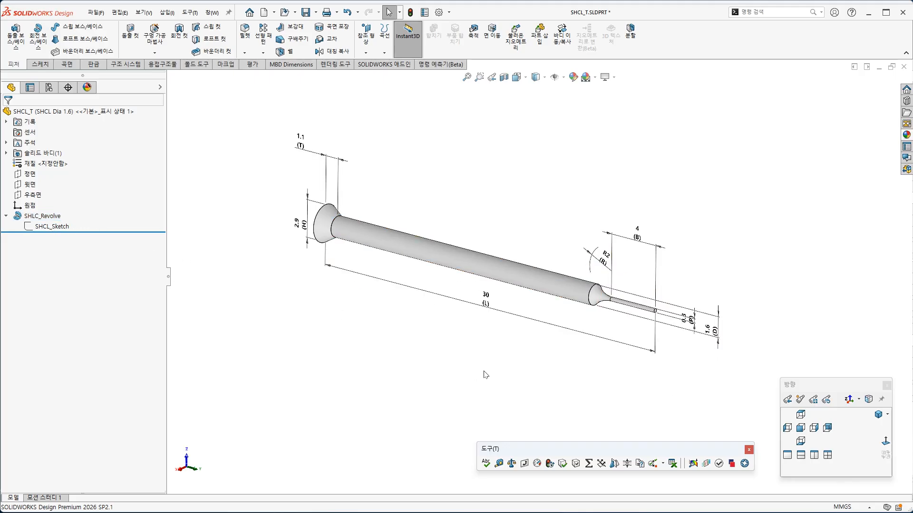
{"action": "right_click", "coordinate": [612, 369]}
{"action": "left_click", "coordinate": [609, 369]}
{"action": "right_click", "coordinate": [603, 264]}
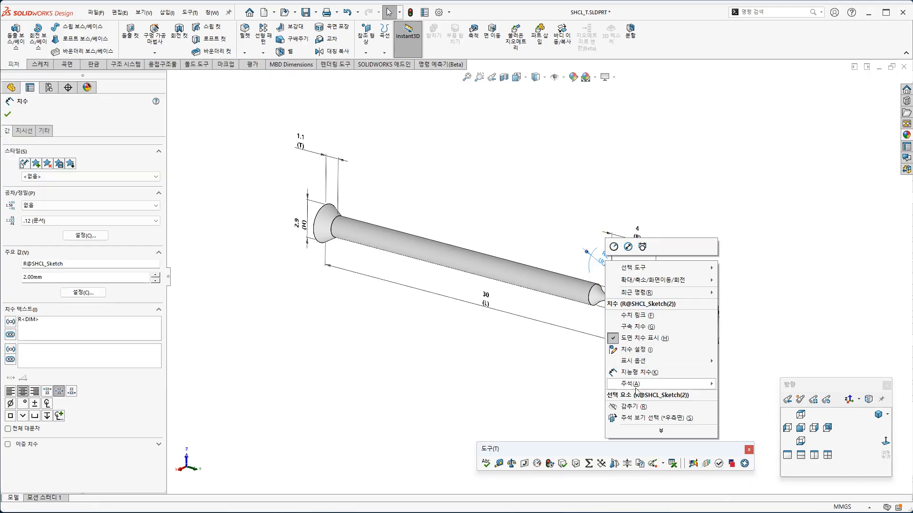
{"action": "left_click", "coordinate": [656, 431]}
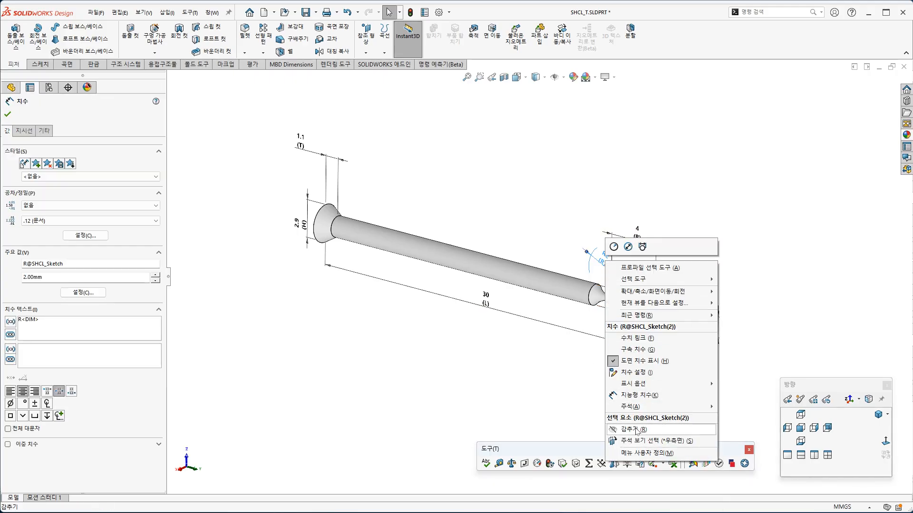
{"action": "left_click", "coordinate": [635, 429]}
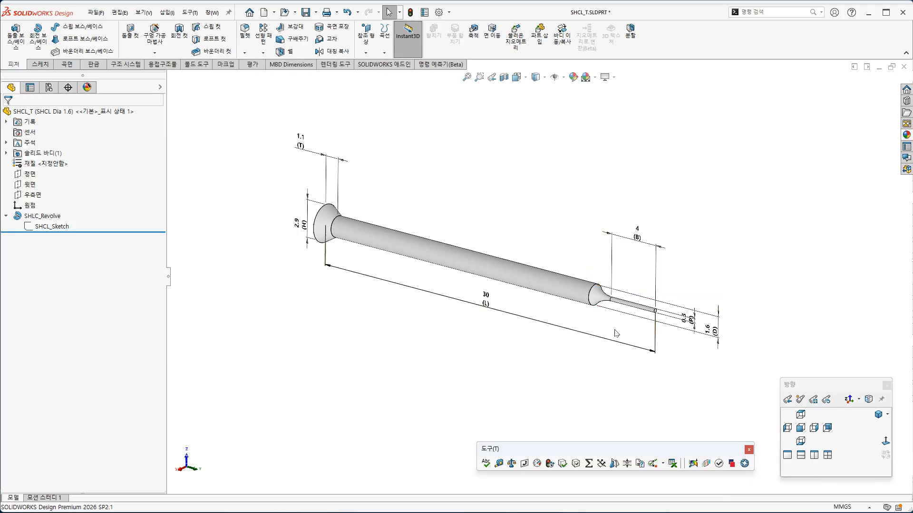
Step: Edit SHCL_Sketch to show the hidden radius dimension R at the pin's tip transition again and exit the sketch
{"action": "left_click", "coordinate": [52, 226]}
{"action": "left_click", "coordinate": [68, 203]}
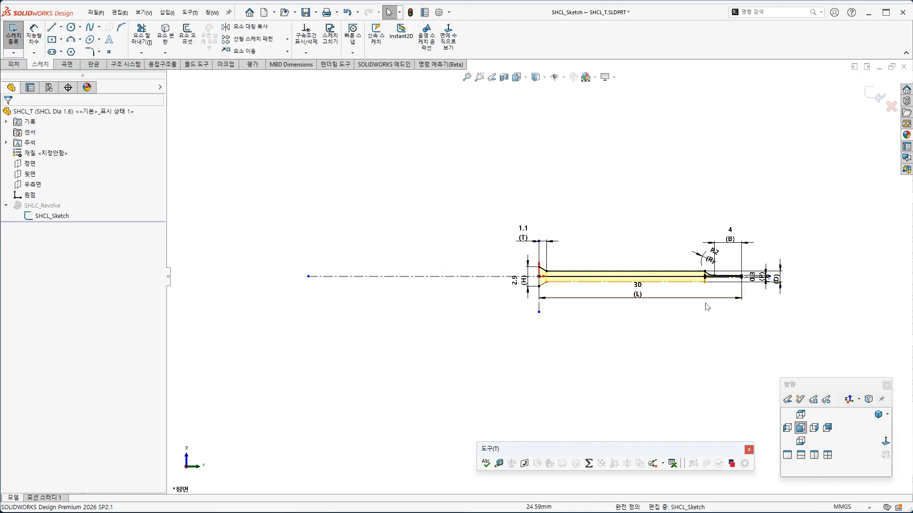
{"action": "right_click", "coordinate": [713, 252]}
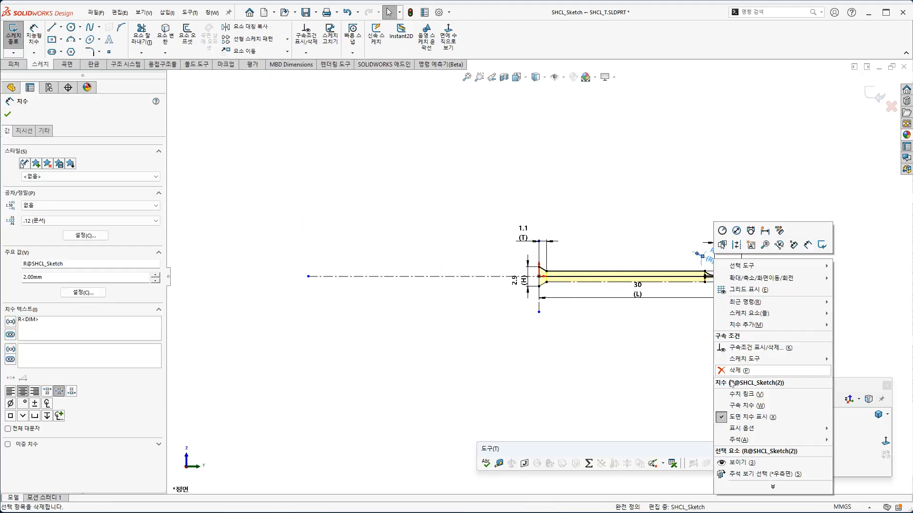
{"action": "left_click", "coordinate": [749, 466]}
{"action": "left_click", "coordinate": [670, 348]}
{"action": "left_click", "coordinate": [874, 96]}
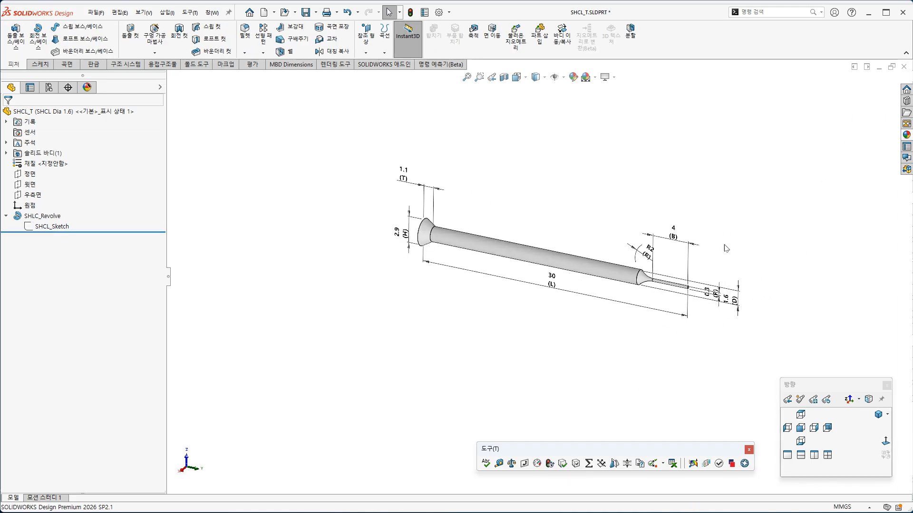
{"action": "scroll", "coordinate": [726, 248], "scroll_direction": "down", "scroll_amount": 2}
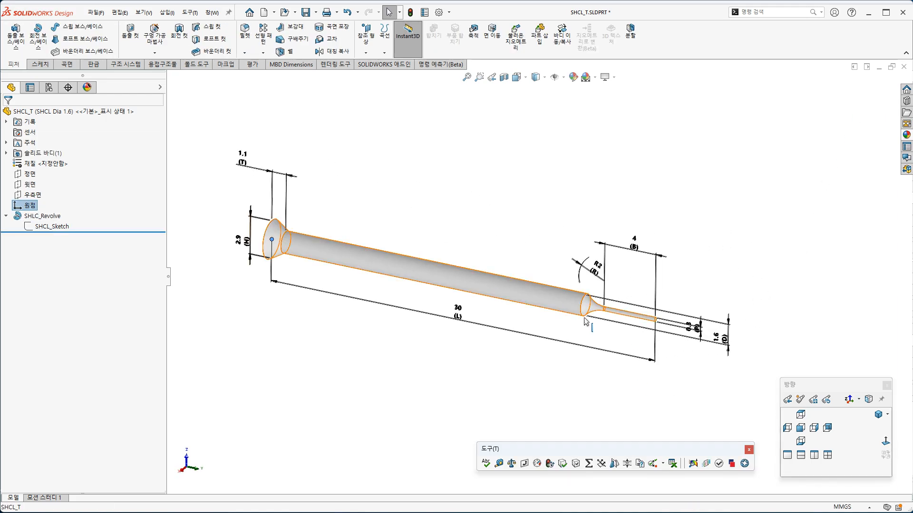
{"action": "left_click", "coordinate": [563, 77]}
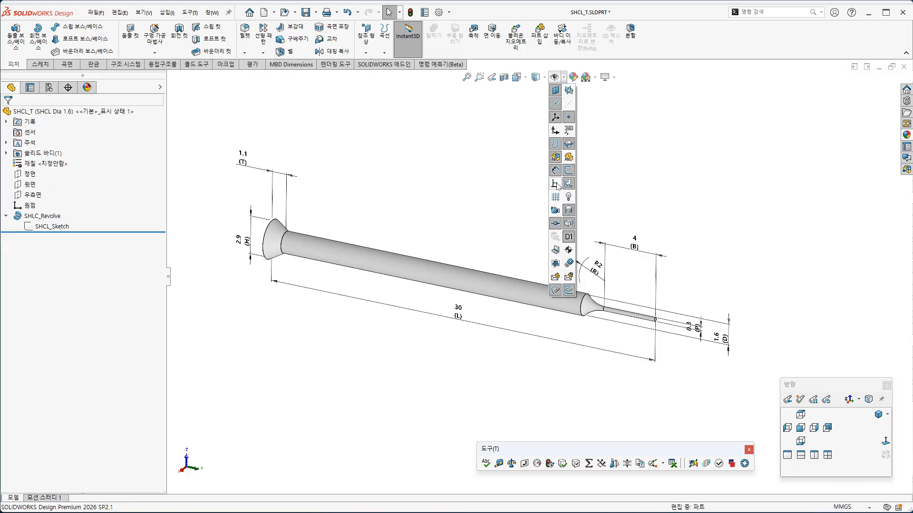
{"action": "left_click", "coordinate": [642, 186]}
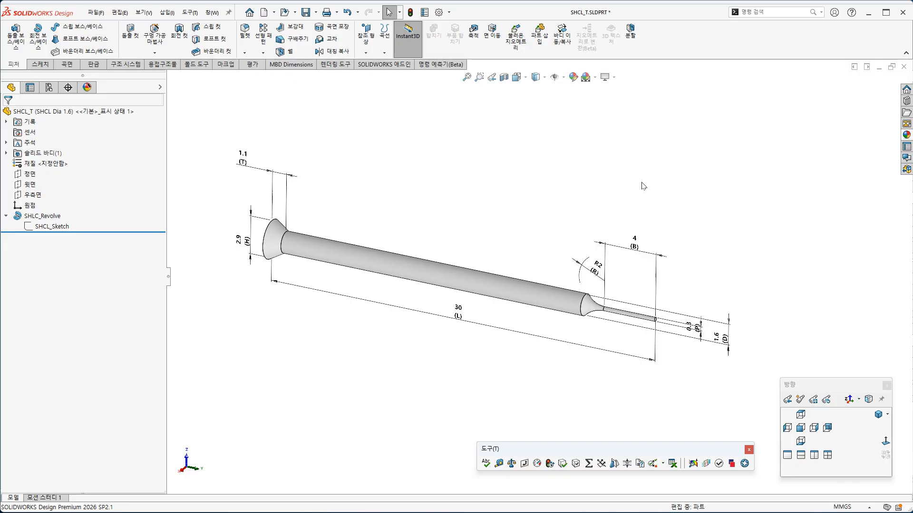
{"action": "scroll", "coordinate": [686, 268], "scroll_direction": "up", "scroll_amount": 3}
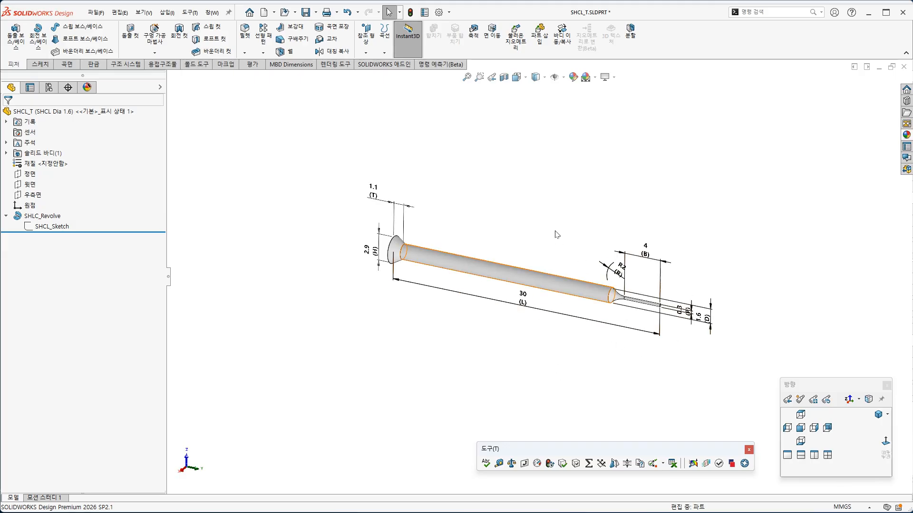
Step: Insert an Excel design table into the part with the SHCL_Sketch dimensions H, T, L, B, D and P, and close it
{"action": "left_click", "coordinate": [49, 87]}
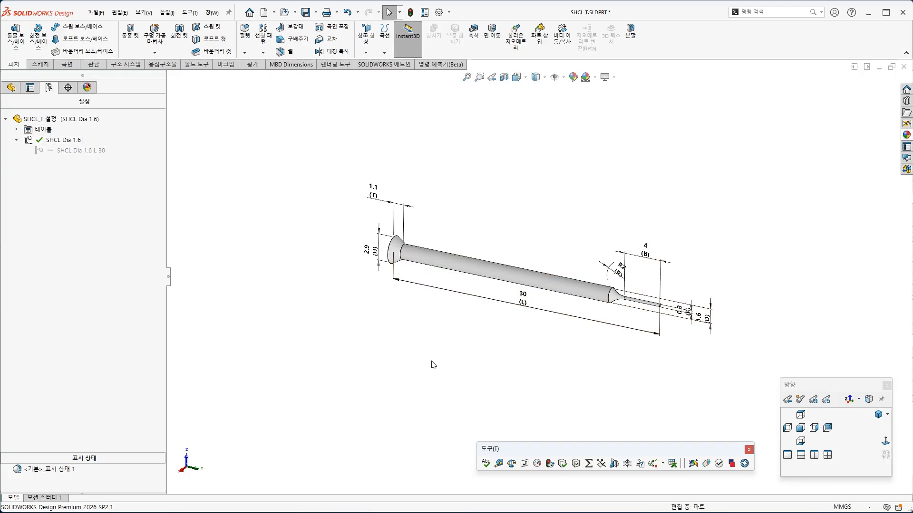
{"action": "left_click", "coordinate": [674, 465]}
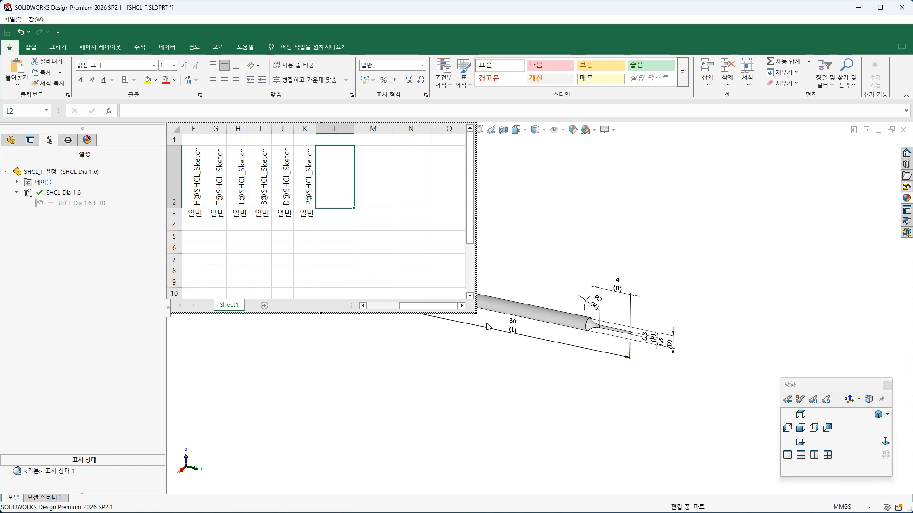
{"action": "left_click_drag", "start_coordinate": [476, 313], "coordinate": [670, 371]}
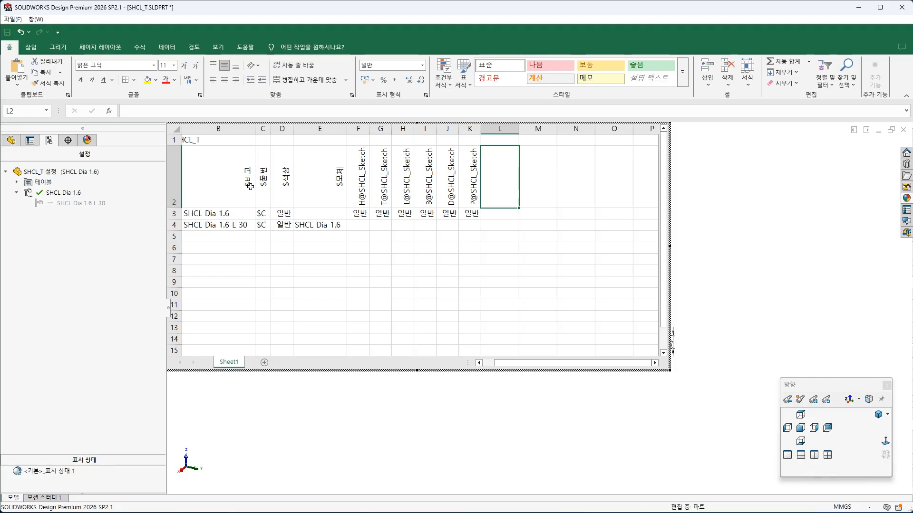
{"action": "left_click", "coordinate": [479, 362]}
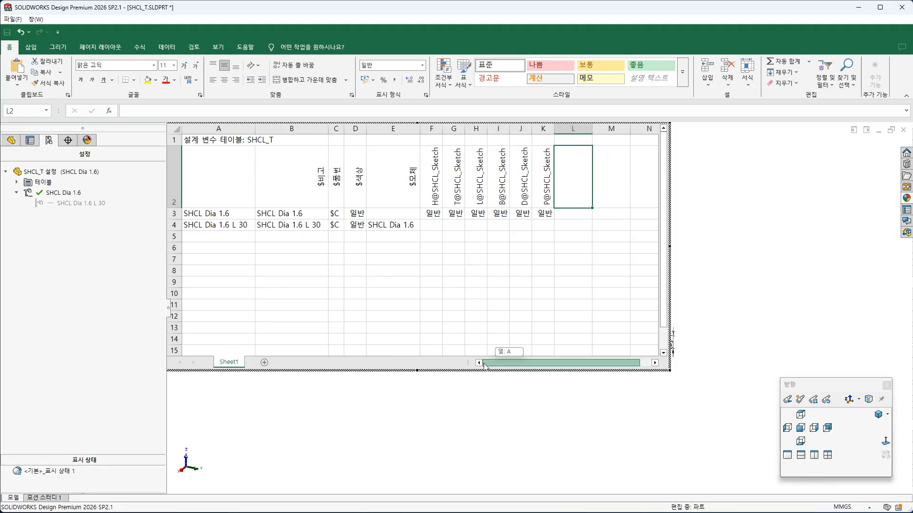
{"action": "left_click", "coordinate": [755, 285]}
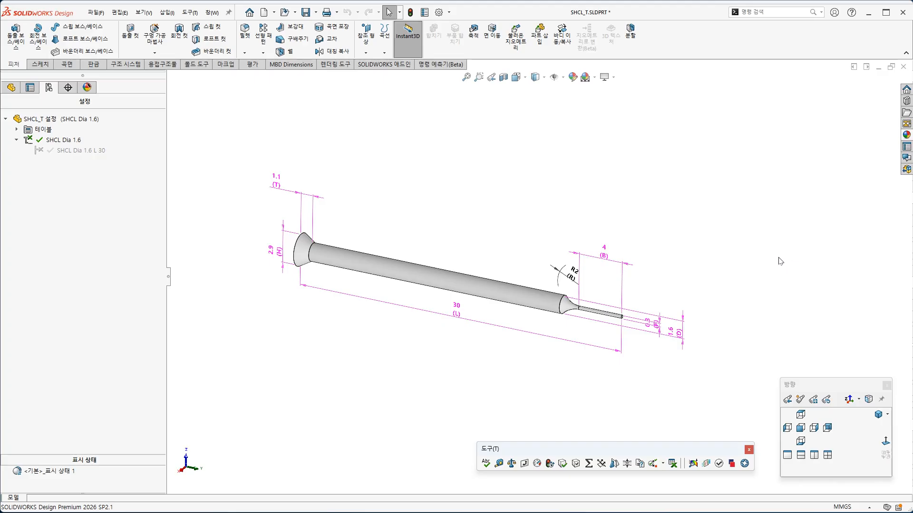
Step: Open the part's Excel design table for editing in a separate window and enlarge its display
{"action": "left_click", "coordinate": [17, 130]}
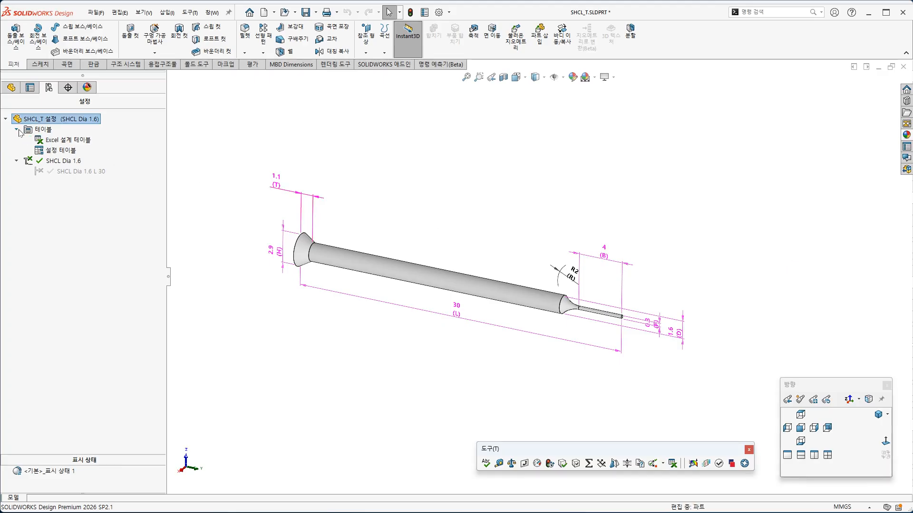
{"action": "right_click", "coordinate": [69, 140]}
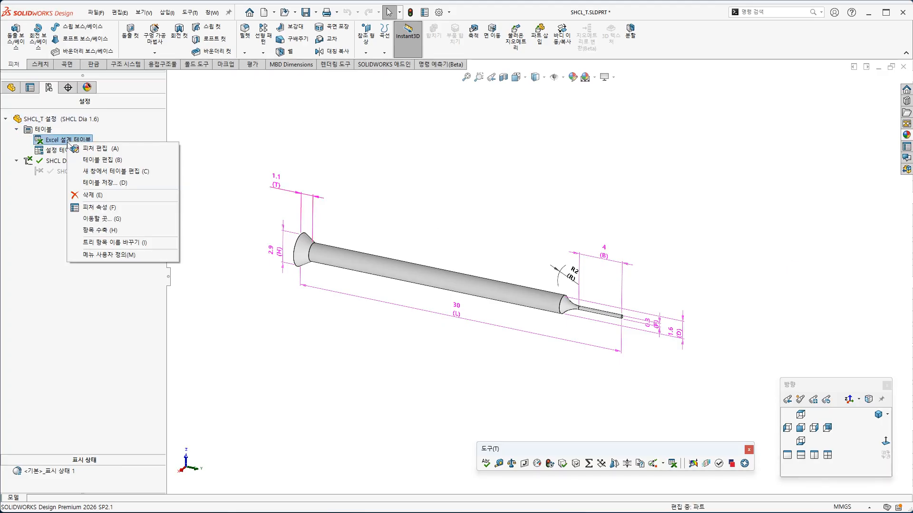
{"action": "left_click", "coordinate": [118, 172]}
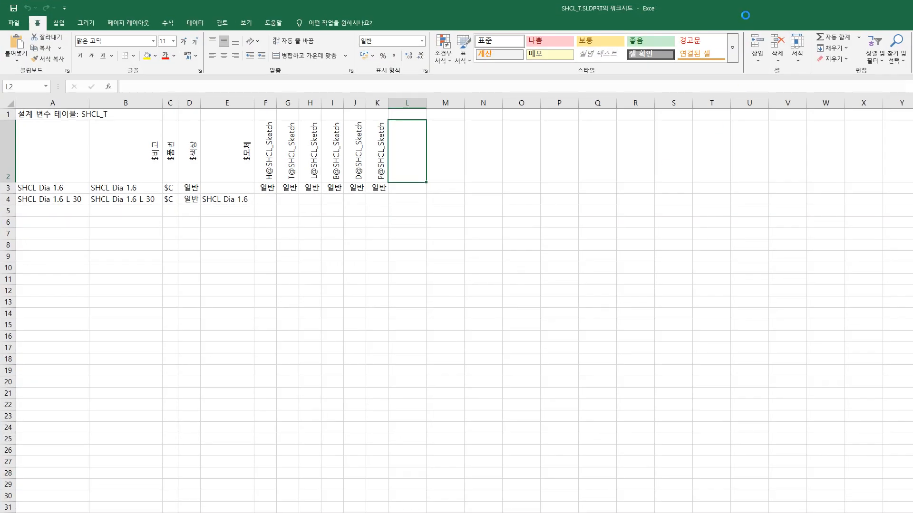
{"action": "left_click_drag", "start_coordinate": [738, 8], "coordinate": [612, 33]}
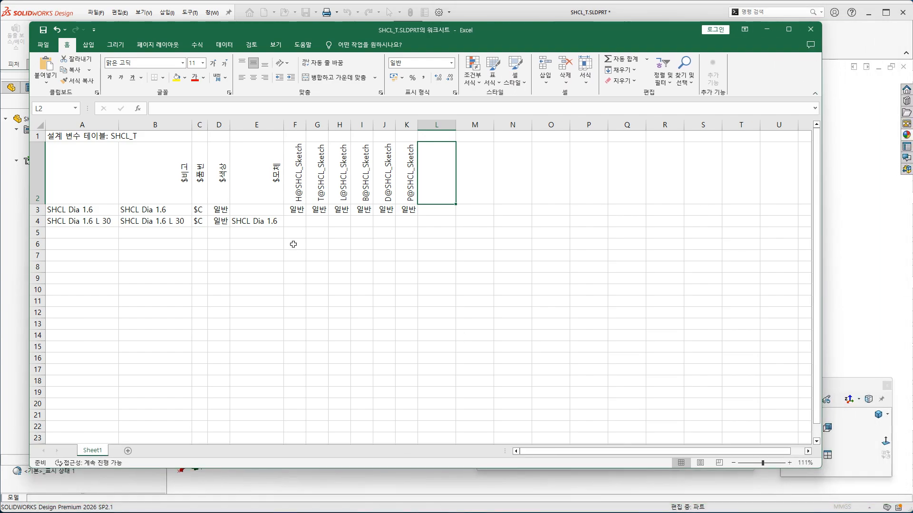
{"action": "scroll", "coordinate": [312, 240], "scroll_direction": "up", "scroll_amount": 2, "text": "ctrl"}
{"action": "left_click", "coordinate": [401, 309]}
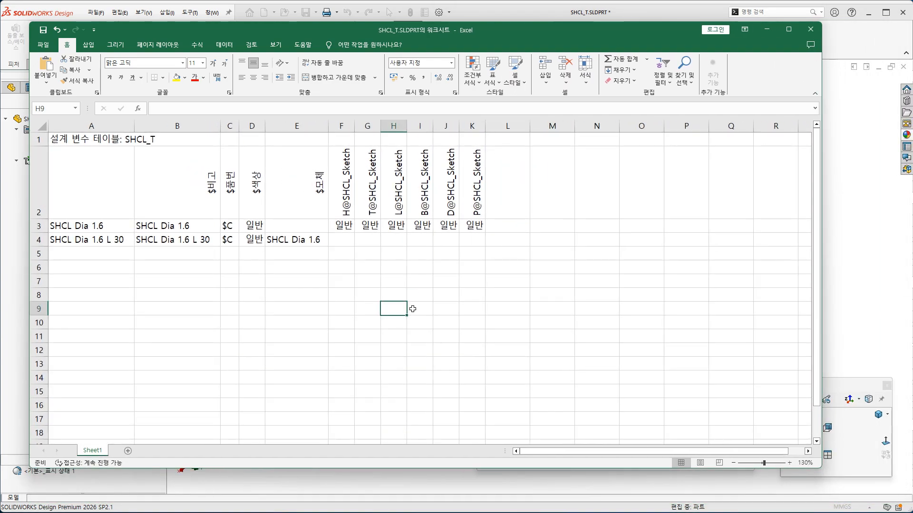
Step: Change the header labels in row 2 of the design table from rotated to normal horizontal text
{"action": "mouse_move", "coordinate": [40, 193]}
{"action": "left_mouse_down"}
{"action": "mouse_move", "coordinate": [40, 239]}
{"action": "mouse_move", "coordinate": [40, 193]}
{"action": "left_mouse_up"}
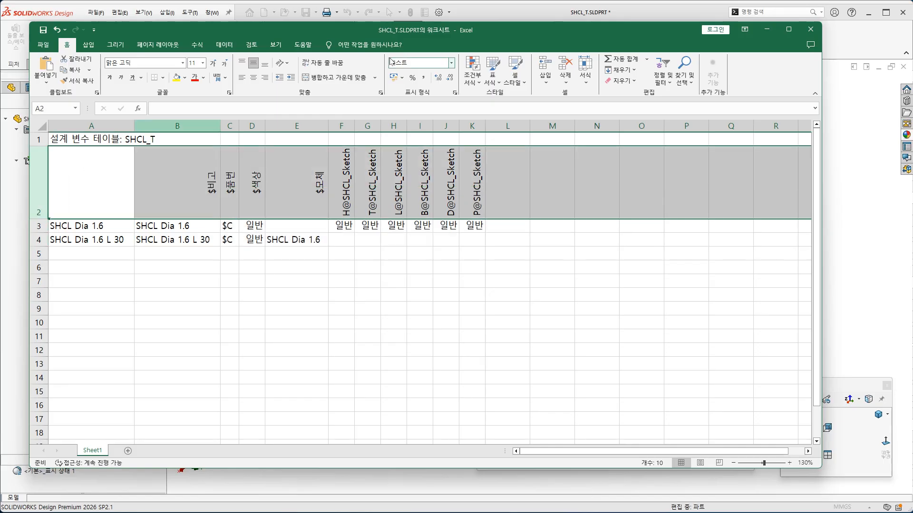
{"action": "left_click", "coordinate": [282, 63]}
{"action": "left_click", "coordinate": [292, 97]}
{"action": "left_click", "coordinate": [282, 63]}
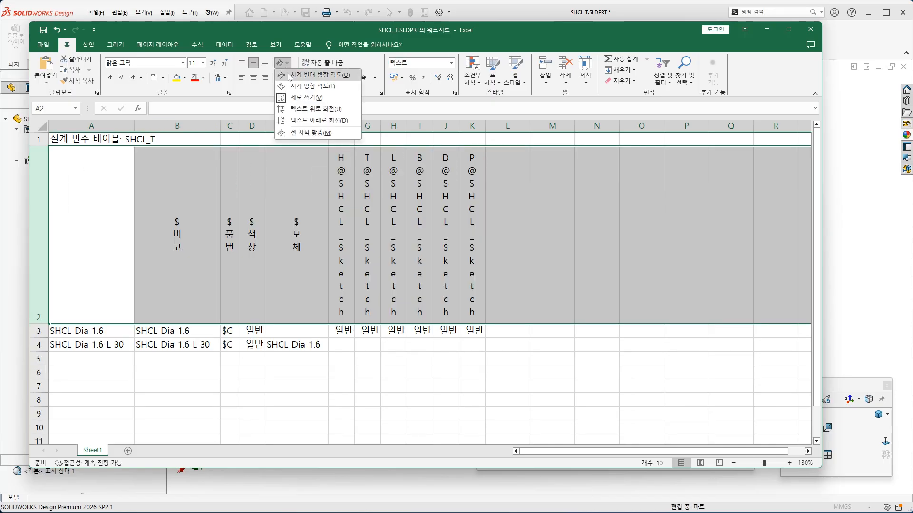
{"action": "left_click", "coordinate": [292, 97]}
{"action": "left_click", "coordinate": [393, 263]}
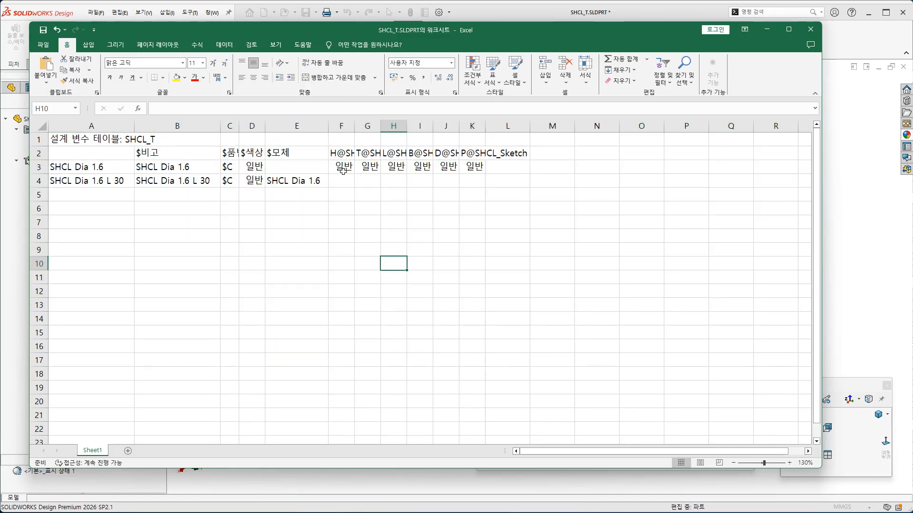
Step: Set the font size of the whole design table sheet to 10
{"action": "left_click", "coordinate": [42, 126]}
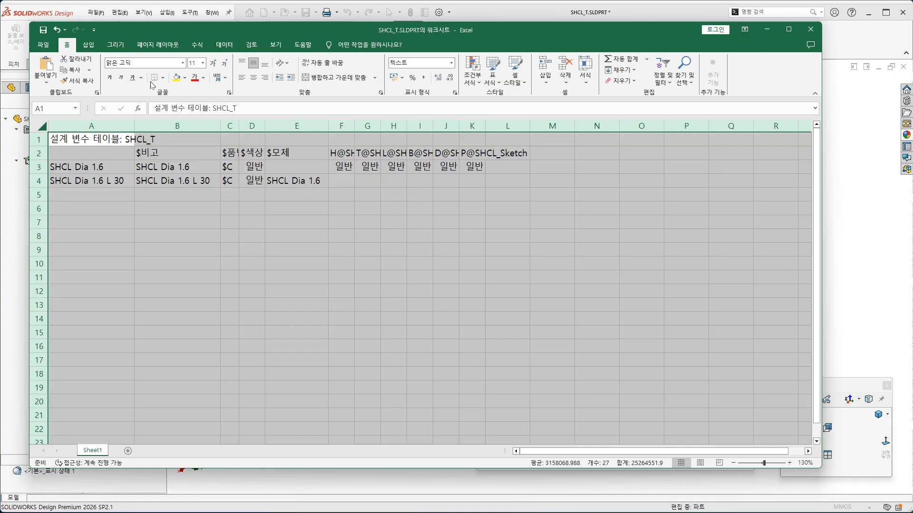
{"action": "left_click", "coordinate": [225, 65]}
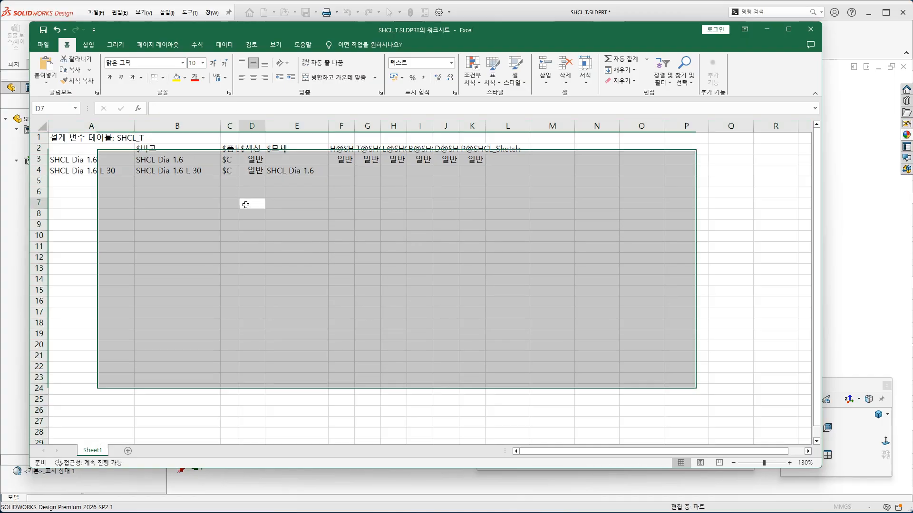
{"action": "left_click", "coordinate": [252, 204]}
Step: Insert a blank row above the design table's title and make the table rows taller
{"action": "left_click_drag", "start_coordinate": [40, 138], "coordinate": [42, 259]}
{"action": "left_click", "coordinate": [367, 265]}
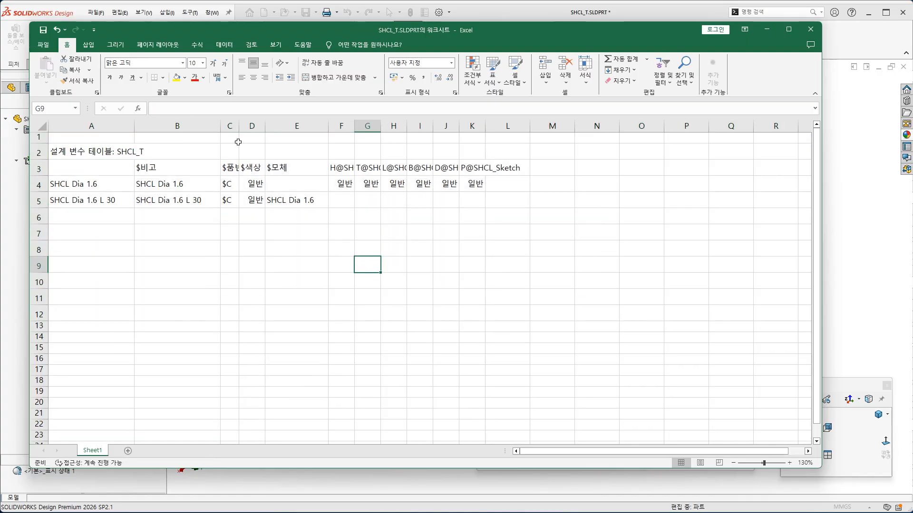
Step: Fit the widths of the columns from C onward so the full header names are readable
{"action": "left_click_drag", "start_coordinate": [238, 127], "coordinate": [547, 127]}
{"action": "double_click", "coordinate": [550, 127]}
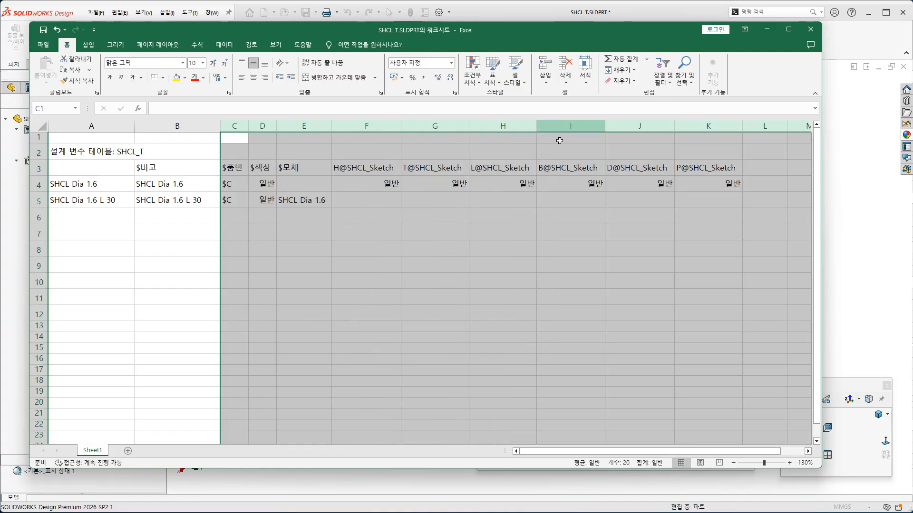
{"action": "left_click", "coordinate": [541, 248]}
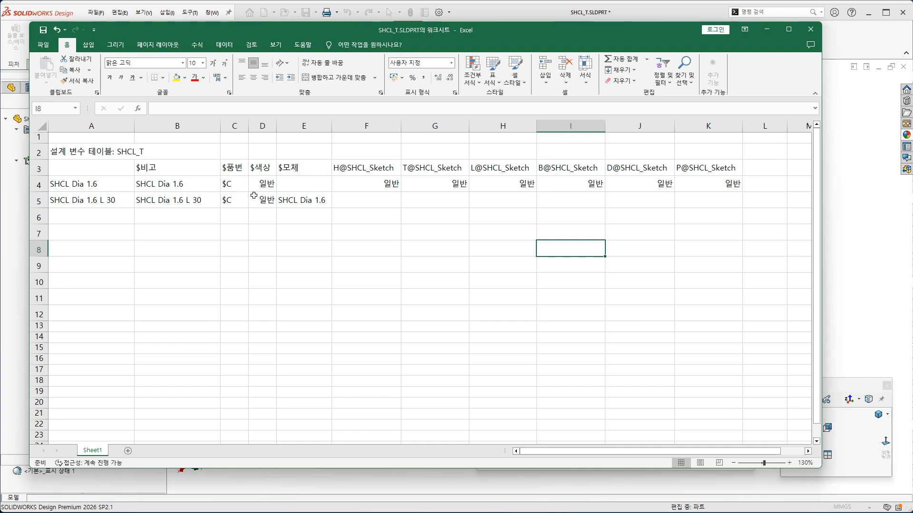
{"action": "left_click", "coordinate": [443, 237]}
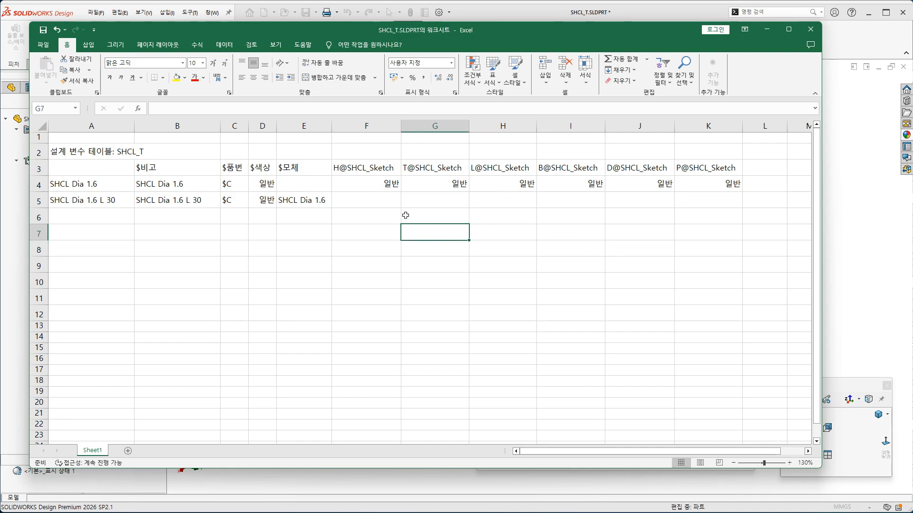
{"action": "left_click", "coordinate": [571, 126]}
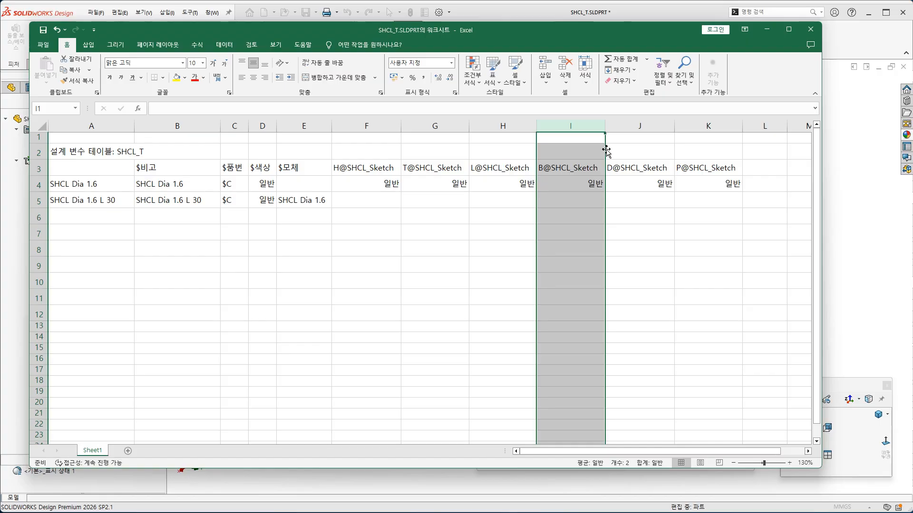
{"action": "left_click_drag", "start_coordinate": [603, 266], "coordinate": [356, 213]}
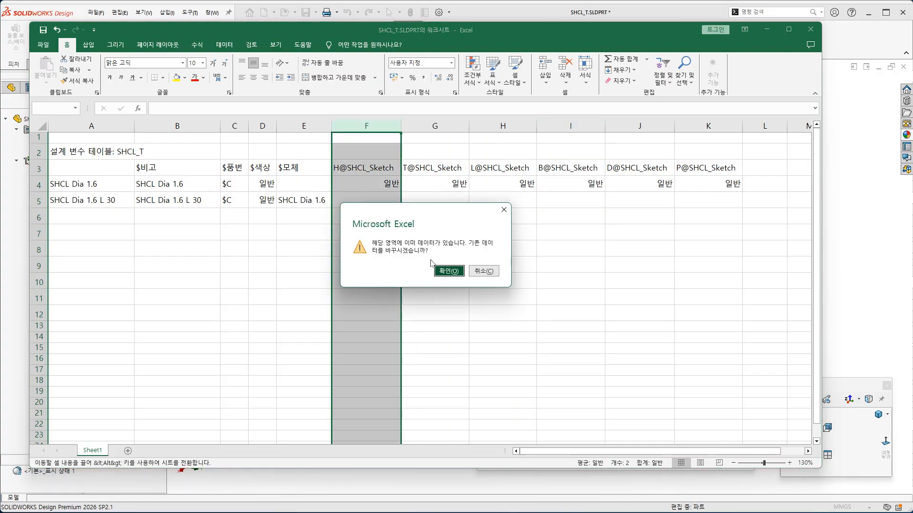
{"action": "left_click", "coordinate": [483, 271]}
{"action": "left_click", "coordinate": [464, 277]}
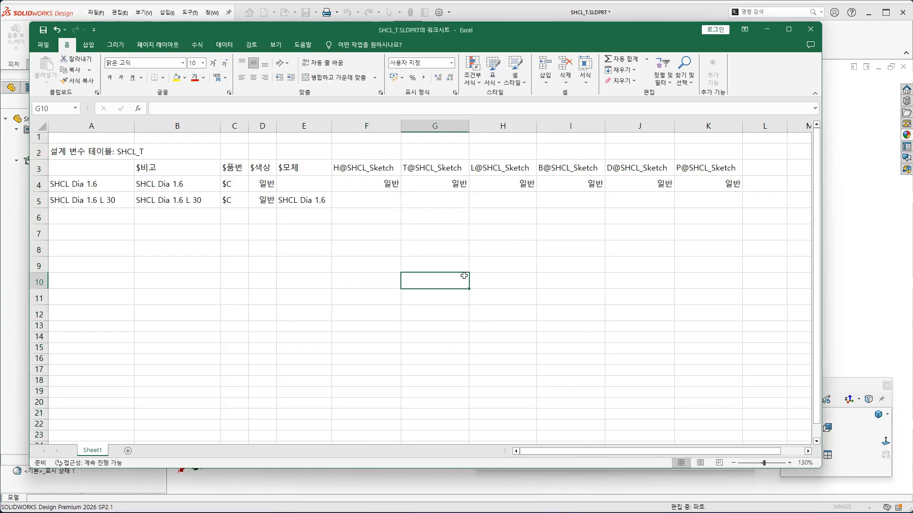
Step: Move the B@SHCL_Sketch column in front of the H@SHCL_Sketch column by inserting it as cut cells at column F
{"action": "left_click", "coordinate": [579, 126]}
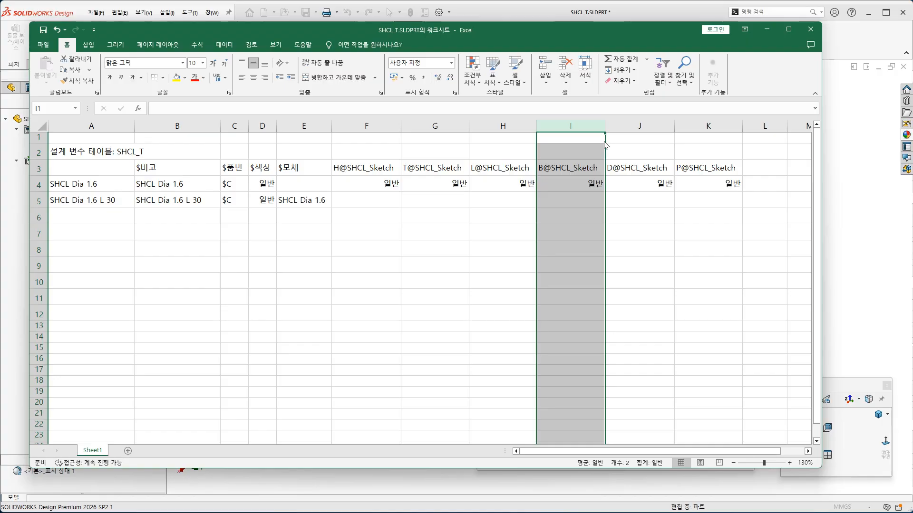
{"action": "left_click_drag", "start_coordinate": [605, 145], "coordinate": [564, 139]}
{"action": "right_click", "coordinate": [563, 139]}
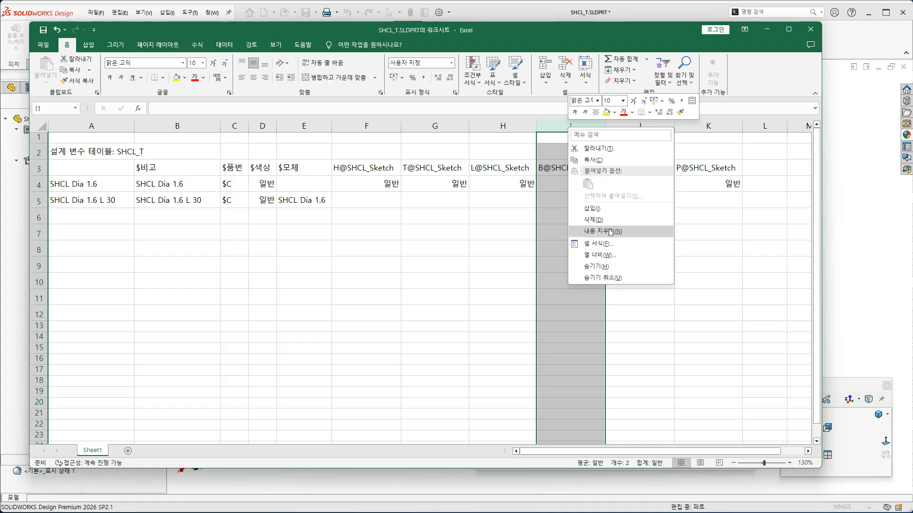
{"action": "left_click", "coordinate": [606, 148]}
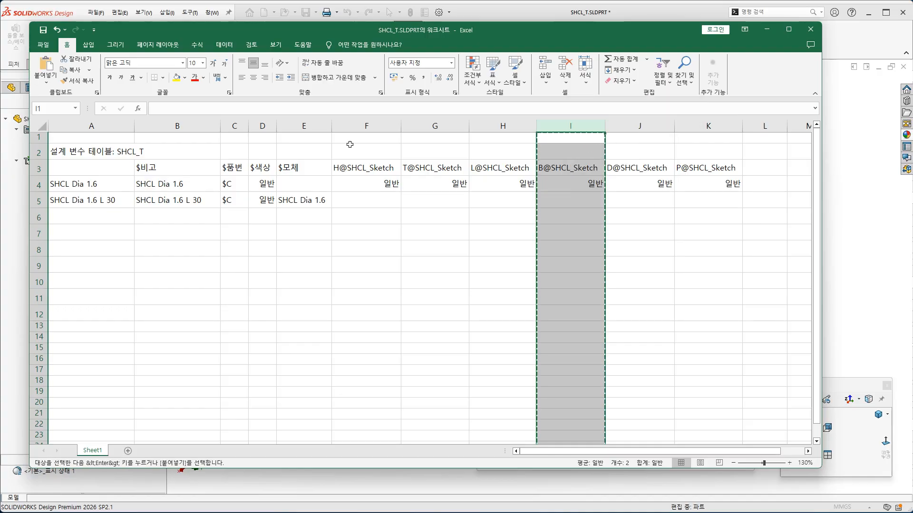
{"action": "left_click", "coordinate": [370, 126]}
{"action": "right_click", "coordinate": [370, 126]}
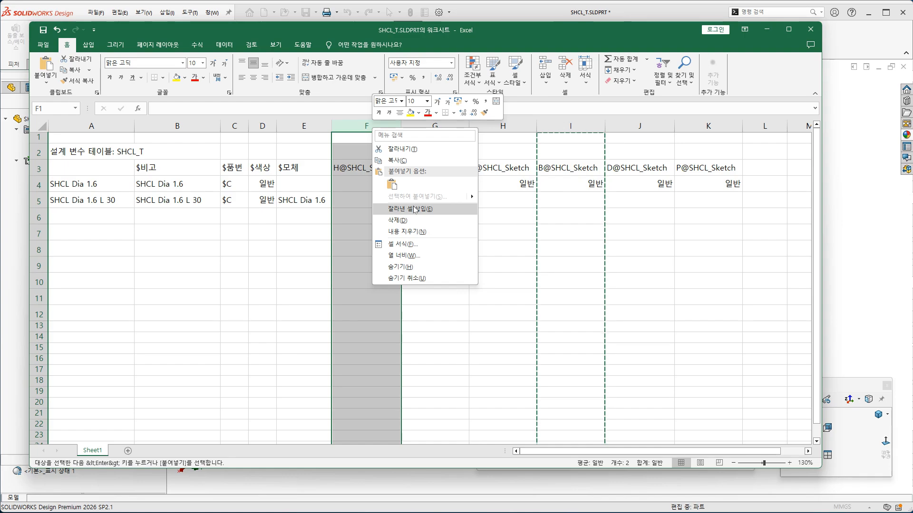
{"action": "left_click", "coordinate": [416, 211]}
{"action": "left_click", "coordinate": [372, 216]}
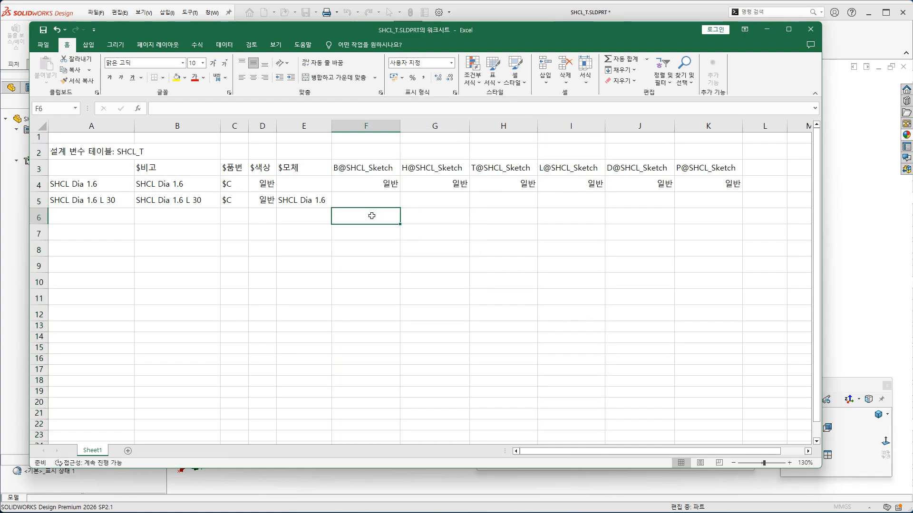
Step: Move the T@SHCL_Sketch column in front of the H@SHCL_Sketch column by inserting it as cut cells at column G
{"action": "right_click", "coordinate": [516, 126]}
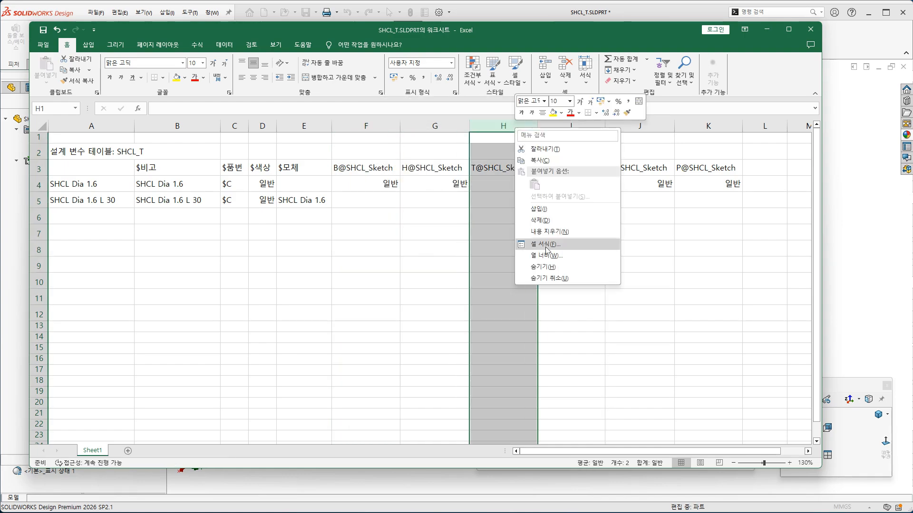
{"action": "left_click", "coordinate": [544, 149]}
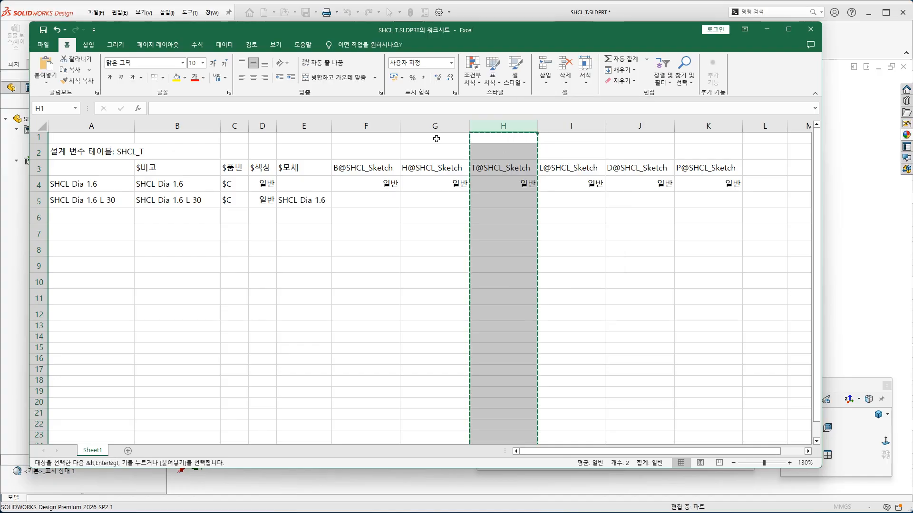
{"action": "right_click", "coordinate": [441, 127]}
{"action": "left_click", "coordinate": [468, 211]}
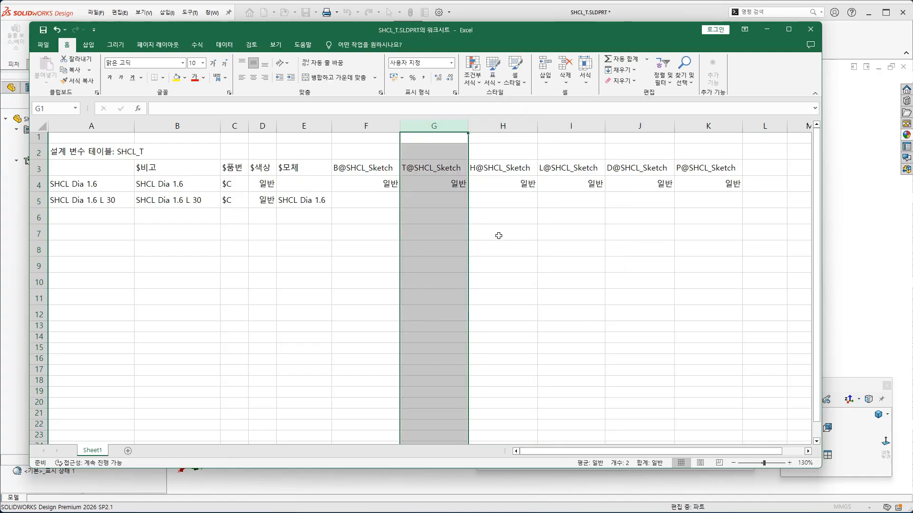
{"action": "left_click", "coordinate": [364, 174]}
{"action": "left_click", "coordinate": [434, 170]}
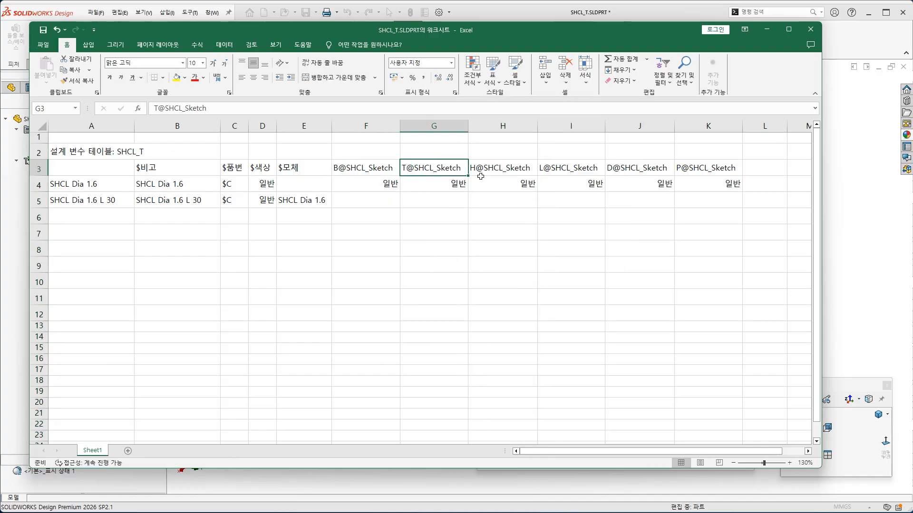
{"action": "left_click", "coordinate": [505, 192]}
{"action": "left_click", "coordinate": [549, 169]}
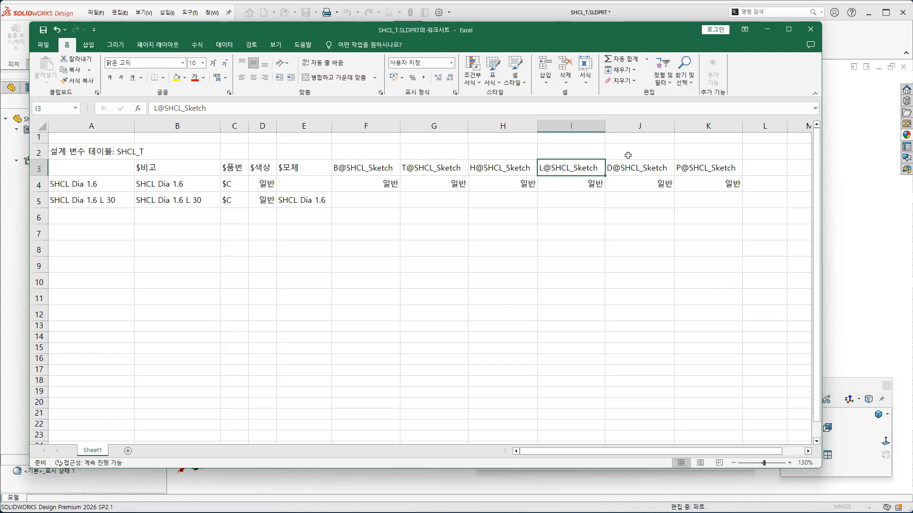
Step: Move the D@SHCL_Sketch column in front of the L@SHCL_Sketch column by inserting it as cut cells at column I
{"action": "right_click", "coordinate": [641, 127]}
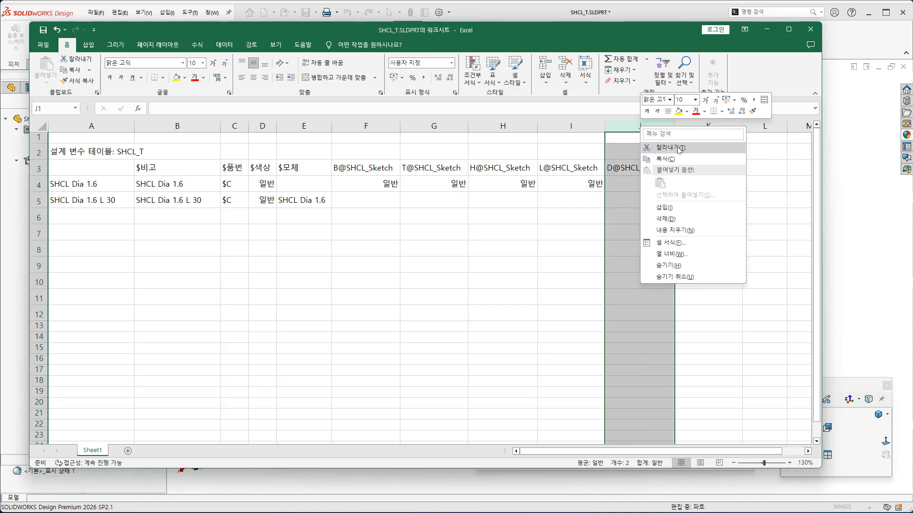
{"action": "left_click", "coordinate": [664, 159]}
{"action": "right_click", "coordinate": [554, 127]}
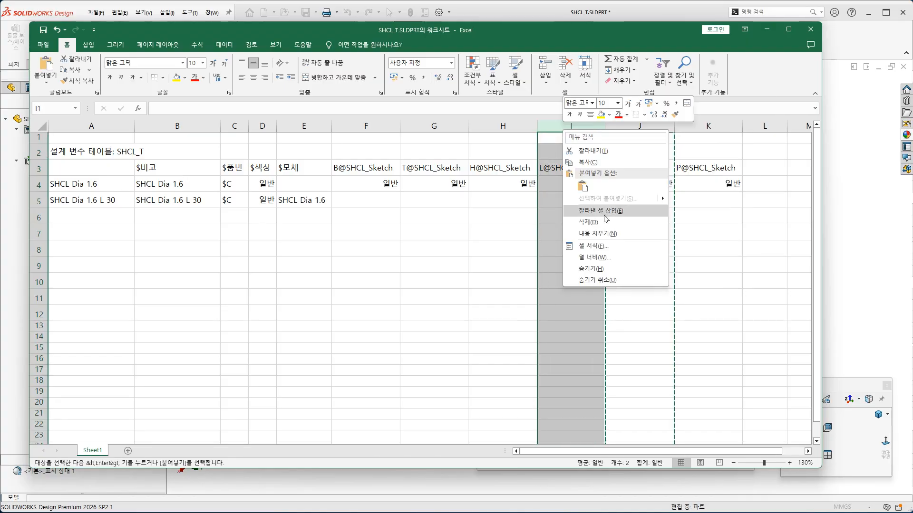
{"action": "left_click", "coordinate": [618, 270]}
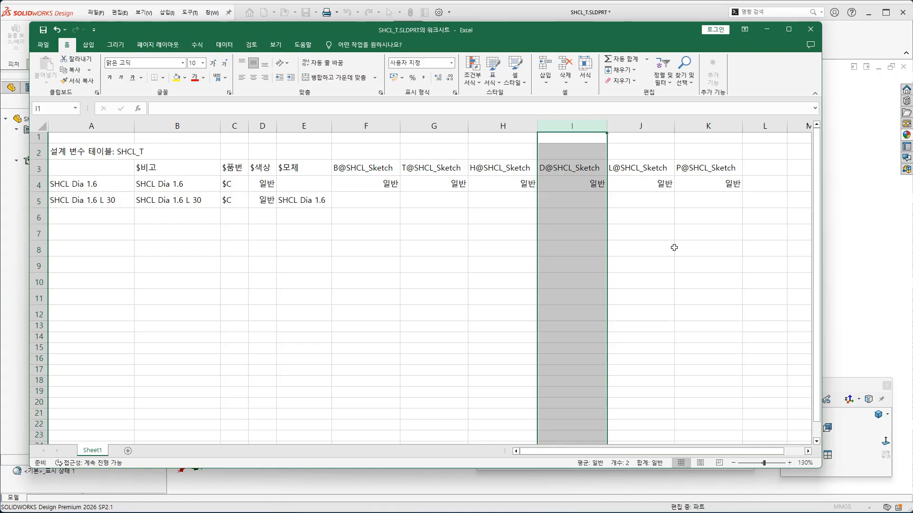
{"action": "left_click", "coordinate": [641, 267]}
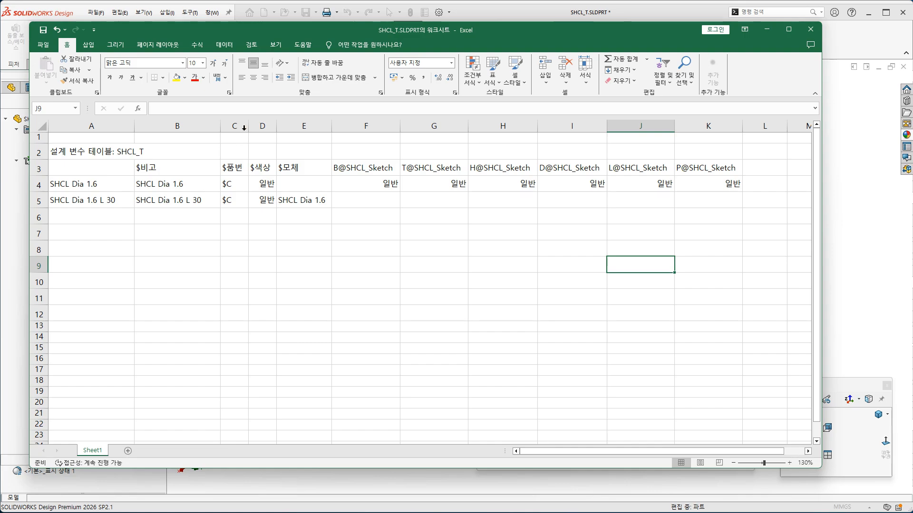
Step: Move the $품번 and $색상 columns behind the P@SHCL_Sketch column at the end of the design table
{"action": "left_click_drag", "start_coordinate": [244, 127], "coordinate": [262, 126]}
{"action": "right_click", "coordinate": [263, 128]}
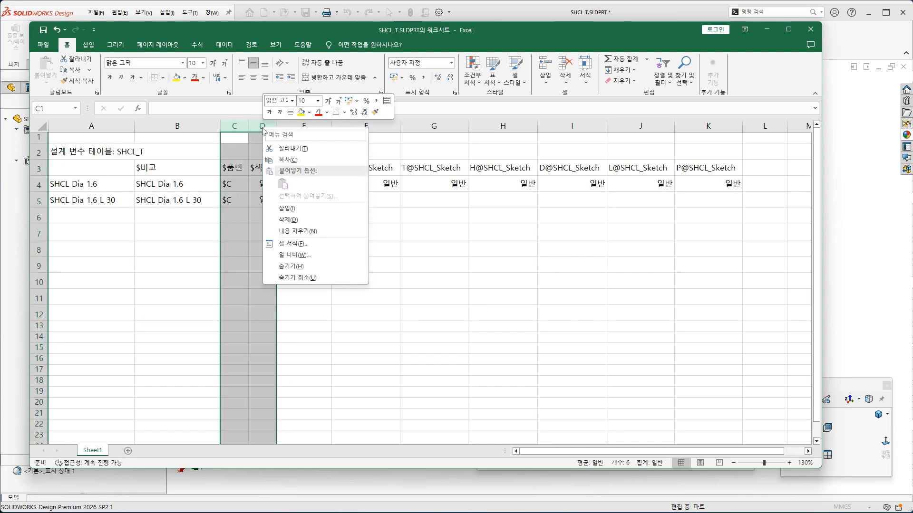
{"action": "left_click", "coordinate": [303, 160]}
{"action": "left_click", "coordinate": [765, 126]}
{"action": "right_click", "coordinate": [765, 126]}
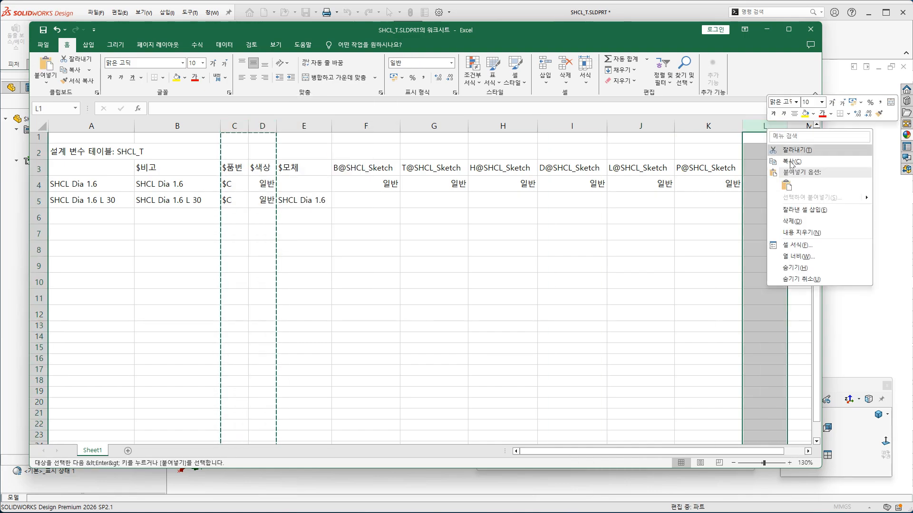
{"action": "left_click", "coordinate": [804, 210]}
{"action": "left_click", "coordinate": [515, 264]}
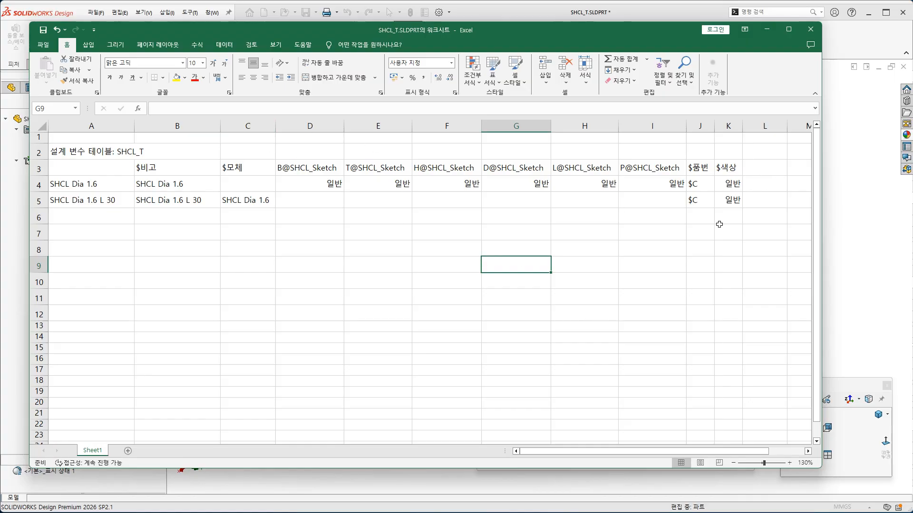
Step: Center the contents of the table cells A3:K19 horizontally
{"action": "left_click_drag", "start_coordinate": [114, 169], "coordinate": [726, 394]}
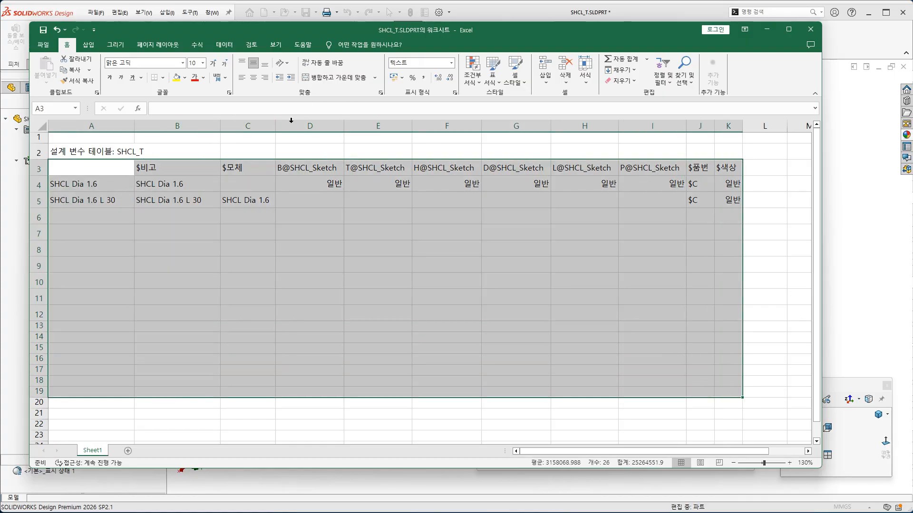
{"action": "left_click", "coordinate": [253, 78]}
{"action": "left_click", "coordinate": [305, 254]}
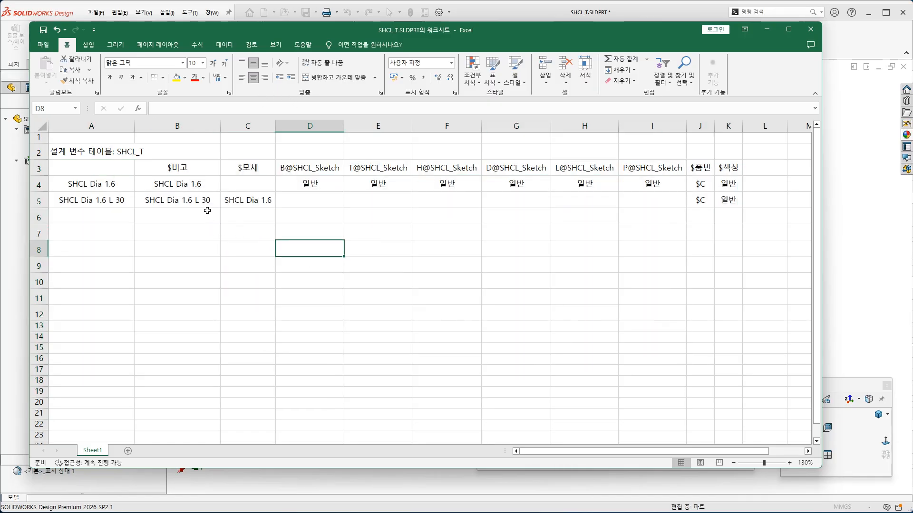
Step: Set the number format of the dimension cells D4:I20 to 일반 (General)
{"action": "mouse_move", "coordinate": [295, 183]}
{"action": "left_mouse_down"}
{"action": "mouse_move", "coordinate": [436, 234]}
{"action": "mouse_move", "coordinate": [658, 401]}
{"action": "left_mouse_up"}
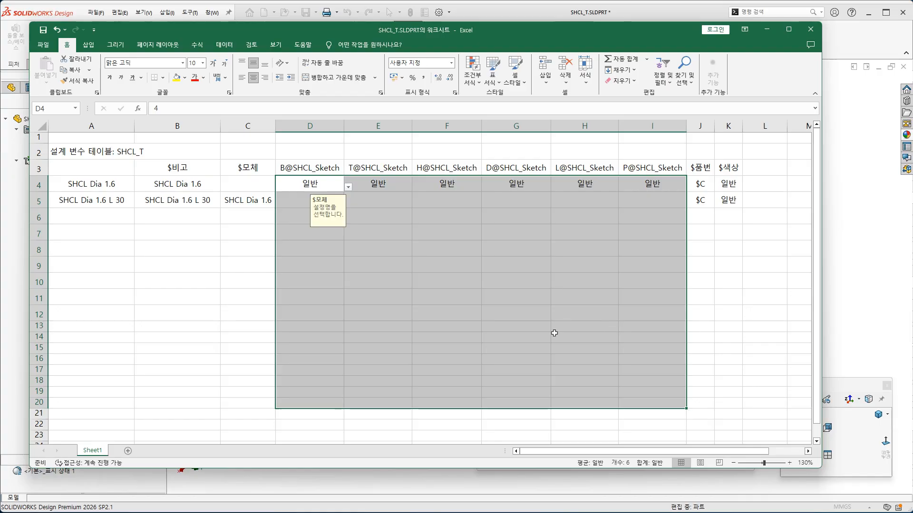
{"action": "right_click", "coordinate": [540, 322]}
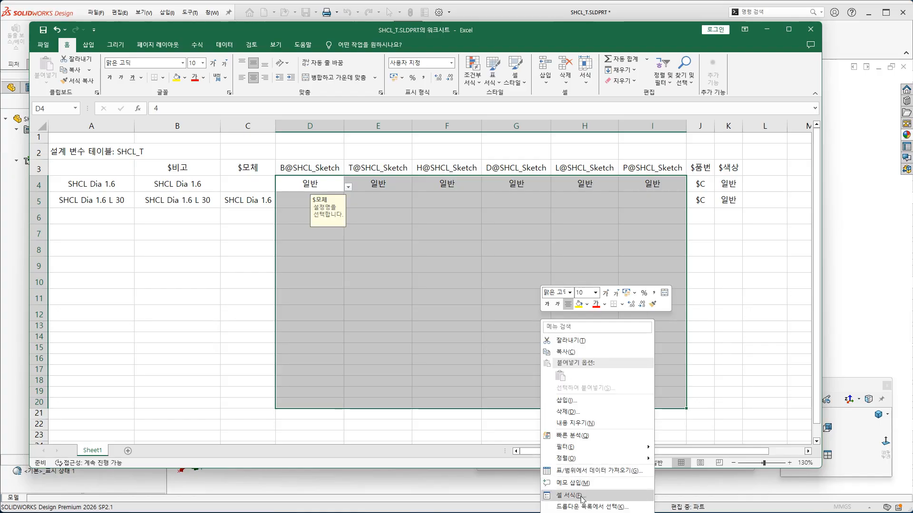
{"action": "left_click", "coordinate": [564, 496]}
{"action": "left_click_drag", "start_coordinate": [532, 365], "coordinate": [488, 143]}
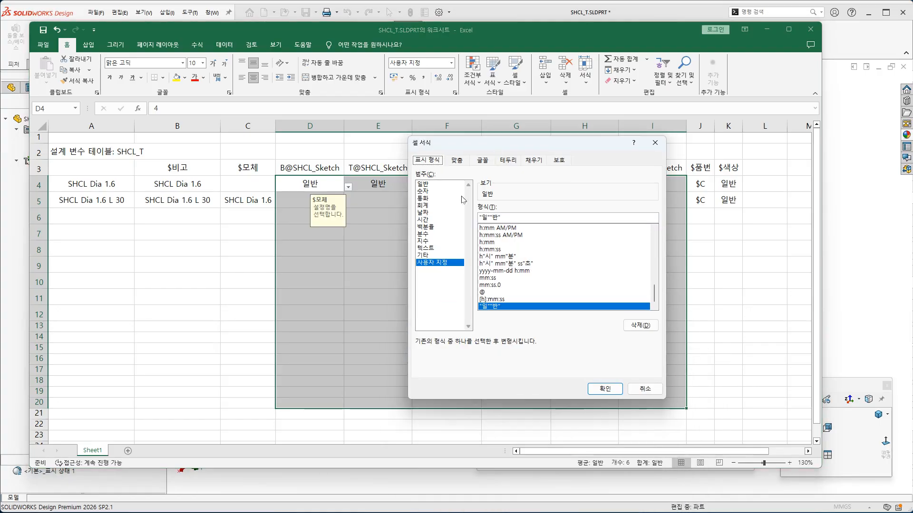
{"action": "left_click", "coordinate": [440, 184]}
{"action": "left_click", "coordinate": [604, 388]}
{"action": "left_click", "coordinate": [515, 326]}
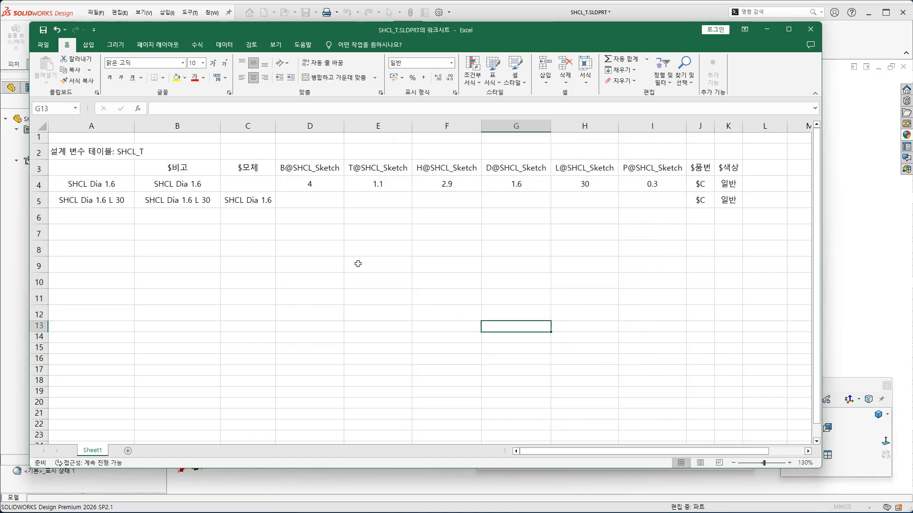
{"action": "left_click", "coordinate": [103, 189]}
{"action": "left_click_drag", "start_coordinate": [103, 201], "coordinate": [247, 392]}
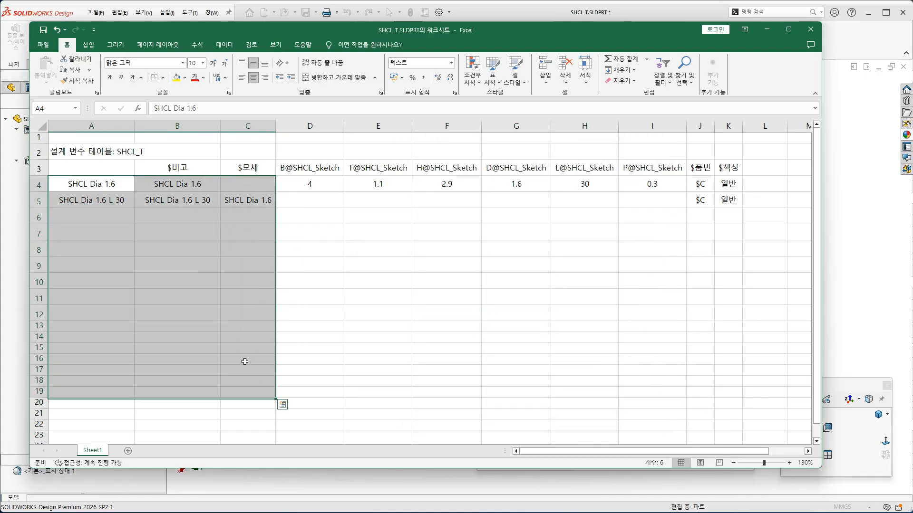
{"action": "right_click", "coordinate": [227, 306]}
{"action": "left_click", "coordinate": [468, 374]}
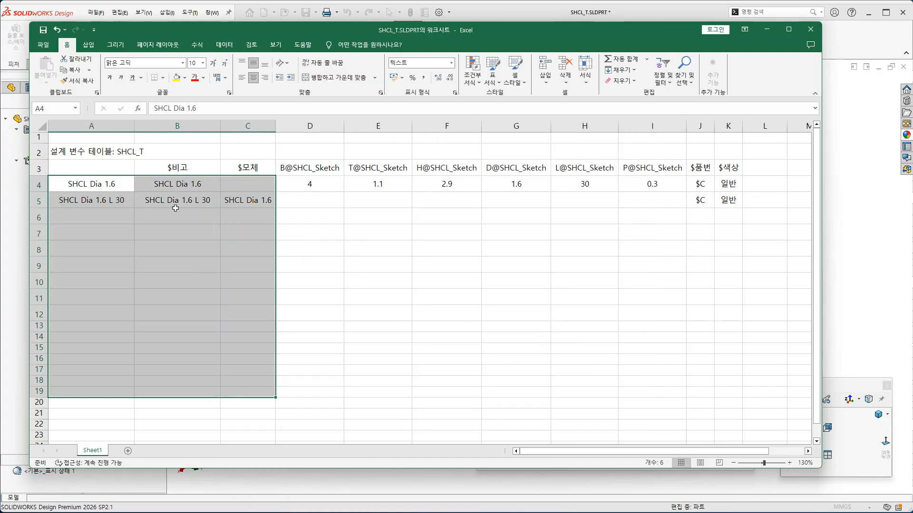
Step: Set the number format of cells A4:K20 to 일반 (General) and widen the $품번 and $색상 columns slightly
{"action": "left_click_drag", "start_coordinate": [95, 182], "coordinate": [727, 406]}
{"action": "right_click", "coordinate": [650, 344]}
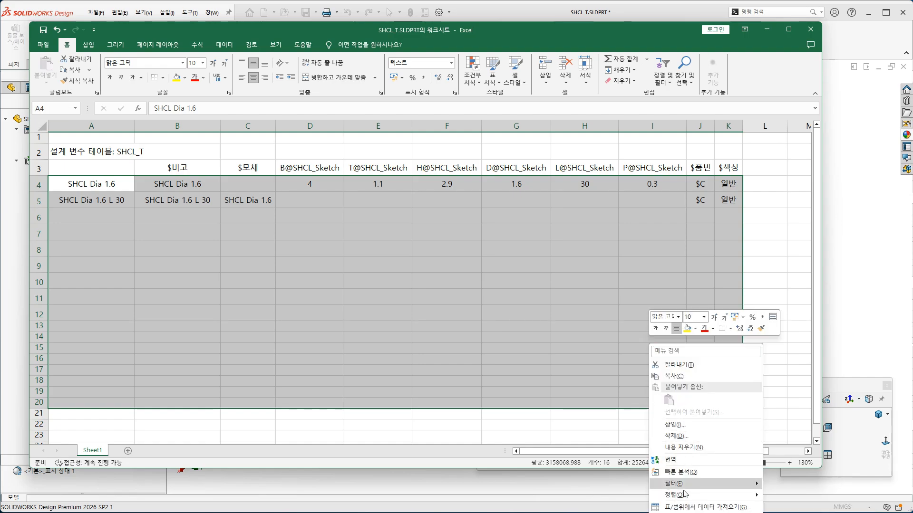
{"action": "left_click", "coordinate": [684, 512]}
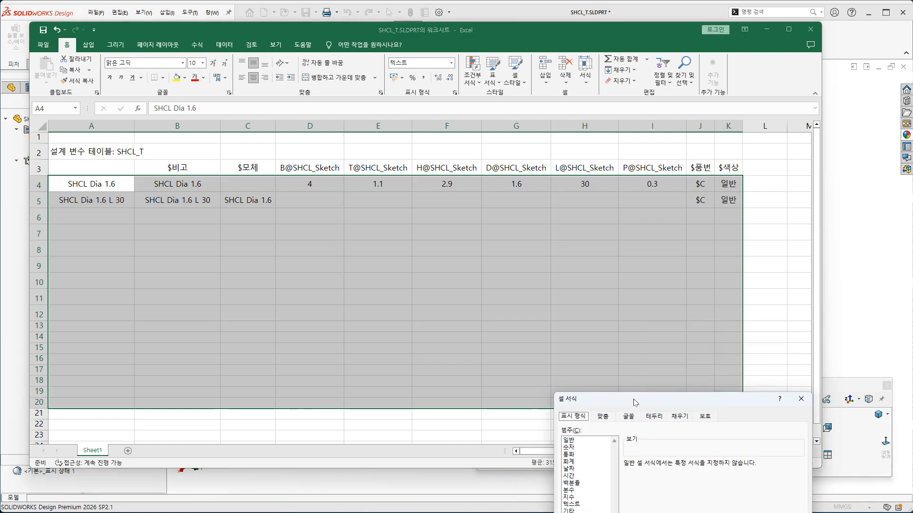
{"action": "left_click_drag", "start_coordinate": [634, 400], "coordinate": [447, 136]}
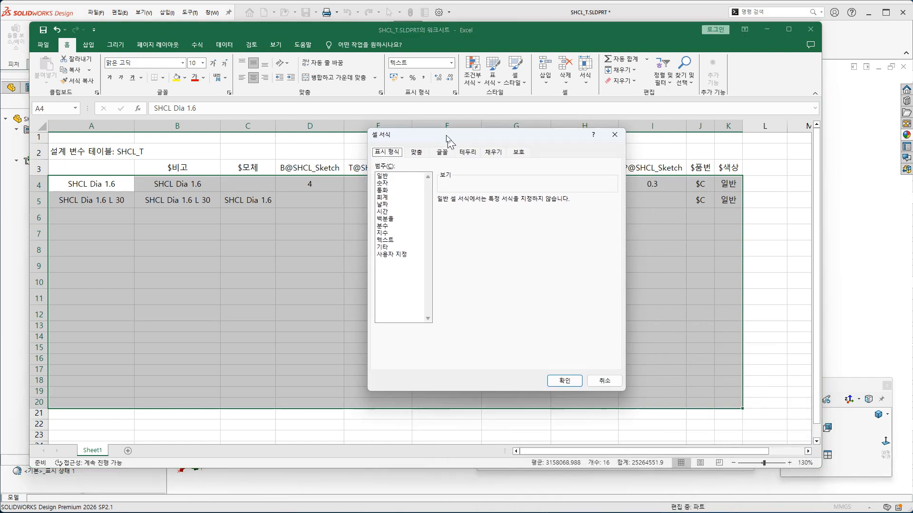
{"action": "left_click", "coordinate": [562, 377]}
{"action": "left_click", "coordinate": [480, 299]}
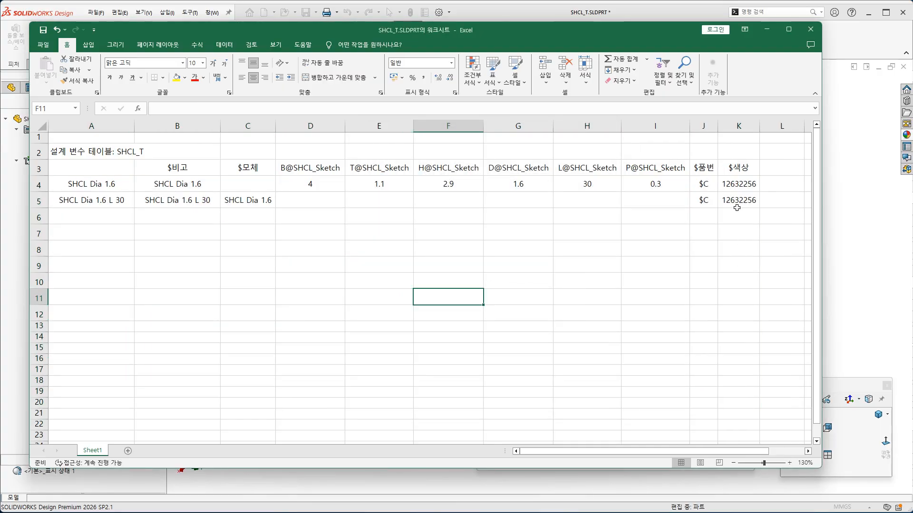
{"action": "left_click_drag", "start_coordinate": [759, 126], "coordinate": [722, 129]}
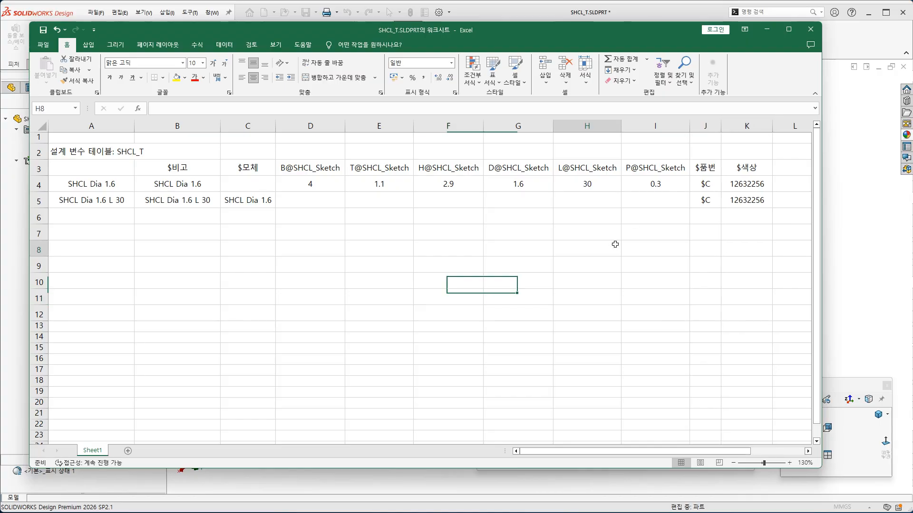
{"action": "left_click", "coordinate": [613, 245]}
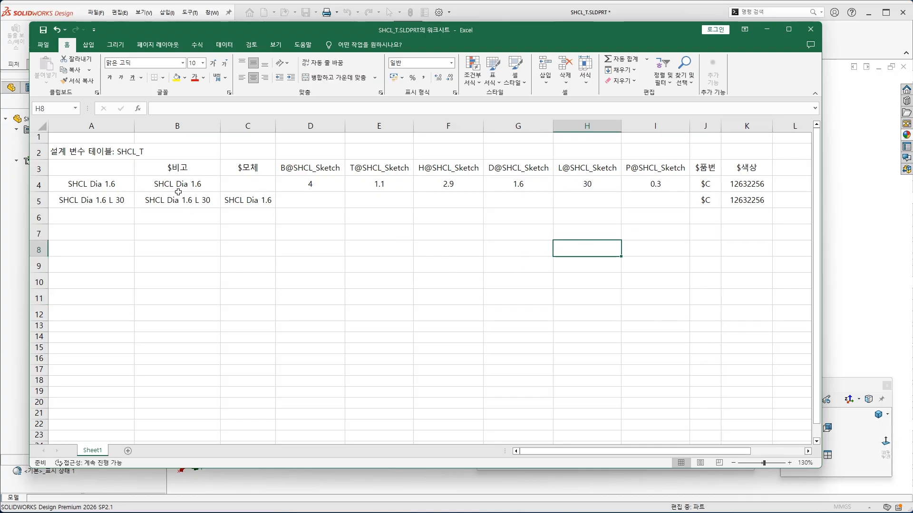
Step: Delete the $비고 column from the design table
{"action": "left_click", "coordinate": [190, 126]}
{"action": "right_click", "coordinate": [198, 129]}
{"action": "left_click", "coordinate": [222, 221]}
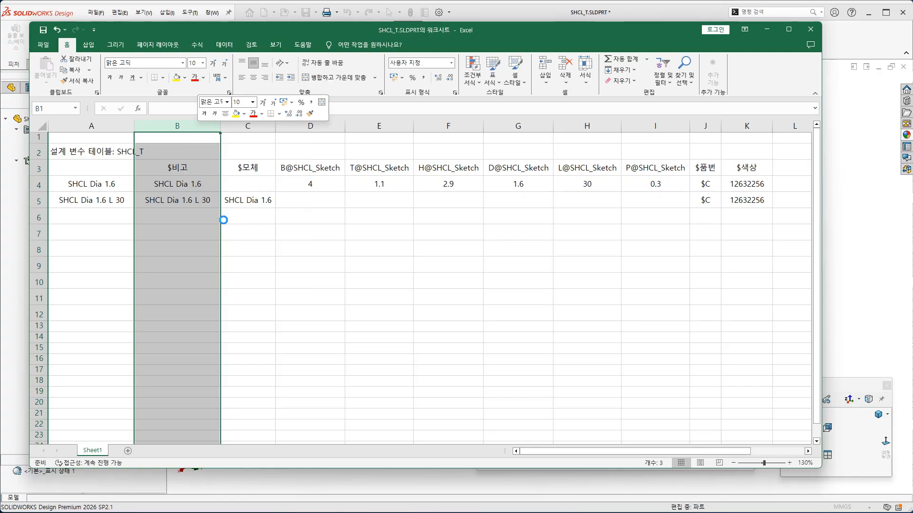
{"action": "left_click", "coordinate": [212, 234]}
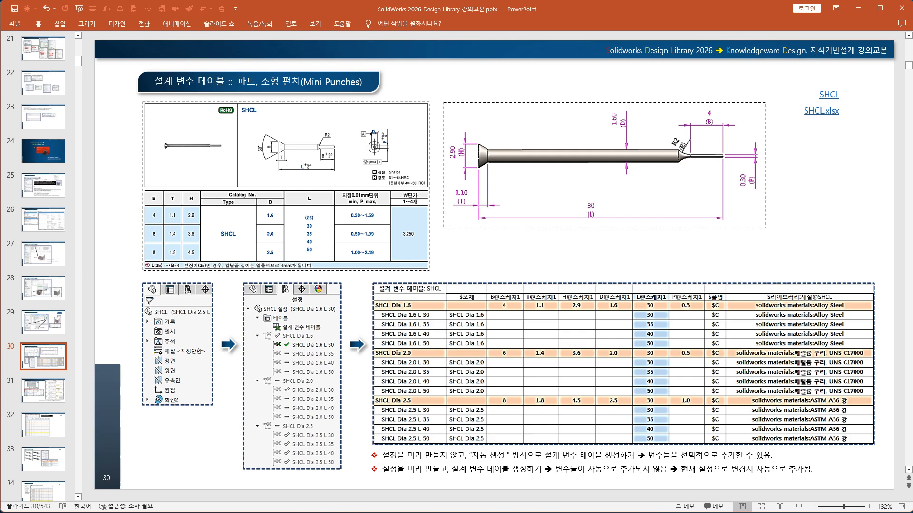
Step: Switch back to the Excel worksheet and clear the $모체 entry of SHCL Dia 1.6 L 30 in cell B5
{"action": "left_click", "coordinate": [393, 512]}
{"action": "left_click", "coordinate": [174, 202]}
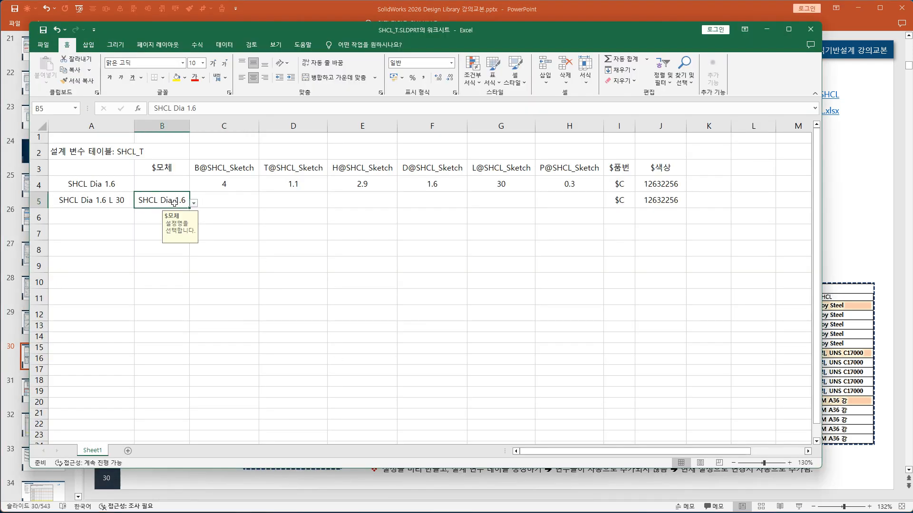
{"action": "left_click", "coordinate": [230, 285]}
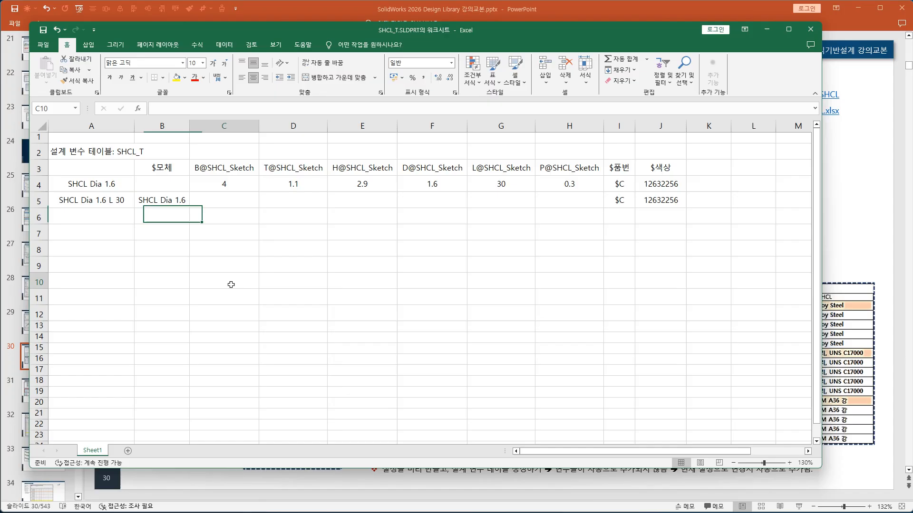
{"action": "left_click", "coordinate": [176, 206]}
{"action": "key", "text": "Delete"}
{"action": "left_click", "coordinate": [266, 253]}
Step: Widen the $모체 column to about twice its width
{"action": "left_click", "coordinate": [186, 202]}
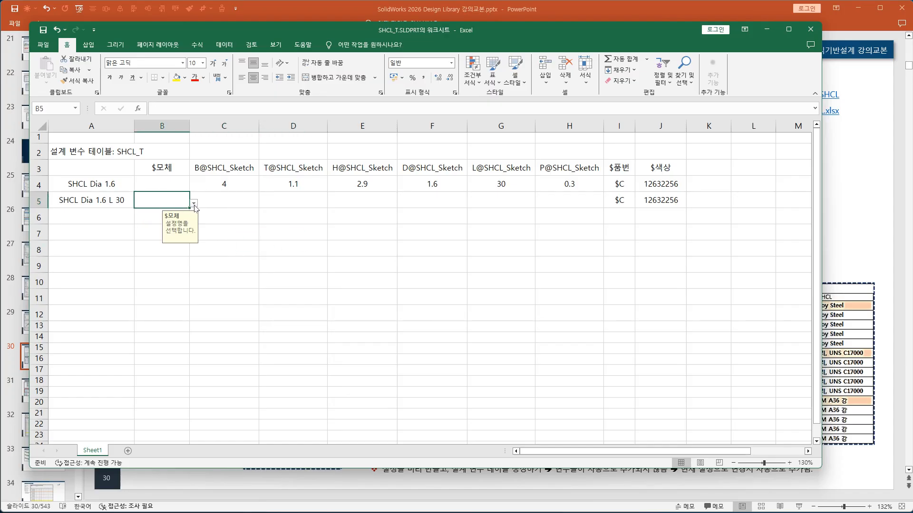
{"action": "left_click", "coordinate": [193, 203]}
{"action": "key", "text": "Escape"}
{"action": "left_click_drag", "start_coordinate": [189, 126], "coordinate": [258, 126]}
{"action": "left_click", "coordinate": [312, 233]}
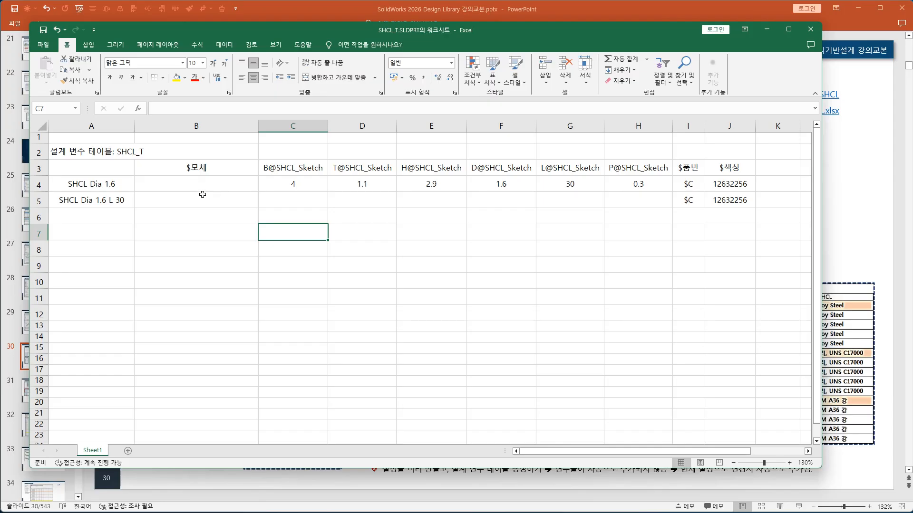
Step: Clear everything, including the configuration list and formatting, from the $모체 cells B5:B12
{"action": "left_click_drag", "start_coordinate": [203, 196], "coordinate": [210, 317]}
{"action": "left_click", "coordinate": [621, 81]}
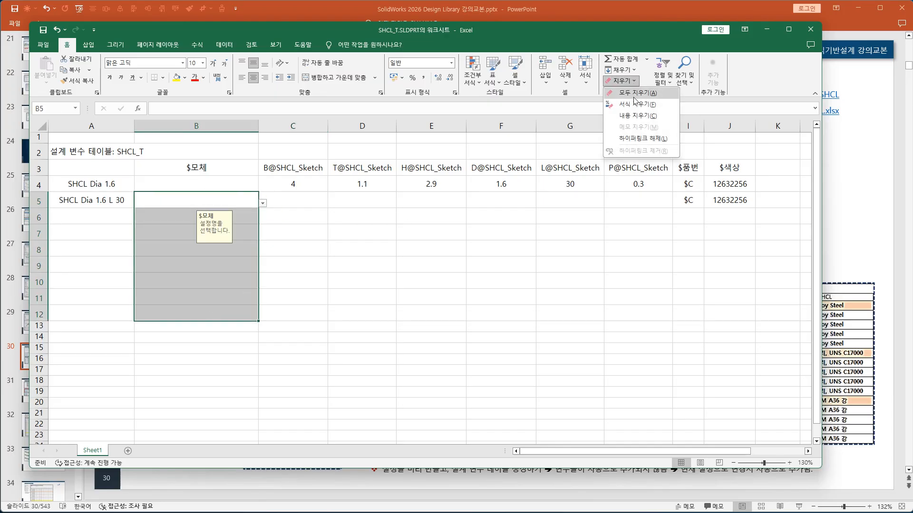
{"action": "left_click", "coordinate": [633, 93]}
{"action": "left_click", "coordinate": [431, 249]}
Step: Enter the formula =$A$4 in cell B5 so SHCL Dia 1.6 L 30 takes its $모체 from the SHCL Dia 1.6 configuration name
{"action": "left_click", "coordinate": [234, 202]}
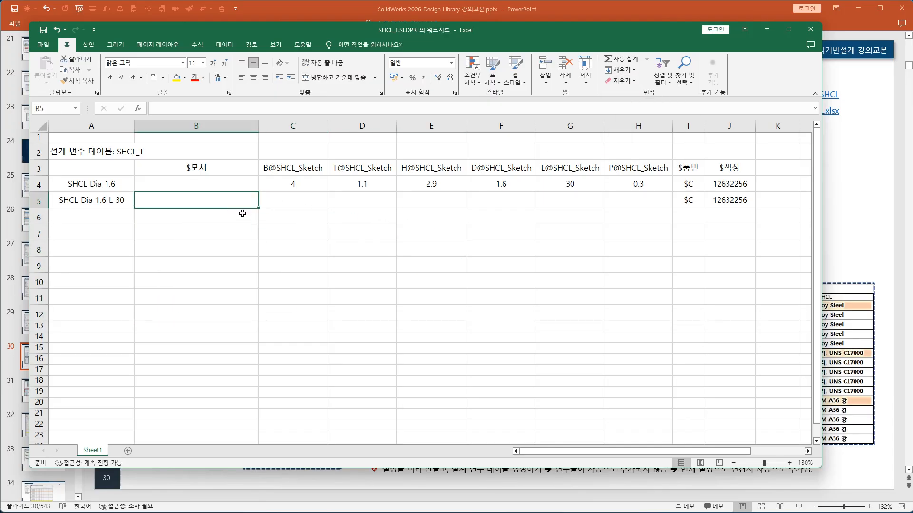
{"action": "type", "text": "="}
{"action": "left_click", "coordinate": [102, 184]}
{"action": "key", "text": "F4"}
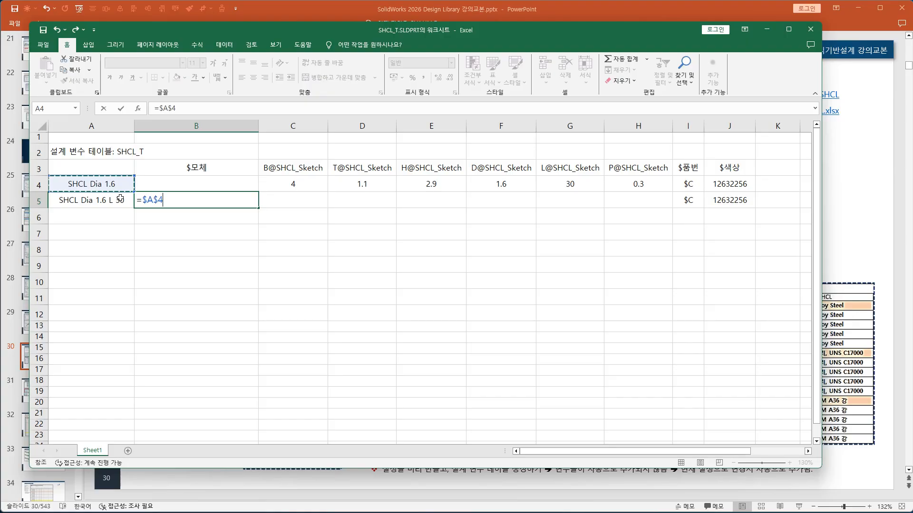
{"action": "key", "text": "Return"}
{"action": "left_click", "coordinate": [172, 276]}
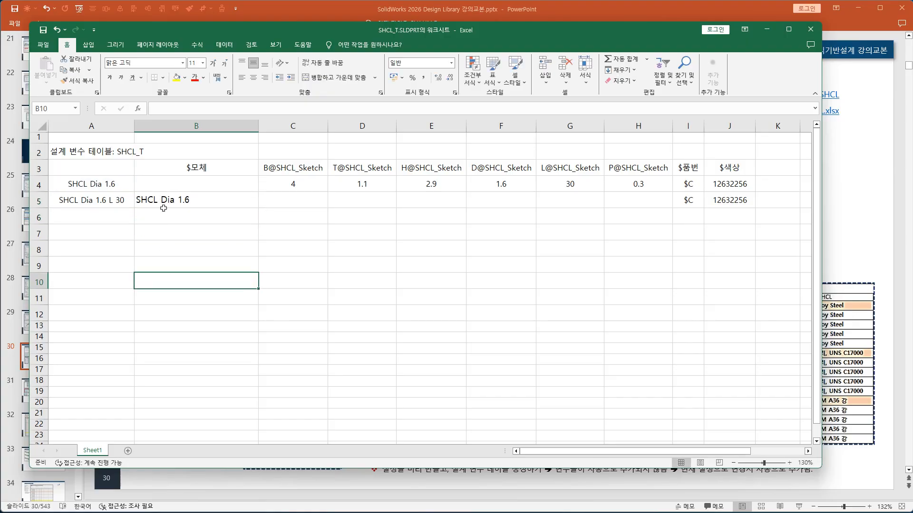
{"action": "left_click", "coordinate": [161, 202]}
{"action": "left_click", "coordinate": [91, 184]}
{"action": "left_click", "coordinate": [190, 202]}
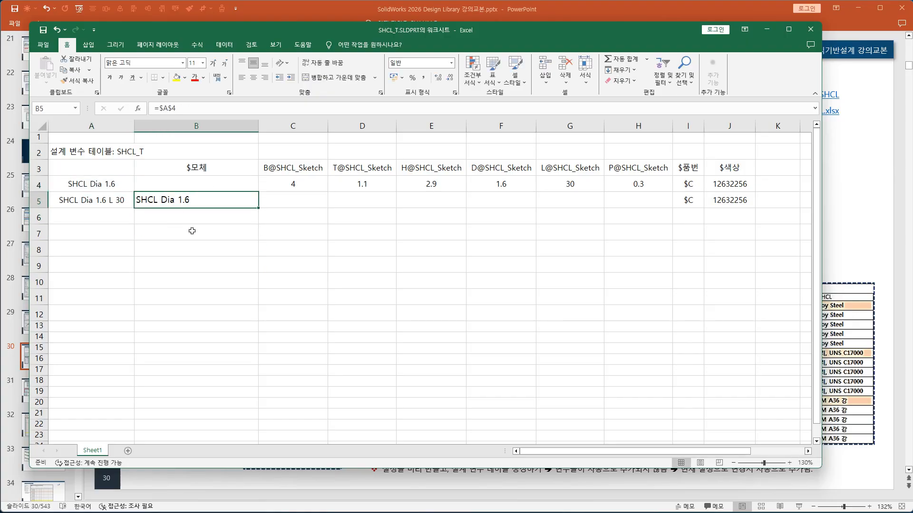
Step: Narrow the $모체 column to about three quarters of its width
{"action": "left_click_drag", "start_coordinate": [257, 126], "coordinate": [224, 125]}
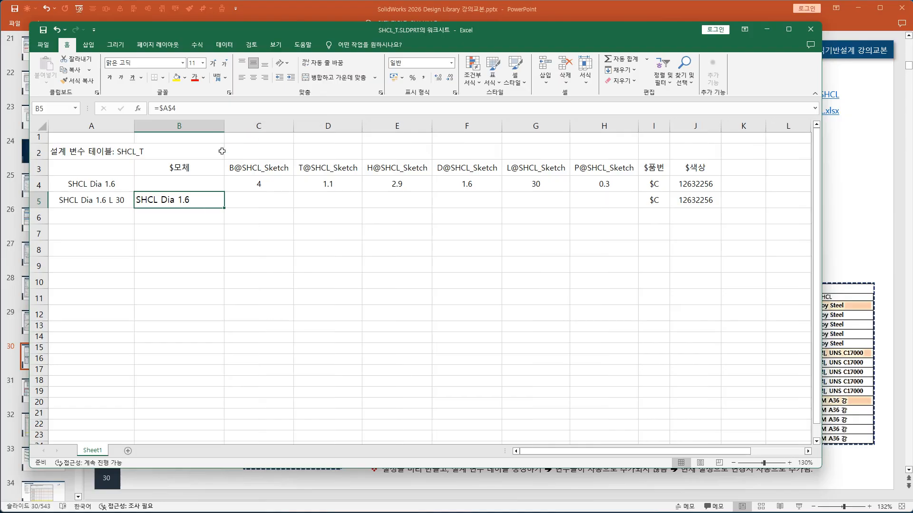
{"action": "left_click", "coordinate": [209, 248]}
{"action": "left_click", "coordinate": [115, 217]}
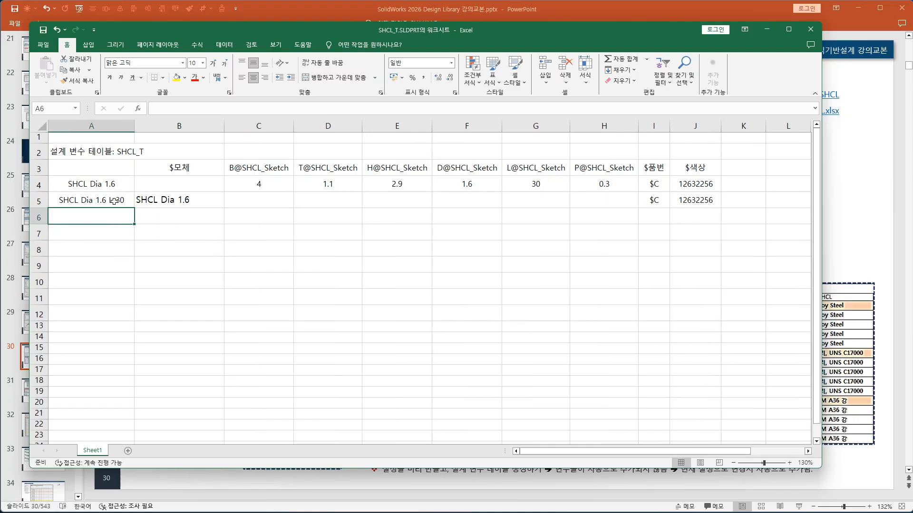
Step: Copy the "SHCL Dia 1.6" portion of the configuration name in cell A5 and empty the cell
{"action": "left_click", "coordinate": [114, 201]}
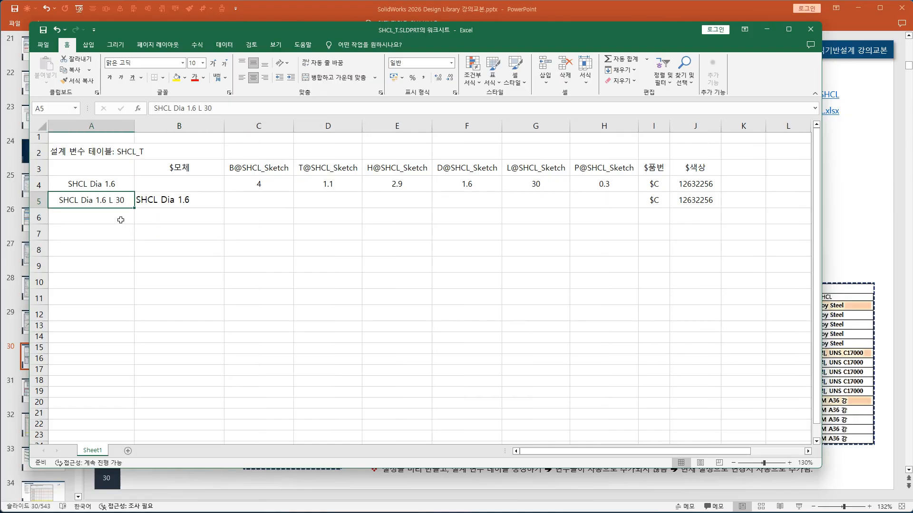
{"action": "double_click", "coordinate": [109, 201]}
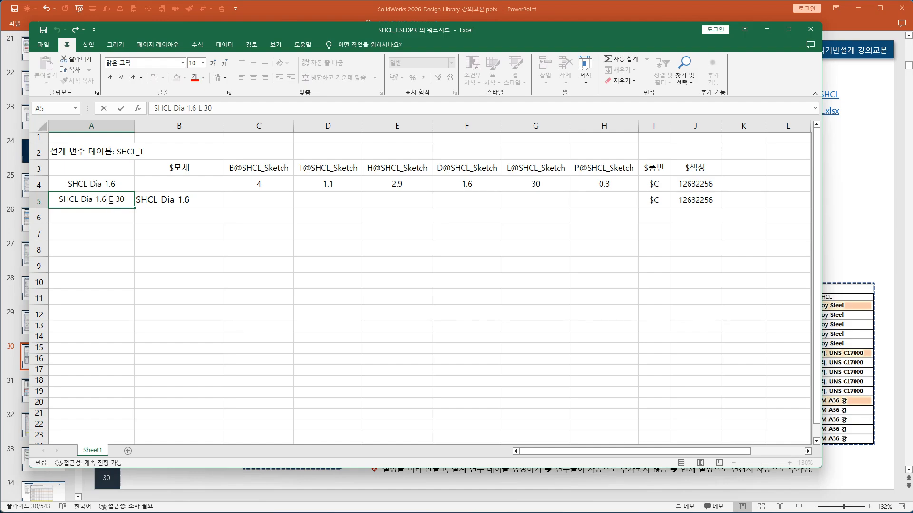
{"action": "left_click_drag", "start_coordinate": [111, 200], "coordinate": [31, 199]}
{"action": "key", "text": "ctrl+c"}
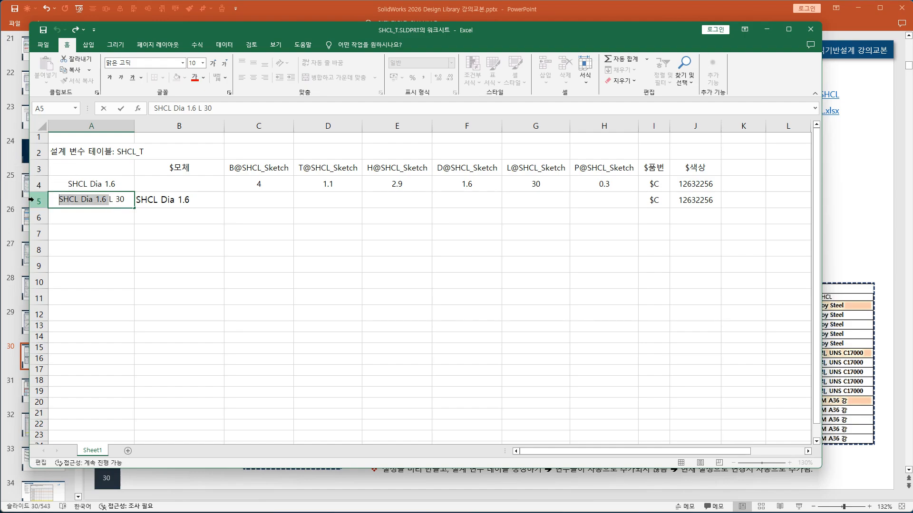
{"action": "key", "text": "Delete"}
{"action": "key", "text": "Delete"}
{"action": "key", "text": "Delete"}
{"action": "key", "text": "Delete"}
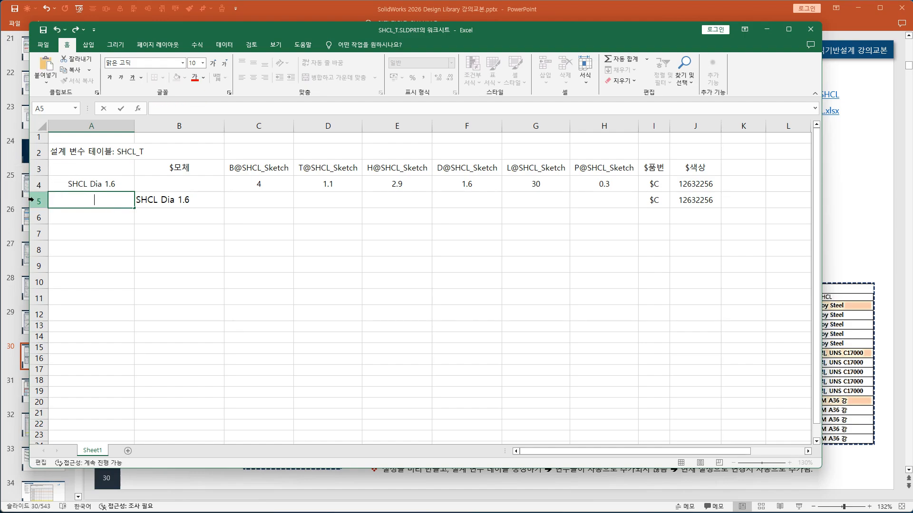
Step: Build the configuration name in cell A5 with the formula ="SHCL Dia 1.6"&" L "&G4
{"action": "type", "text": "=\""}
{"action": "key", "text": "ctrl+v"}
{"action": "type", "text": "\""}
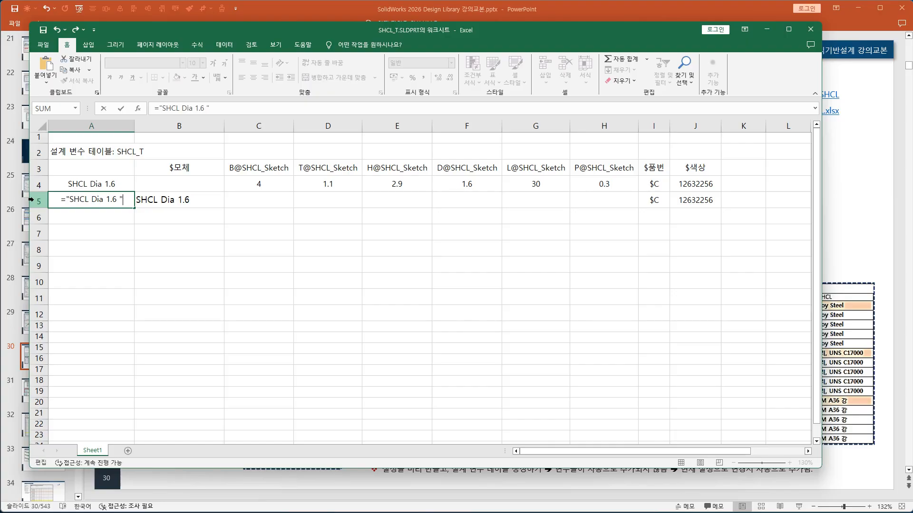
{"action": "key", "text": "BackSpace"}
{"action": "type", "text": "\""}
{"action": "type", "text": "&"}
{"action": "type", "text": "\""}
{"action": "type", "text": " ㄴ"}
{"action": "type", "text": "\""}
{"action": "type", "text": "&"}
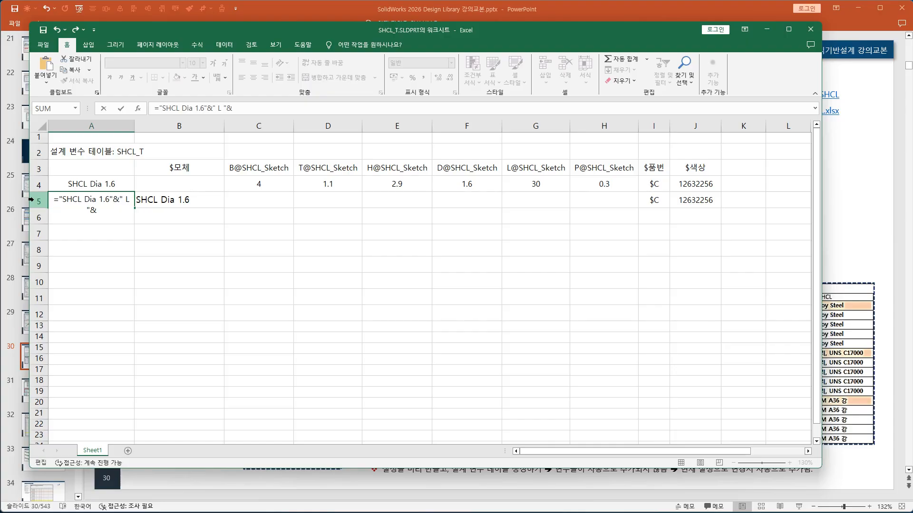
{"action": "left_click", "coordinate": [537, 183]}
{"action": "key", "text": "Return"}
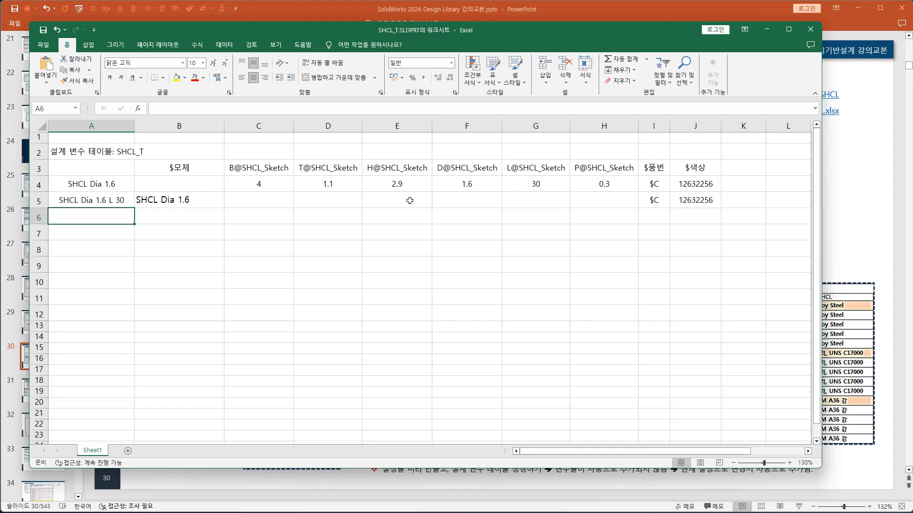
Step: Widen column A slightly and replace the fixed text in A5 with an absolute reference, making the formula =$A$4&" L "&G4
{"action": "left_click_drag", "start_coordinate": [134, 125], "coordinate": [158, 126]}
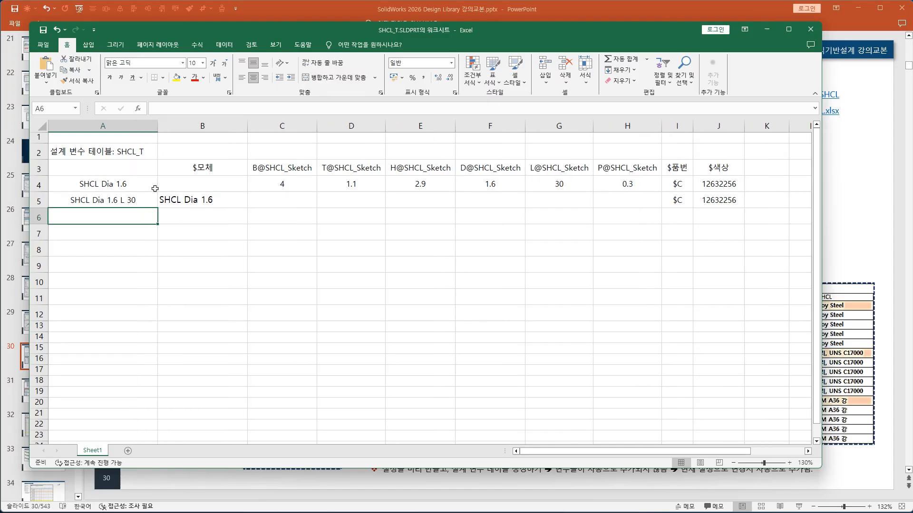
{"action": "double_click", "coordinate": [114, 200]}
{"action": "left_click_drag", "start_coordinate": [103, 202], "coordinate": [55, 201]}
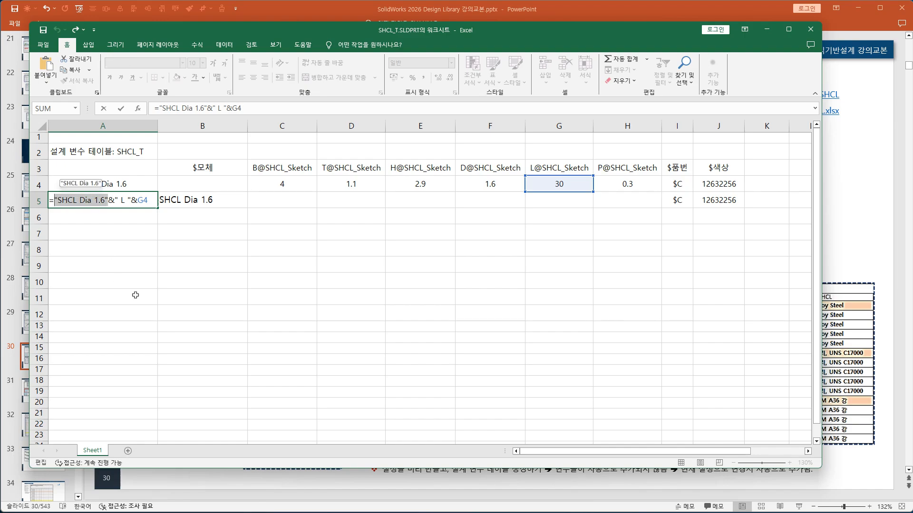
{"action": "key", "text": "Delete"}
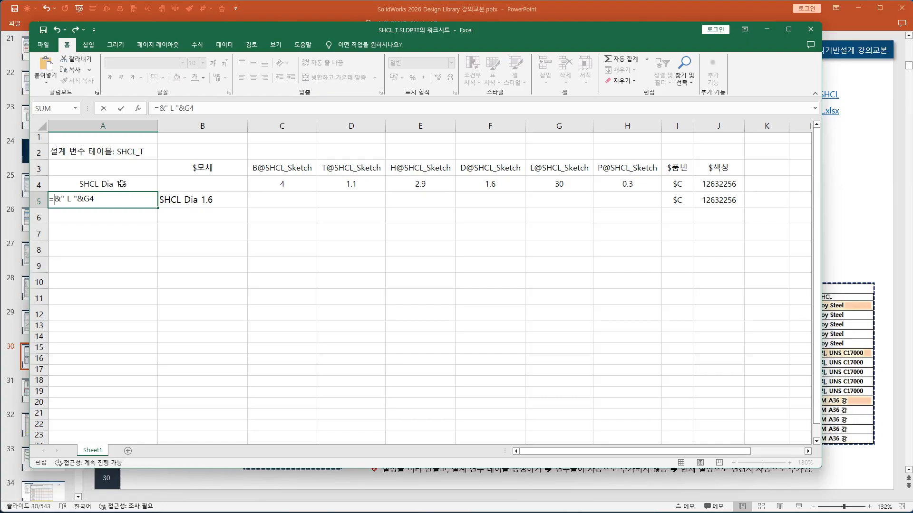
{"action": "left_click", "coordinate": [119, 185]}
{"action": "key", "text": "F4"}
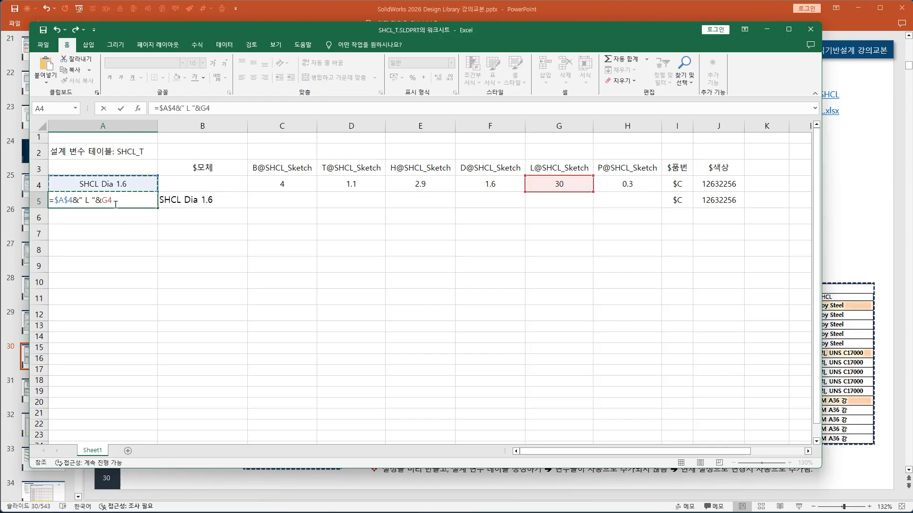
{"action": "key", "text": "Return"}
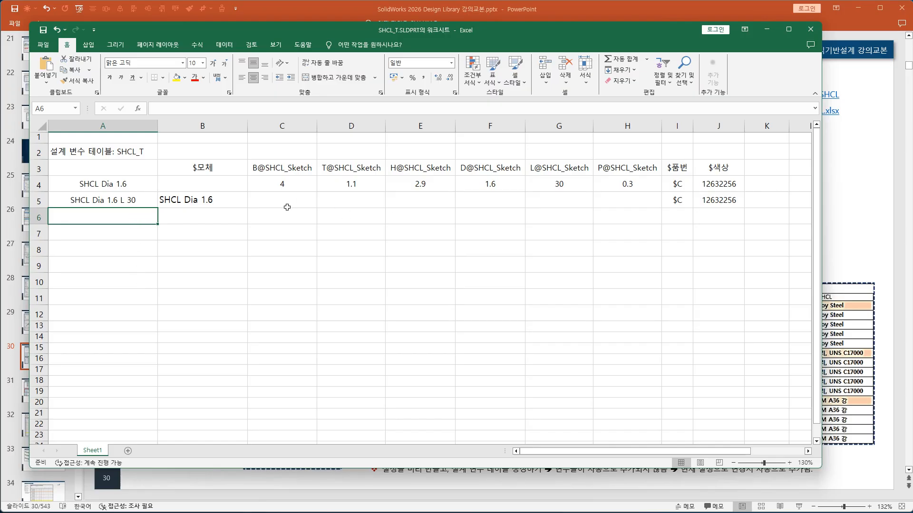
{"action": "left_click", "coordinate": [134, 201]}
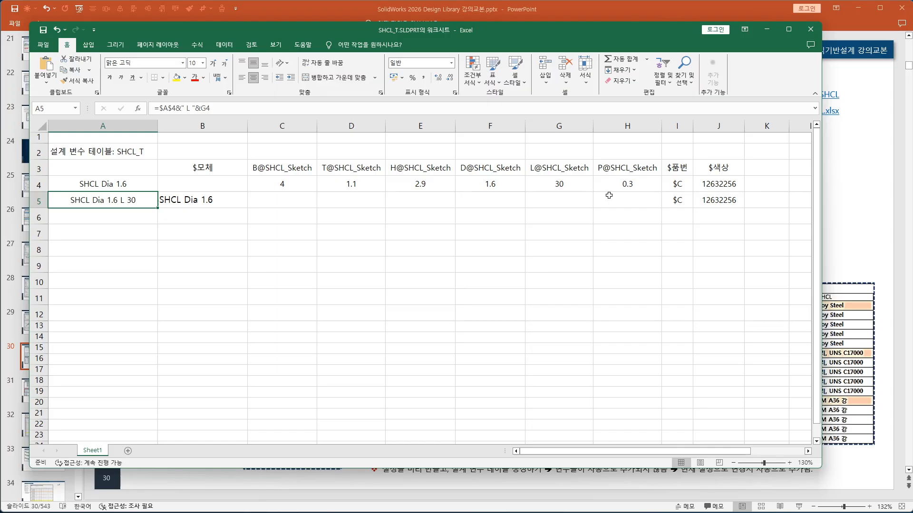
Step: Enter the L@SHCL_Sketch lengths 30, 35, 40 and 50 in cells G5:G8
{"action": "left_click", "coordinate": [554, 199]}
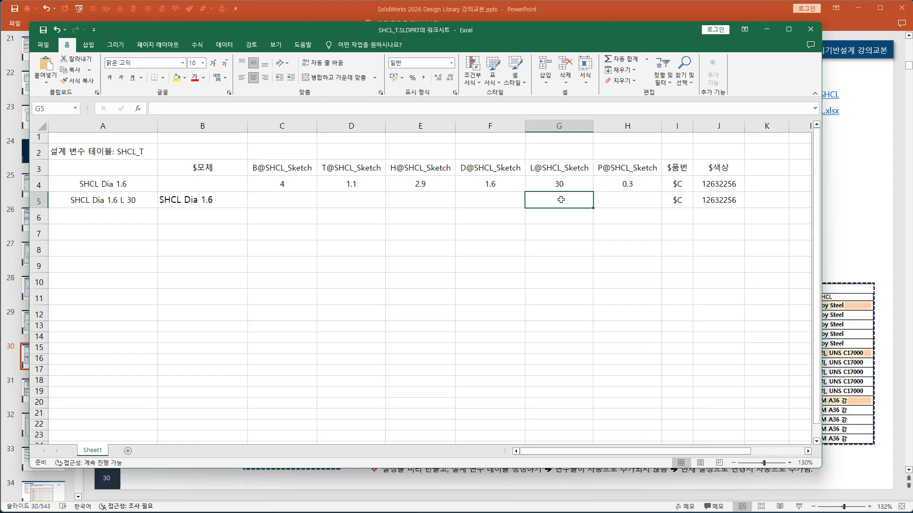
{"action": "type", "text": "30"}
{"action": "key", "text": "Return"}
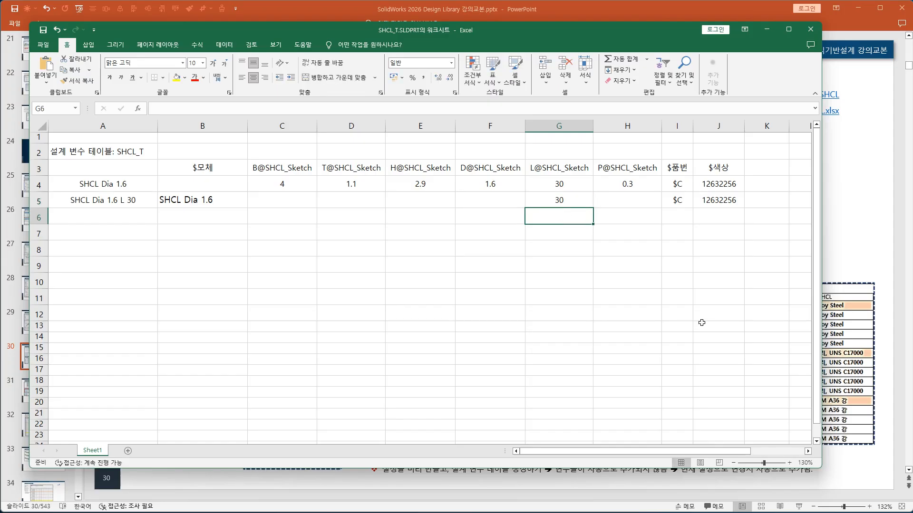
{"action": "type", "text": "4"}
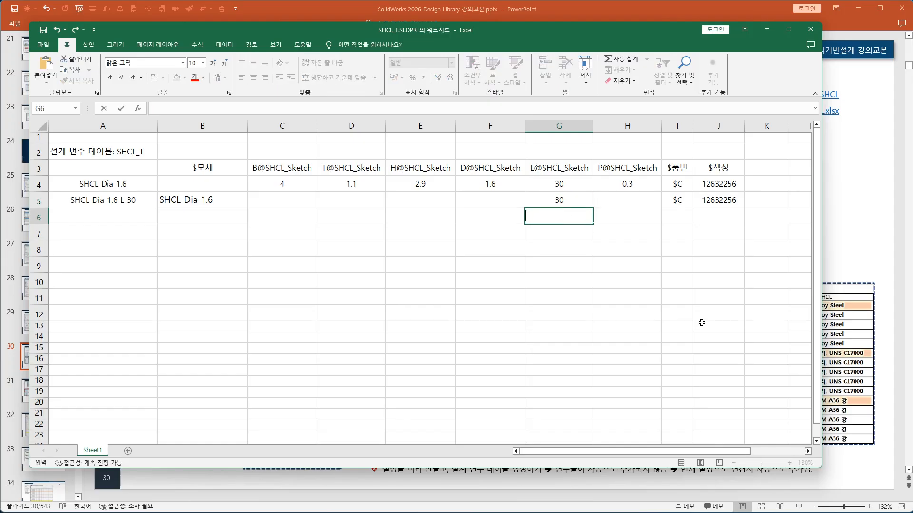
{"action": "type", "text": "35"}
{"action": "key", "text": "Return"}
{"action": "type", "text": "40"}
{"action": "key", "text": "Return"}
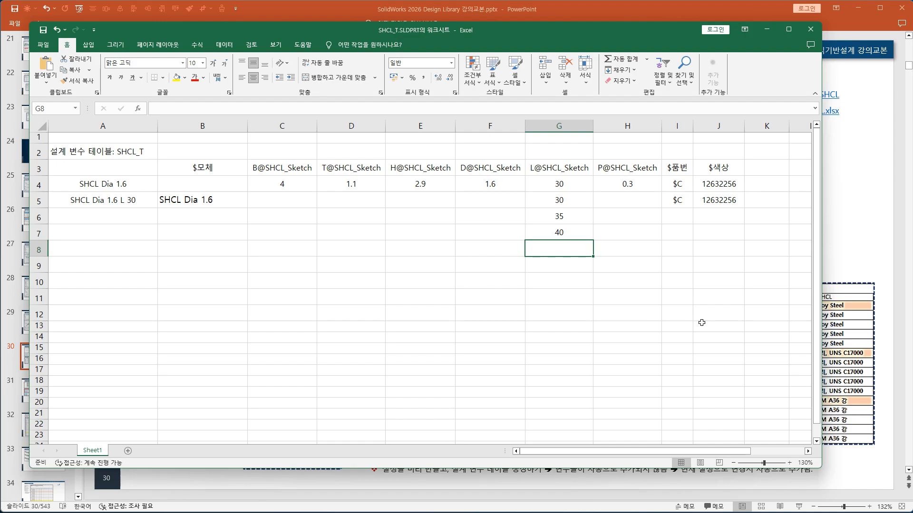
{"action": "type", "text": "50"}
{"action": "key", "text": "Return"}
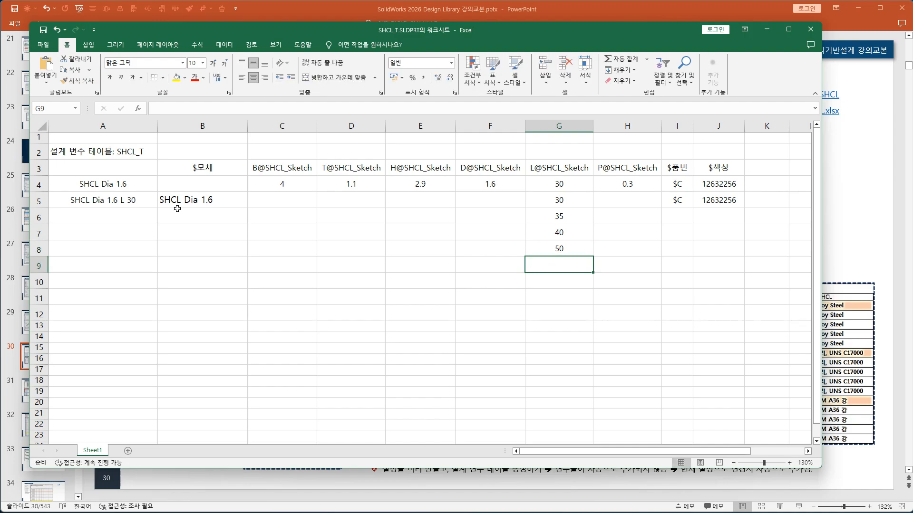
Step: Fill the configuration name and $모체 formulas from A5:B5 down to row 8
{"action": "left_click_drag", "start_coordinate": [139, 196], "coordinate": [247, 257]}
{"action": "left_click", "coordinate": [331, 308]}
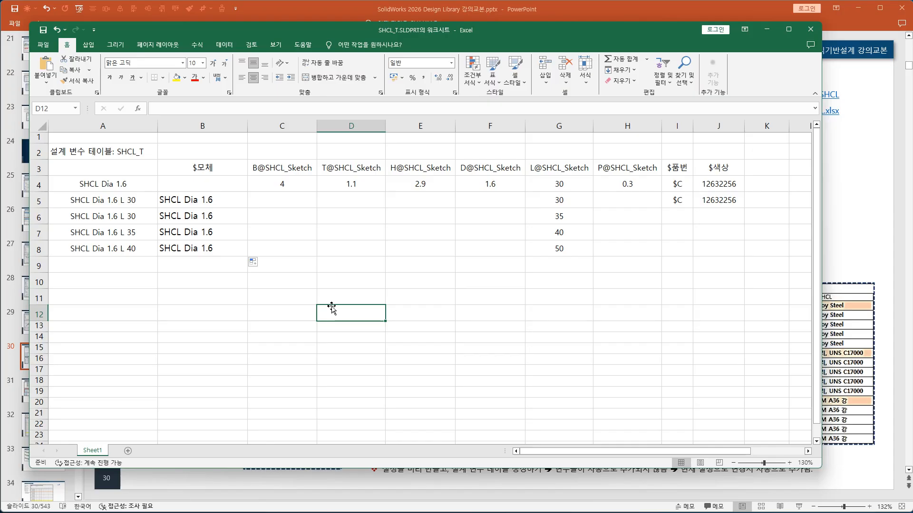
{"action": "left_click_drag", "start_coordinate": [123, 205], "coordinate": [131, 248]}
{"action": "left_click", "coordinate": [139, 201]}
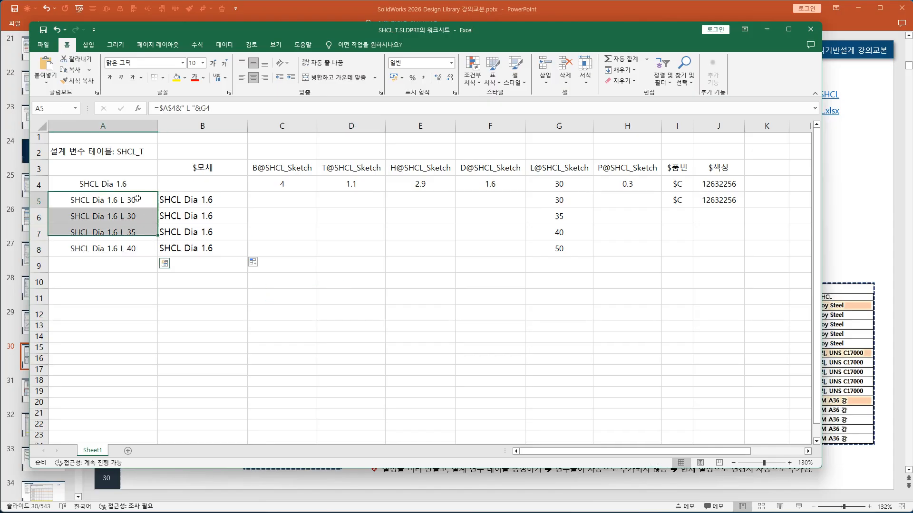
Step: Correct the length reference in the A5 name formula to its own row, making it =$A$4&" L "&G5
{"action": "left_click", "coordinate": [557, 199]}
{"action": "left_click", "coordinate": [559, 216]}
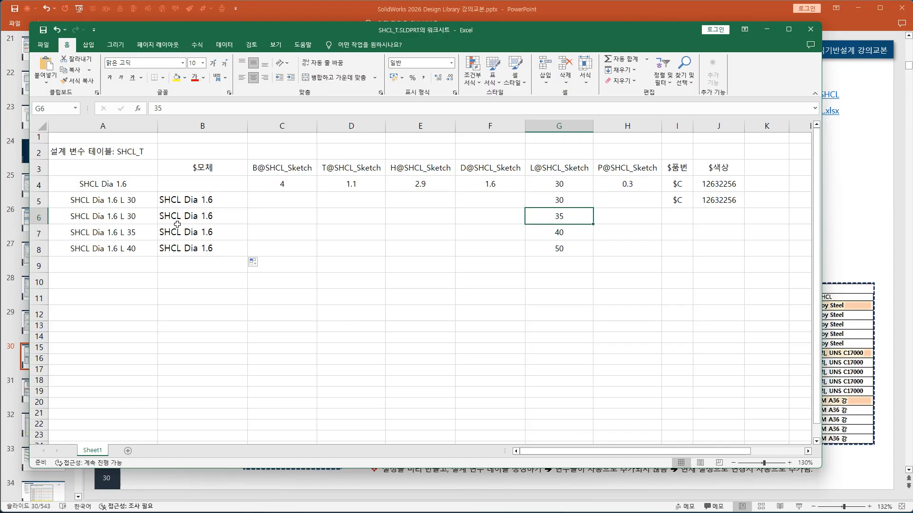
{"action": "left_click", "coordinate": [142, 220]}
{"action": "double_click", "coordinate": [143, 202]}
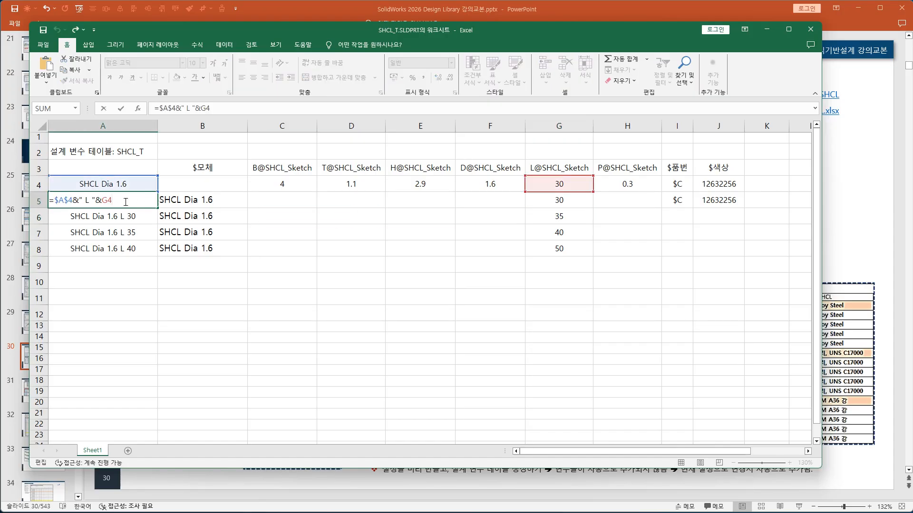
{"action": "key", "text": "BackSpace"}
{"action": "key", "text": "BackSpace"}
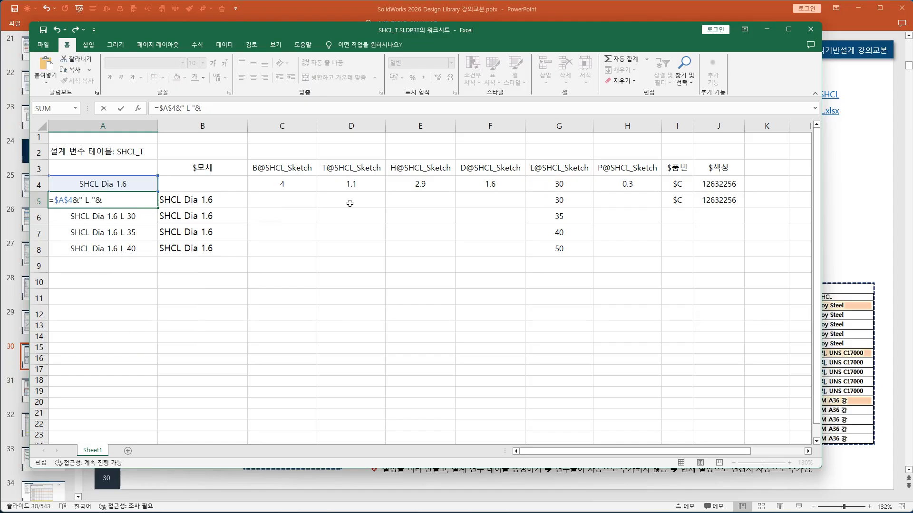
{"action": "left_click", "coordinate": [550, 199]}
{"action": "key", "text": "Return"}
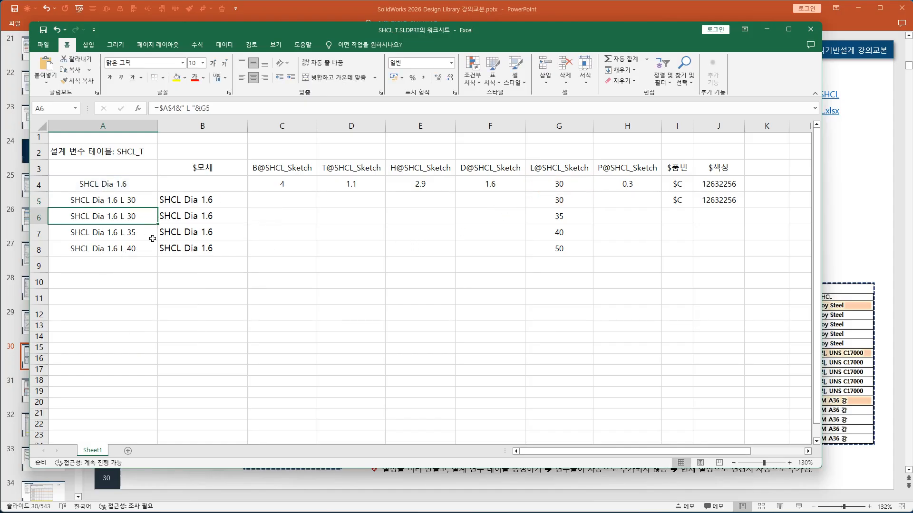
Step: Fill the corrected configuration name formula from A5 down to A8
{"action": "left_click", "coordinate": [138, 202]}
{"action": "left_click_drag", "start_coordinate": [157, 208], "coordinate": [158, 257]}
{"action": "left_click", "coordinate": [307, 326]}
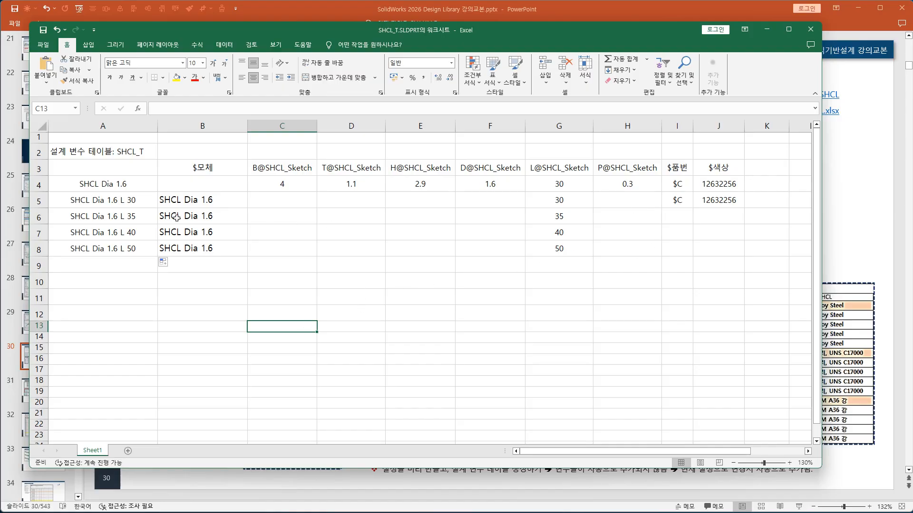
{"action": "left_click_drag", "start_coordinate": [119, 202], "coordinate": [125, 251]}
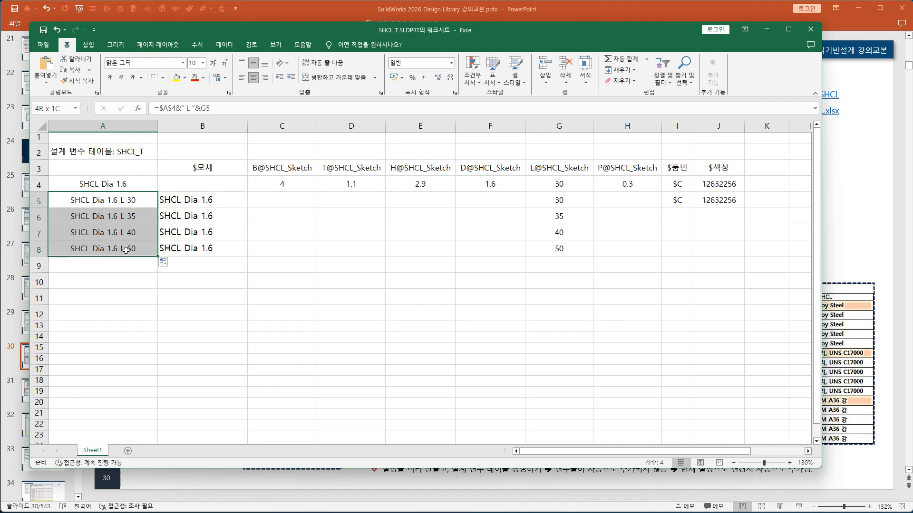
{"action": "left_click", "coordinate": [116, 181]}
{"action": "left_click_drag", "start_coordinate": [114, 199], "coordinate": [122, 249]}
{"action": "left_click_drag", "start_coordinate": [191, 200], "coordinate": [195, 249]}
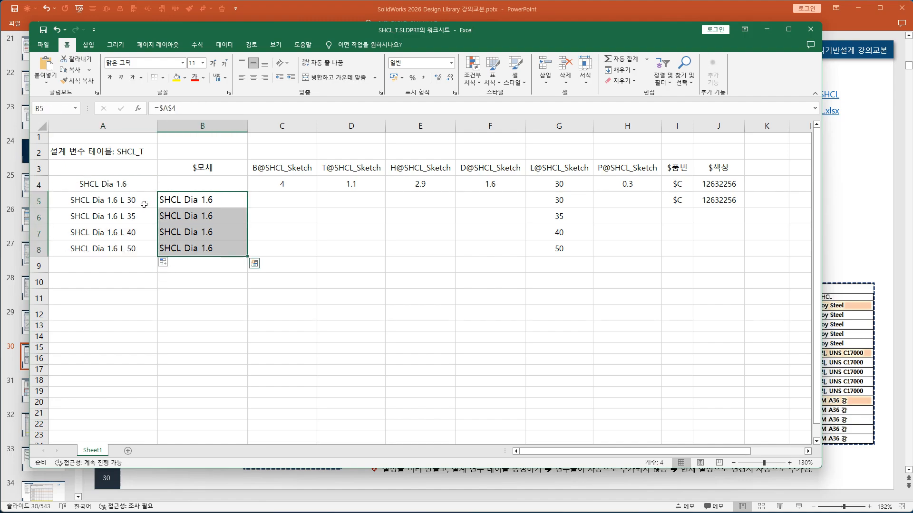
{"action": "left_click", "coordinate": [125, 185]}
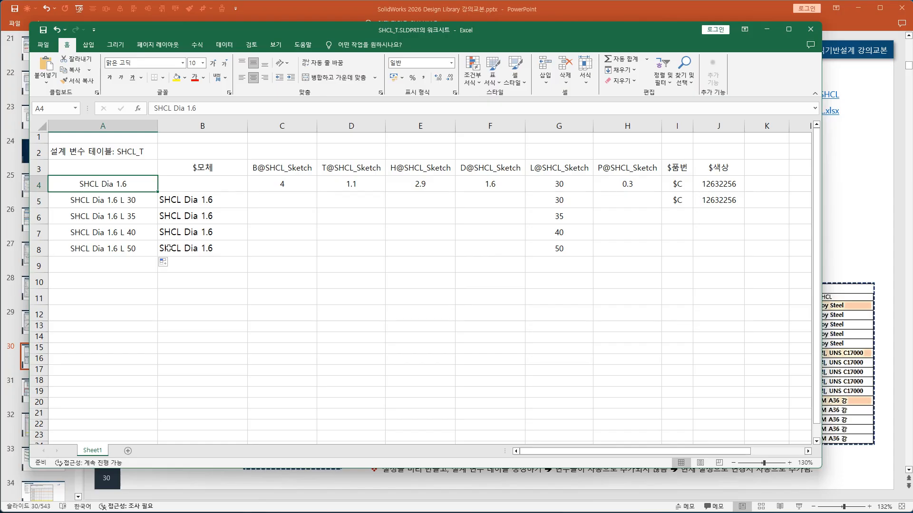
{"action": "left_click", "coordinate": [128, 203]}
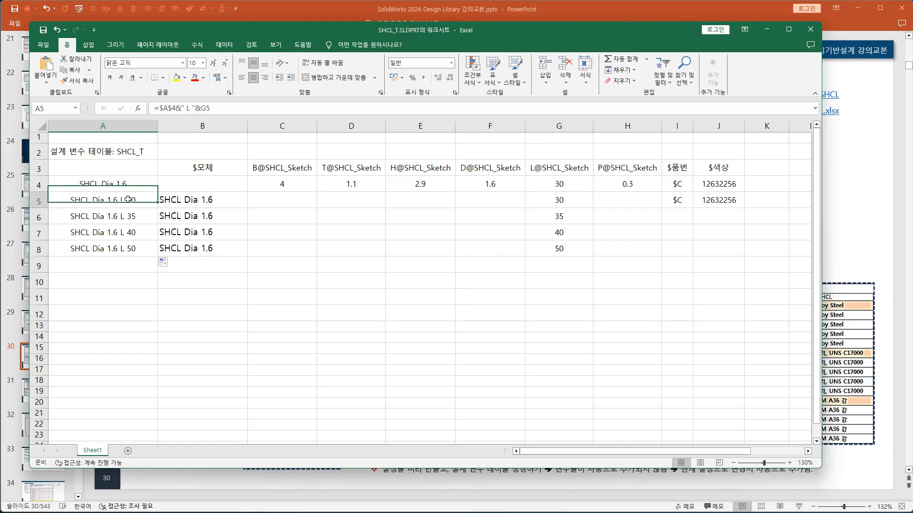
Step: Clear all contents, formats and validation from cells C5:F8 in the length configuration rows
{"action": "left_click_drag", "start_coordinate": [276, 182], "coordinate": [552, 249]}
{"action": "left_click_drag", "start_coordinate": [283, 197], "coordinate": [479, 253]}
{"action": "left_click", "coordinate": [366, 233]}
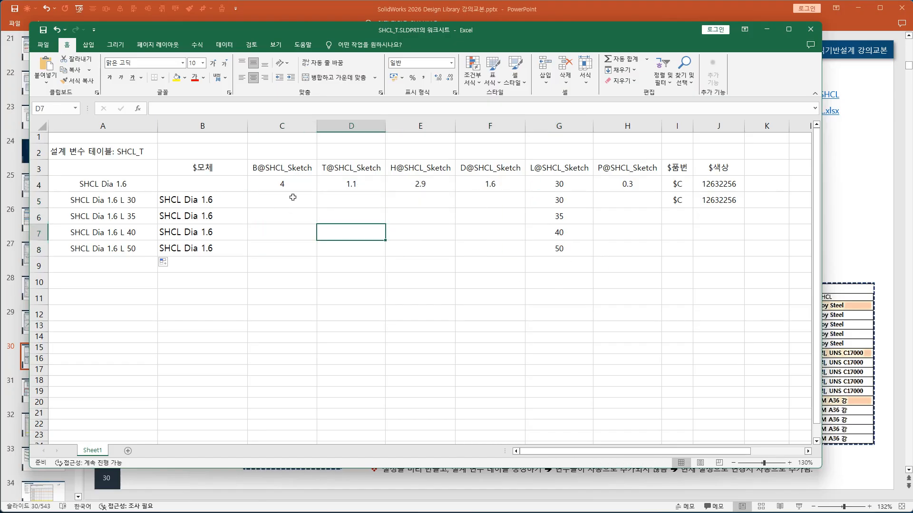
{"action": "left_click_drag", "start_coordinate": [293, 198], "coordinate": [479, 247]}
{"action": "left_click", "coordinate": [621, 81]}
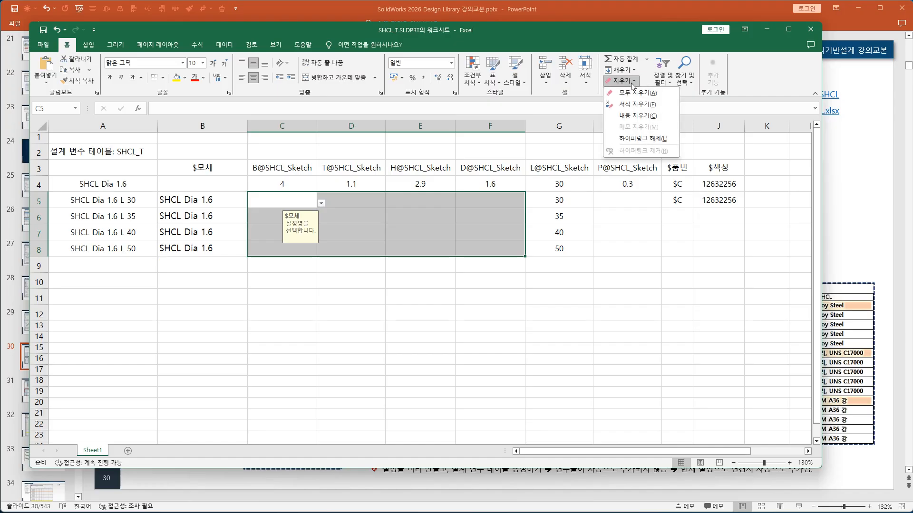
{"action": "left_click", "coordinate": [629, 92]}
{"action": "left_click", "coordinate": [349, 293]}
{"action": "left_click_drag", "start_coordinate": [291, 200], "coordinate": [285, 244]}
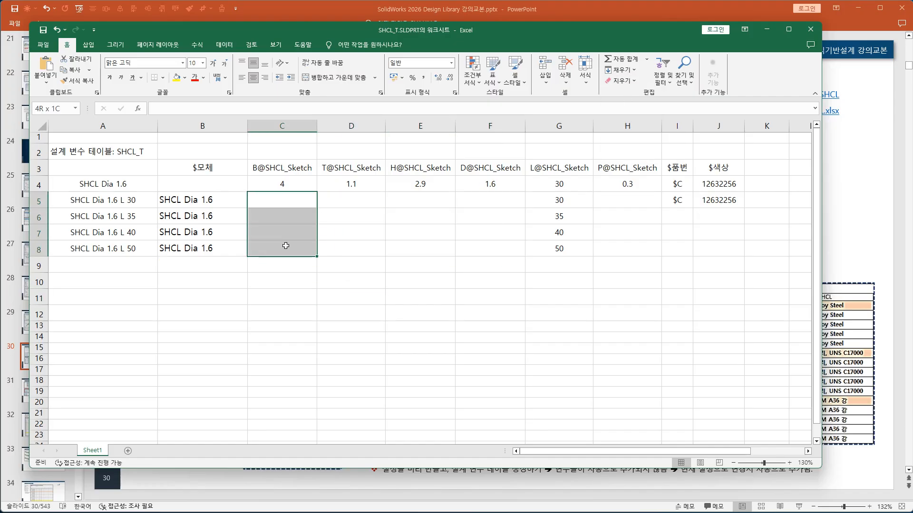
{"action": "type", "text": "4"}
{"action": "key", "text": "ctrl+Return"}
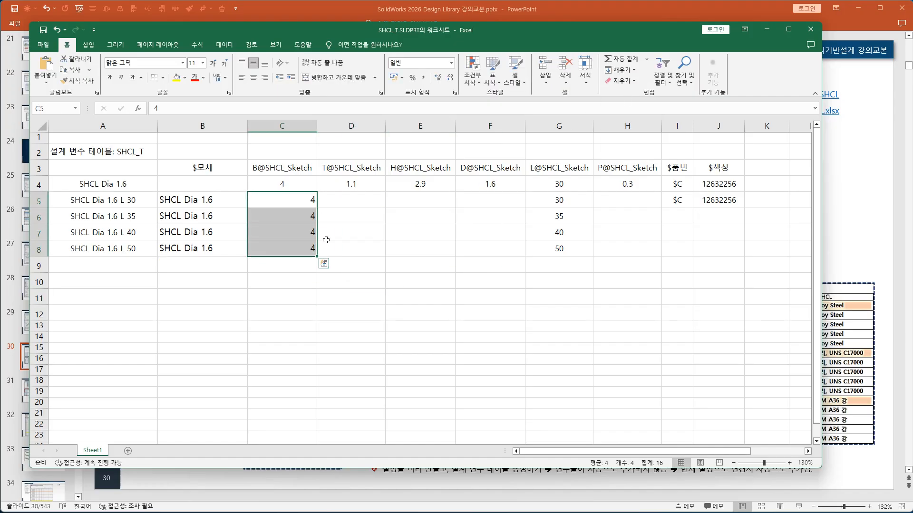
{"action": "key", "text": "Delete"}
{"action": "left_click", "coordinate": [346, 344]}
{"action": "left_click_drag", "start_coordinate": [352, 202], "coordinate": [356, 241]}
{"action": "key", "text": "F2"}
{"action": "type", "text": "1.1"}
{"action": "key", "text": "ctrl+Return"}
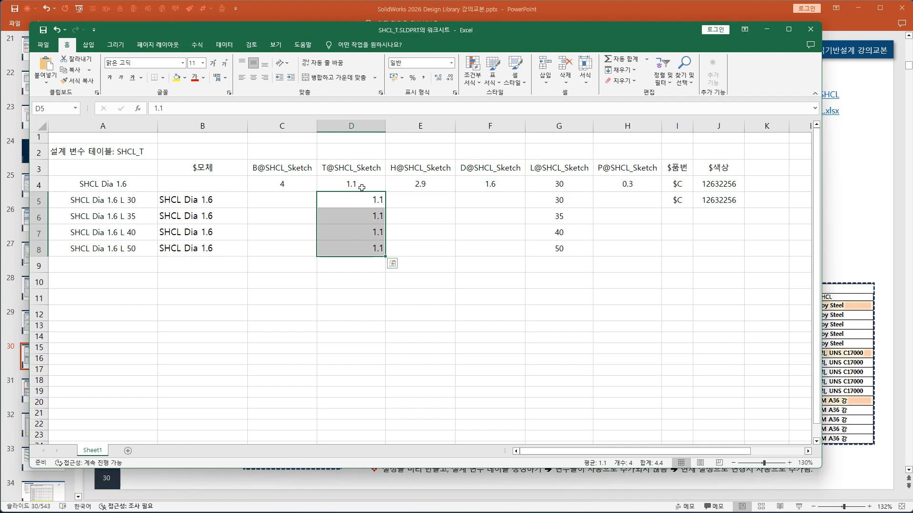
{"action": "key", "text": "Delete"}
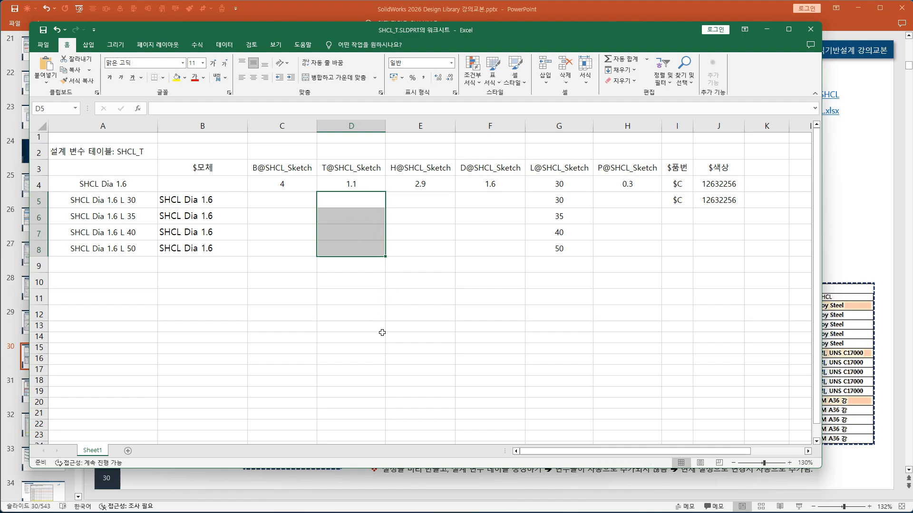
{"action": "left_click", "coordinate": [388, 356]}
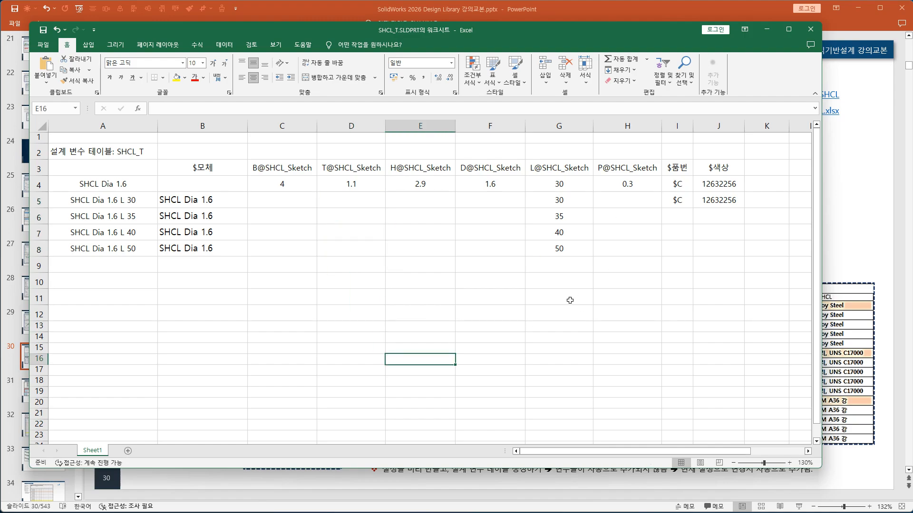
Step: Fill the $품번 value $C from I5 down to I8
{"action": "left_click", "coordinate": [680, 184]}
{"action": "left_click", "coordinate": [697, 189]}
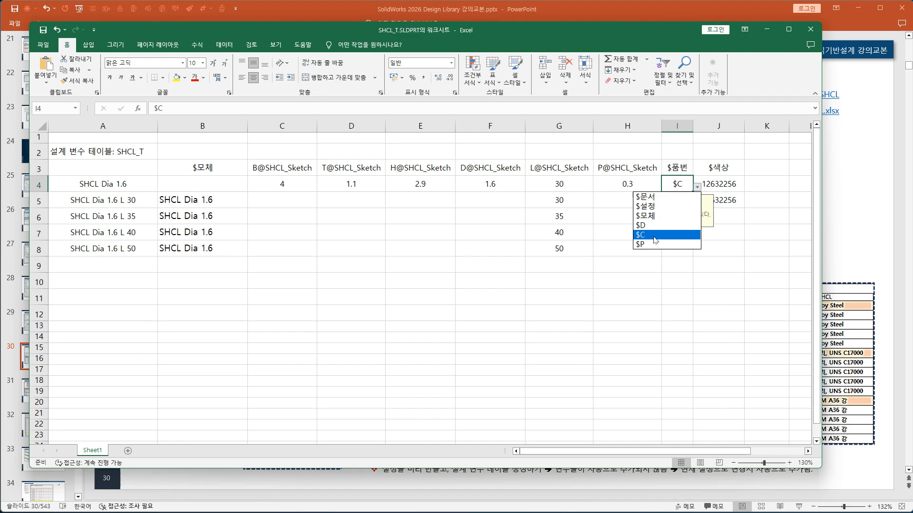
{"action": "left_click", "coordinate": [652, 300]}
{"action": "left_click", "coordinate": [677, 200]}
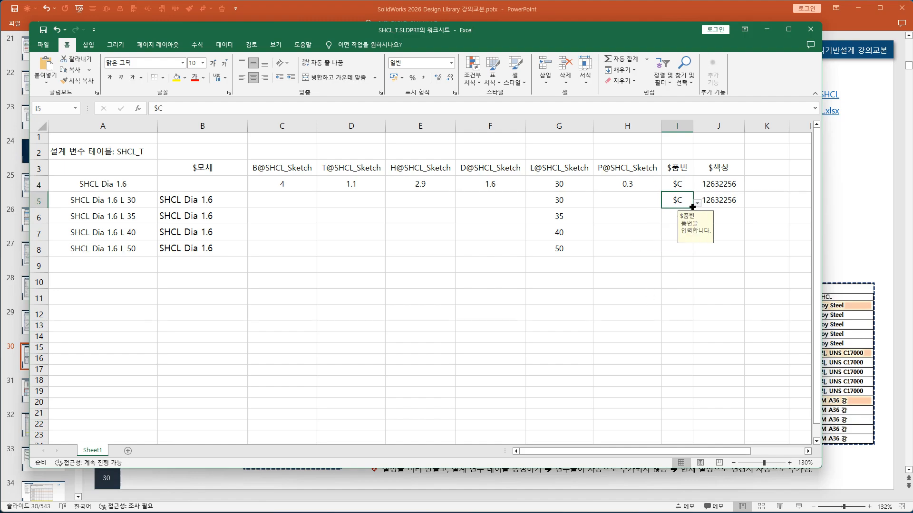
{"action": "left_click_drag", "start_coordinate": [692, 207], "coordinate": [694, 256]}
{"action": "left_click", "coordinate": [759, 296]}
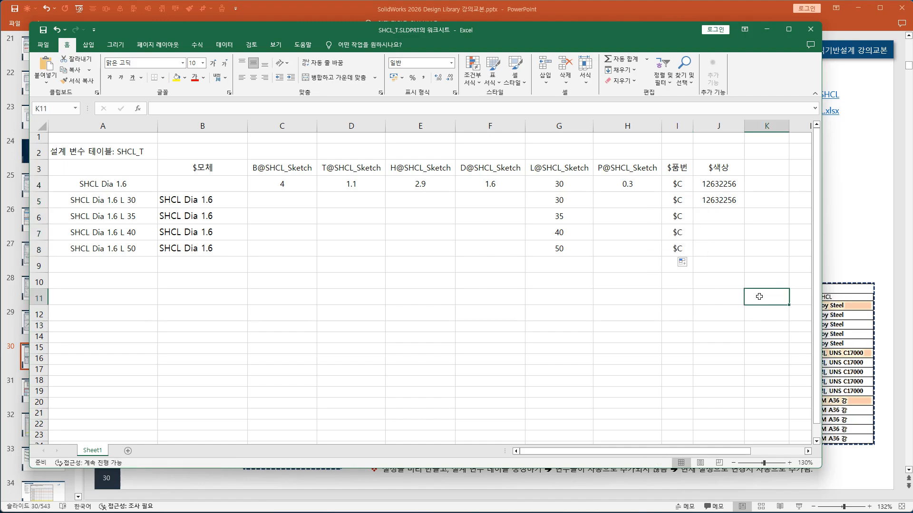
Step: Delete the $색상 value from cell J5
{"action": "left_click", "coordinate": [725, 203]}
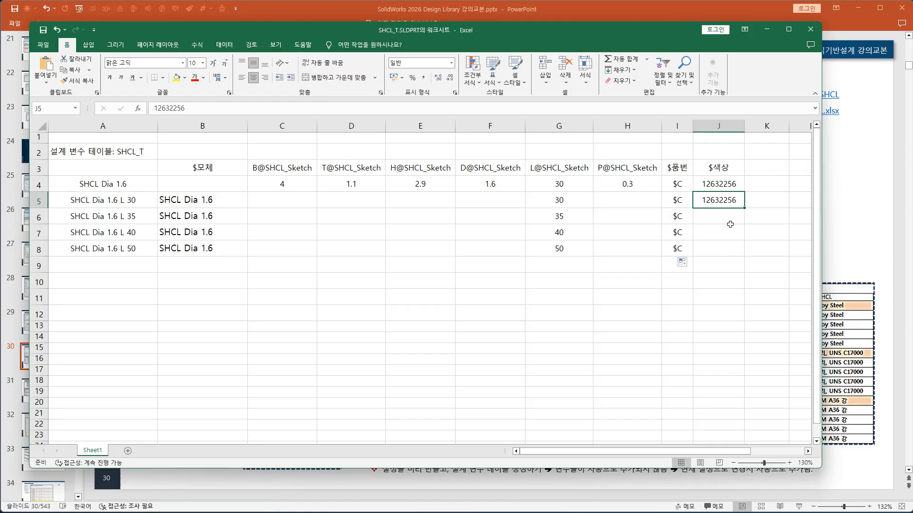
{"action": "key", "text": "Delete"}
{"action": "left_click", "coordinate": [709, 296]}
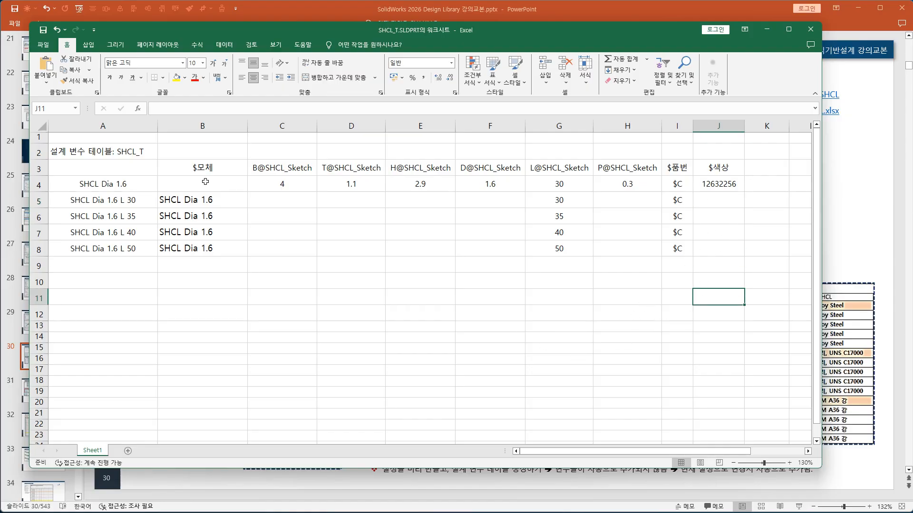
Step: Format the configuration rows A4:J8 with font size 10 and centred text
{"action": "scroll", "coordinate": [464, 300], "scroll_direction": "up", "scroll_amount": 1, "text": "ctrl"}
{"action": "scroll", "coordinate": [464, 301], "scroll_direction": "down", "scroll_amount": 2, "text": "ctrl"}
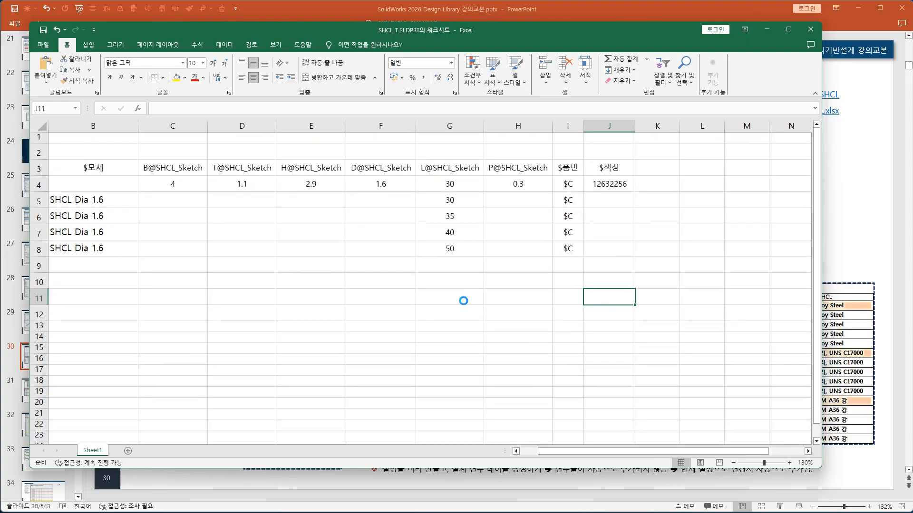
{"action": "left_click_drag", "start_coordinate": [612, 455], "coordinate": [563, 453]}
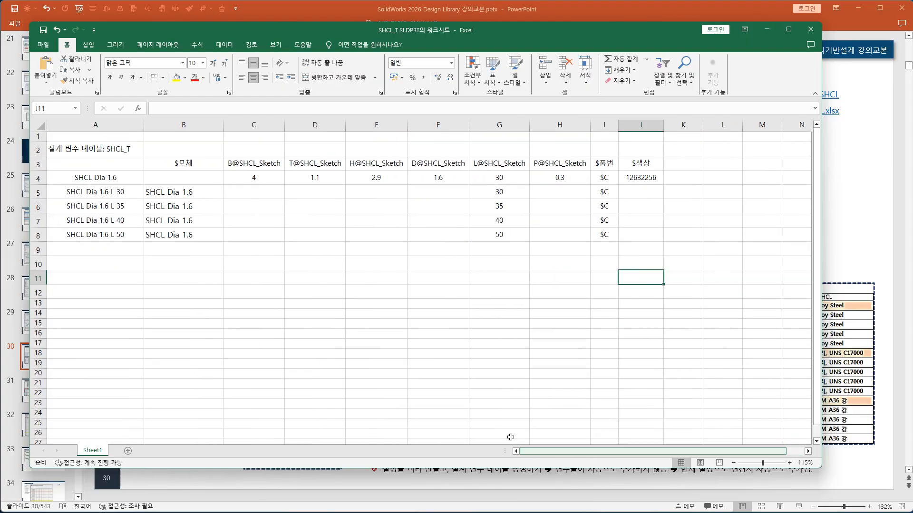
{"action": "left_click_drag", "start_coordinate": [89, 175], "coordinate": [637, 231]}
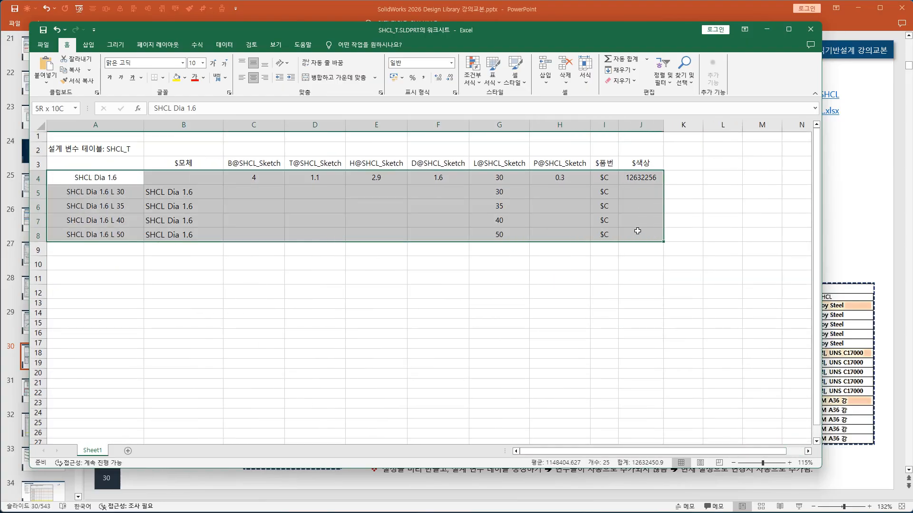
{"action": "left_click", "coordinate": [203, 63]}
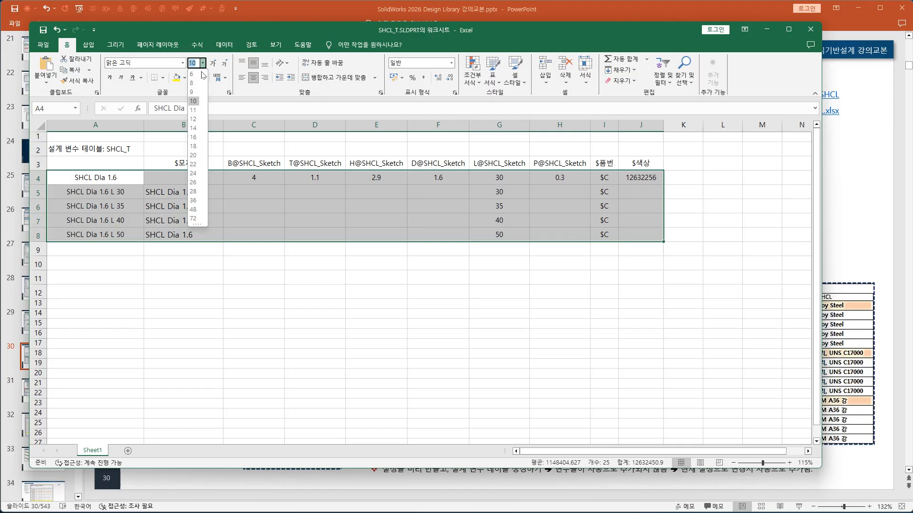
{"action": "left_click", "coordinate": [194, 96]}
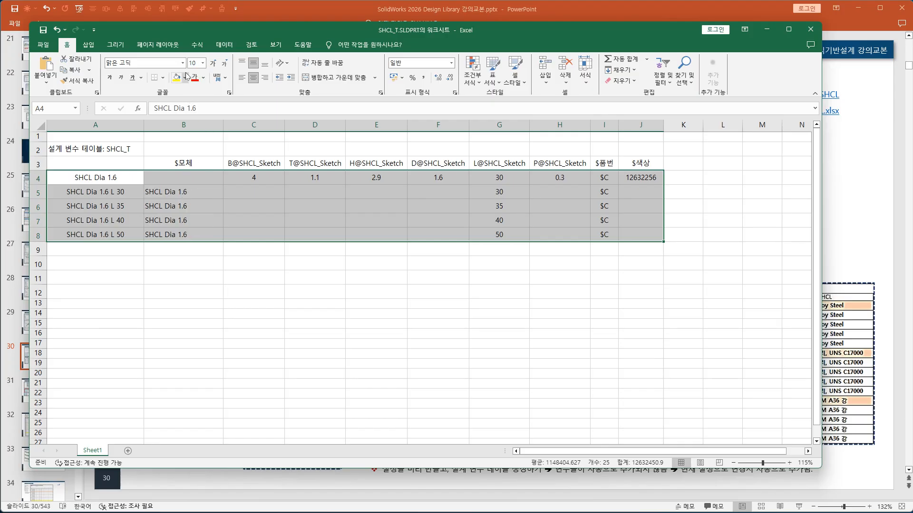
{"action": "left_click", "coordinate": [253, 77]}
{"action": "left_click", "coordinate": [254, 77]}
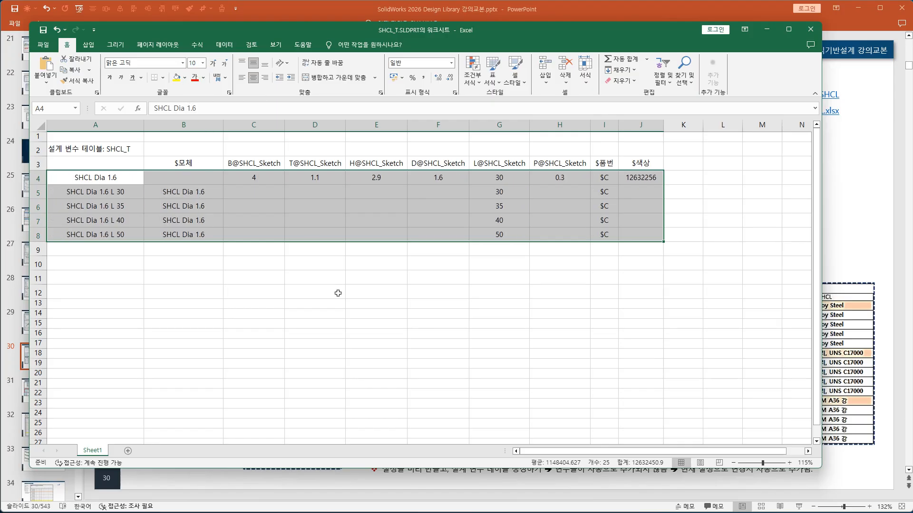
{"action": "left_click", "coordinate": [314, 330]}
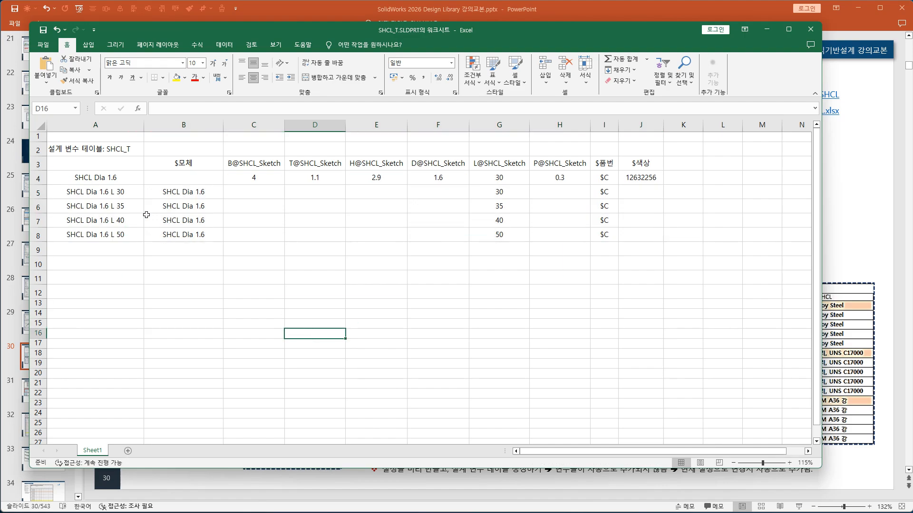
Step: Highlight the SHCL Dia 1.6 parent row A4:J4 with a light blue fill and bold text
{"action": "left_click_drag", "start_coordinate": [74, 175], "coordinate": [642, 178]}
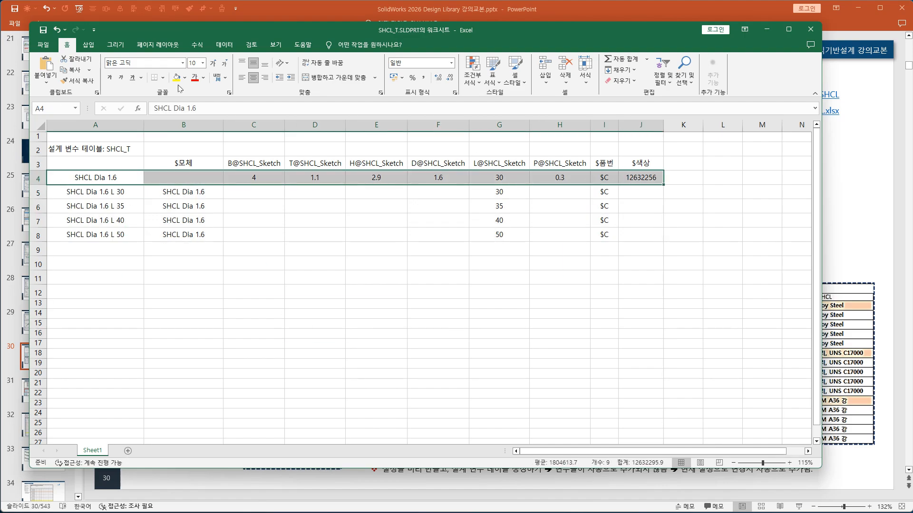
{"action": "left_click", "coordinate": [185, 78]}
{"action": "left_click", "coordinate": [234, 140]}
{"action": "key", "text": "ctrl+b"}
{"action": "left_click", "coordinate": [315, 322]}
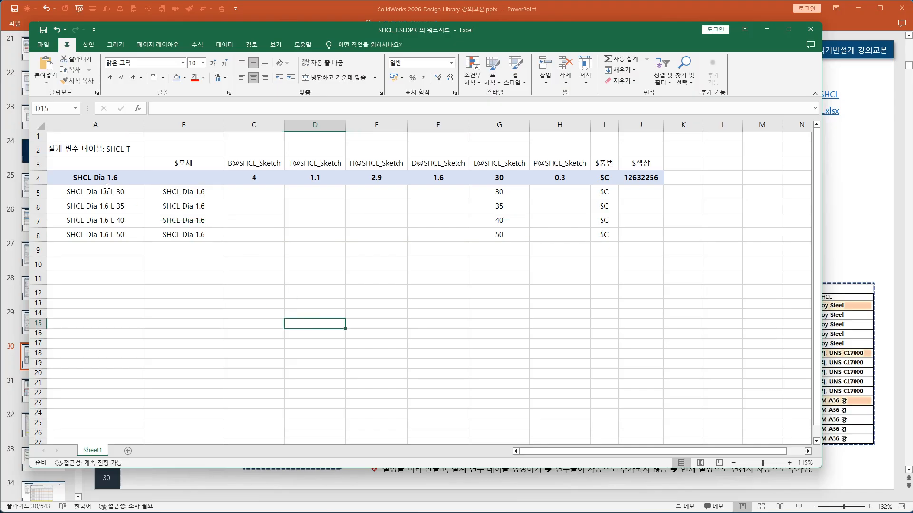
Step: Copy the configuration block A4:J8 and paste it at A9 and again at A14
{"action": "left_click_drag", "start_coordinate": [95, 178], "coordinate": [624, 237]}
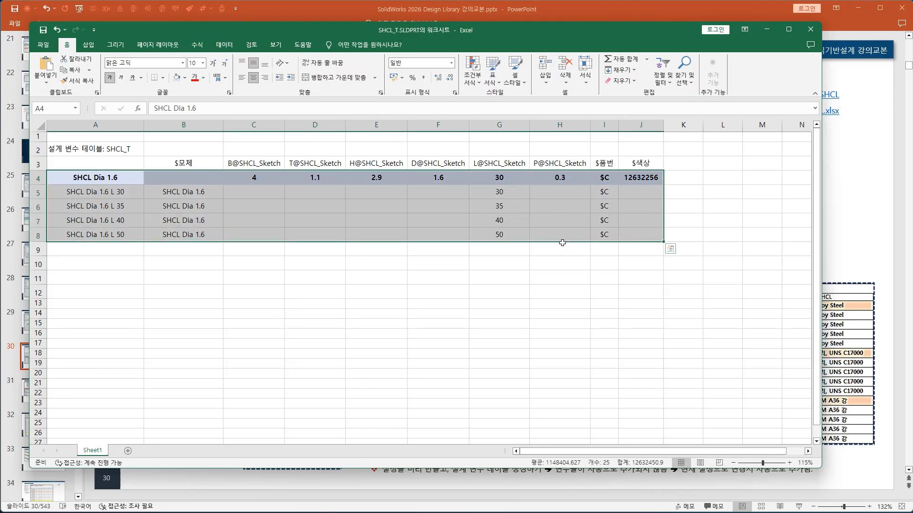
{"action": "key", "text": "ctrl+c"}
{"action": "left_click", "coordinate": [119, 247]}
{"action": "key", "text": "ctrl+v"}
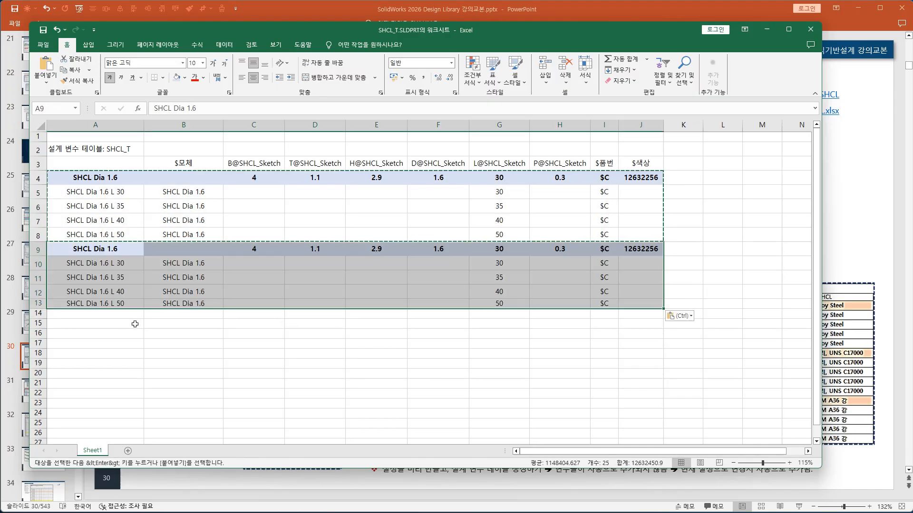
{"action": "left_click", "coordinate": [109, 315]}
{"action": "key", "text": "ctrl+v"}
{"action": "left_click", "coordinate": [173, 402]}
{"action": "key", "text": "Escape"}
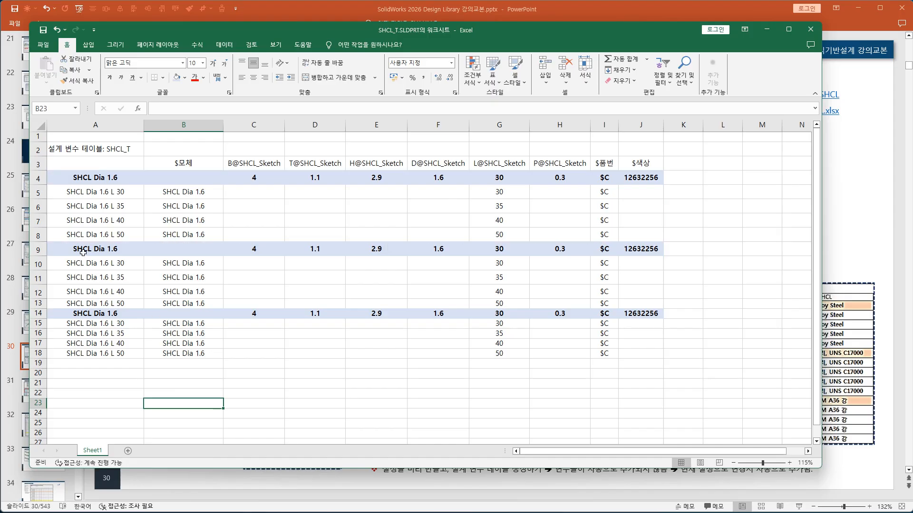
Step: Fill the parent row A9:J9 with light orange and the parent row A14:J14 with gold
{"action": "left_click_drag", "start_coordinate": [83, 253], "coordinate": [643, 249]}
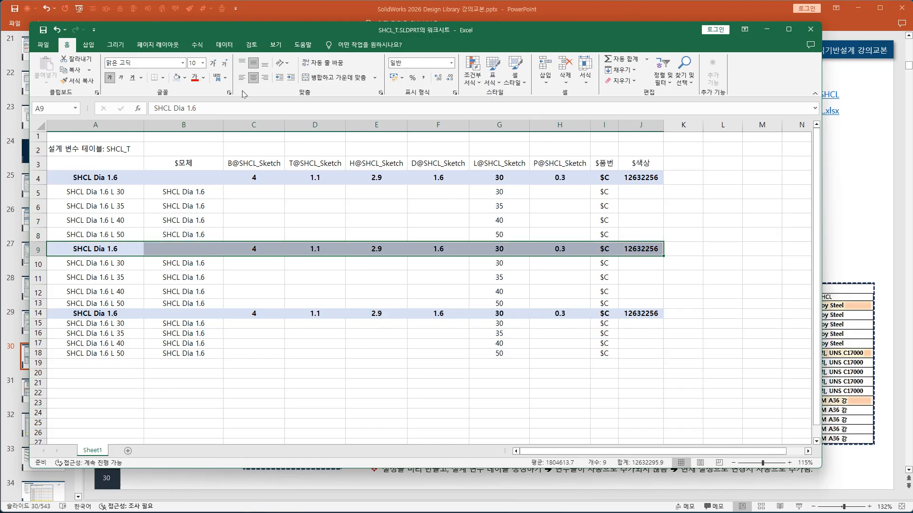
{"action": "left_click", "coordinate": [185, 78]}
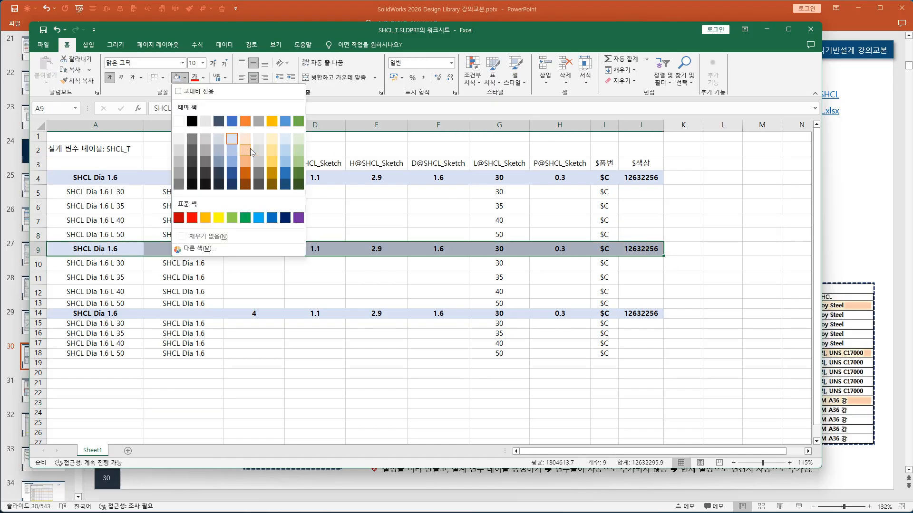
{"action": "left_click", "coordinate": [248, 149]}
{"action": "left_click_drag", "start_coordinate": [103, 312], "coordinate": [641, 315]}
{"action": "left_click", "coordinate": [184, 78]}
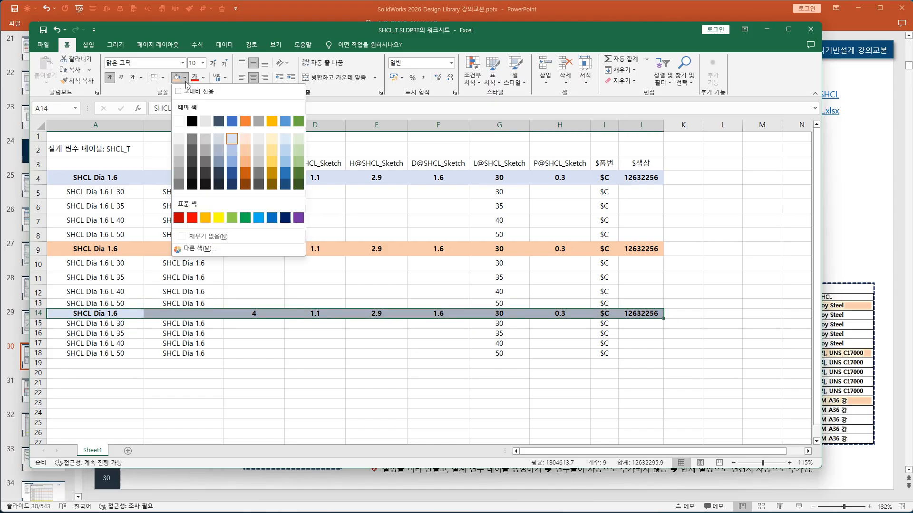
{"action": "left_click", "coordinate": [271, 163]}
{"action": "left_click", "coordinate": [256, 383]}
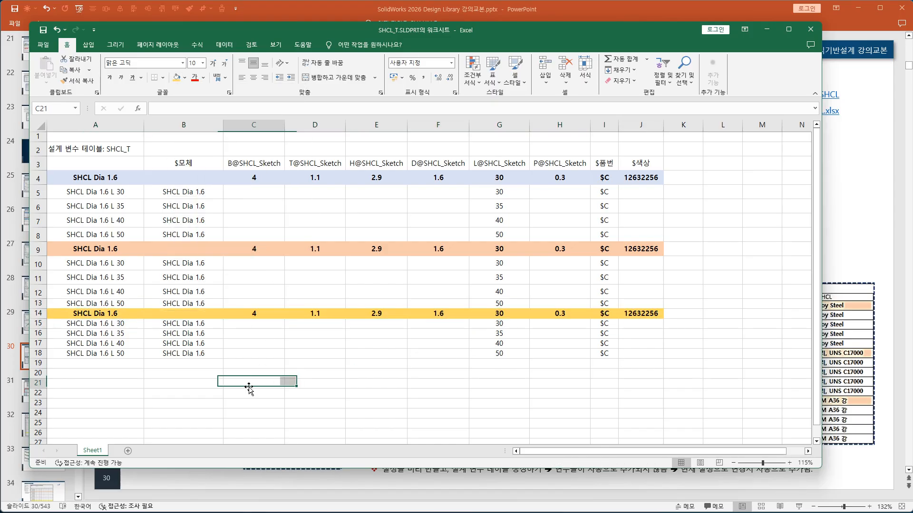
Step: Make the heights of the configuration rows 4 to 18 equal
{"action": "left_click", "coordinate": [41, 180]}
{"action": "left_click_drag", "start_coordinate": [41, 180], "coordinate": [36, 363]}
{"action": "left_click", "coordinate": [198, 409]}
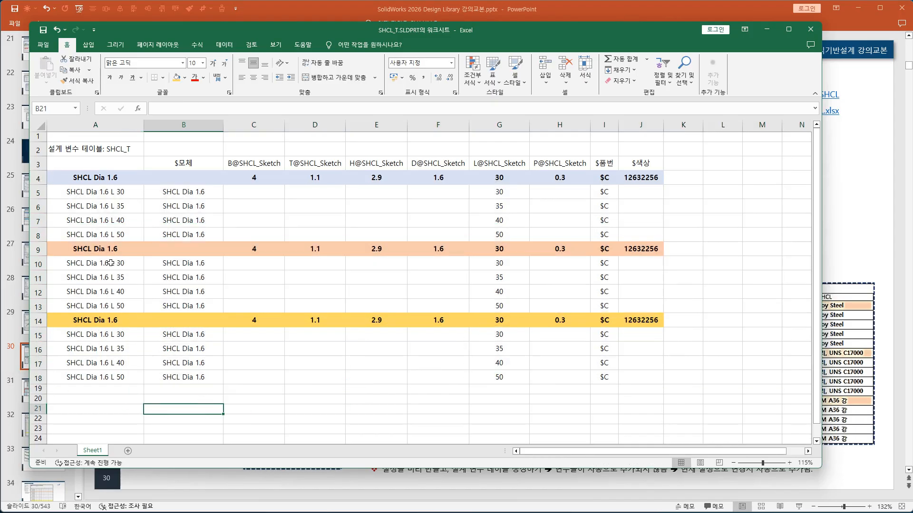
Step: Rename the parent configuration in A9 as SHCL Dia 2.0
{"action": "double_click", "coordinate": [108, 249]}
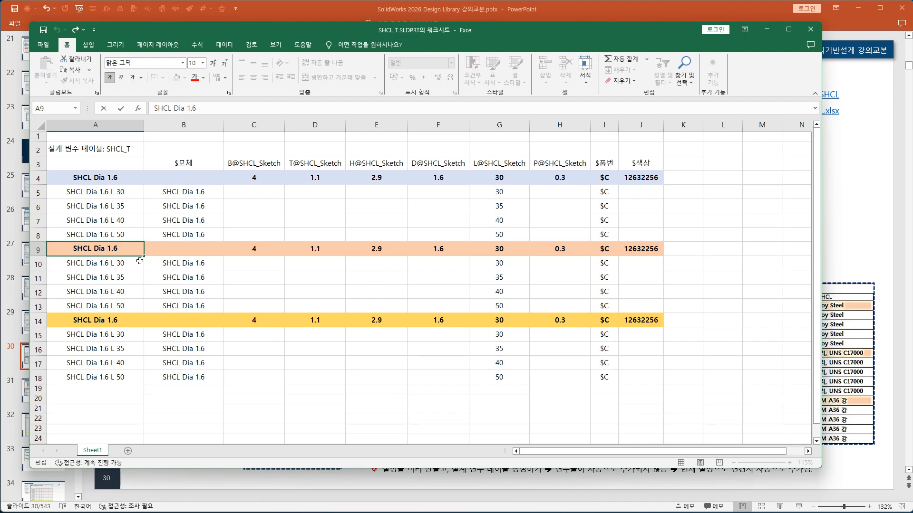
{"action": "key", "text": "Delete"}
{"action": "key", "text": "Delete"}
{"action": "key", "text": "Delete"}
{"action": "type", "text": "2.0"}
{"action": "key", "text": "Return"}
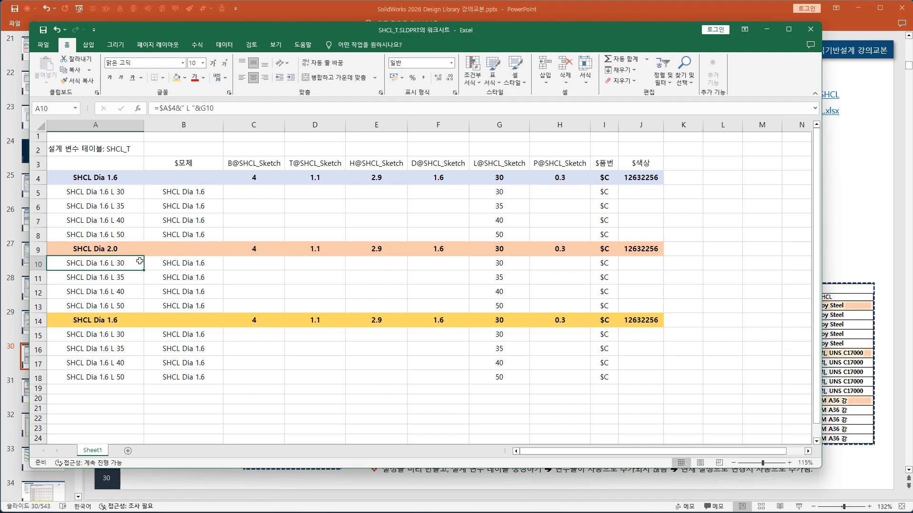
Step: Rename the parent configuration in A14 as SHCL Dia 2.5
{"action": "double_click", "coordinate": [116, 324]}
{"action": "double_click", "coordinate": [109, 322]}
{"action": "type", "text": "2.5"}
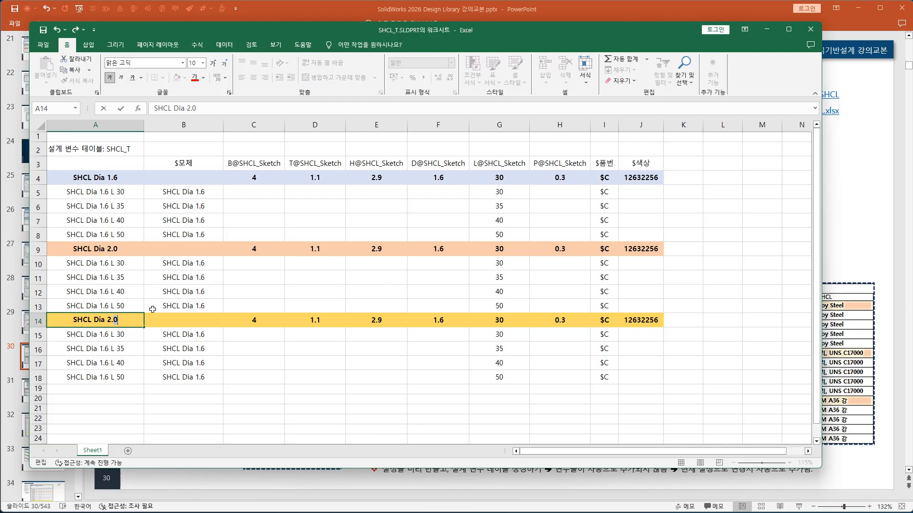
{"action": "key", "text": "Return"}
Step: Point the $모체 formula in B10 to its own parent configuration with =$A$9
{"action": "left_click", "coordinate": [172, 264]}
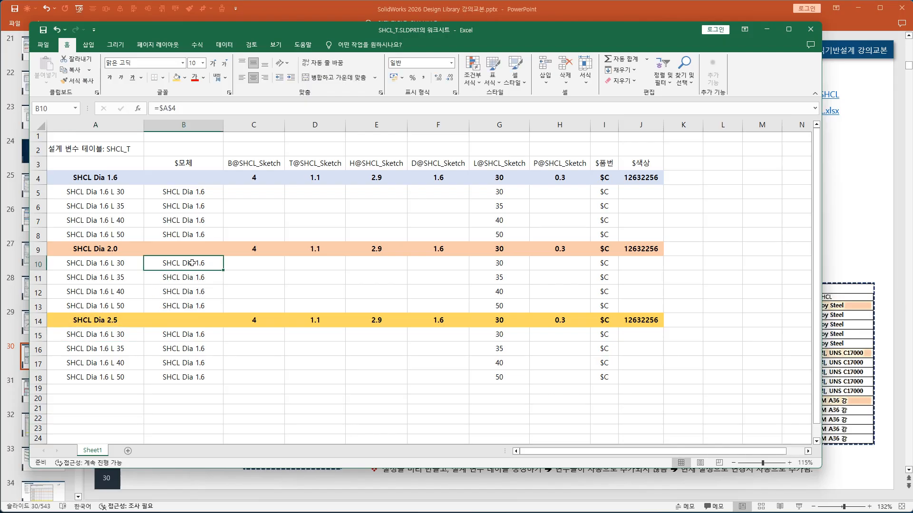
{"action": "type", "text": "="}
{"action": "left_click", "coordinate": [122, 249]}
{"action": "key", "text": "F4"}
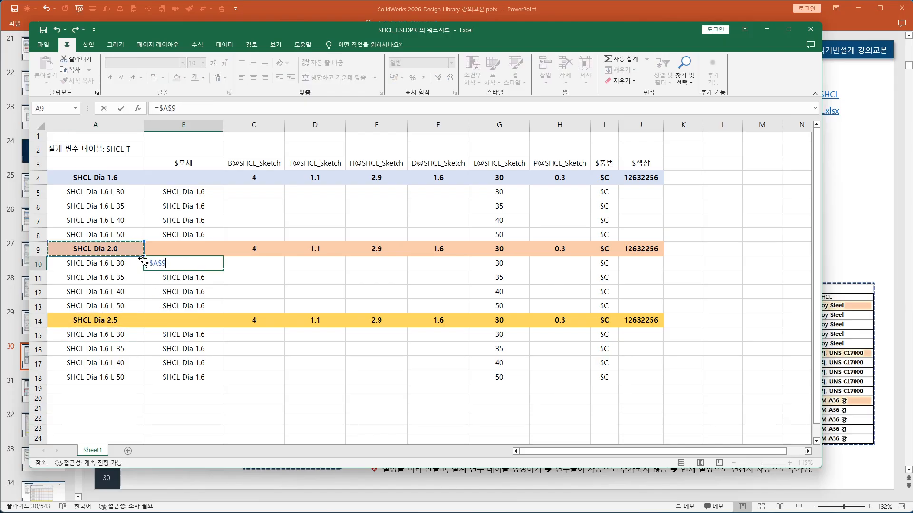
{"action": "key", "text": "Return"}
{"action": "left_click", "coordinate": [210, 265]}
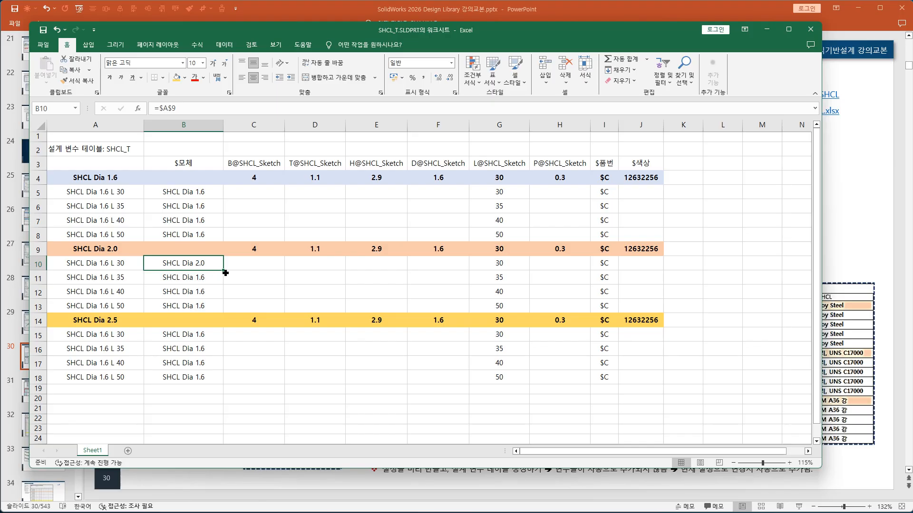
Step: Fill the $모체 formula from B10 down to B13, and fill B15 to B18 with =$A$14
{"action": "left_click_drag", "start_coordinate": [224, 270], "coordinate": [224, 314]}
{"action": "left_click", "coordinate": [215, 339]}
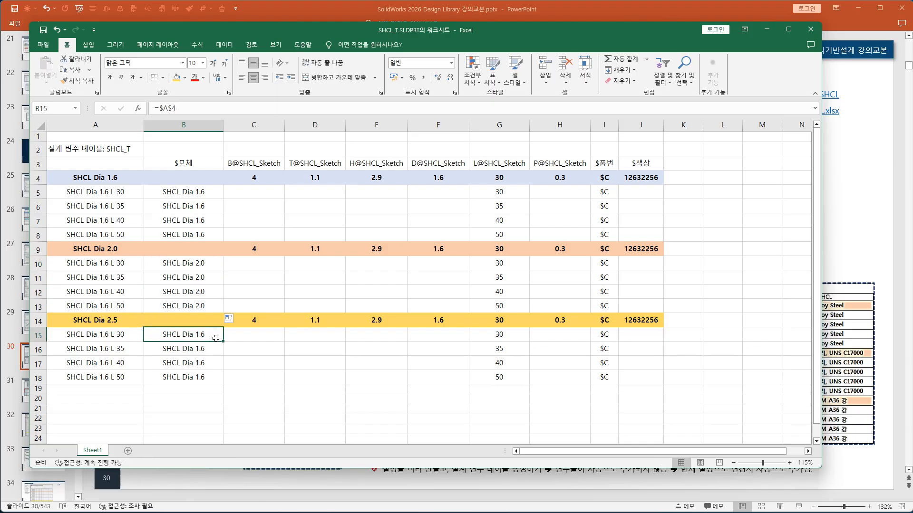
{"action": "type", "text": "="}
{"action": "left_click", "coordinate": [119, 321]}
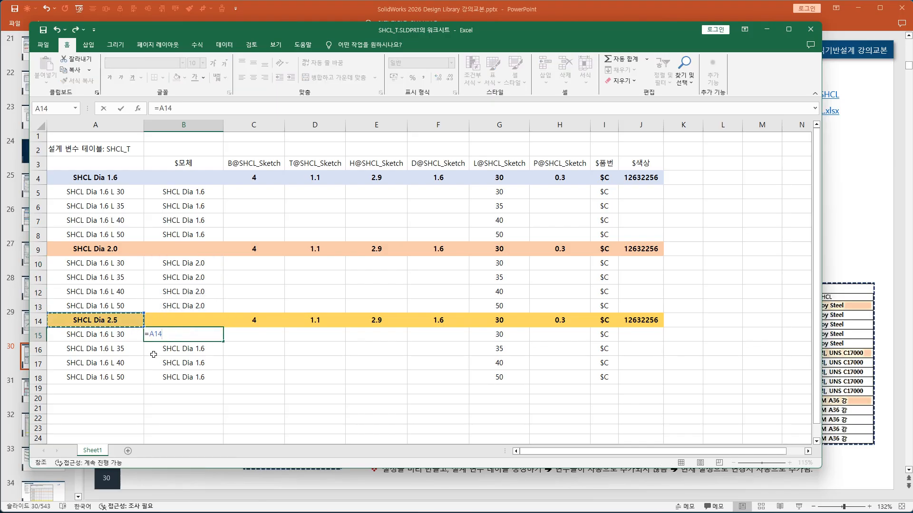
{"action": "key", "text": "F4"}
{"action": "key", "text": "Return"}
{"action": "left_click", "coordinate": [212, 338]}
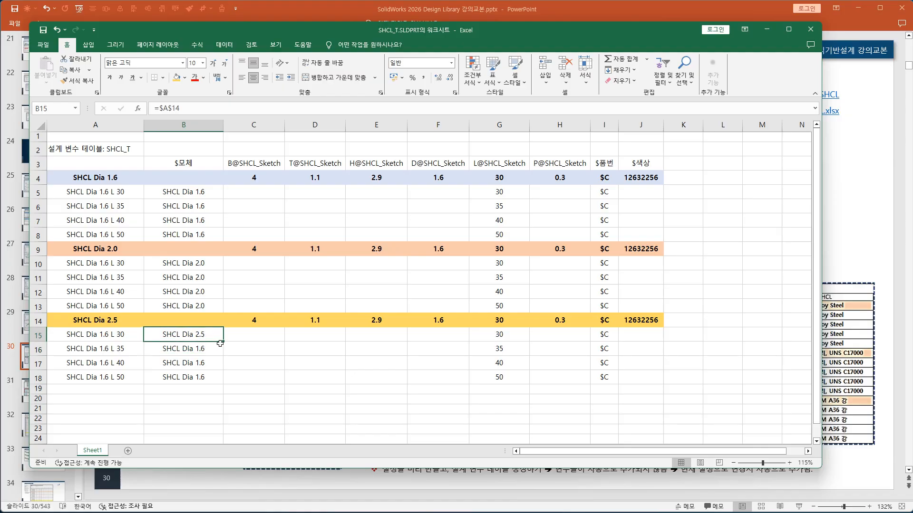
{"action": "left_click_drag", "start_coordinate": [225, 344], "coordinate": [228, 382]}
{"action": "left_click", "coordinate": [272, 389]}
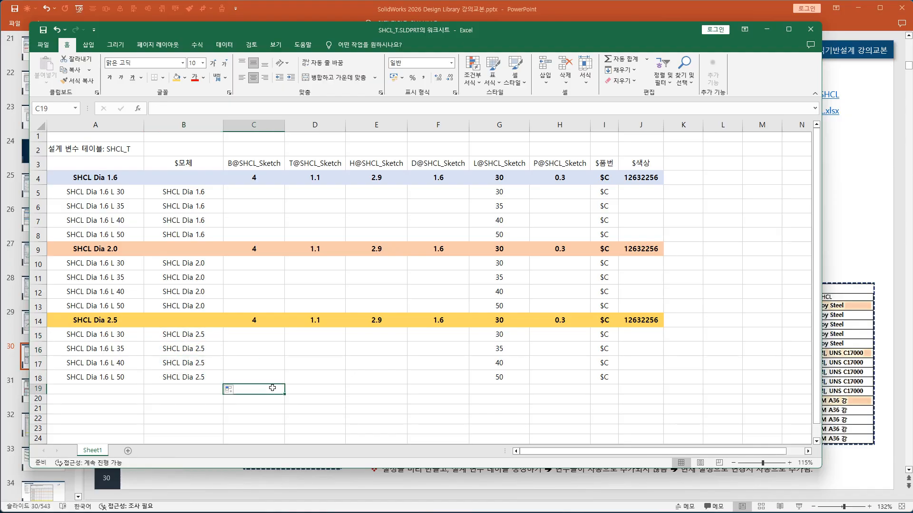
Step: Set B@SHCL_Sketch to 6 for the SHCL Dia 2.0 parent row and 8 for the SHCL Dia 2.5 parent row
{"action": "left_click", "coordinate": [260, 251]}
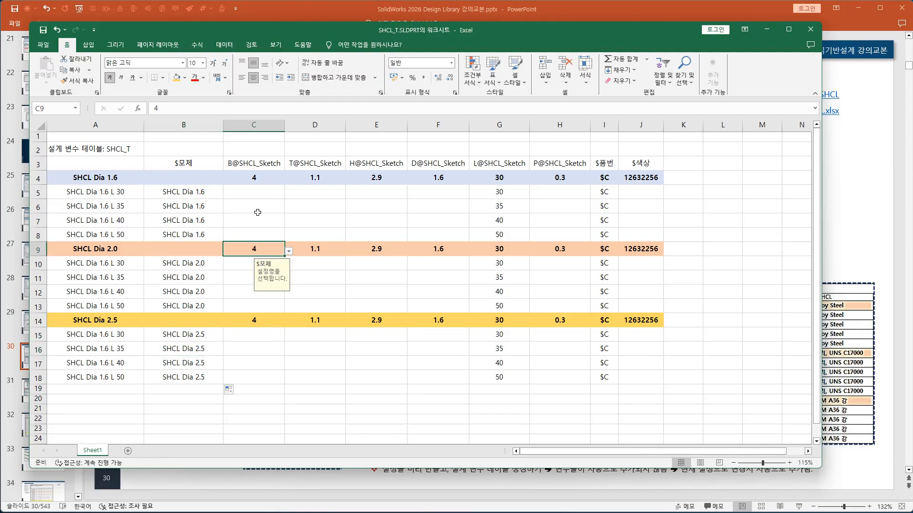
{"action": "type", "text": "6"}
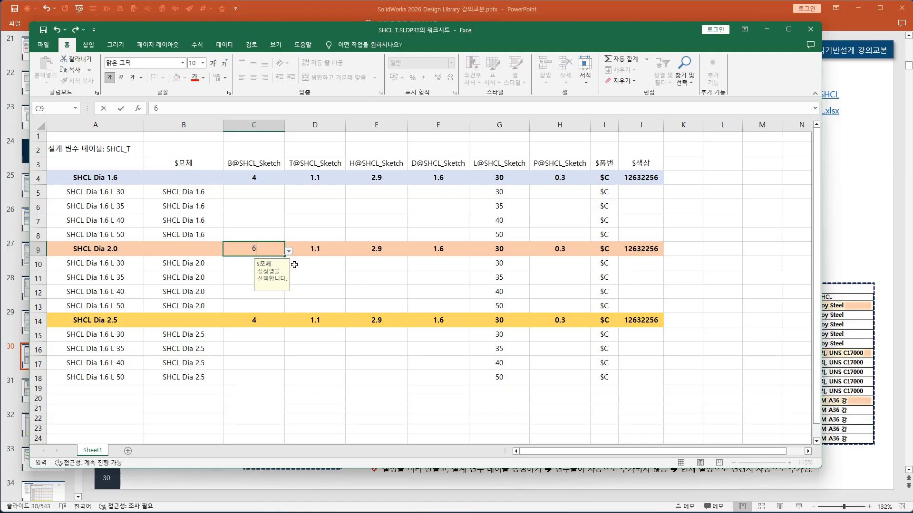
{"action": "key", "text": "Return"}
{"action": "left_click", "coordinate": [259, 323]}
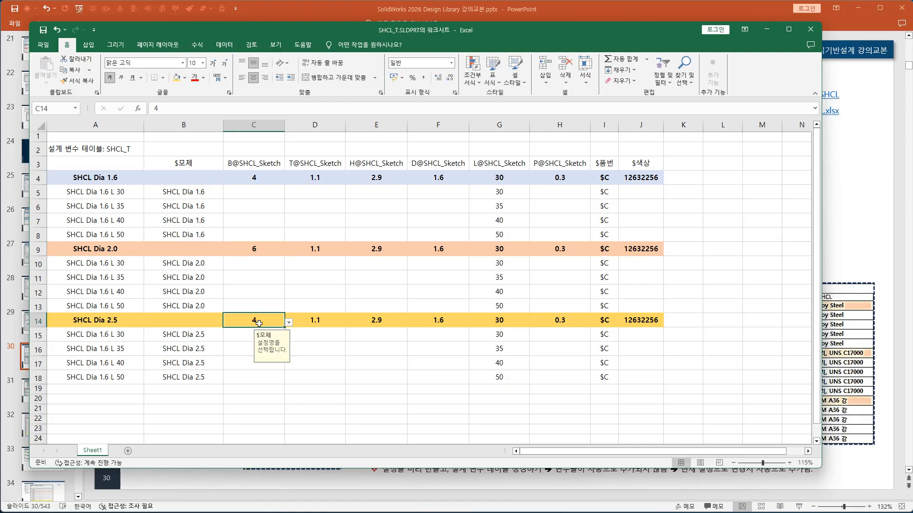
{"action": "type", "text": "8"}
{"action": "key", "text": "Return"}
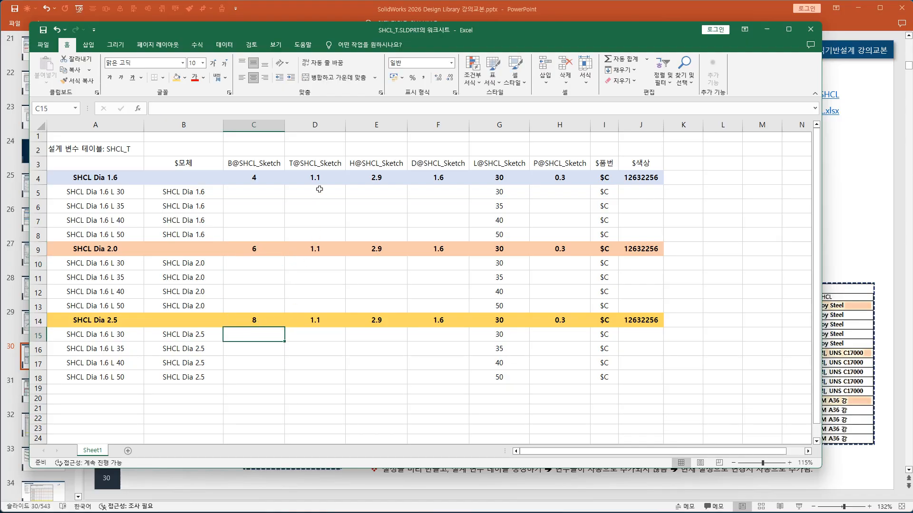
Step: Set T@SHCL_Sketch to 1.4 for the SHCL Dia 2.0 parent row and 1.8 for the SHCL Dia 2.5 parent row
{"action": "left_click", "coordinate": [318, 248]}
{"action": "type", "text": "1.4"}
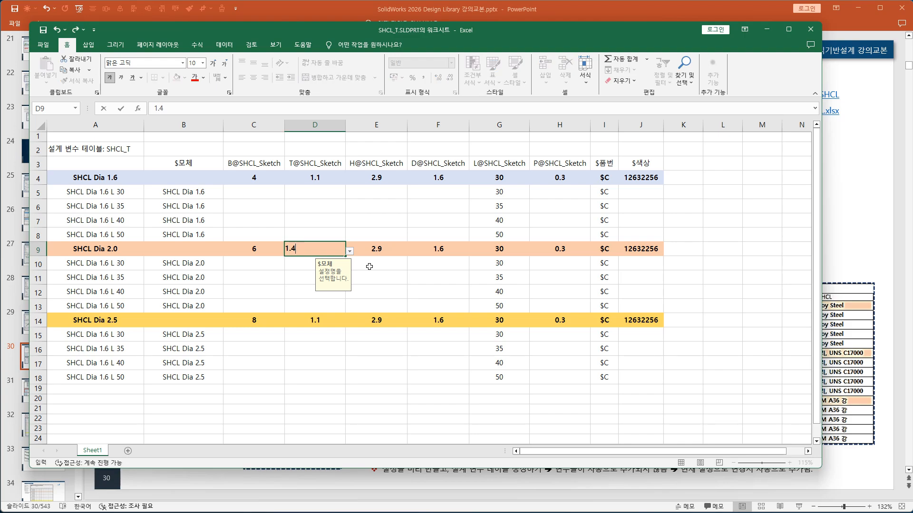
{"action": "key", "text": "Return"}
{"action": "left_click", "coordinate": [338, 320]}
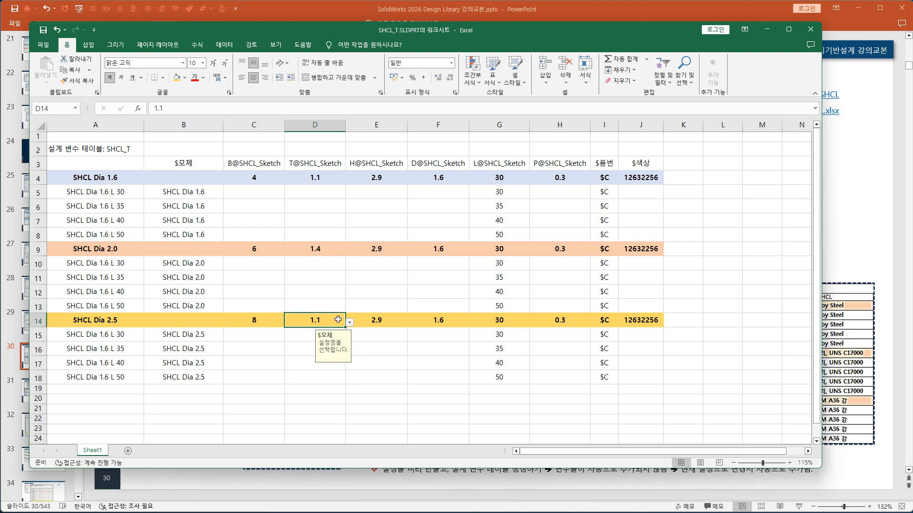
{"action": "type", "text": "1.8"}
{"action": "key", "text": "Return"}
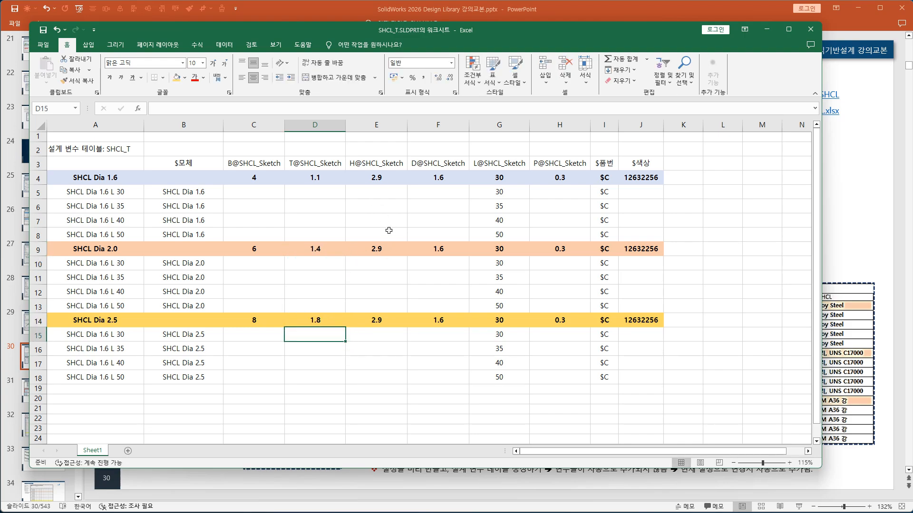
Step: Set H@SHCL_Sketch to 3.6 for the SHCL Dia 2.0 parent row and 4.5 for the SHCL Dia 2.5 parent row
{"action": "left_click", "coordinate": [379, 248]}
{"action": "type", "text": "3.6"}
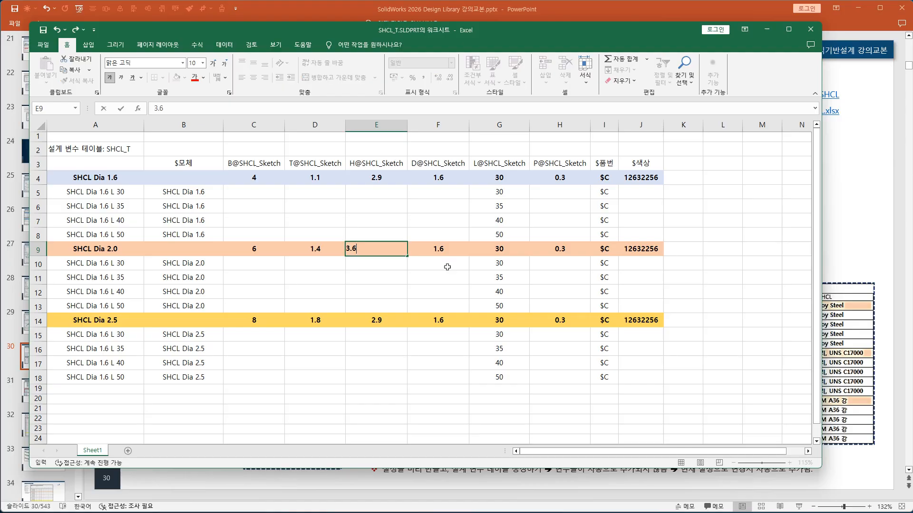
{"action": "key", "text": "Return"}
{"action": "left_click", "coordinate": [386, 319]}
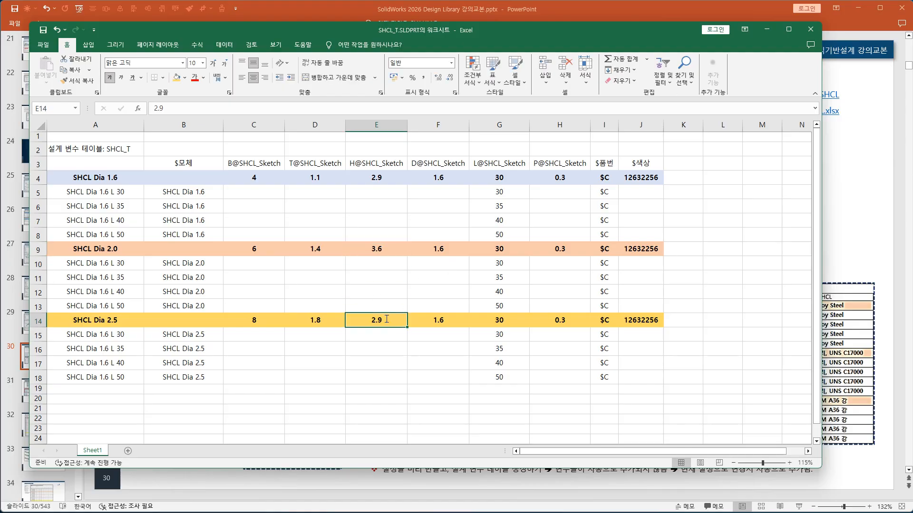
{"action": "type", "text": "4.5"}
{"action": "key", "text": "Return"}
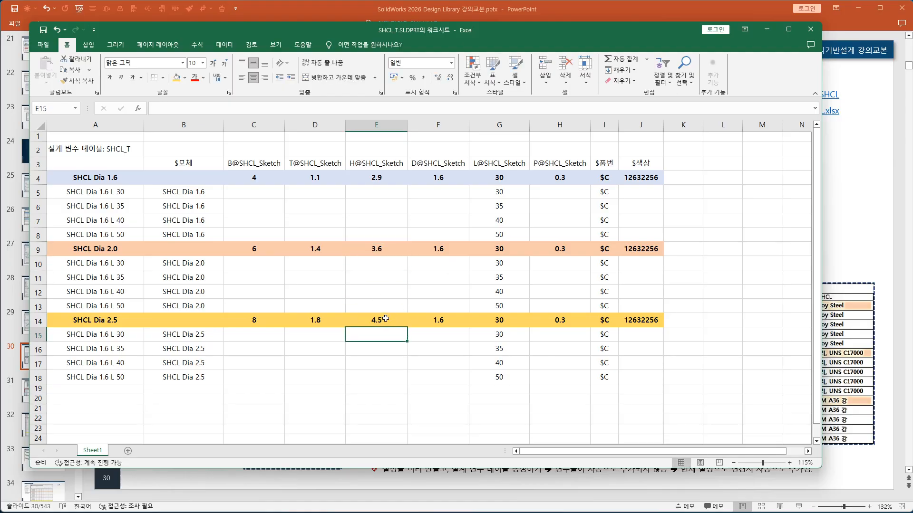
Step: Set D@SHCL_Sketch to 2 for the SHCL Dia 2.0 parent row
{"action": "left_click", "coordinate": [432, 243]}
{"action": "type", "text": "2"}
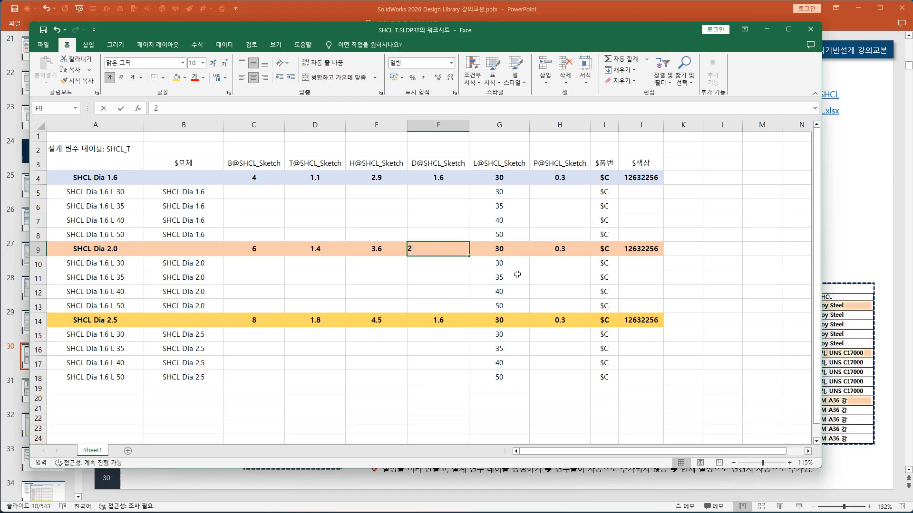
{"action": "key", "text": "Return"}
{"action": "type", "text": "2.5"}
{"action": "key", "text": "Return"}
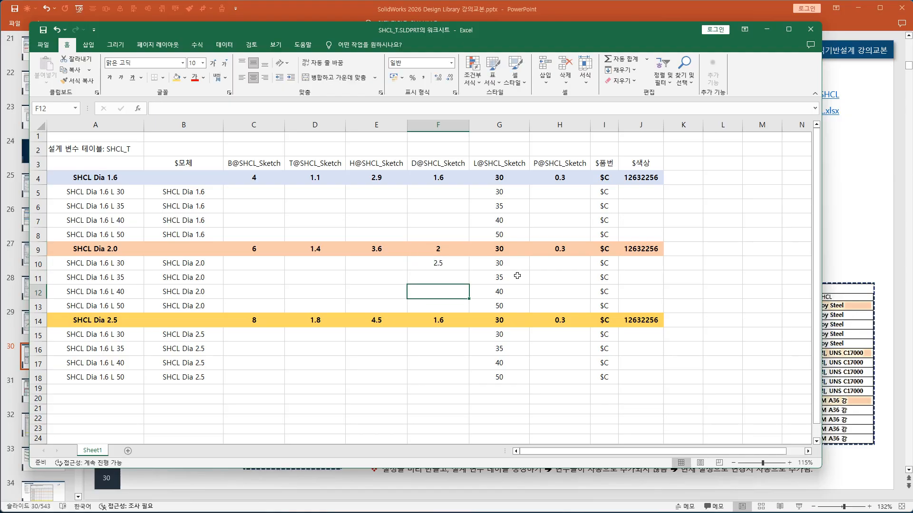
{"action": "left_click", "coordinate": [436, 266]}
{"action": "key", "text": "Delete"}
Step: Set D@SHCL_Sketch to 2.5 for the SHCL Dia 2.5 parent row
{"action": "left_click", "coordinate": [459, 320]}
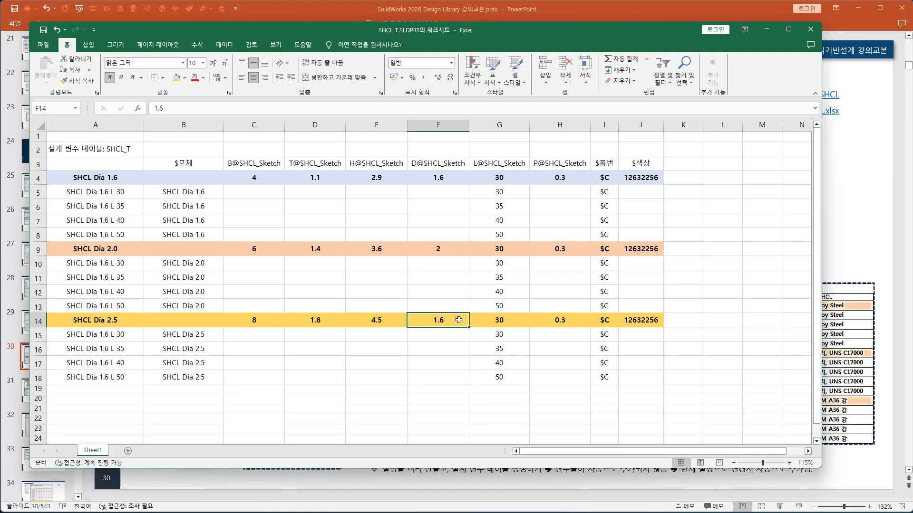
{"action": "type", "text": "2.5"}
{"action": "key", "text": "Return"}
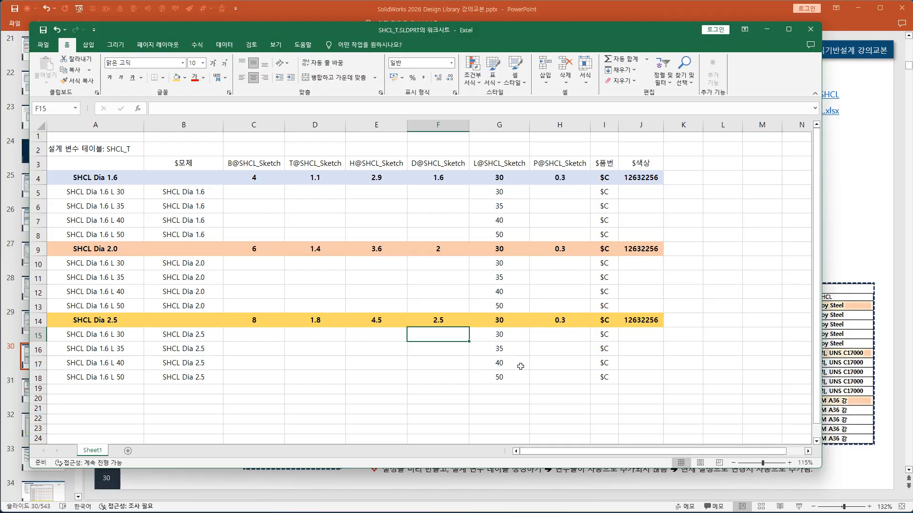
Step: Set P@SHCL_Sketch to 0.5 for the SHCL Dia 2.0 parent row and 1.0 for the SHCL Dia 2.5 parent row
{"action": "left_click", "coordinate": [499, 292]}
{"action": "left_click", "coordinate": [566, 249]}
{"action": "type", "text": "0.5"}
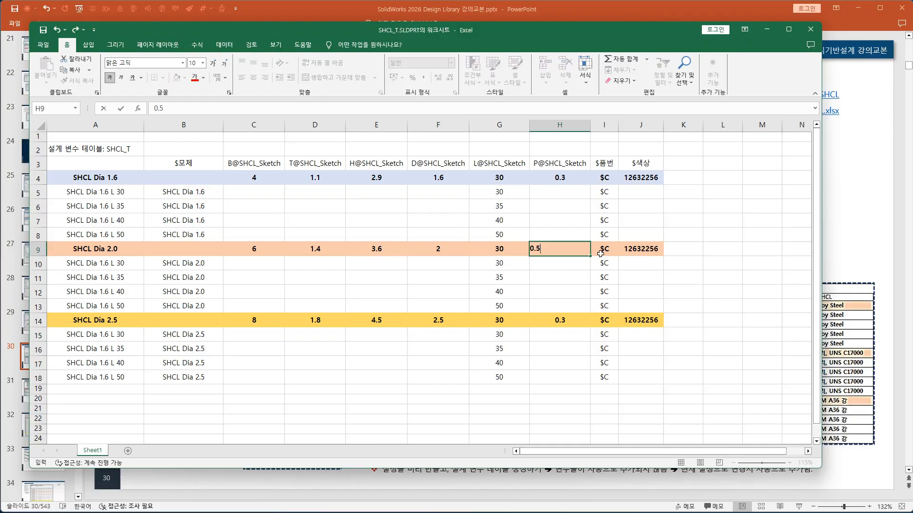
{"action": "key", "text": "Return"}
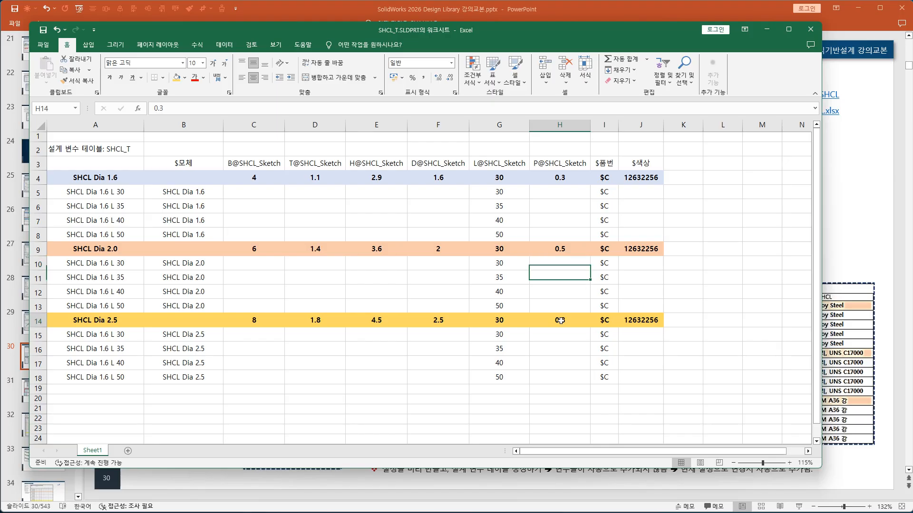
{"action": "left_click", "coordinate": [563, 320]}
{"action": "type", "text": "1.0"}
{"action": "key", "text": "Return"}
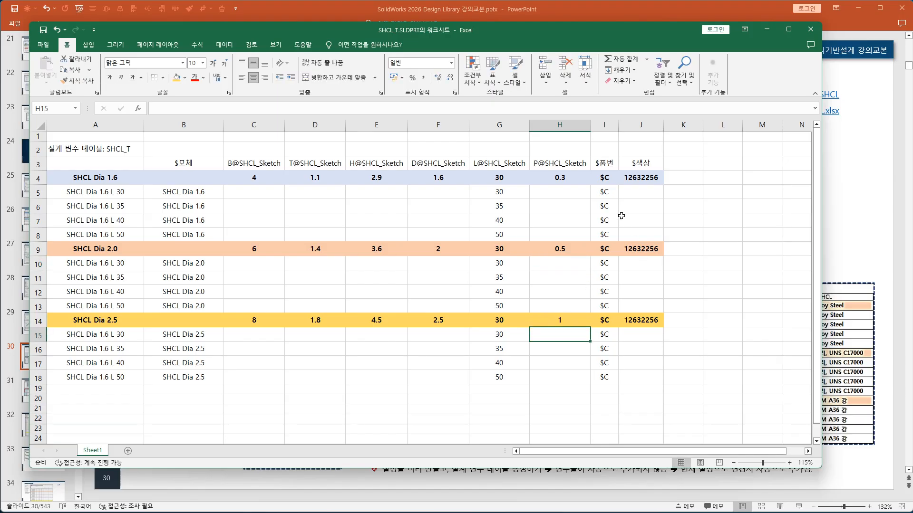
{"action": "left_click", "coordinate": [712, 316]}
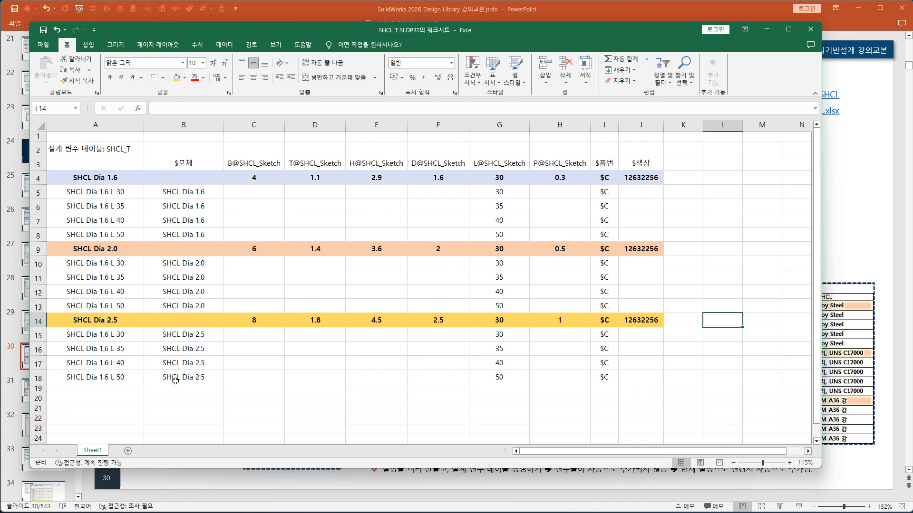
Step: Change the configuration name formula in A10 to =$A$9&" L "&G10 and fill it down to A13
{"action": "left_click", "coordinate": [95, 264]}
{"action": "double_click", "coordinate": [104, 262]}
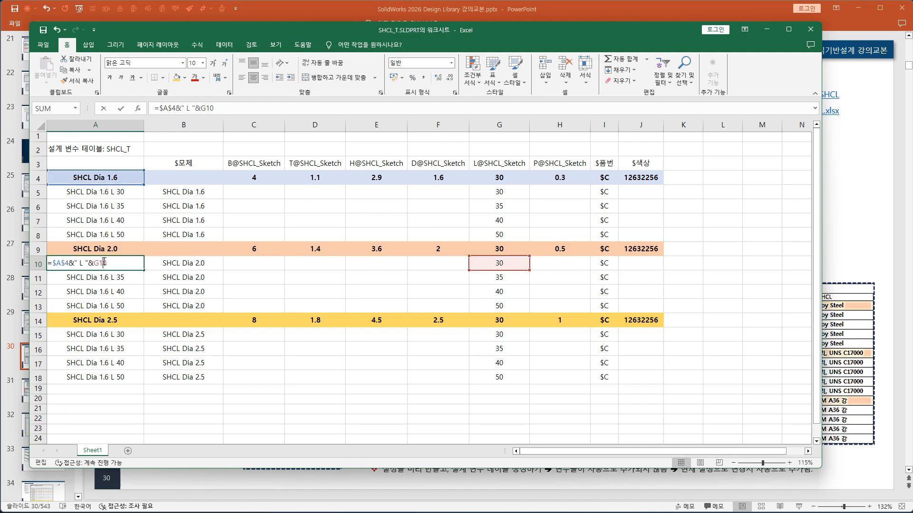
{"action": "double_click", "coordinate": [63, 263]}
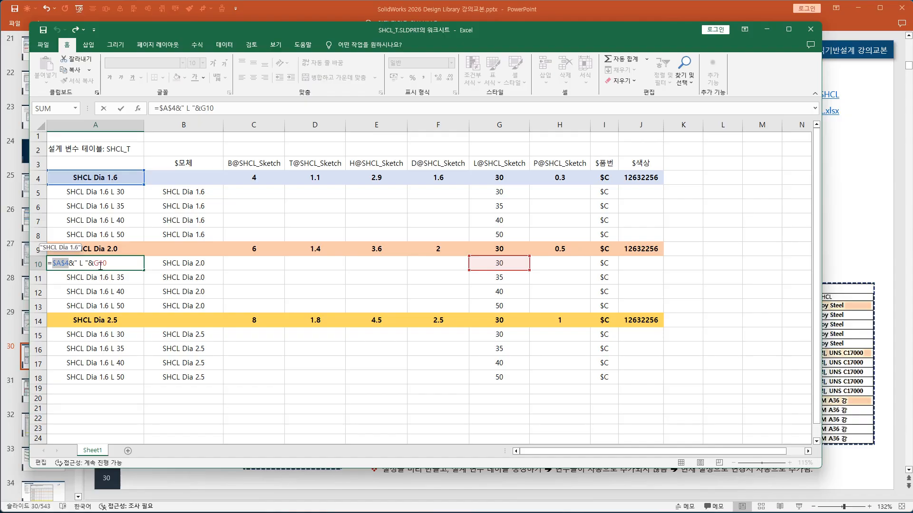
{"action": "left_click", "coordinate": [114, 250]}
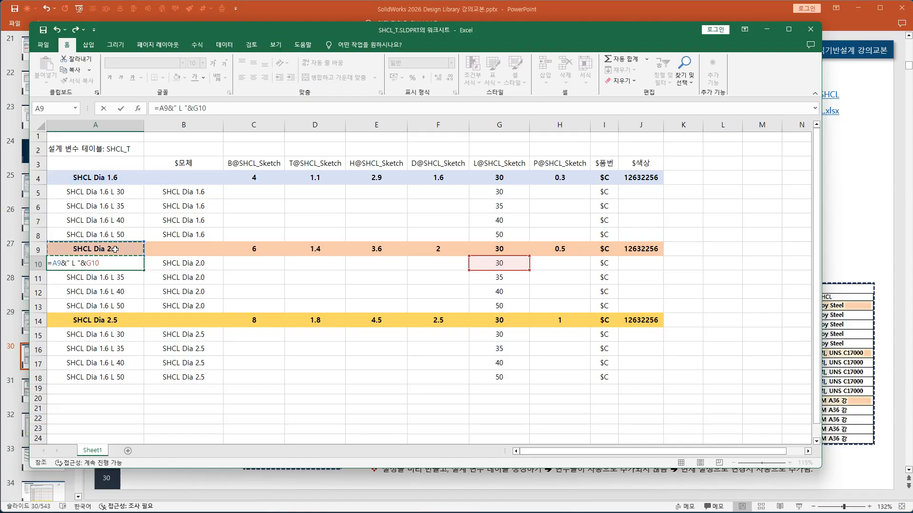
{"action": "key", "text": "F4"}
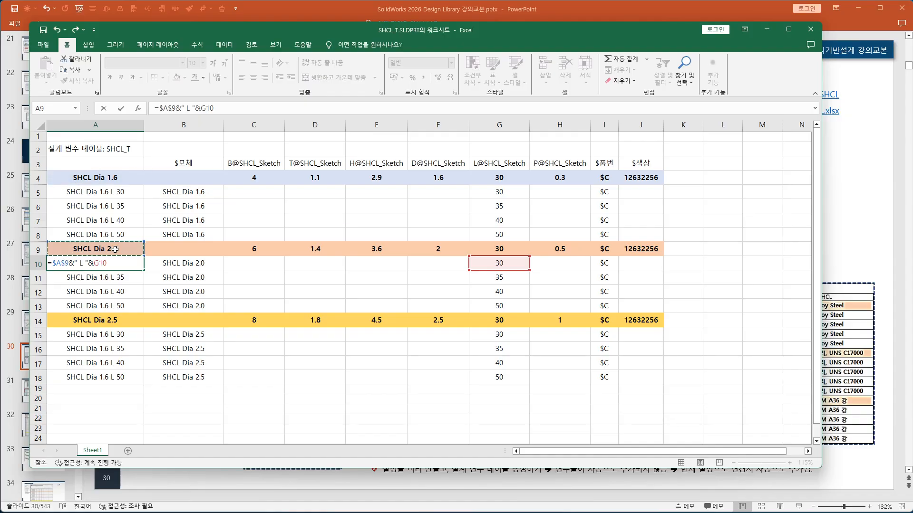
{"action": "key", "text": "ctrl+Return"}
{"action": "left_click_drag", "start_coordinate": [143, 270], "coordinate": [139, 312]}
Step: Change the configuration name formula in A15 to =$A$14&" L "&G15 and fill it down to A18
{"action": "left_click", "coordinate": [91, 338]}
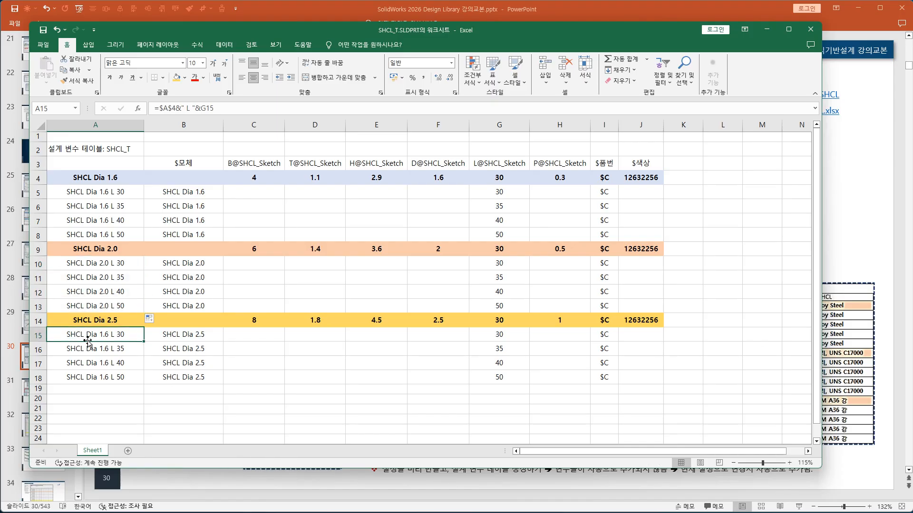
{"action": "double_click", "coordinate": [82, 337]}
{"action": "double_click", "coordinate": [59, 335]}
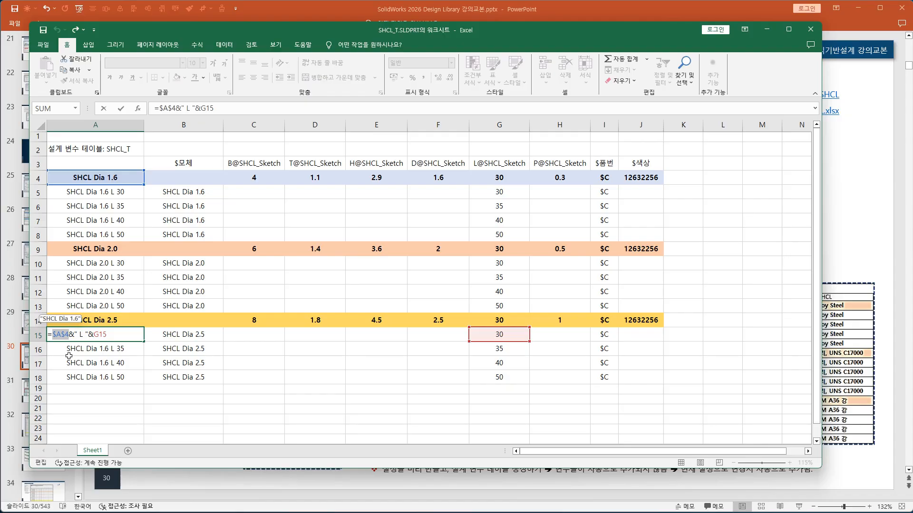
{"action": "key", "text": "Delete"}
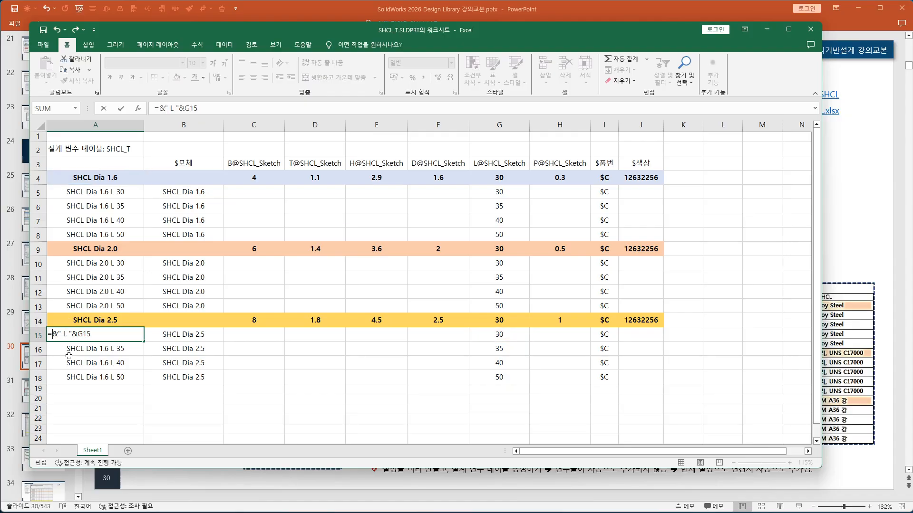
{"action": "left_click", "coordinate": [98, 326]}
{"action": "key", "text": "F4"}
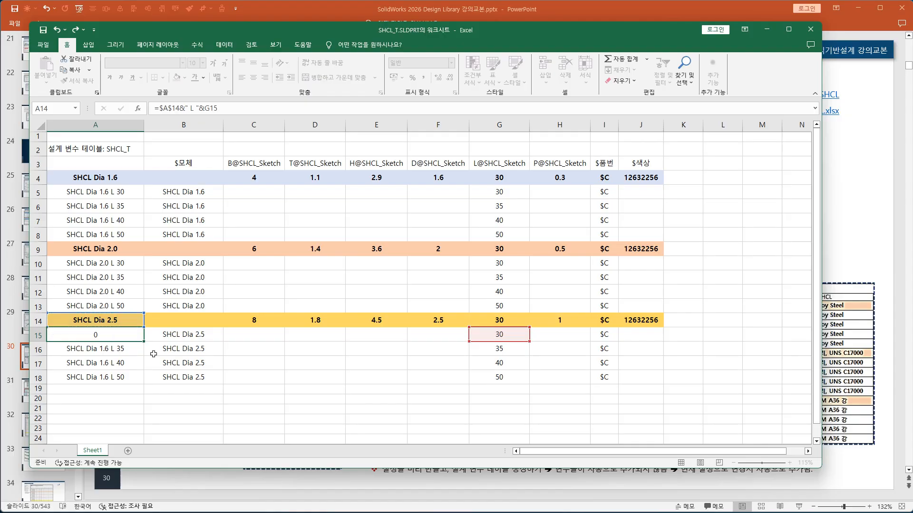
{"action": "key", "text": "ctrl+Return"}
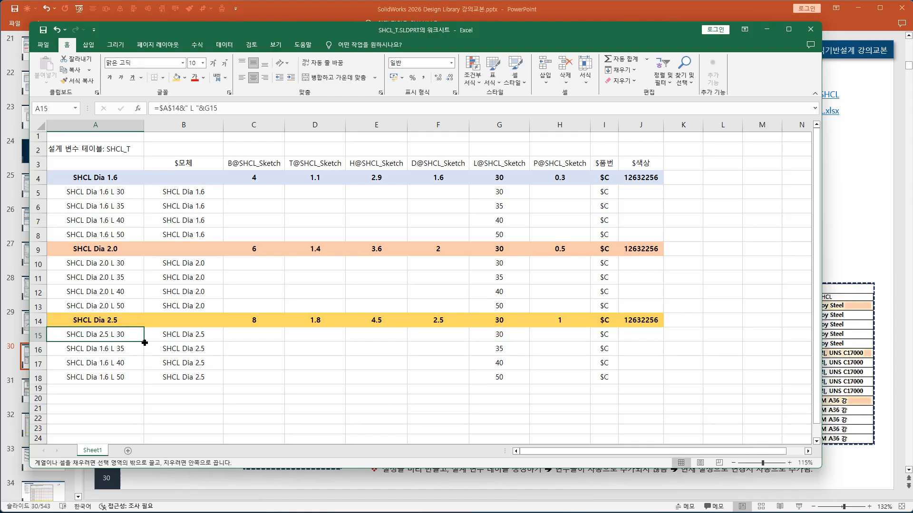
{"action": "left_click_drag", "start_coordinate": [144, 343], "coordinate": [145, 383]}
{"action": "left_click", "coordinate": [254, 411]}
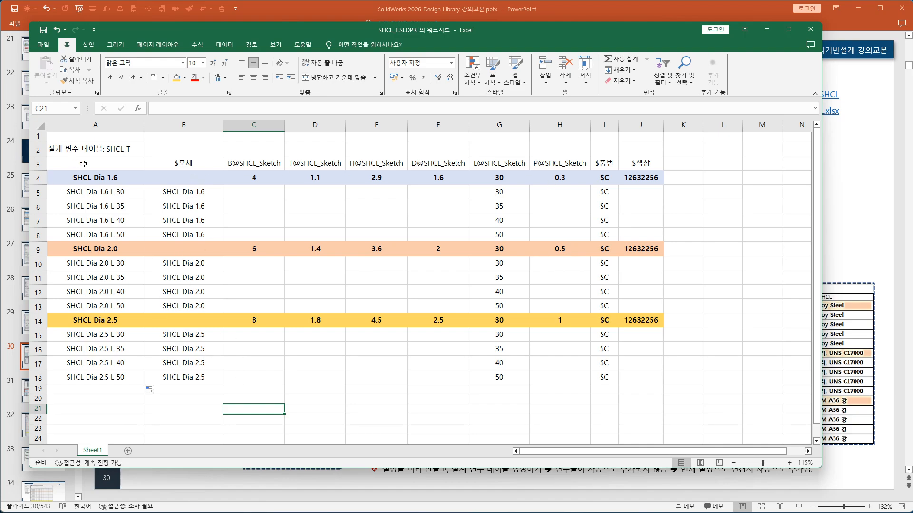
Step: Add fine dotted inside borders to the design table range A3:J18
{"action": "left_click_drag", "start_coordinate": [73, 166], "coordinate": [630, 380]}
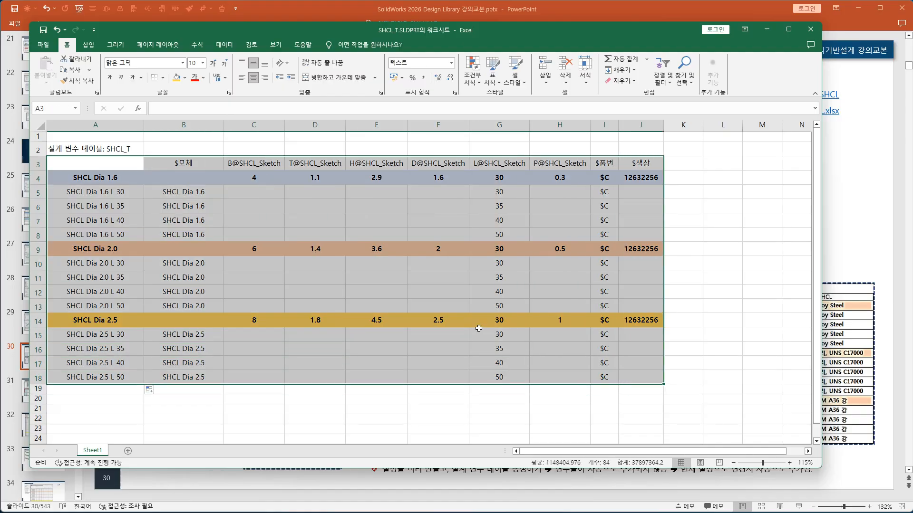
{"action": "key", "text": "ctrl+1"}
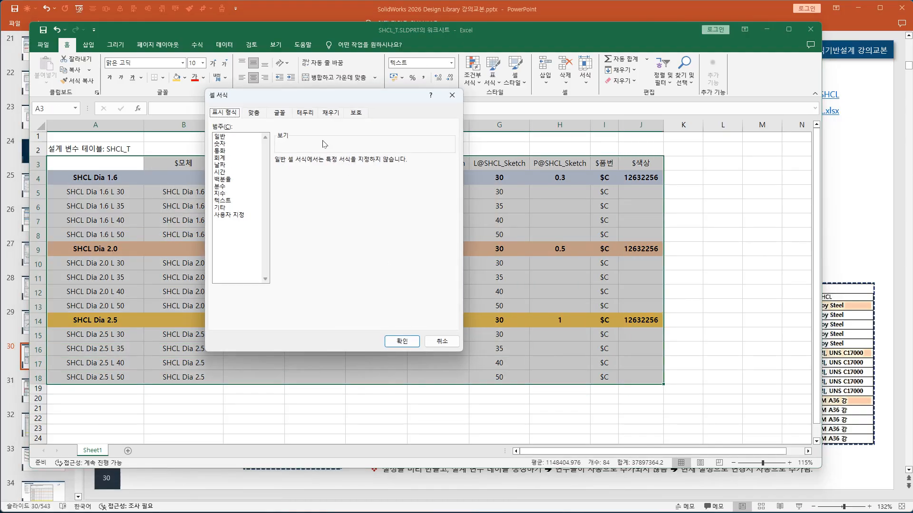
{"action": "left_click", "coordinate": [304, 112]}
{"action": "left_click", "coordinate": [232, 164]}
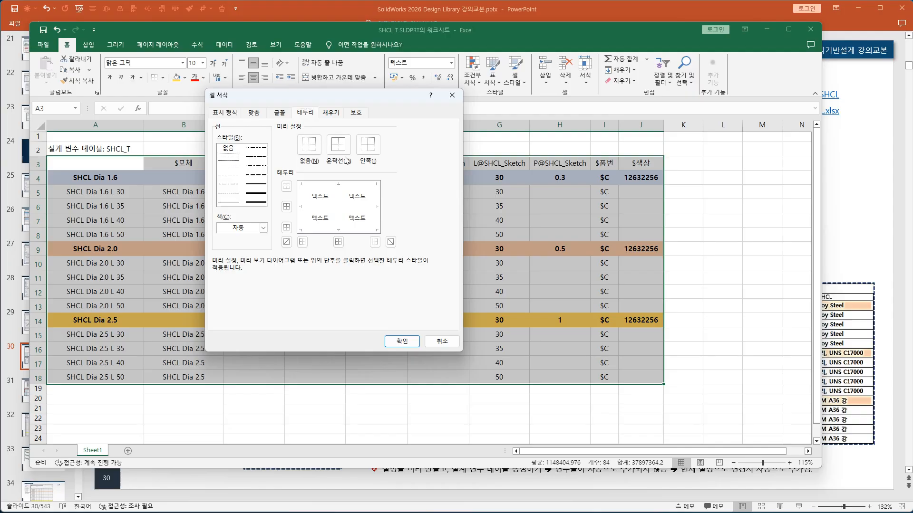
{"action": "left_click", "coordinate": [367, 144]}
Step: Outline the design table range A3:J18 with thin solid top and left edges and thick solid bottom and right edges
{"action": "left_click", "coordinate": [228, 204]}
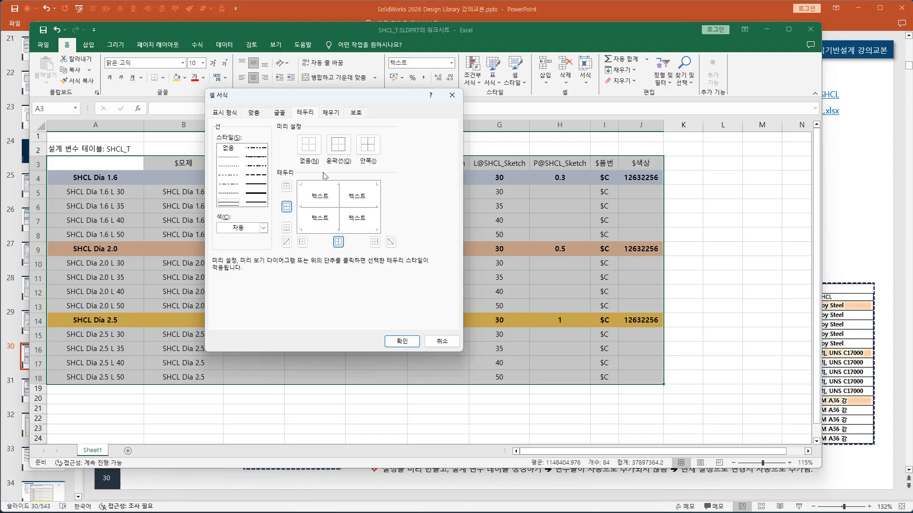
{"action": "left_click", "coordinate": [315, 185]}
{"action": "left_click", "coordinate": [302, 194]}
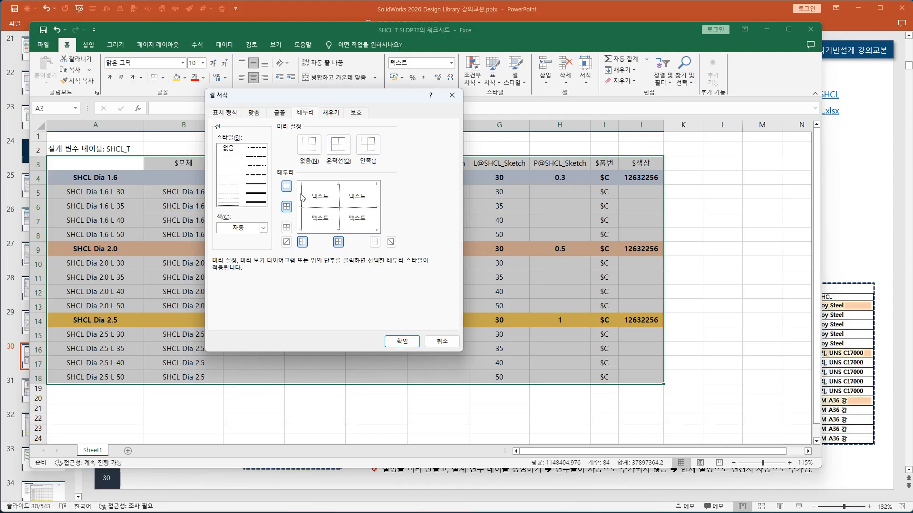
{"action": "left_click", "coordinate": [256, 184]}
{"action": "left_click", "coordinate": [328, 230]}
{"action": "left_click", "coordinate": [380, 220]}
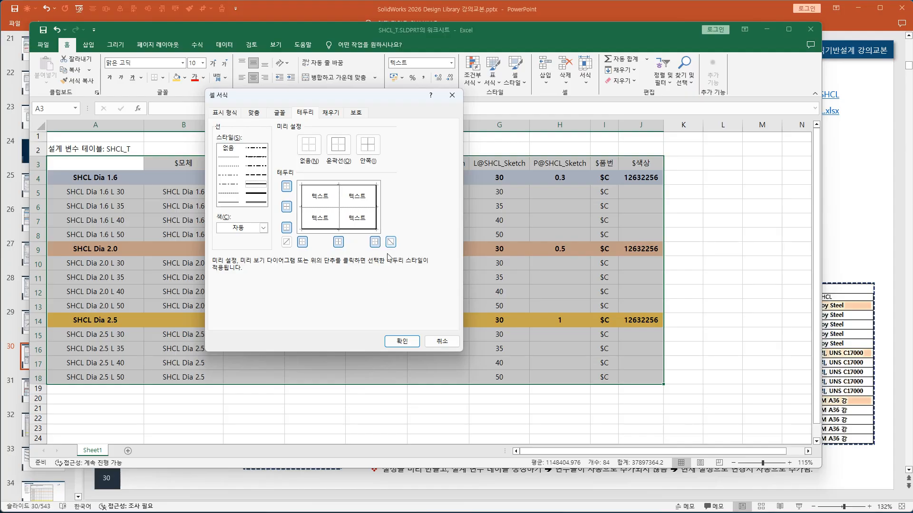
{"action": "left_click", "coordinate": [401, 342]}
{"action": "left_click", "coordinate": [445, 416]}
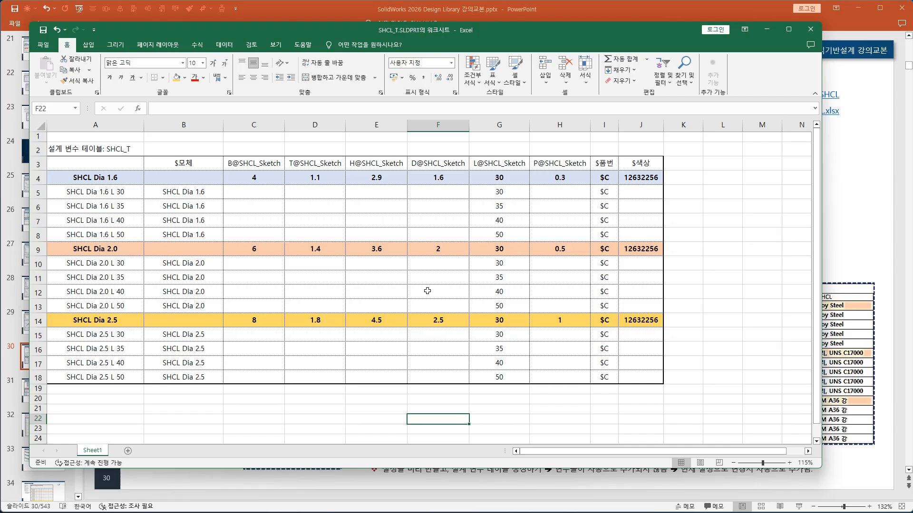
{"action": "left_click_drag", "start_coordinate": [103, 181], "coordinate": [179, 235]}
{"action": "left_click_drag", "start_coordinate": [117, 252], "coordinate": [196, 307]}
{"action": "left_click_drag", "start_coordinate": [134, 322], "coordinate": [188, 377]}
{"action": "left_click", "coordinate": [267, 411]}
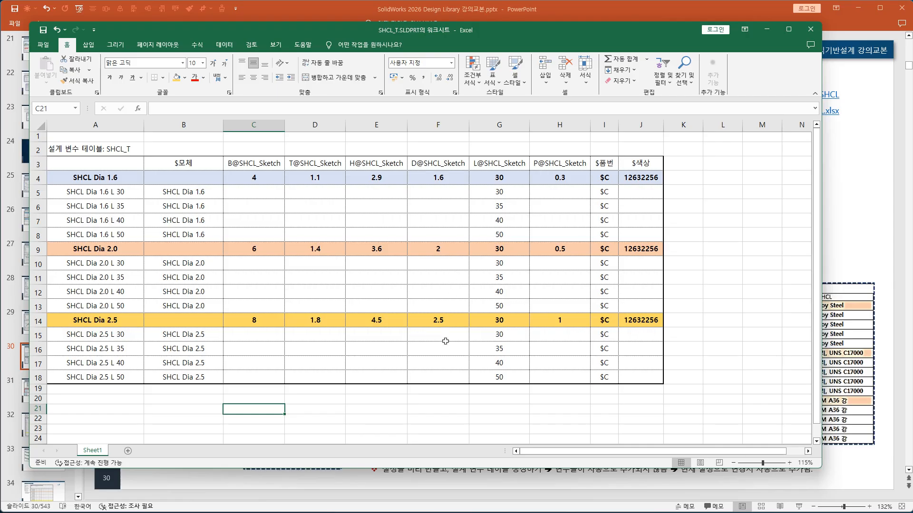
Step: Display the D@SHCL_Sketch value of the SHCL Dia 2.0 parent row with one decimal place
{"action": "left_click", "coordinate": [444, 256]}
{"action": "left_click", "coordinate": [438, 77]}
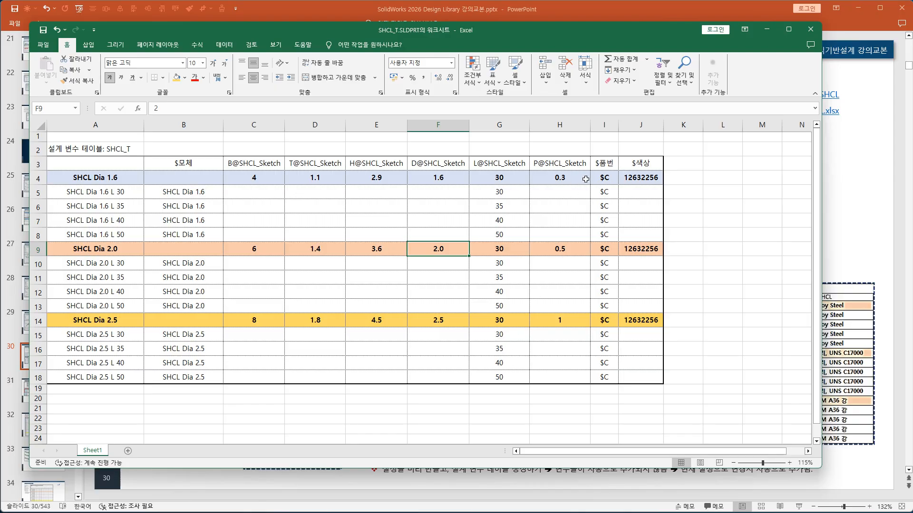
Step: Clear the L@SHCL_Sketch values of the three parent rows in G4, G9 and G14
{"action": "left_click", "coordinate": [503, 177]}
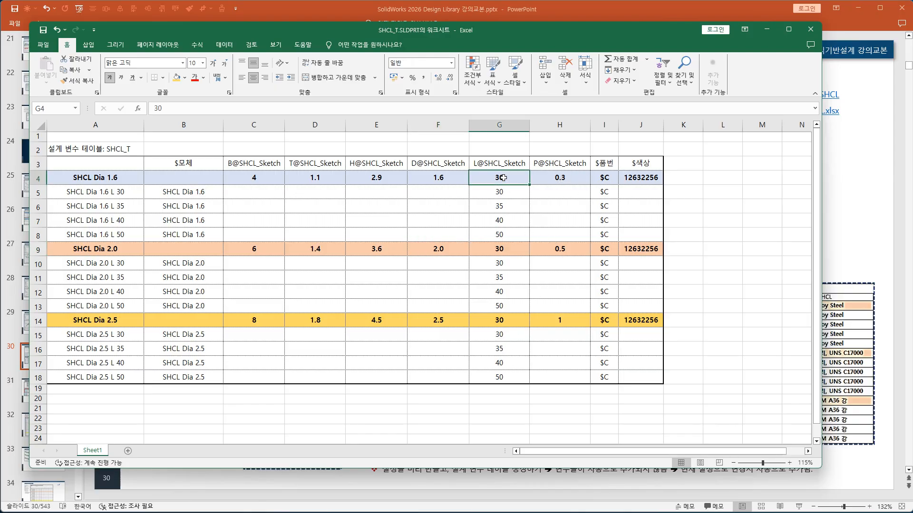
{"action": "left_click", "coordinate": [503, 245], "text": "ctrl"}
{"action": "left_click", "coordinate": [512, 322], "text": "ctrl"}
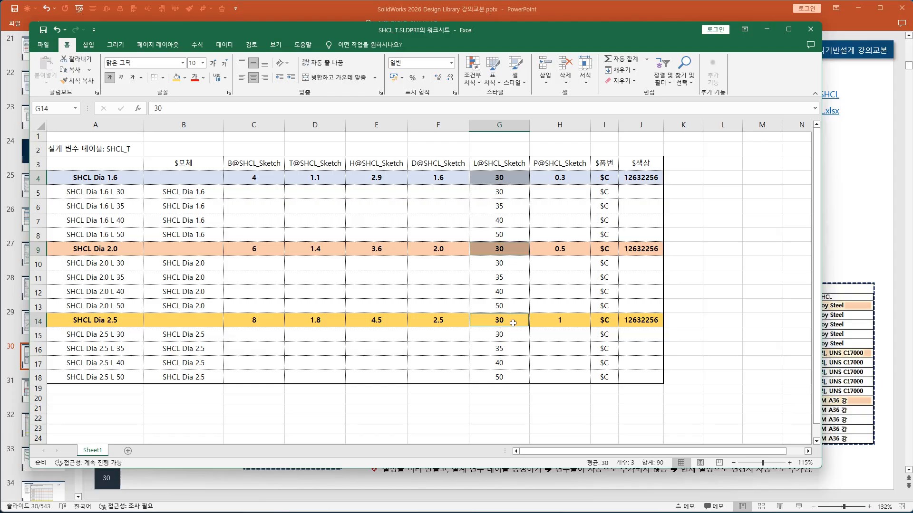
{"action": "key", "text": "Delete"}
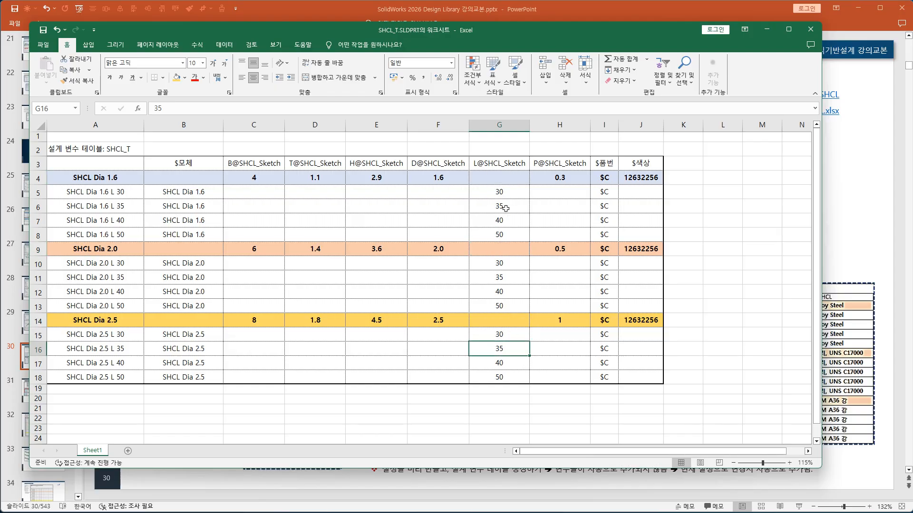
{"action": "left_click_drag", "start_coordinate": [503, 193], "coordinate": [504, 376]}
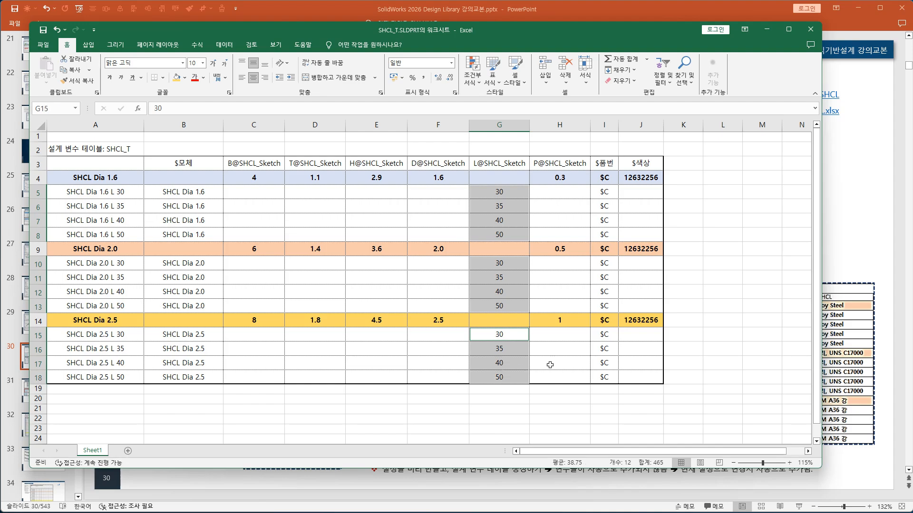
{"action": "left_click", "coordinate": [496, 363]}
{"action": "left_click", "coordinate": [108, 327]}
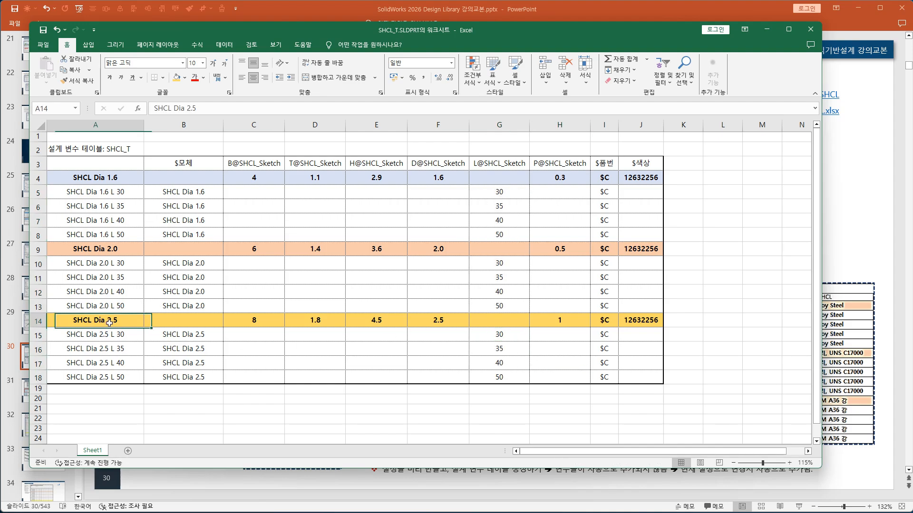
Step: Set L@SHCL_Sketch to 30 in the SHCL Dia 1.6, SHCL Dia 2.0 and SHCL Dia 2.5 parent rows
{"action": "left_click", "coordinate": [510, 178]}
{"action": "type", "text": "30"}
{"action": "key", "text": "Return"}
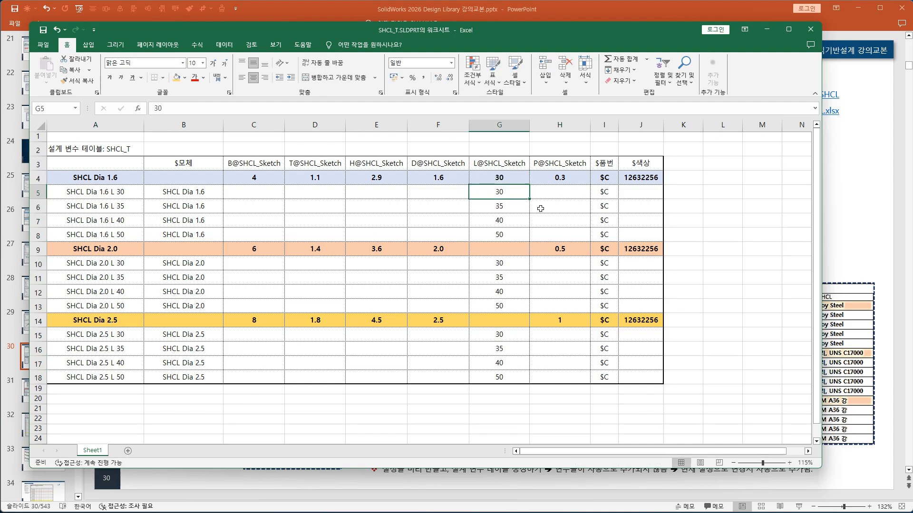
{"action": "left_click", "coordinate": [524, 245]}
{"action": "type", "text": "30"}
{"action": "key", "text": "Return"}
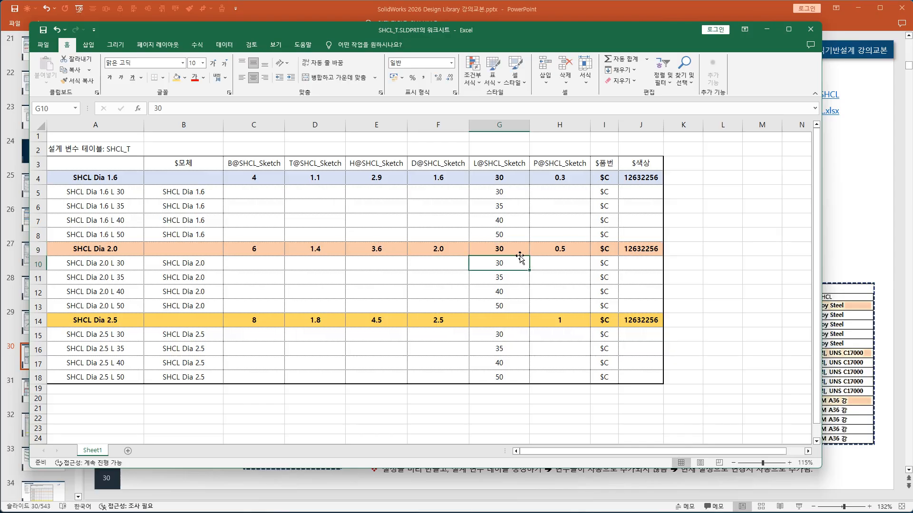
{"action": "left_click", "coordinate": [508, 320]}
{"action": "type", "text": "30"}
{"action": "key", "text": "Return"}
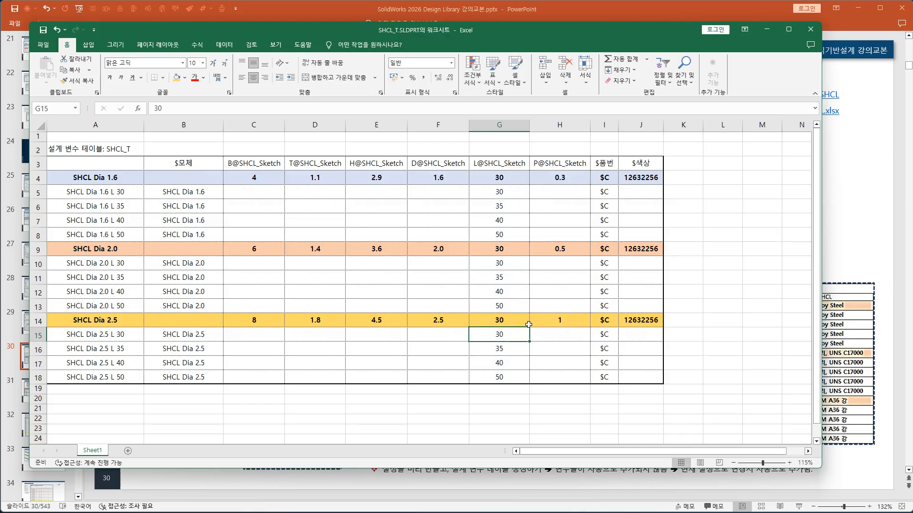
Step: Display the P@SHCL_Sketch value of the SHCL Dia 2.5 parent row with one decimal place
{"action": "left_click", "coordinate": [545, 348]}
{"action": "left_click", "coordinate": [567, 321]}
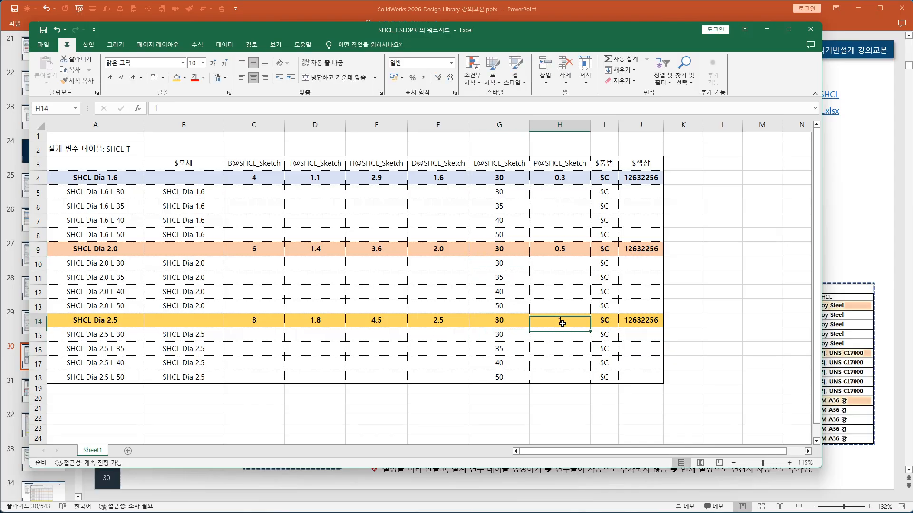
{"action": "left_click", "coordinate": [438, 77]}
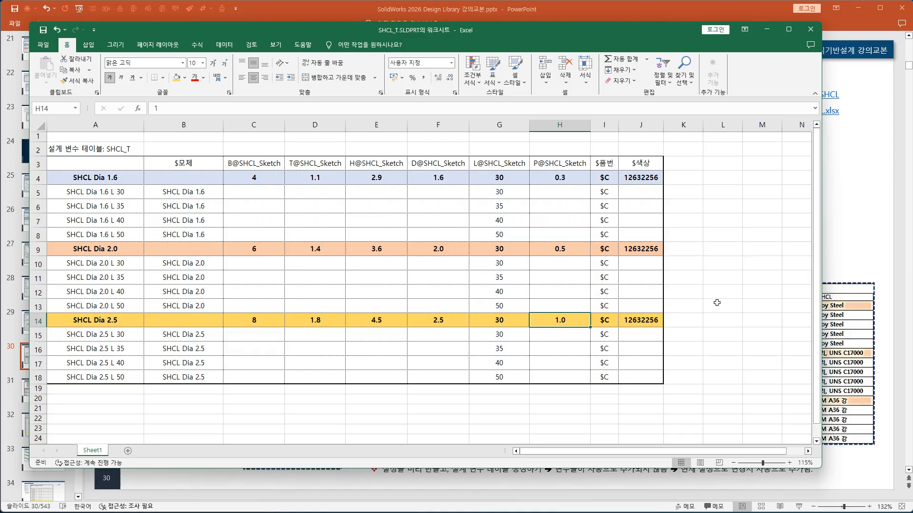
{"action": "left_click", "coordinate": [762, 332]}
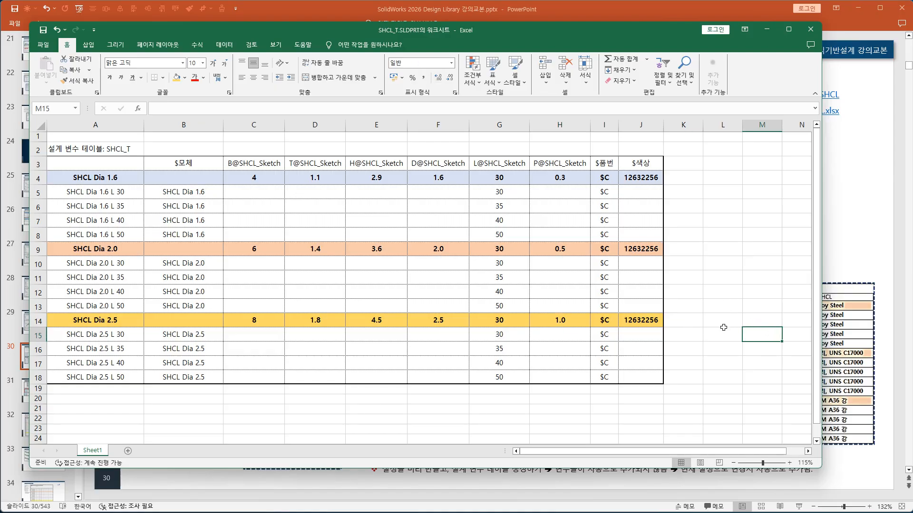
{"action": "left_click", "coordinate": [707, 324]}
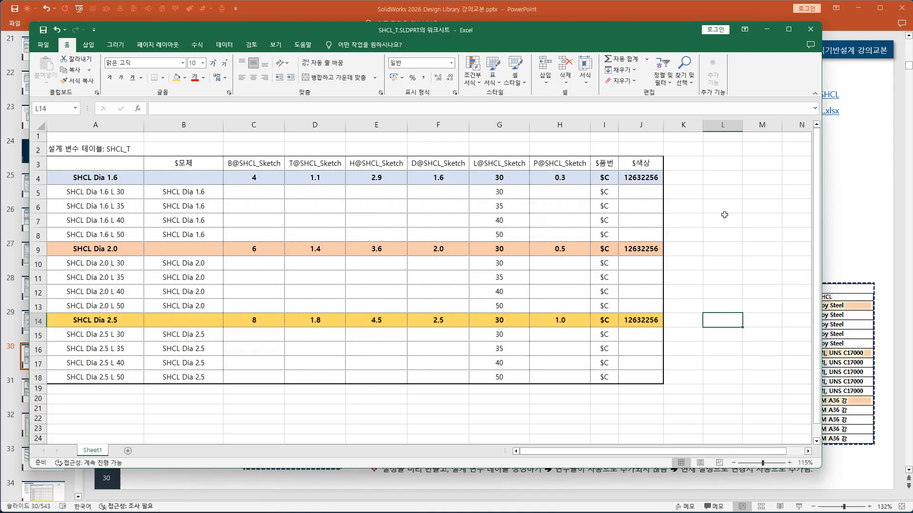
Step: Close the design table worksheet to generate its configurations in the part and accept the configuration list
{"action": "left_click", "coordinate": [811, 29]}
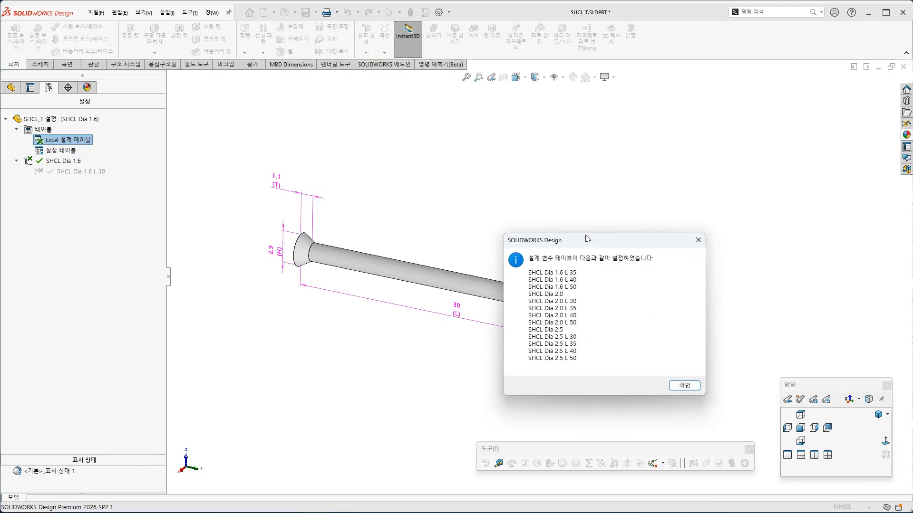
{"action": "left_click_drag", "start_coordinate": [587, 238], "coordinate": [547, 179]}
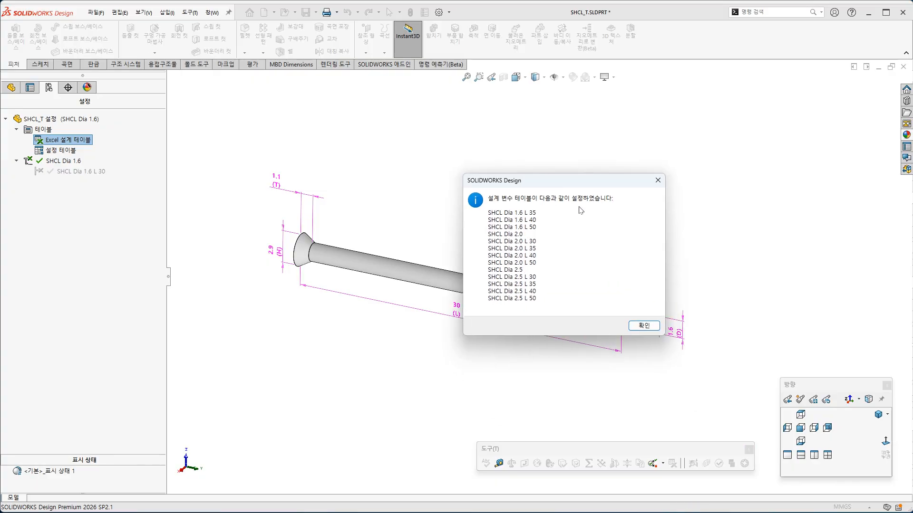
{"action": "left_click", "coordinate": [643, 326]}
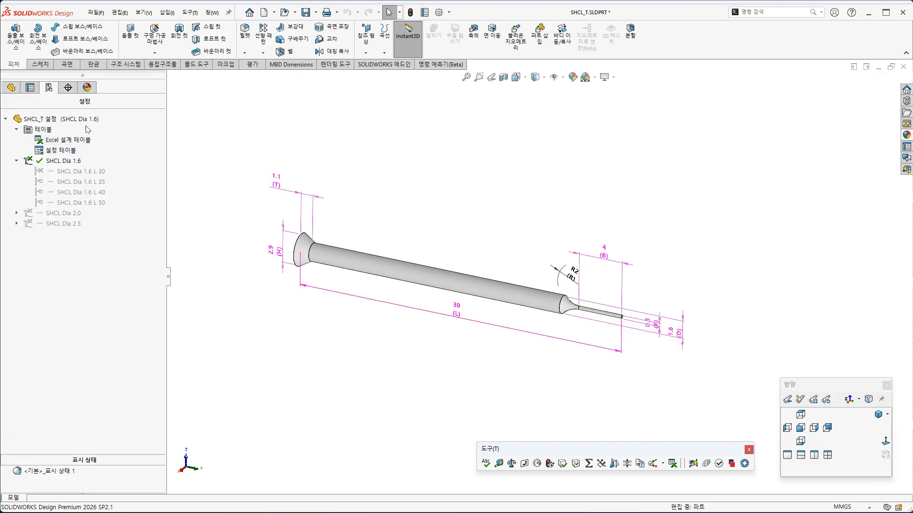
Step: Expand the SHCL Dia 2.0 and SHCL Dia 2.5 configuration branches and save the part
{"action": "left_click", "coordinate": [16, 213]}
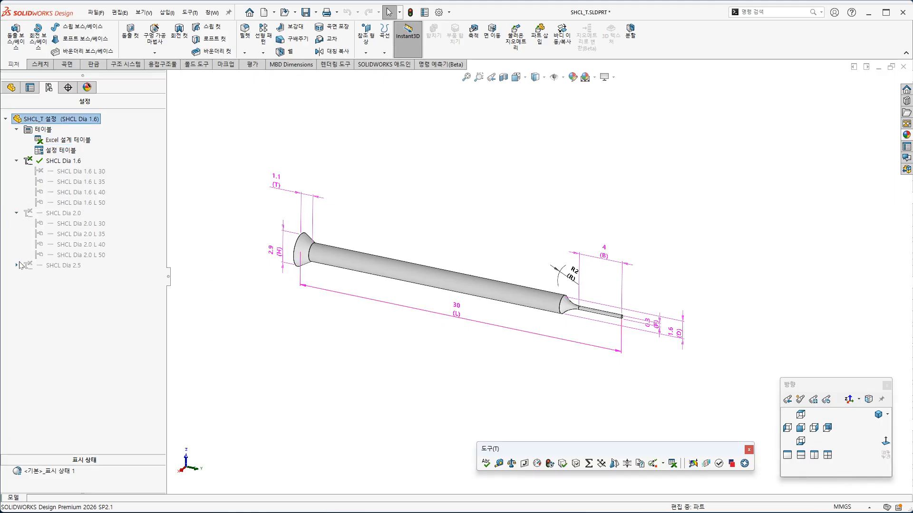
{"action": "left_click", "coordinate": [17, 266]}
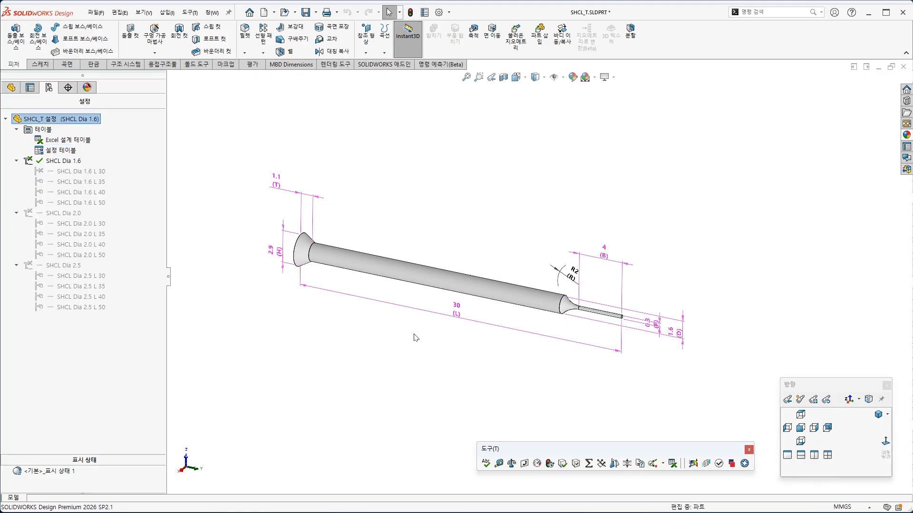
{"action": "key", "text": "ctrl+s"}
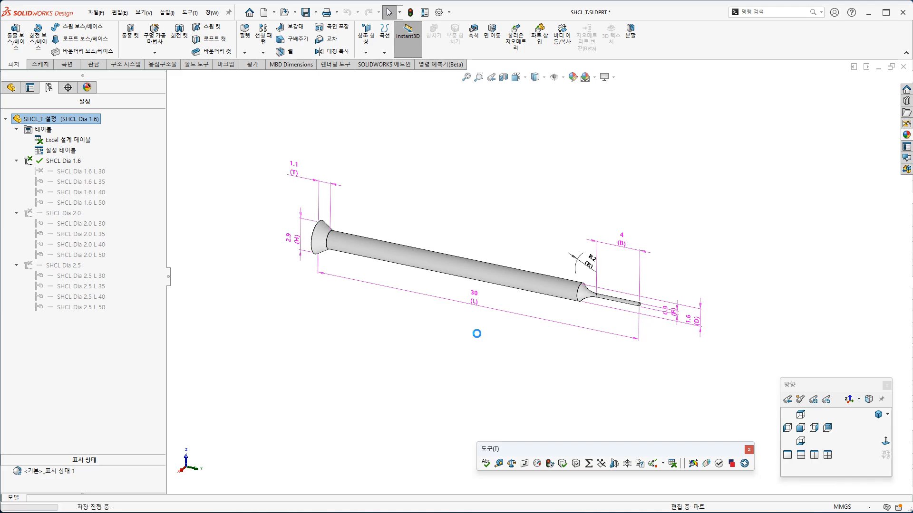
Step: Activate the SHCL Dia 2.0 and SHCL Dia 2.5 parent configurations in turn to check the pin geometry
{"action": "double_click", "coordinate": [62, 212]}
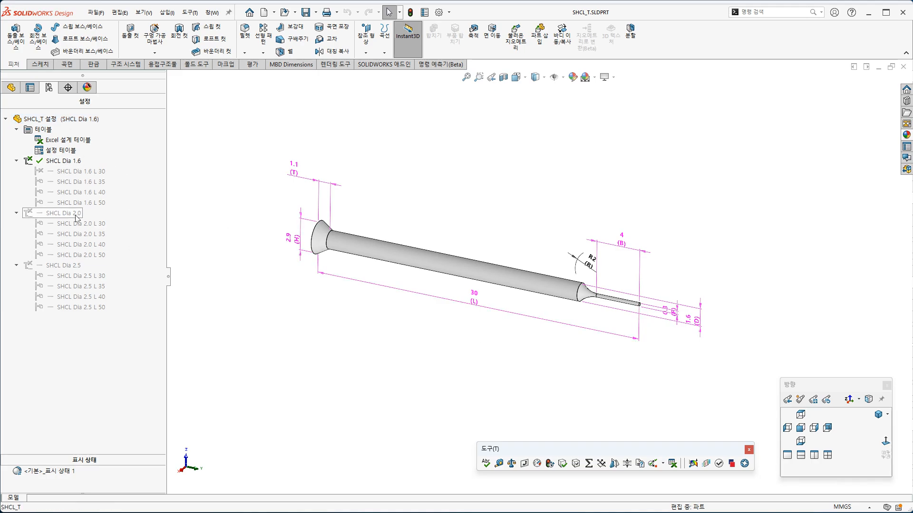
{"action": "double_click", "coordinate": [63, 265]}
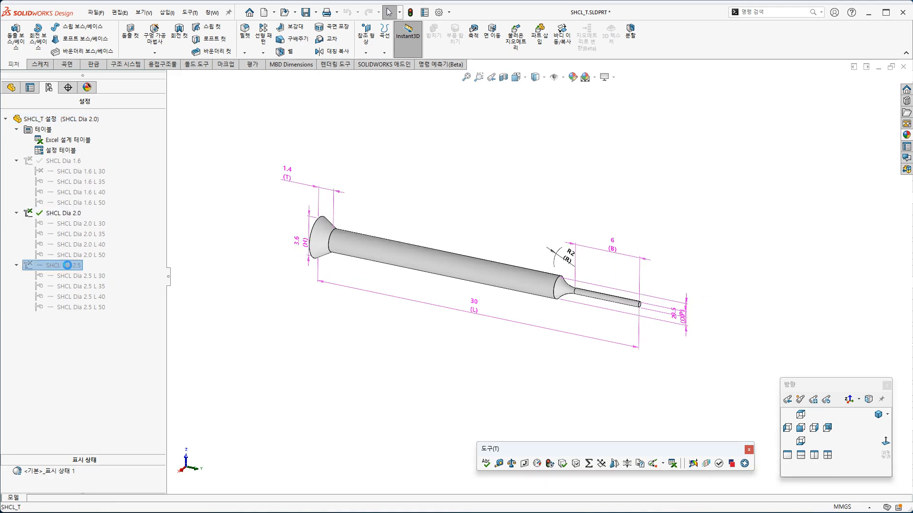
Step: Activate the SHCL Dia 1.6 length configurations from L 30 up to L 50 and back to L 30 to check the pin length
{"action": "double_click", "coordinate": [95, 171]}
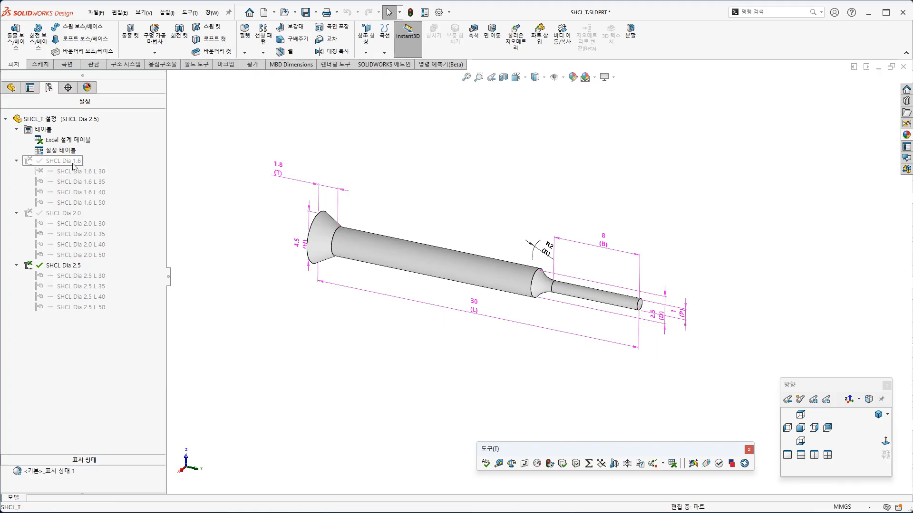
{"action": "double_click", "coordinate": [94, 182]}
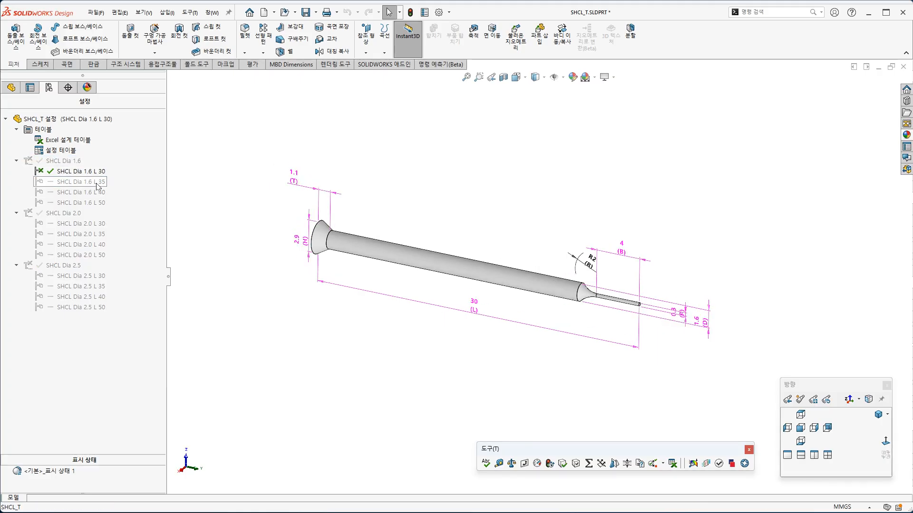
{"action": "double_click", "coordinate": [94, 192]}
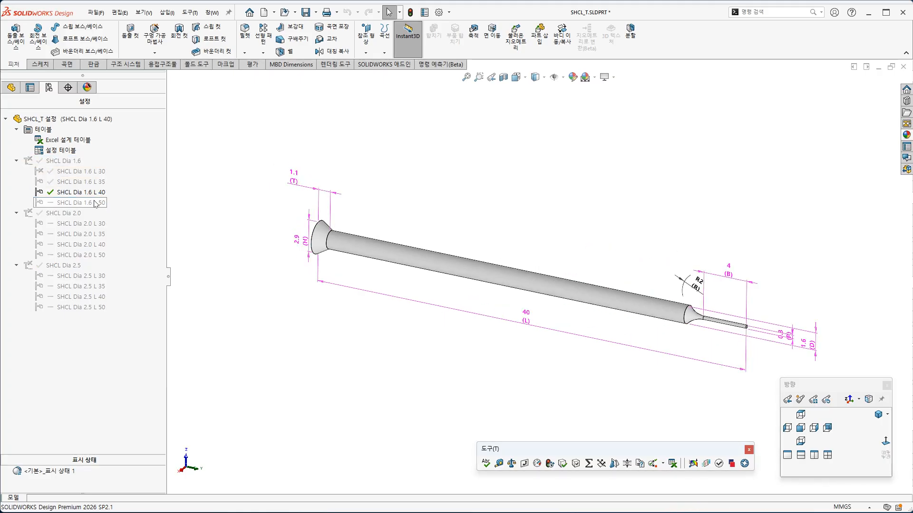
{"action": "double_click", "coordinate": [95, 202]}
{"action": "double_click", "coordinate": [95, 192]}
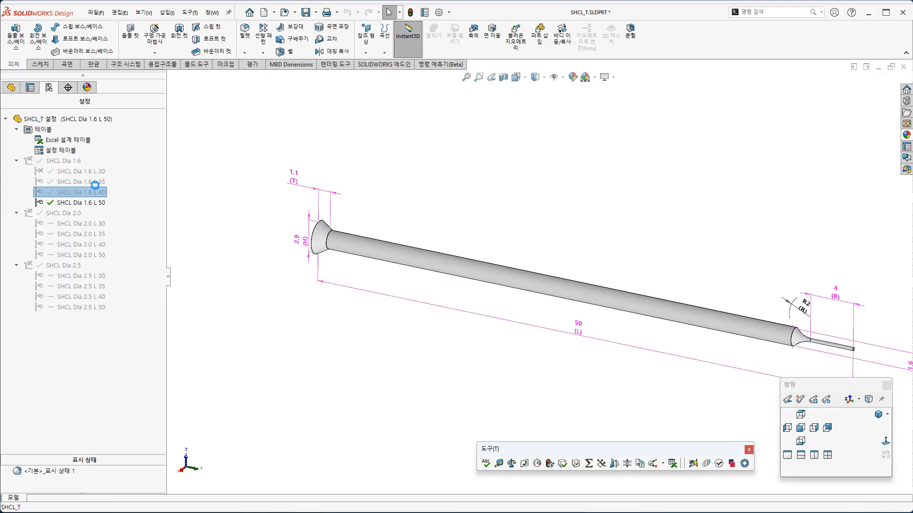
{"action": "double_click", "coordinate": [95, 181]}
{"action": "double_click", "coordinate": [94, 171]}
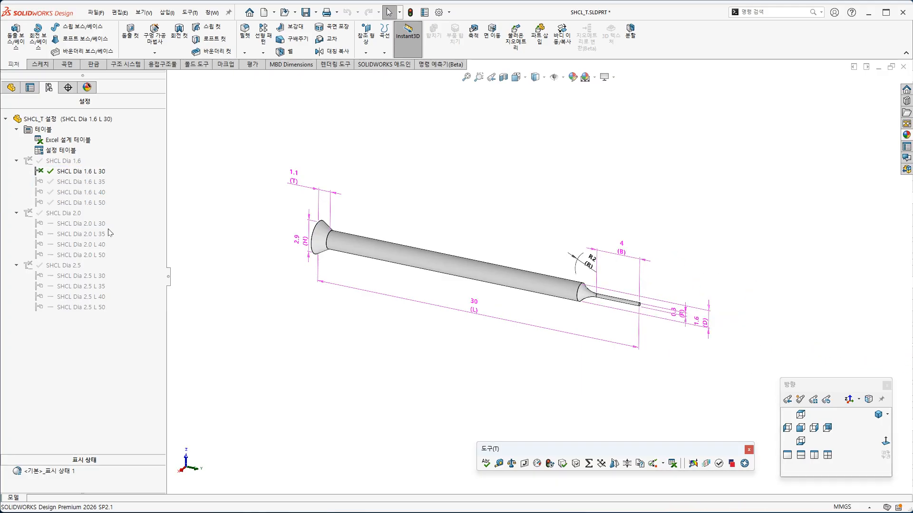
Step: Activate the SHCL Dia 2.0 length configurations in turn from L 30 up to L 50 to check the pin length
{"action": "double_click", "coordinate": [95, 223]}
{"action": "double_click", "coordinate": [95, 233]}
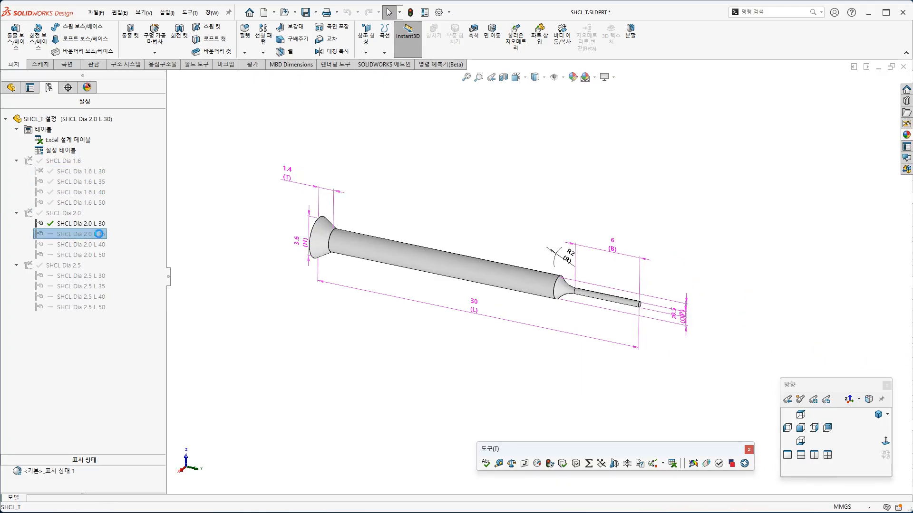
{"action": "double_click", "coordinate": [95, 244]}
{"action": "double_click", "coordinate": [95, 255]}
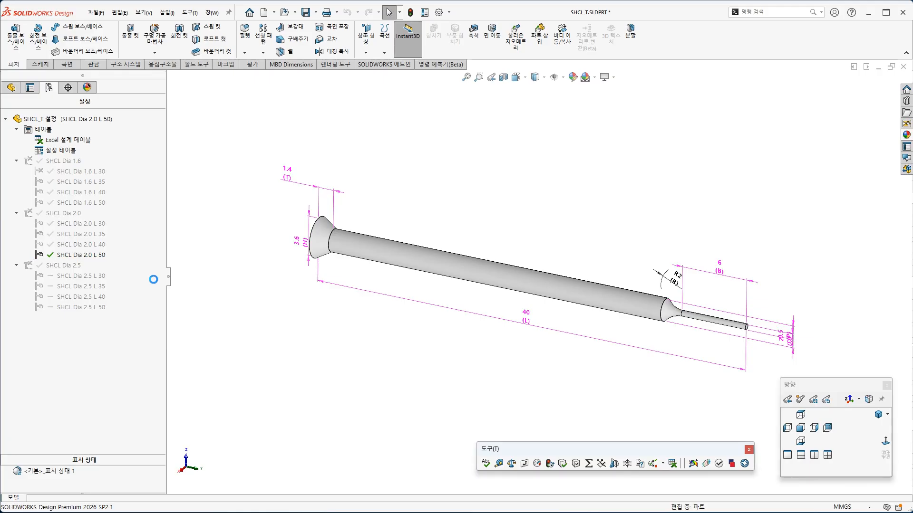
Step: Activate the SHCL Dia 2.5 parent configuration and its length configurations up to L 50 to check the pin geometry
{"action": "double_click", "coordinate": [64, 265]}
{"action": "double_click", "coordinate": [105, 286]}
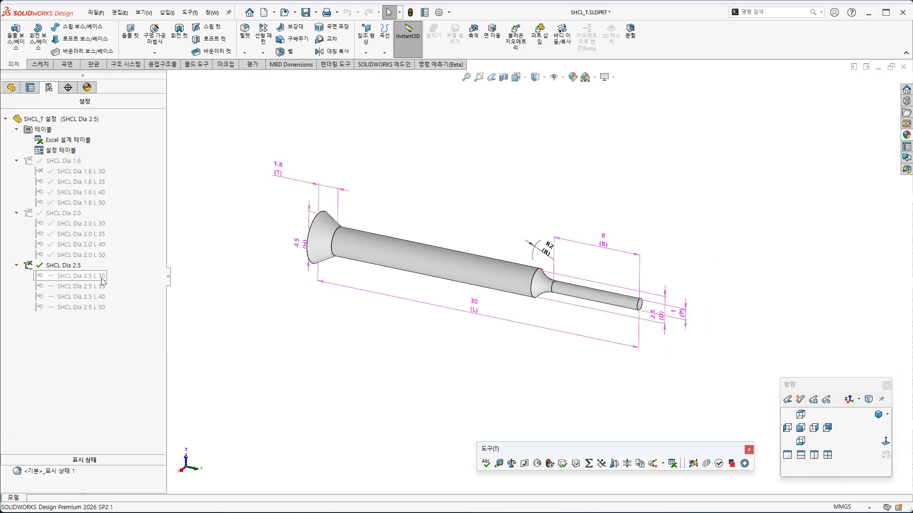
{"action": "double_click", "coordinate": [100, 296]}
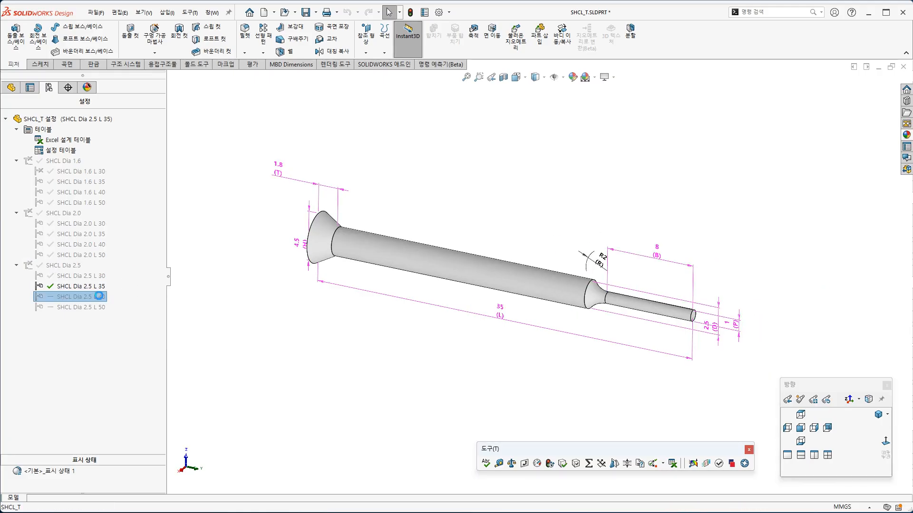
{"action": "double_click", "coordinate": [97, 306]}
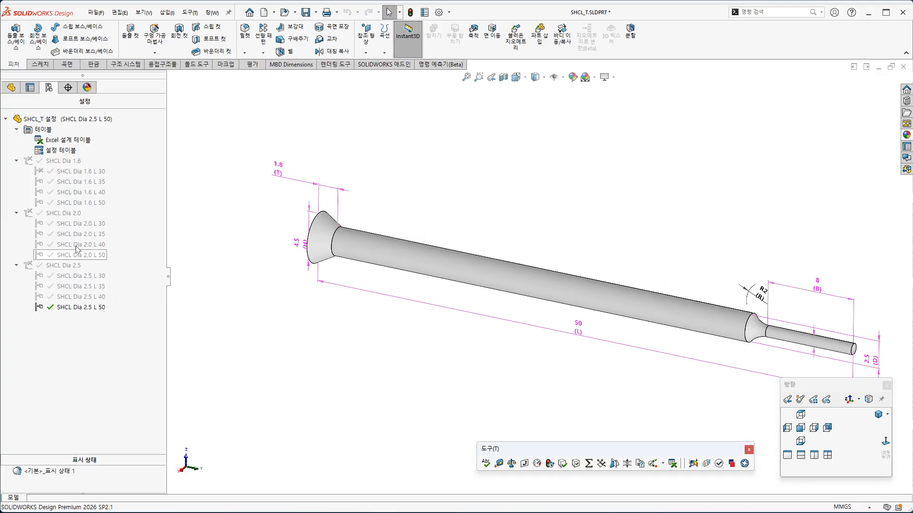
Step: Activate the SHCL Dia 1.6 parent configuration and switch to the Mini Punches design table slide in PowerPoint
{"action": "double_click", "coordinate": [63, 160]}
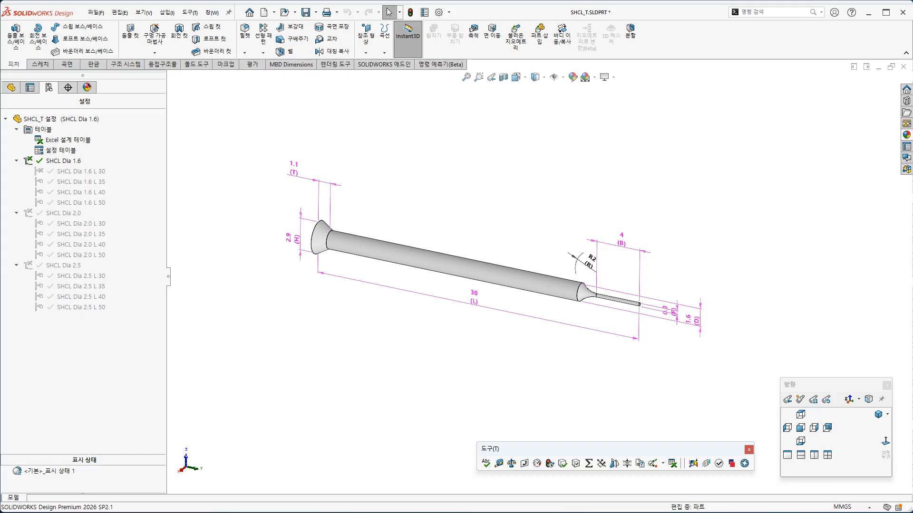
{"action": "key", "text": "alt+Tab"}
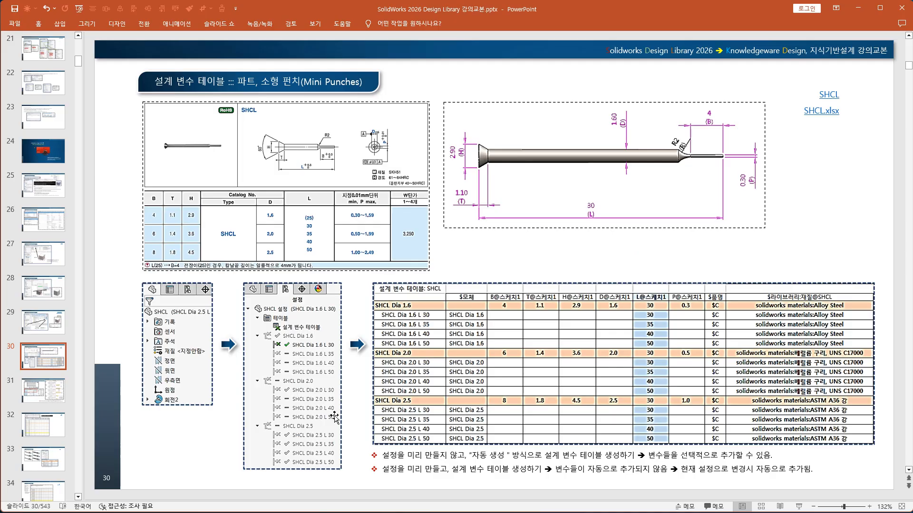